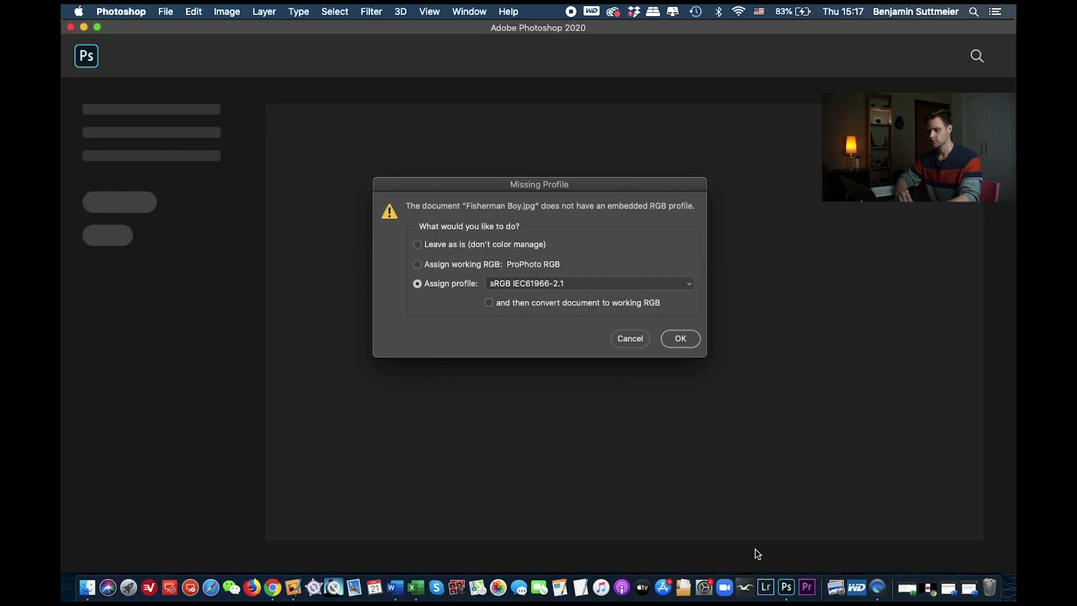
Open Fisherman Boy.jpg with the sRGB IEC61966-2.1 profile assigned and close the floating Selective Tool palette
click(679, 340)
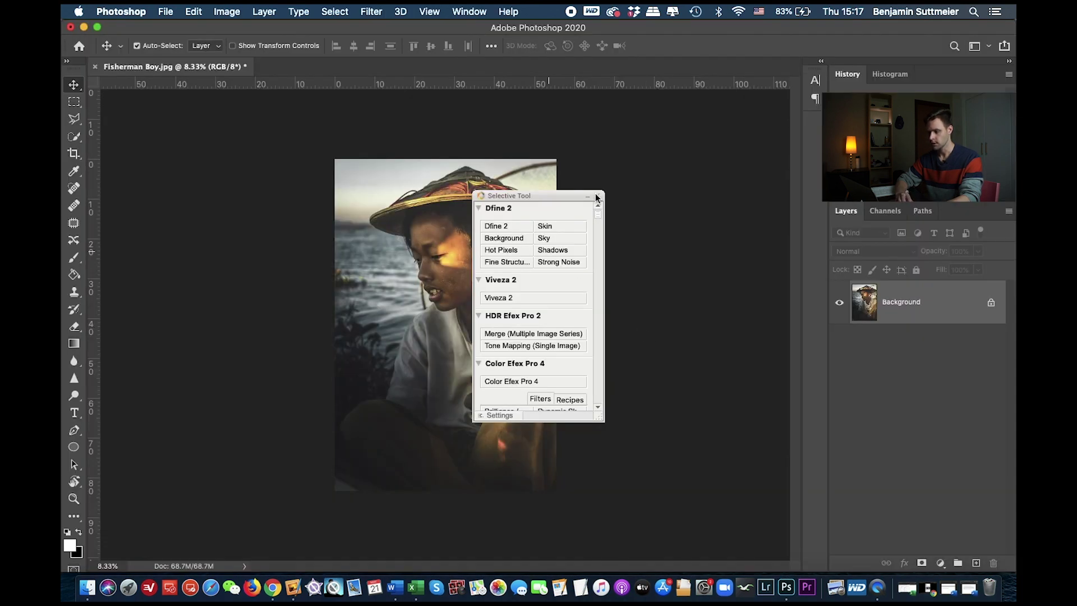
click(598, 197)
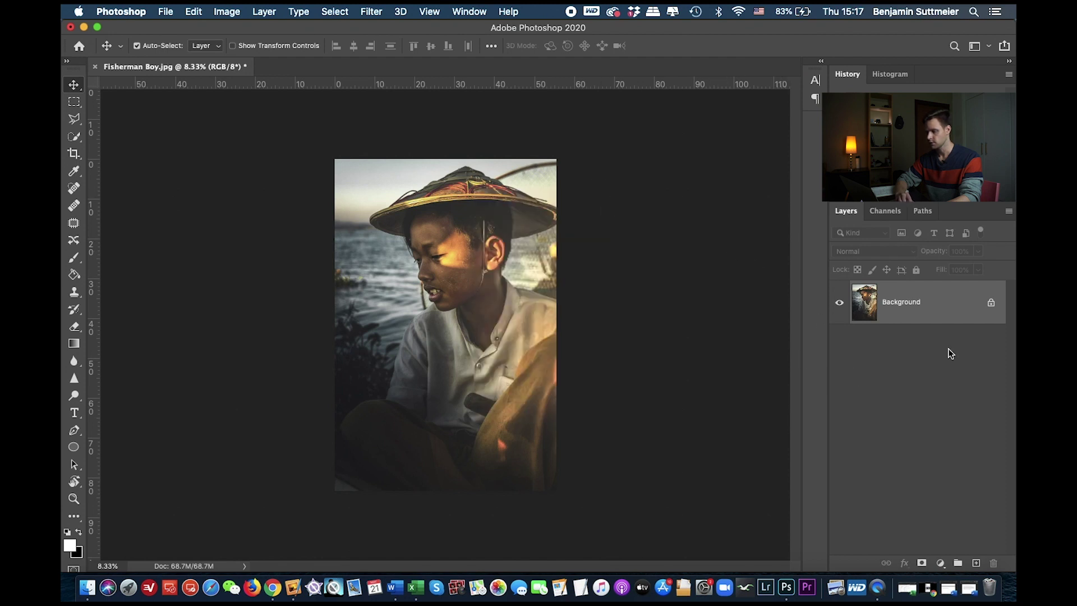
Unlock the background layer and rotate the photo slightly clockwise with Free Transform
click(992, 303)
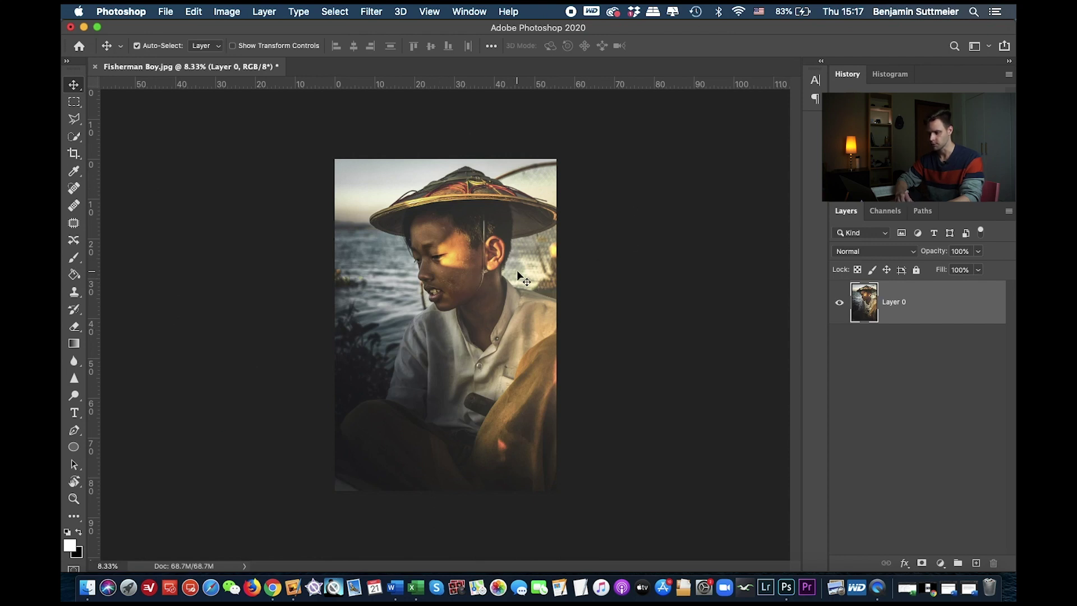
key(super+t)
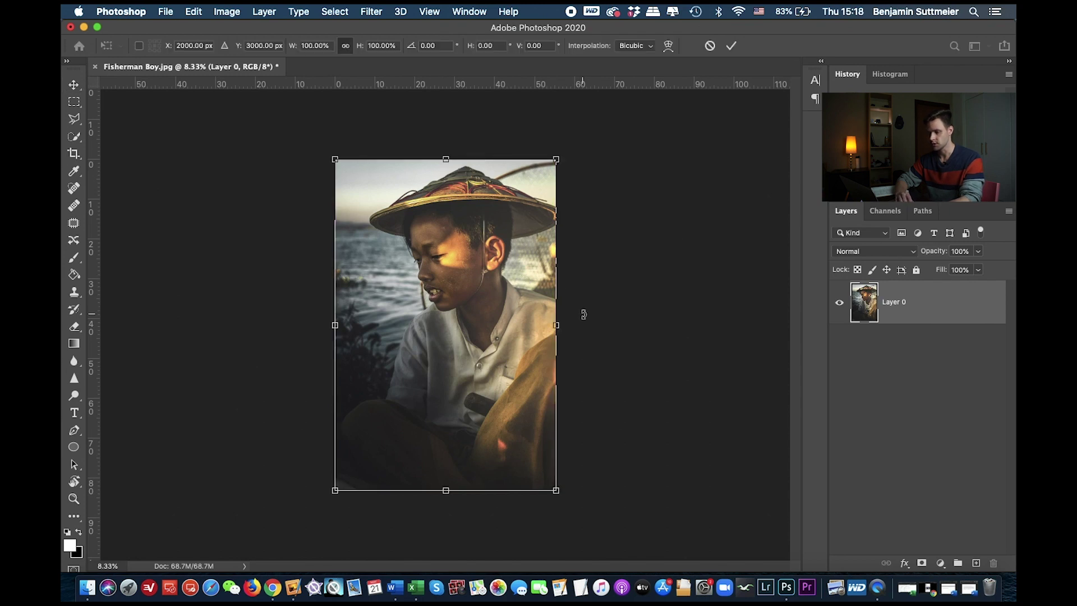
drag(582, 313, 583, 318)
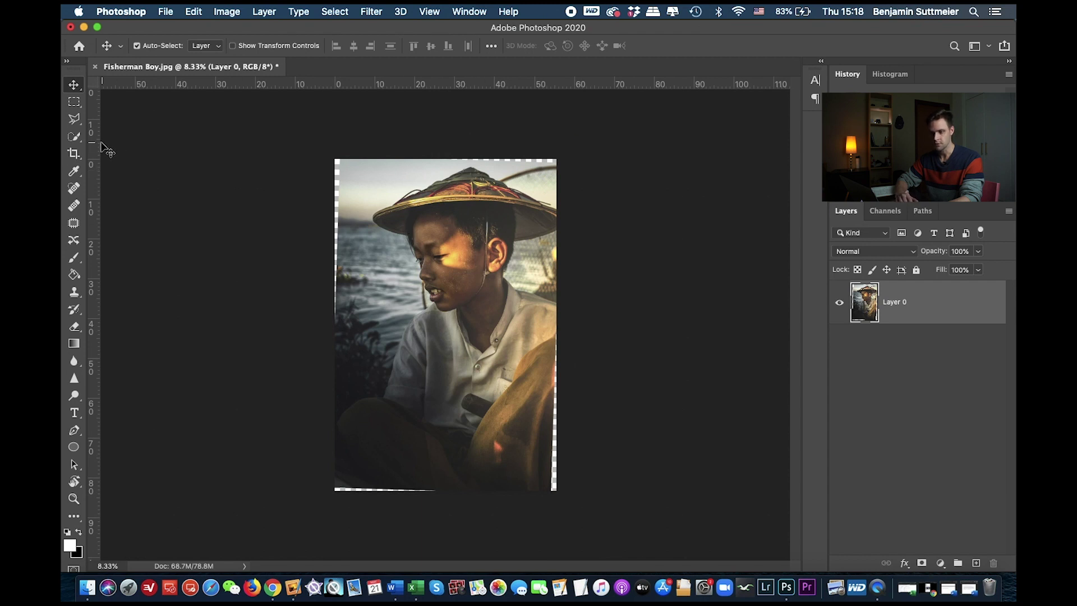
Select the boy from his hat down to his clothing using the Quick Selection tool with a 200 px brush
click(71, 137)
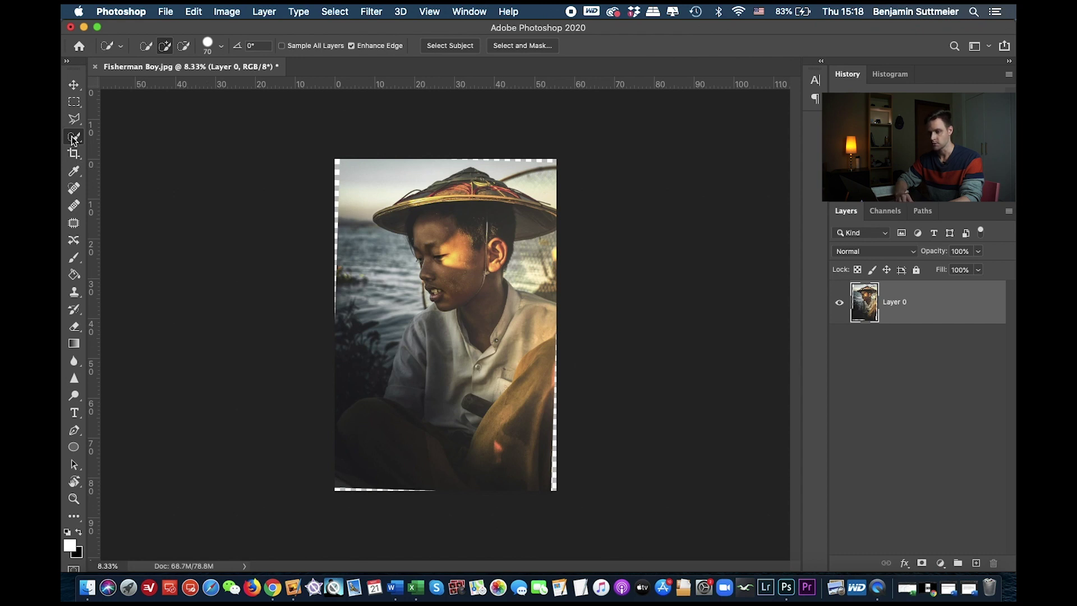
key(super+plus)
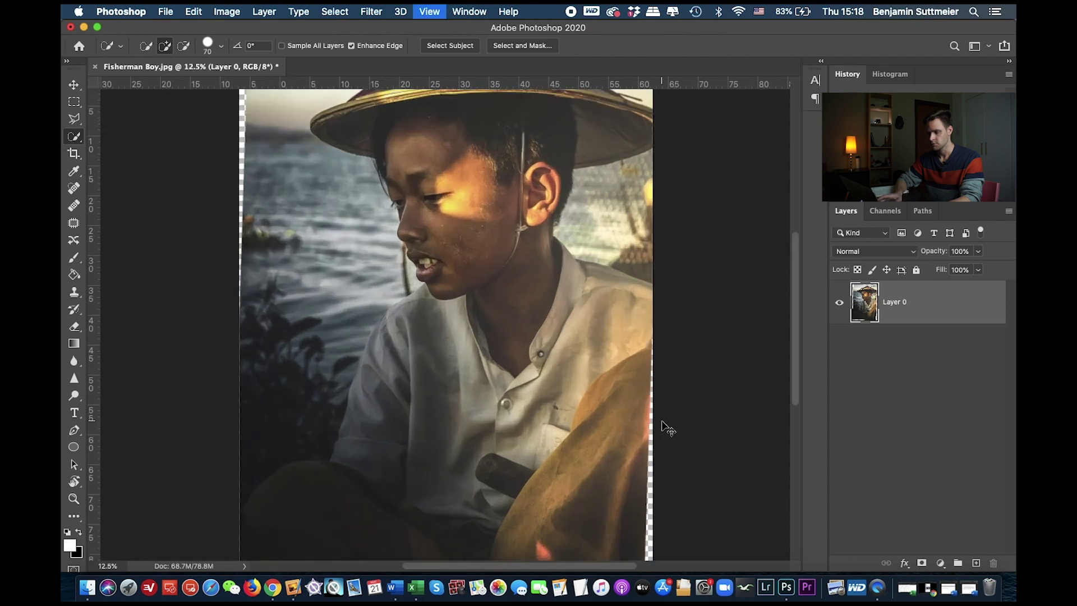
scroll(445, 309, up, 5)
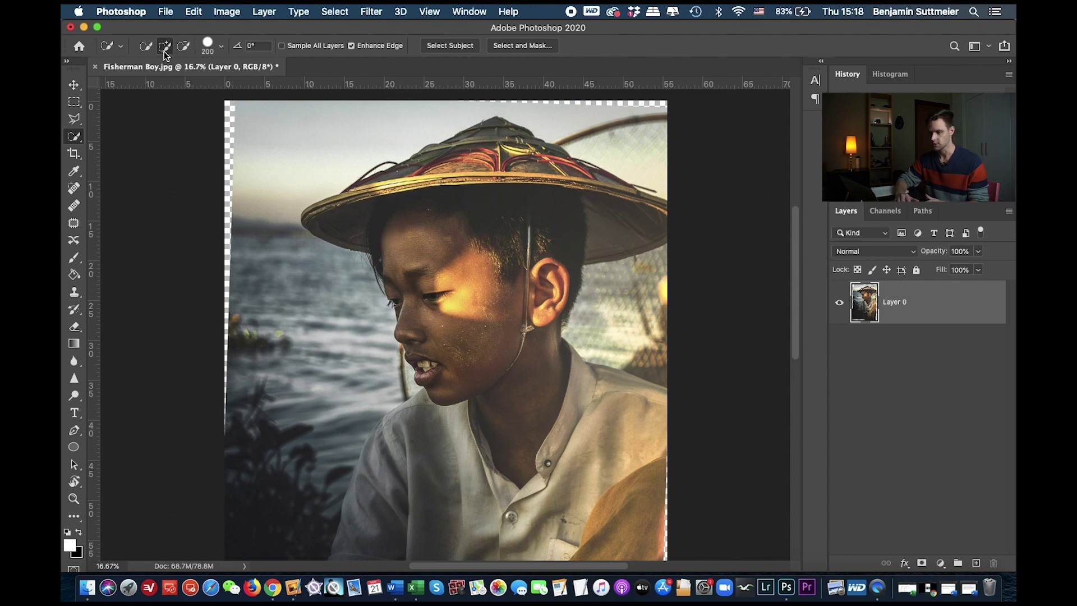
mouse_move(331, 216)
mouse_down()
mouse_move(494, 141)
mouse_move(572, 188)
mouse_move(529, 234)
mouse_move(504, 315)
mouse_move(481, 344)
mouse_move(480, 392)
mouse_move(452, 435)
mouse_move(404, 449)
mouse_move(358, 550)
mouse_move(447, 481)
mouse_move(600, 413)
mouse_move(629, 476)
mouse_move(632, 524)
mouse_move(589, 541)
mouse_up()
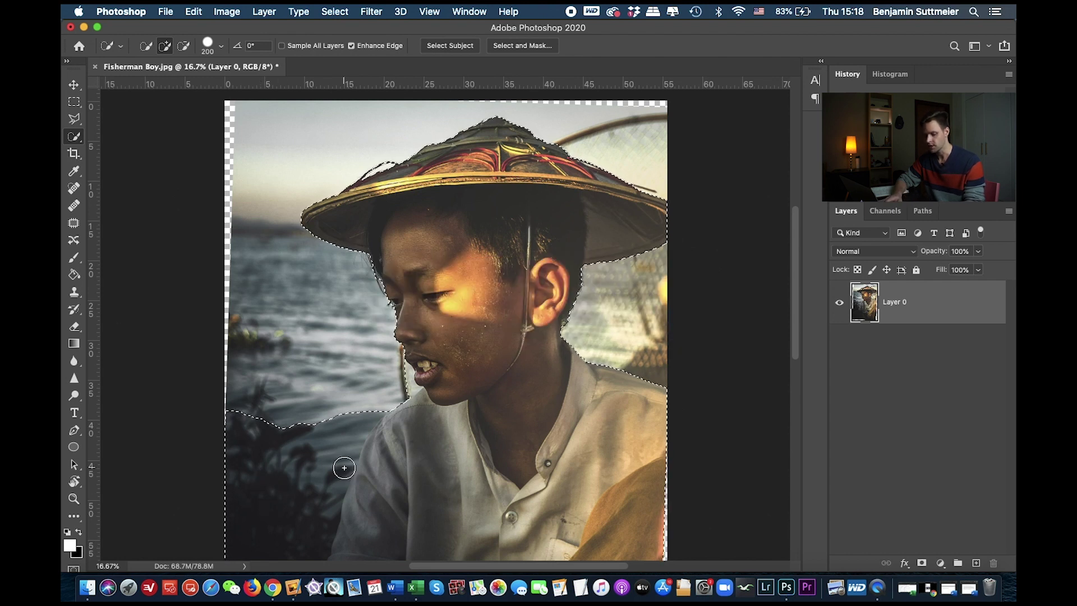
Subtract the dark plants beside the boy's arm and knee from the selection
key(super+minus)
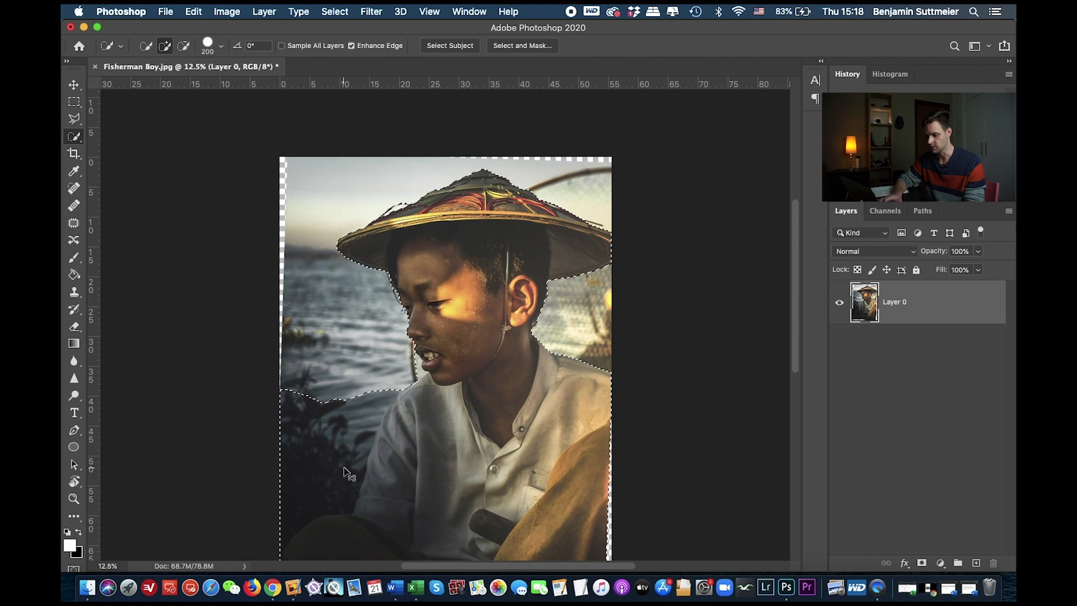
key(super+minus)
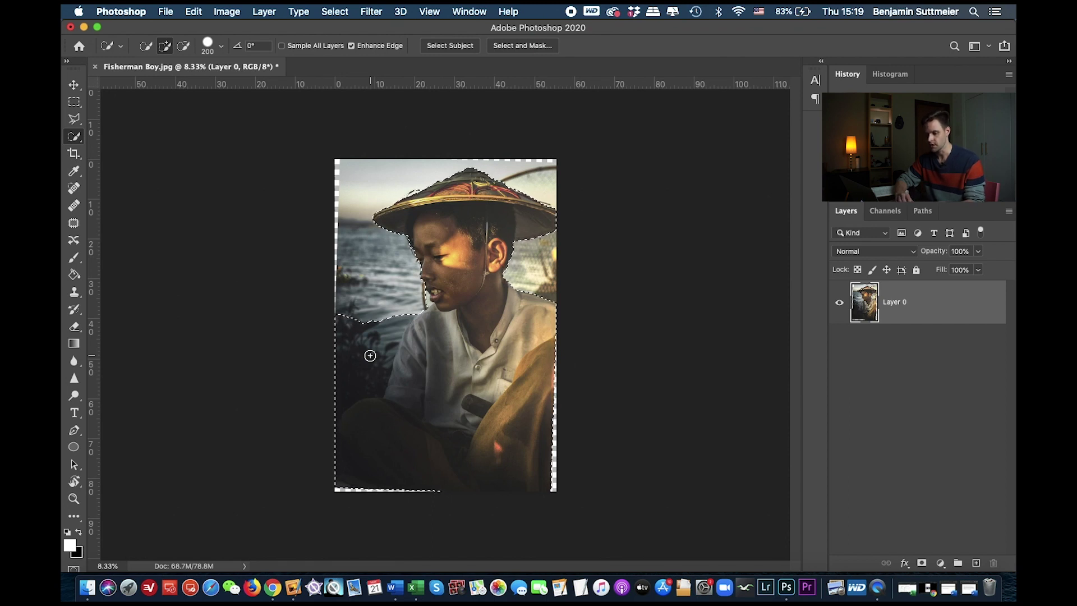
key(alt)
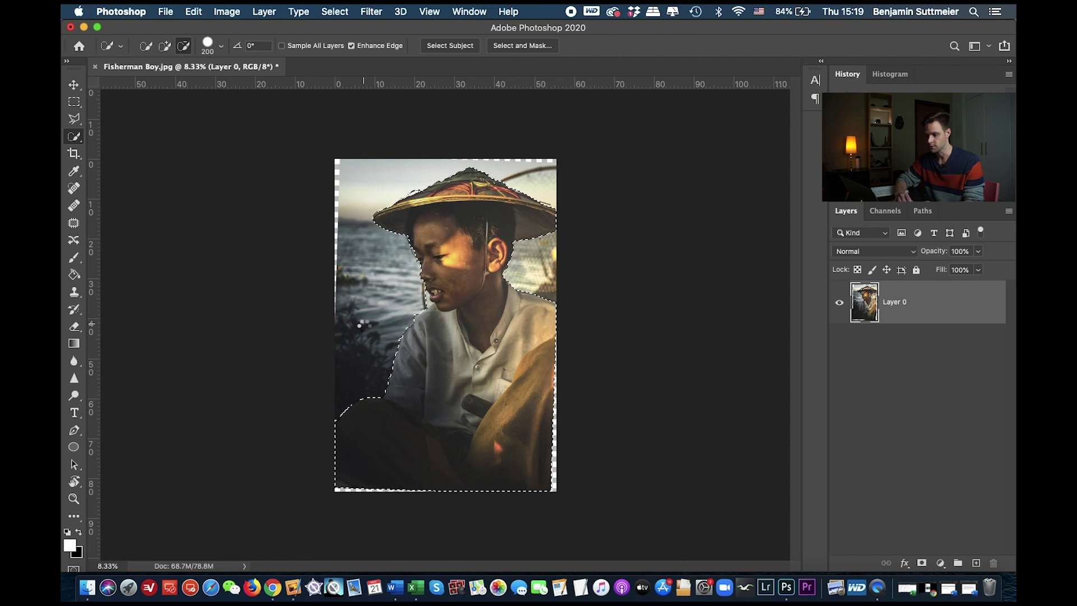
alt+click(364, 324)
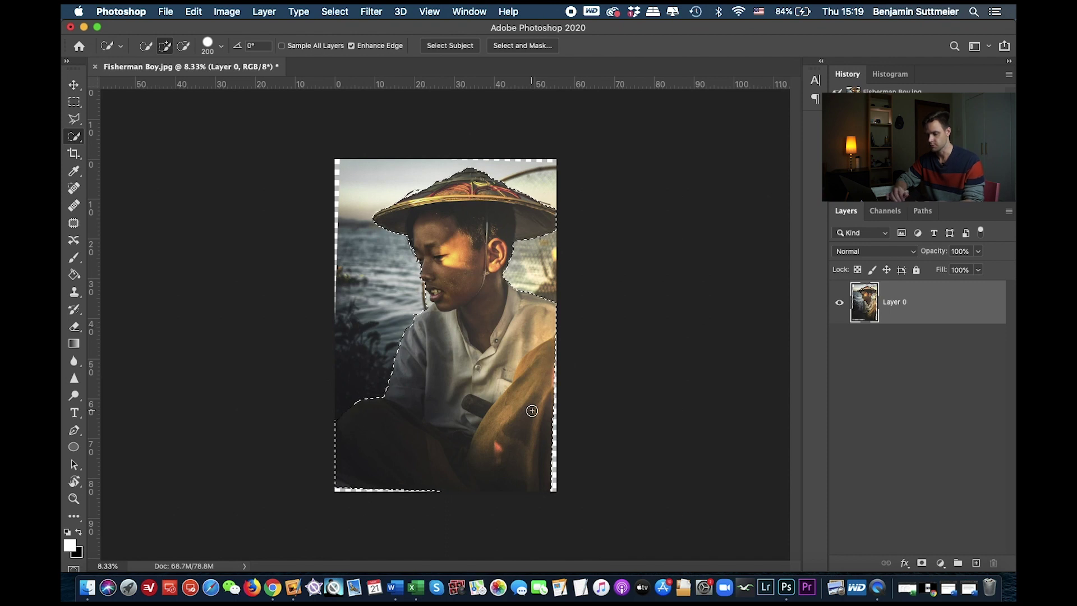
Reduce the selection brush to 50 px and subtract the strip of background in front of the boy's mouth
key(super+plus)
key(super+plus)
key(super+plus)
key(super+plus)
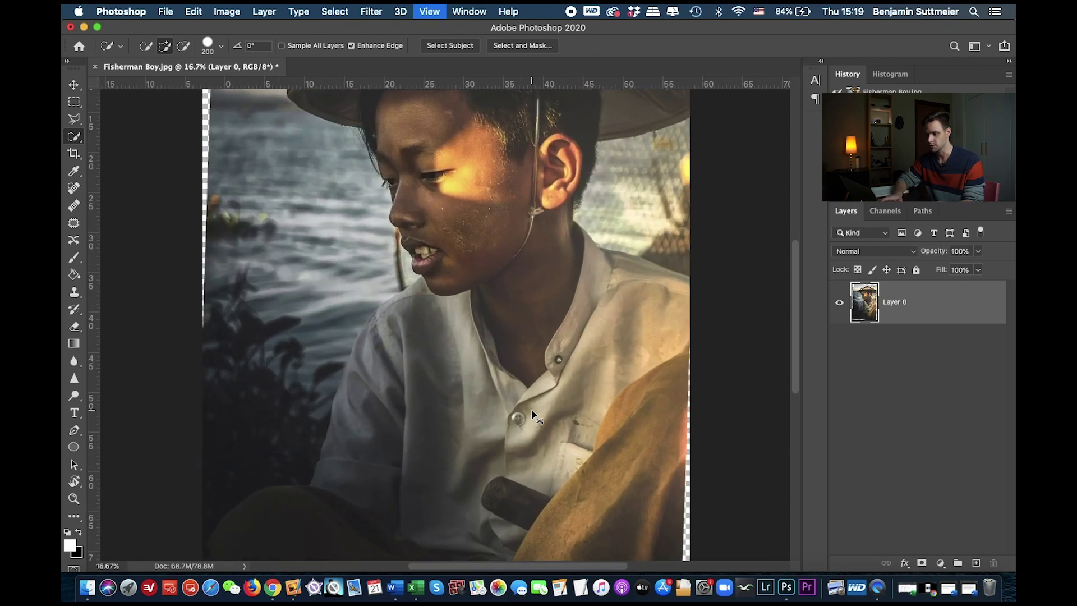
key(super+plus)
scroll(413, 373, up, 5)
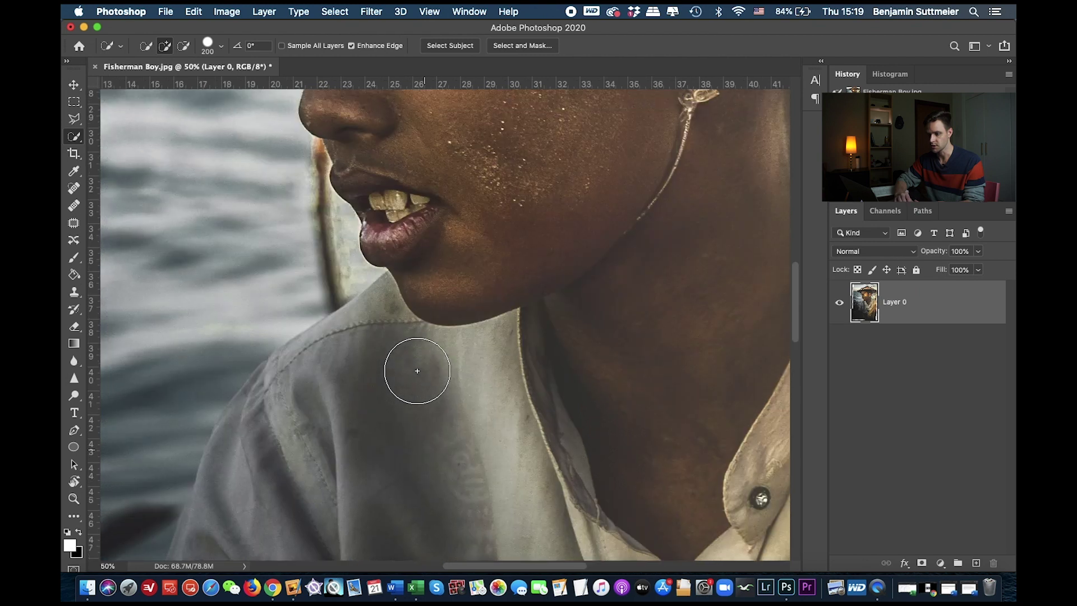
scroll(417, 370, up, 5)
scroll(417, 371, left, 3)
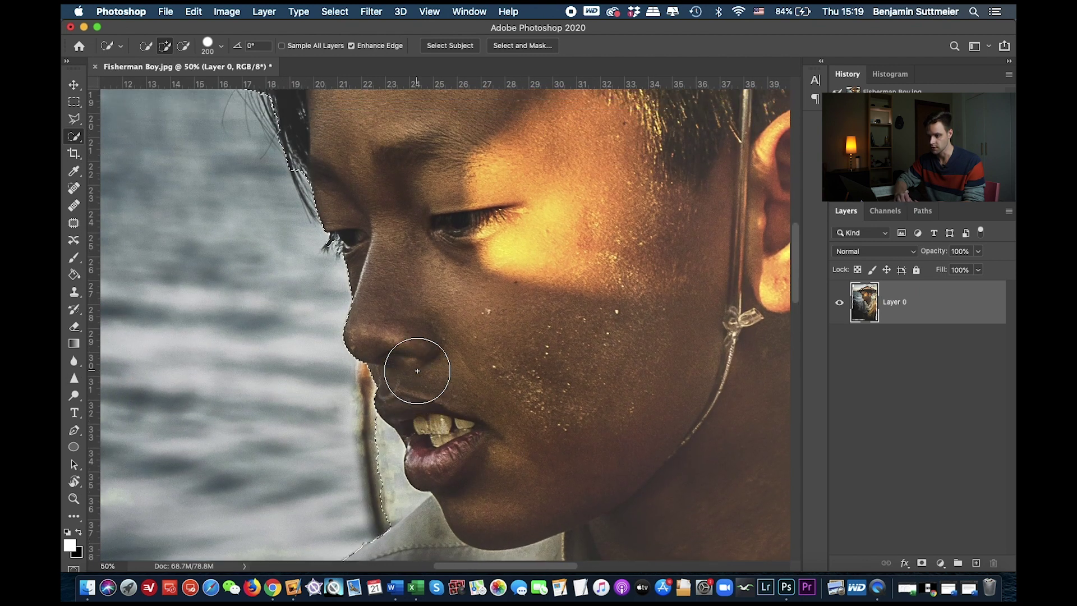
key(bracketleft)
key(bracketleft)
key(bracketleft)
key(bracketleft)
key(bracketleft)
key(bracketleft)
key(bracketleft)
key(bracketleft)
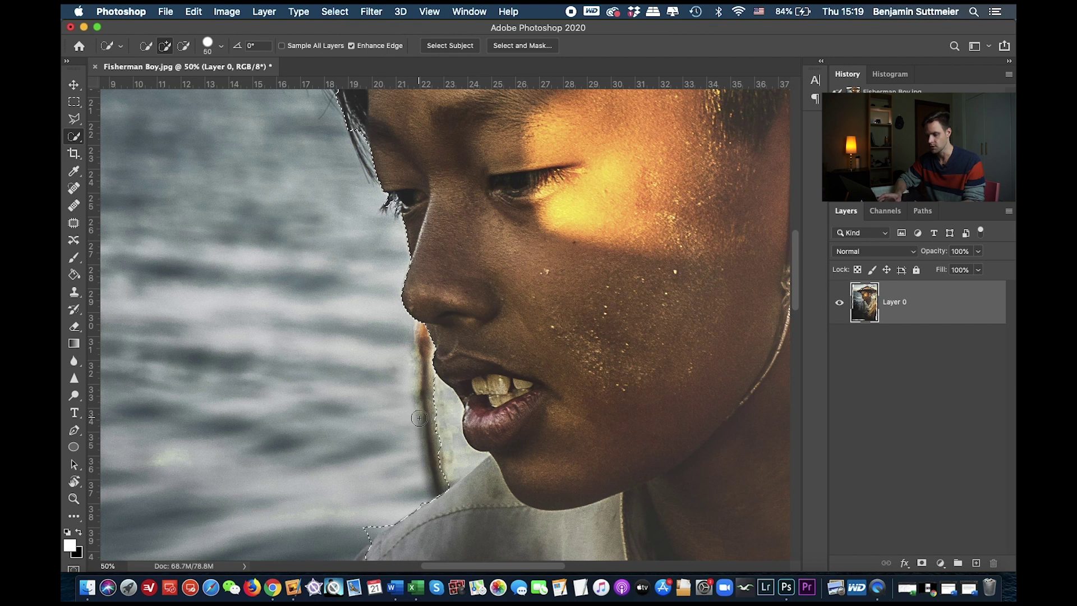
key(alt)
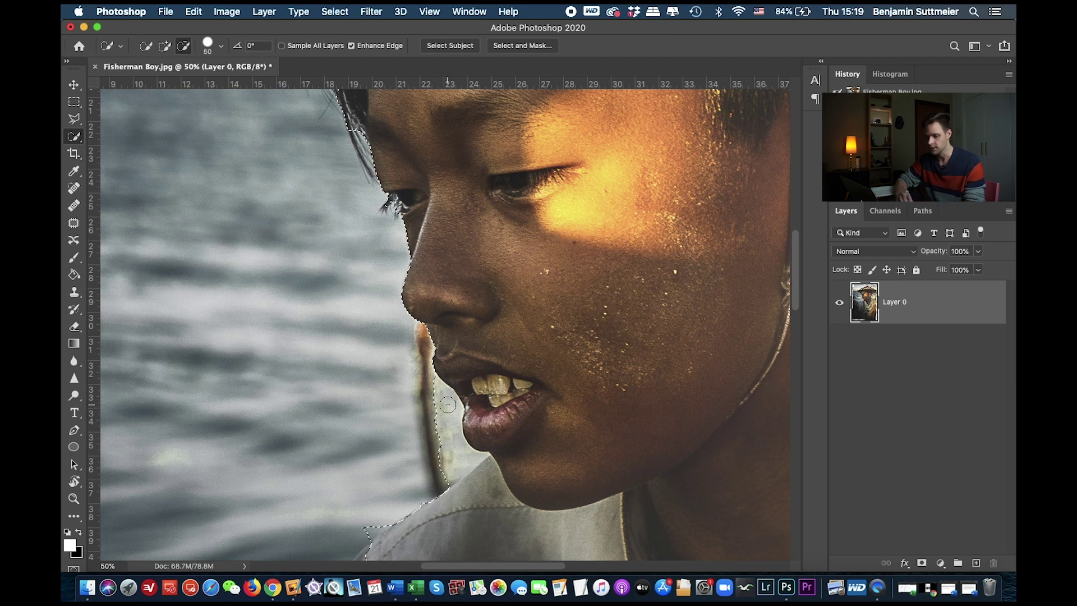
alt+click(446, 405)
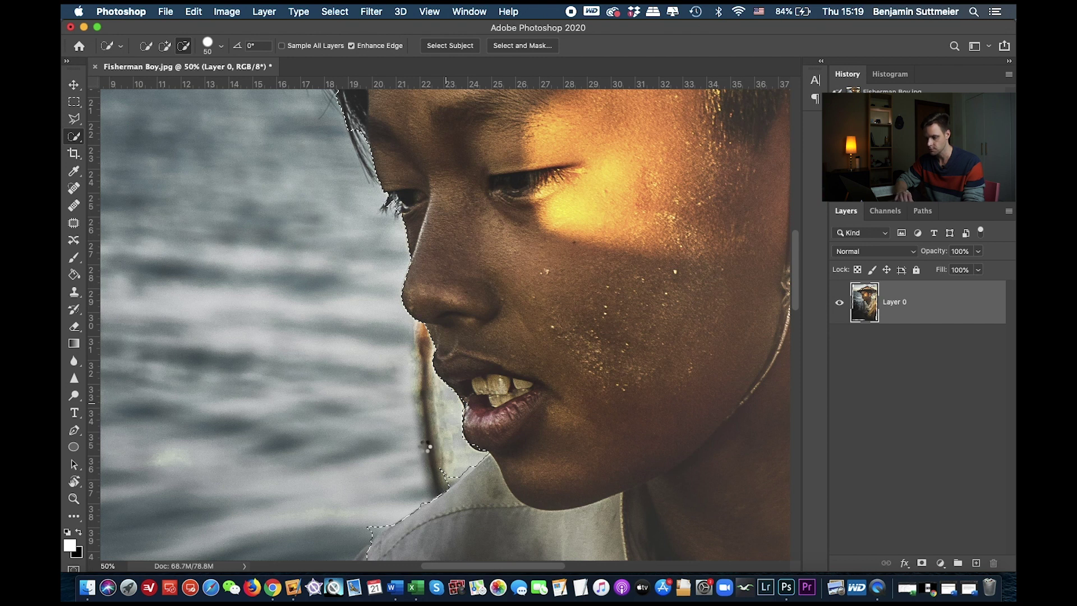
Subtract the small background corner beside the boy's dark knee, where it meets the image edge, from the selection
scroll(423, 447, down, 3)
scroll(422, 447, left, 3)
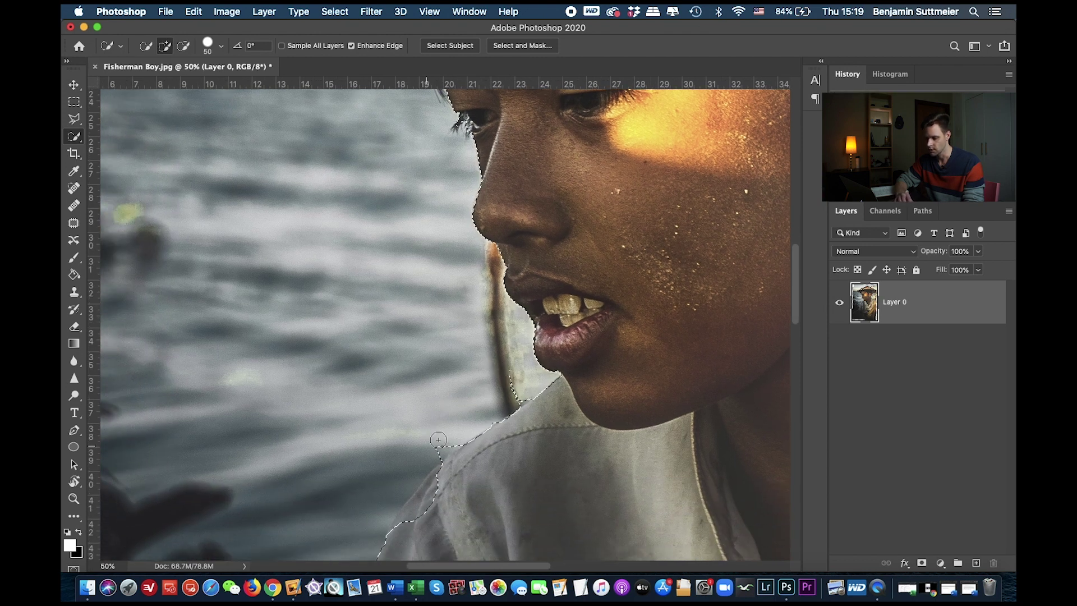
scroll(425, 491, down, 20)
scroll(425, 490, left, 6)
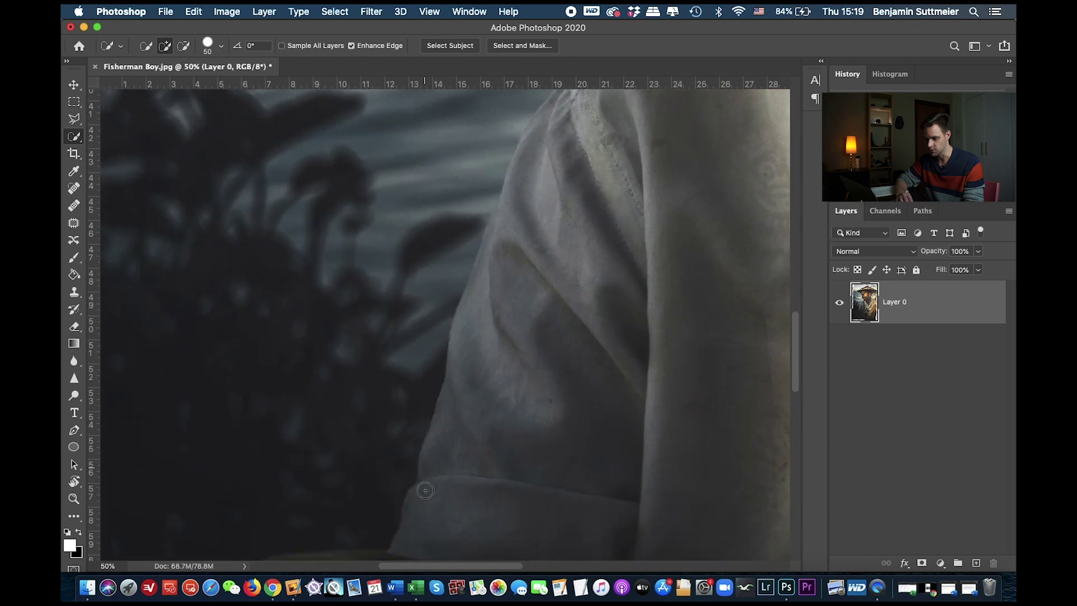
scroll(425, 490, down, 5)
scroll(425, 491, left, 6)
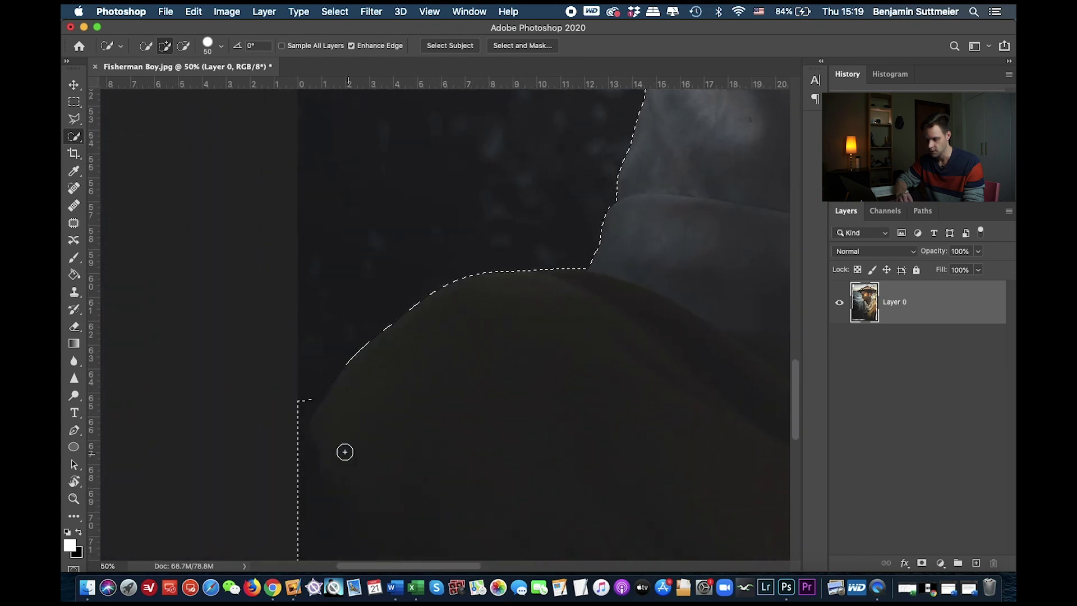
alt+click(303, 408)
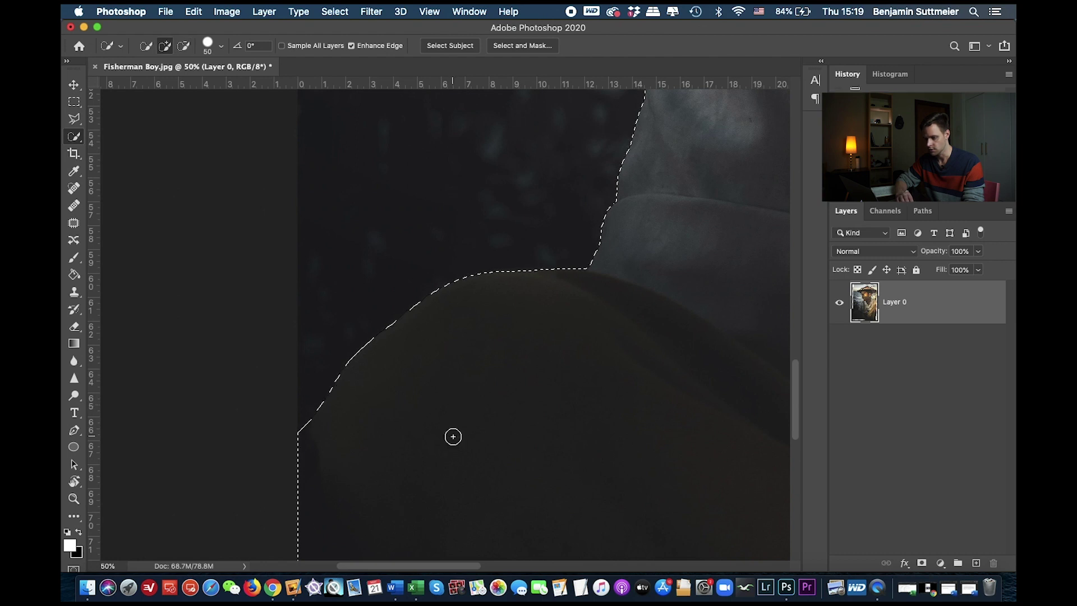
Examine the selection edge along the orange cloth, the neck and shoulder, and around the hat brim and its loose cord
scroll(453, 437, right, 20)
scroll(453, 437, down, 8)
scroll(453, 436, right, 10)
scroll(452, 436, down, 3)
scroll(453, 436, up, 12)
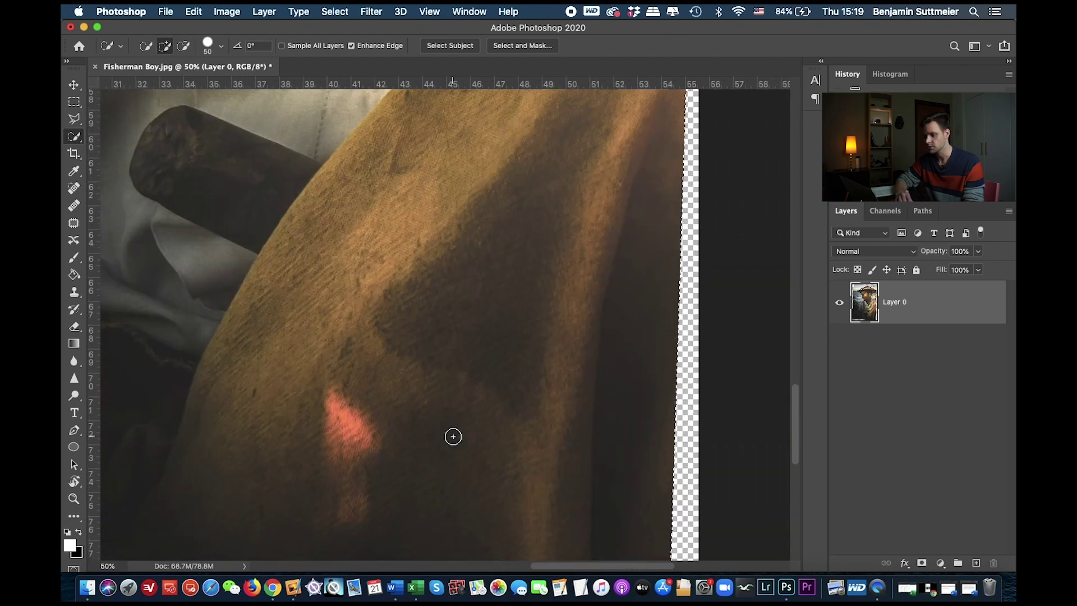
scroll(453, 437, up, 15)
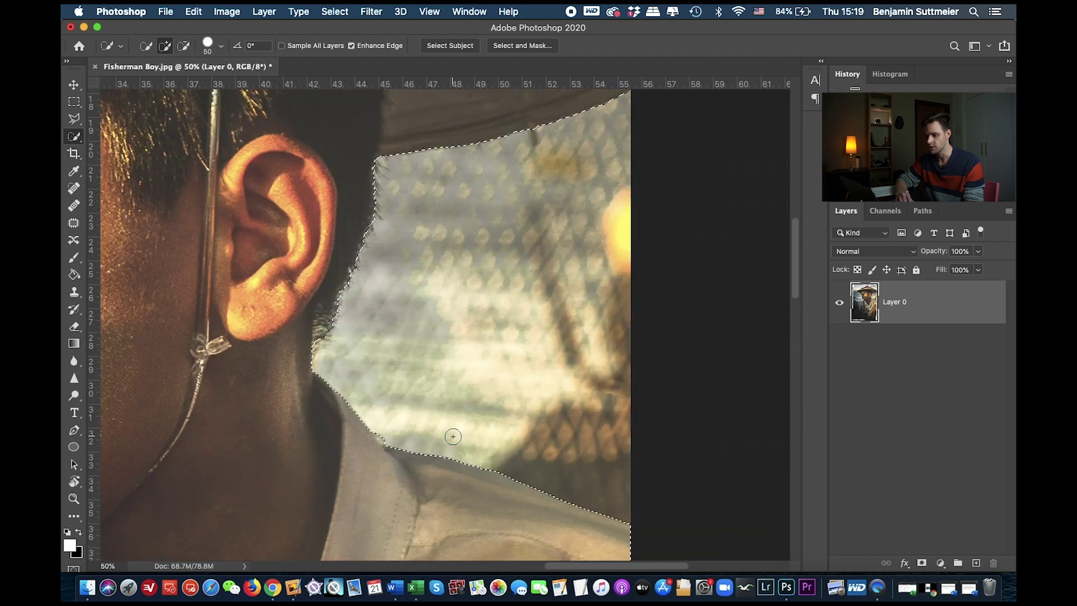
scroll(453, 436, left, 3)
scroll(452, 436, up, 12)
scroll(453, 436, right, 5)
scroll(453, 437, left, 8)
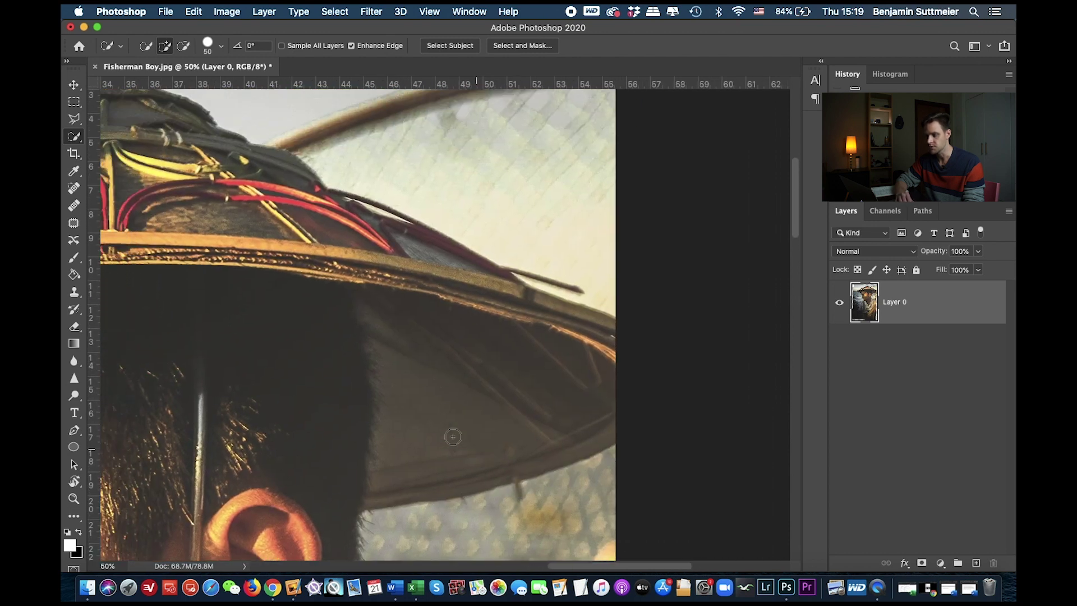
scroll(453, 437, left, 20)
scroll(453, 437, down, 3)
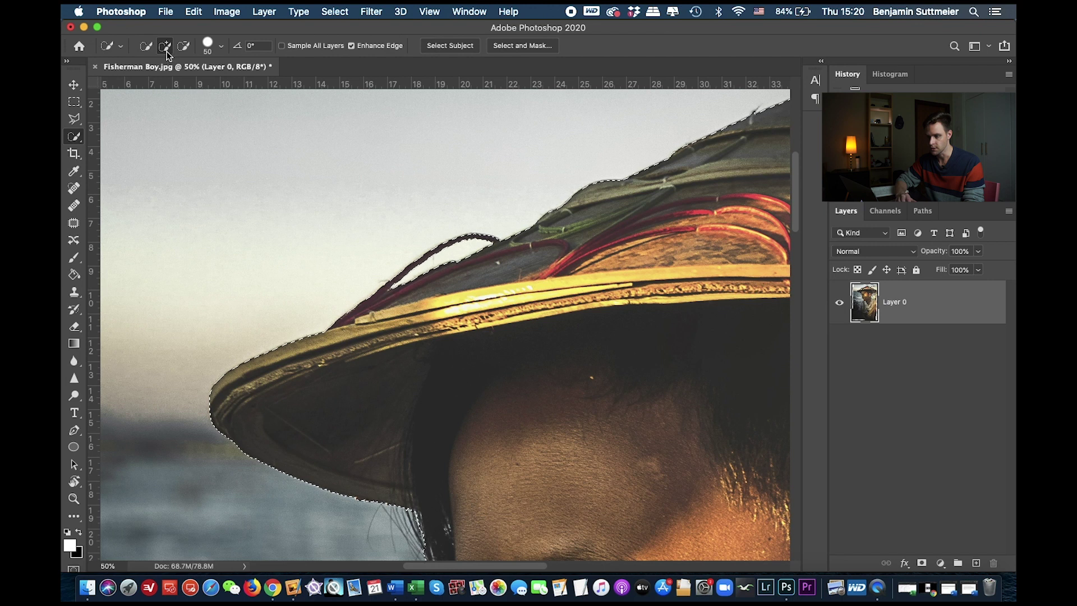
click(163, 48)
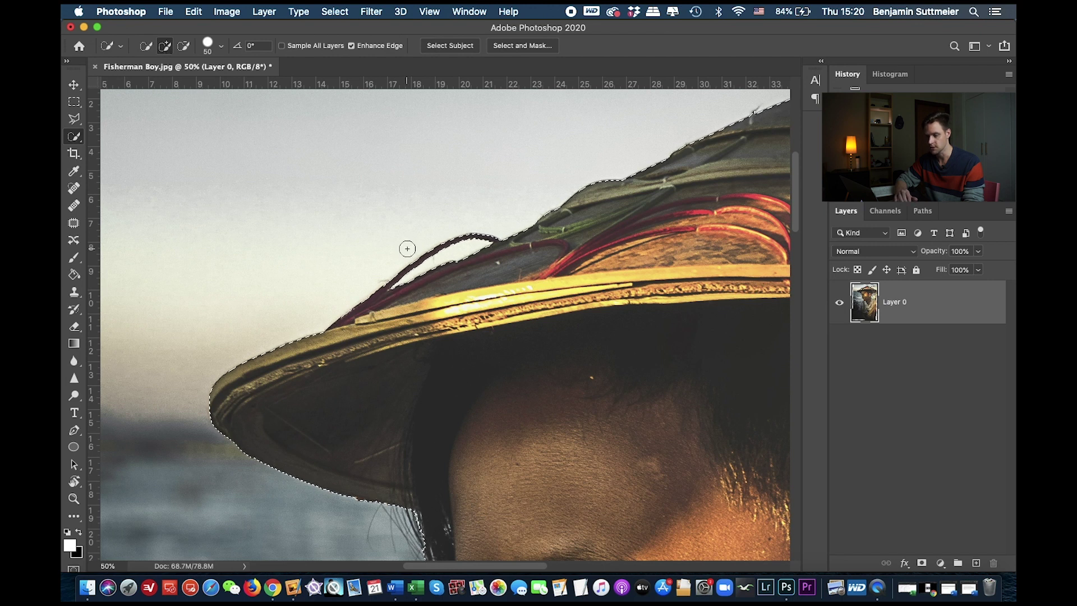
Subtract the leftover background sliver between the pole and the shirt collar from the selection using the Polygonal Lasso tool
scroll(407, 248, down, 10)
scroll(407, 249, left, 2)
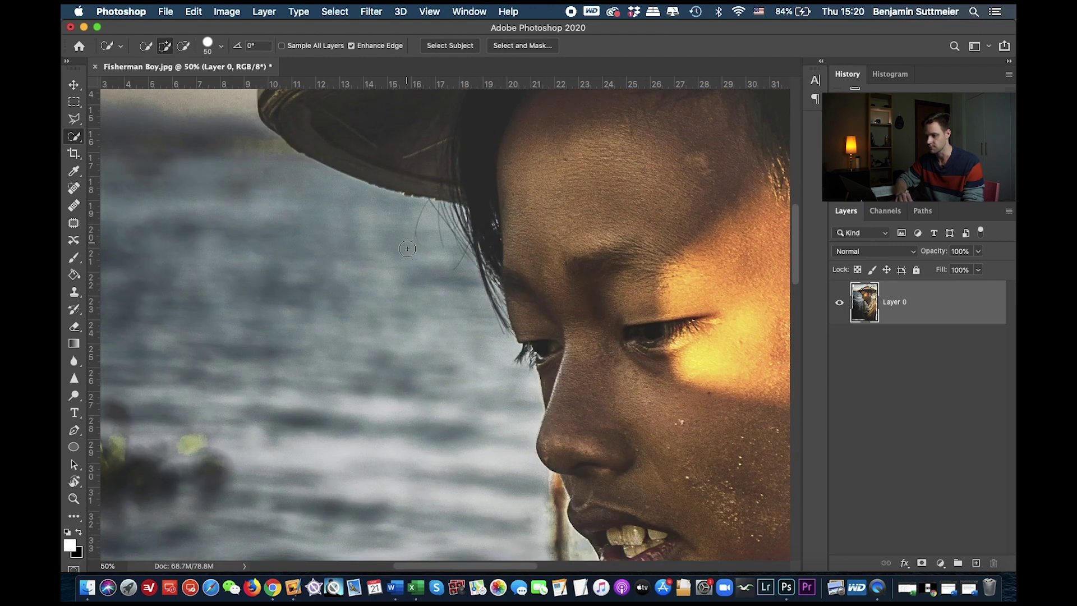
scroll(407, 249, down, 10)
scroll(407, 248, right, 1)
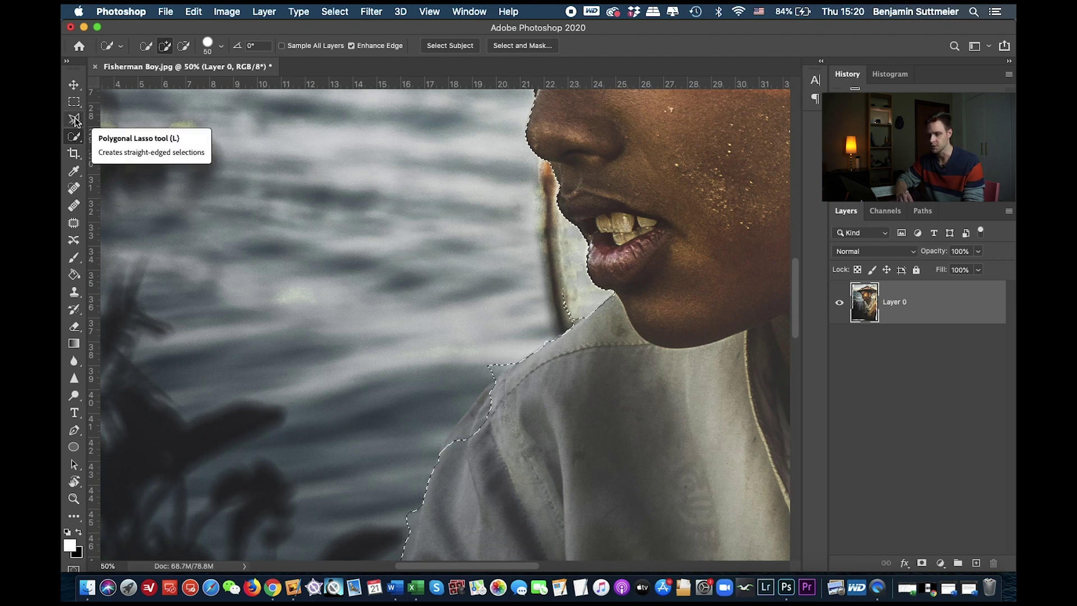
click(75, 119)
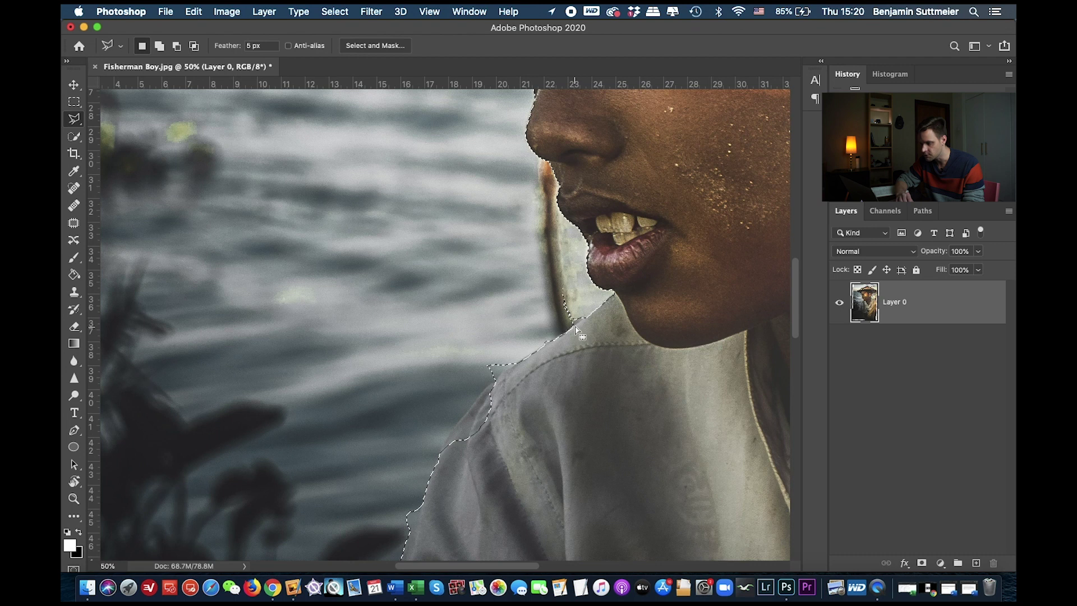
key(alt)
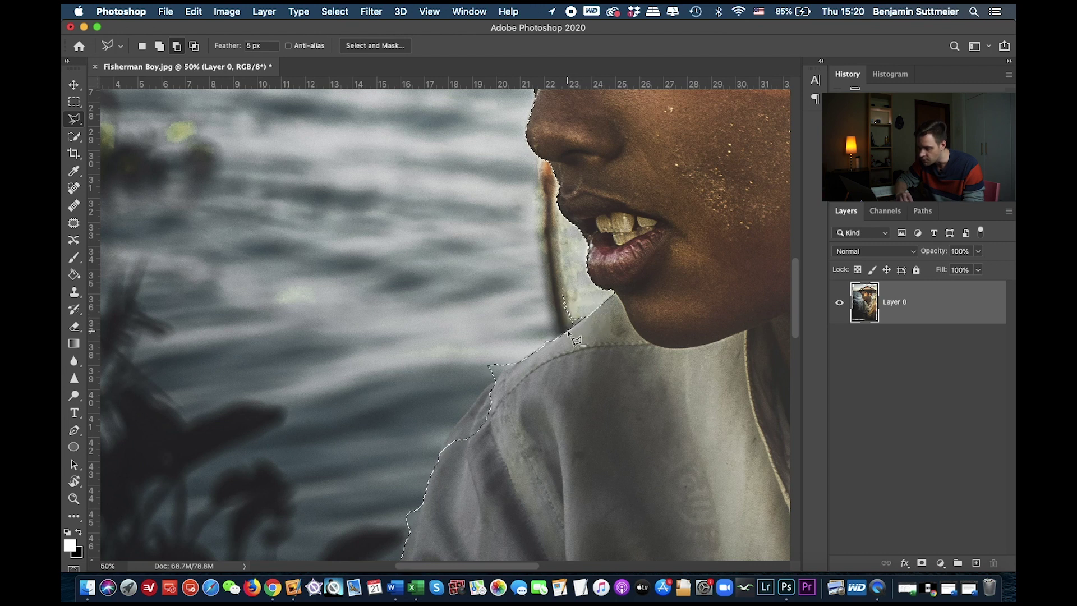
click(519, 295)
click(546, 266)
click(588, 293)
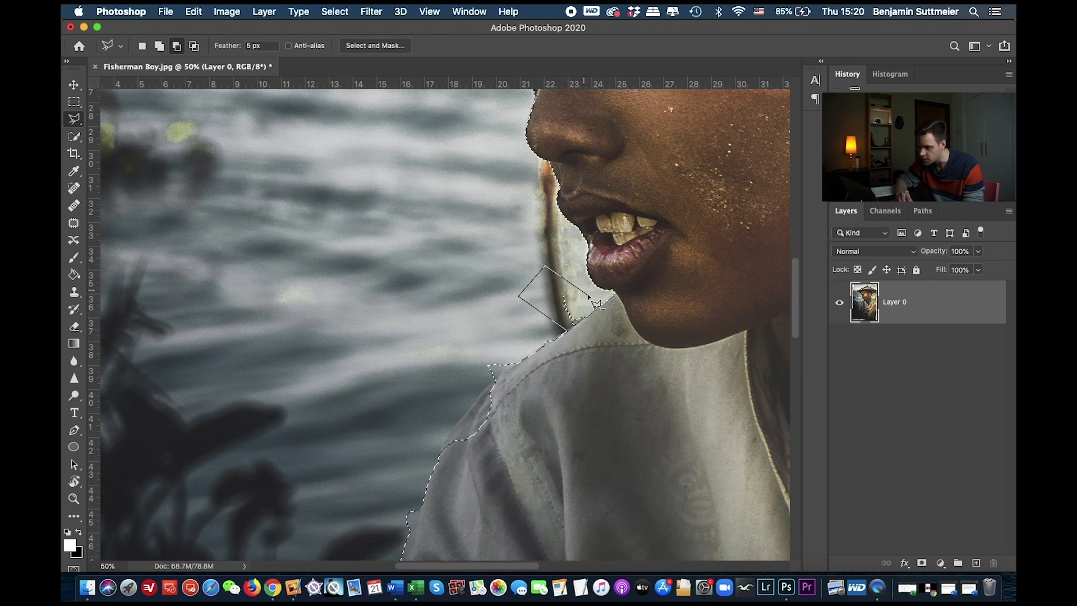
double_click(584, 314)
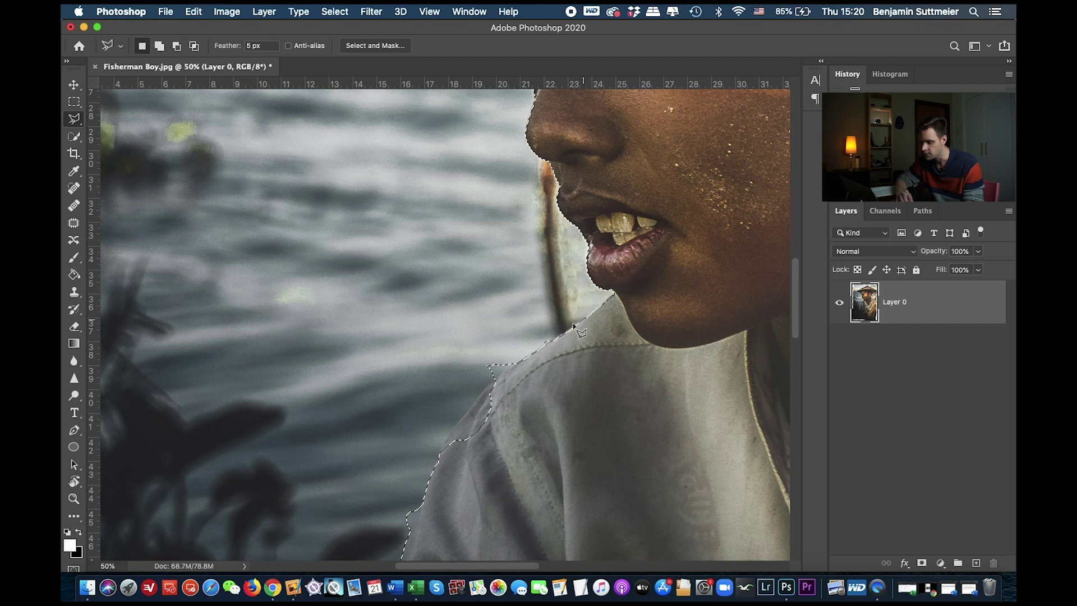
Subtract the pointed spur of background jutting out at the crest of the boy's shoulder from the selection
scroll(522, 355, down, 1)
scroll(522, 355, left, 1)
key(alt)
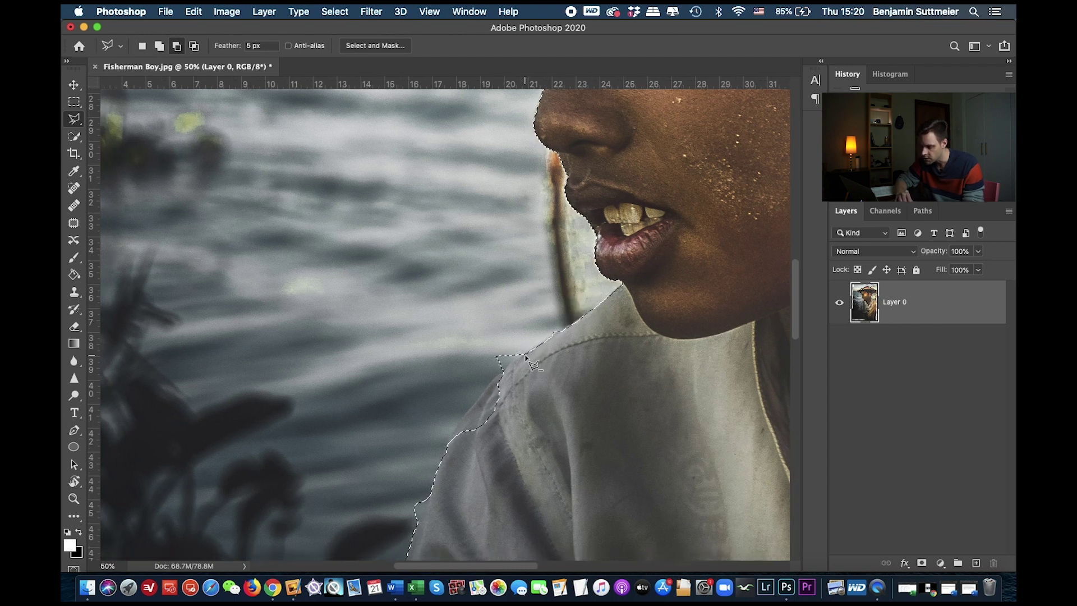
click(501, 373)
click(476, 354)
click(514, 311)
double_click(532, 322)
Add the missing strip of shirt along the outer shoulder seam to the selection with the Polygonal Lasso tool
scroll(524, 388, down, 3)
scroll(525, 388, left, 2)
key(shift)
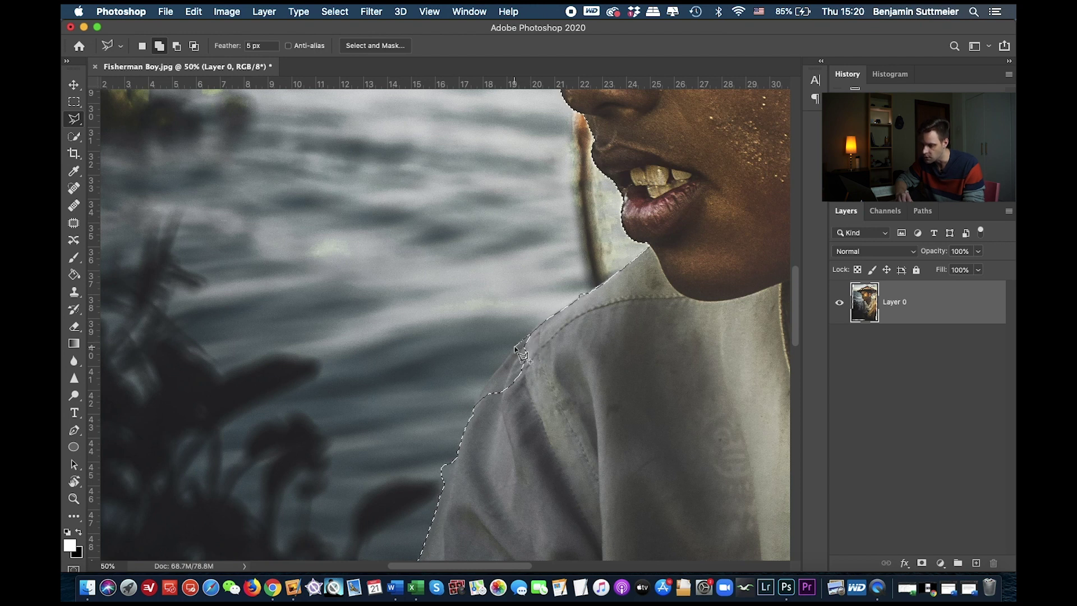
click(483, 384)
double_click(473, 406)
click(474, 411)
click(499, 434)
click(628, 337)
click(569, 336)
Subtract the small bump of background beside the boy's upper sleeve from the selection
scroll(569, 340, down, 5)
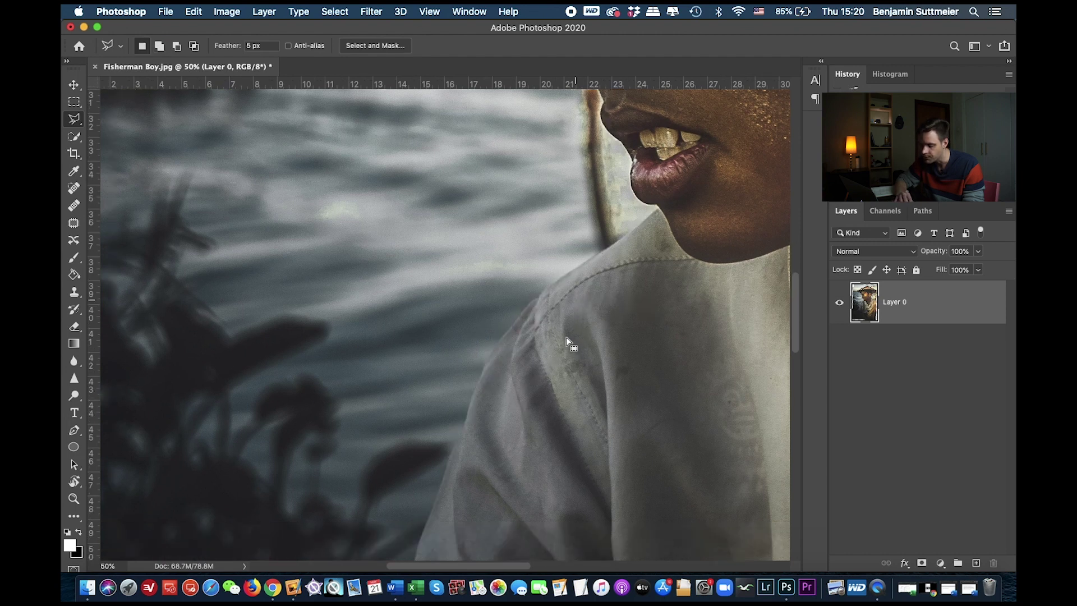
click(496, 344)
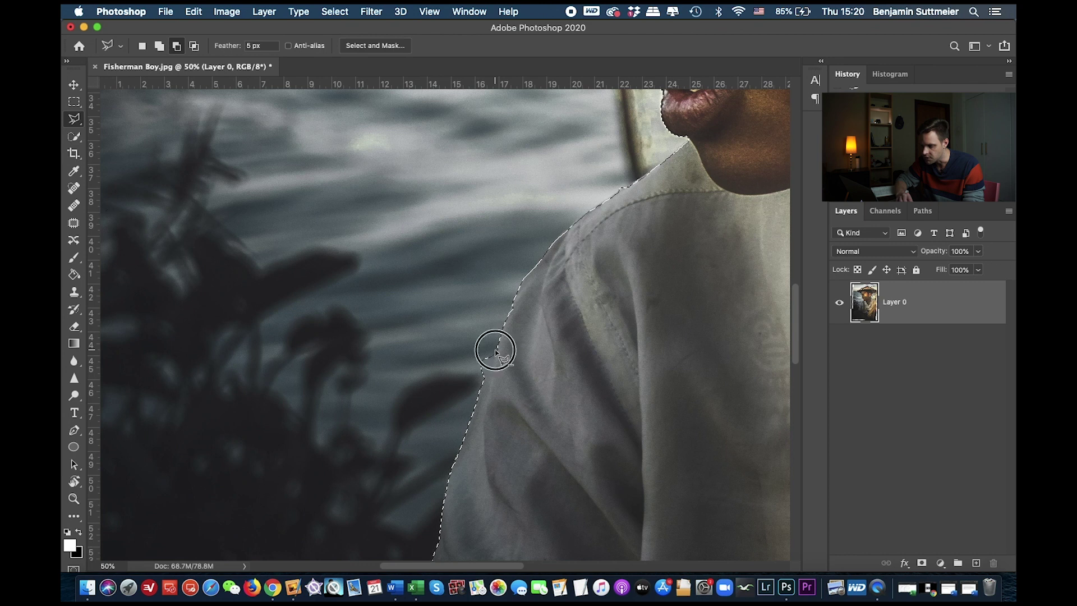
click(484, 383)
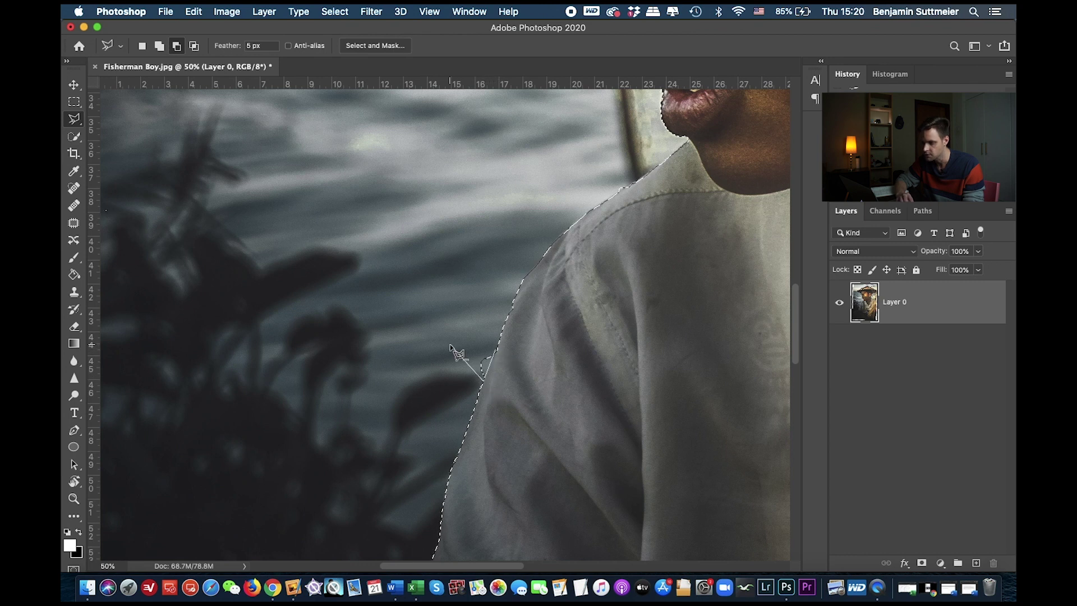
Examine the selection edge along the back of the neck, the collar and the underside of the hat brim
scroll(488, 350, right, 10)
scroll(488, 351, down, 3)
scroll(485, 335, up, 10)
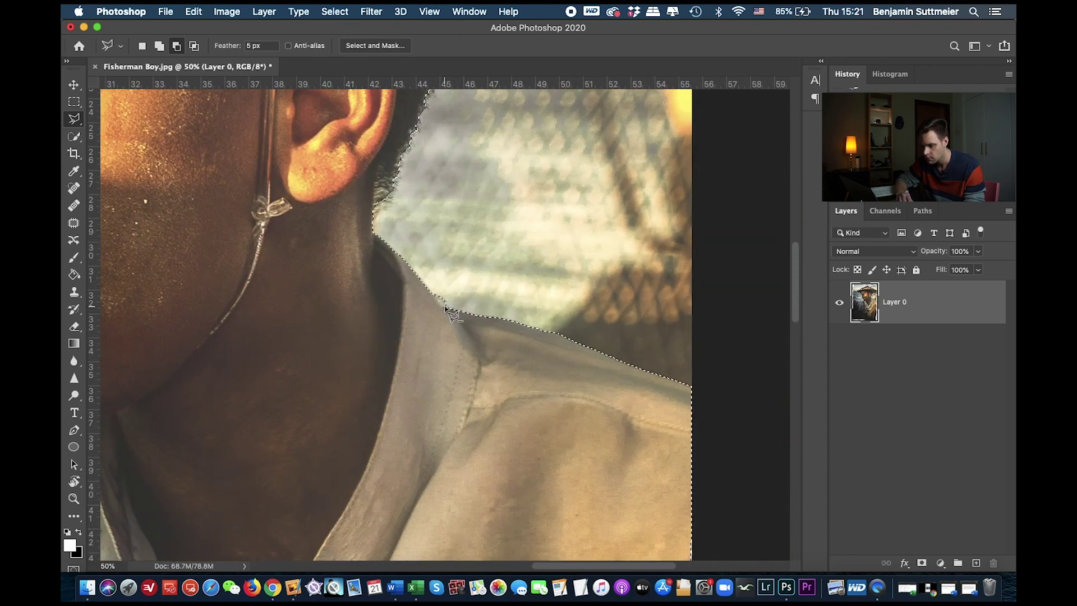
scroll(449, 293, up, 3)
click(428, 240)
scroll(497, 272, up, 5)
scroll(485, 283, up, 15)
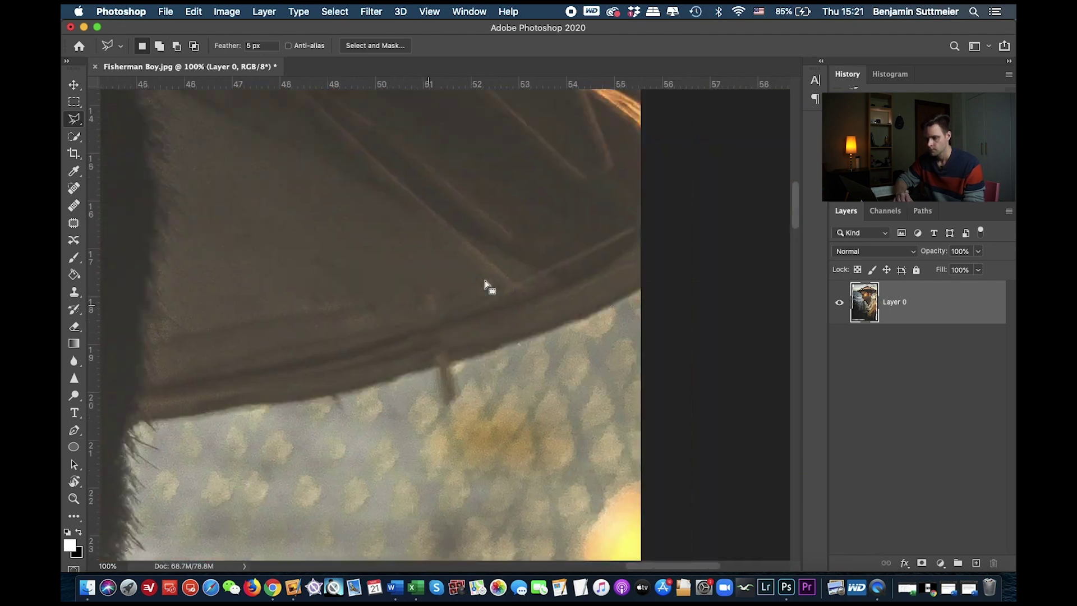
scroll(486, 284, left, 10)
scroll(485, 285, down, 7)
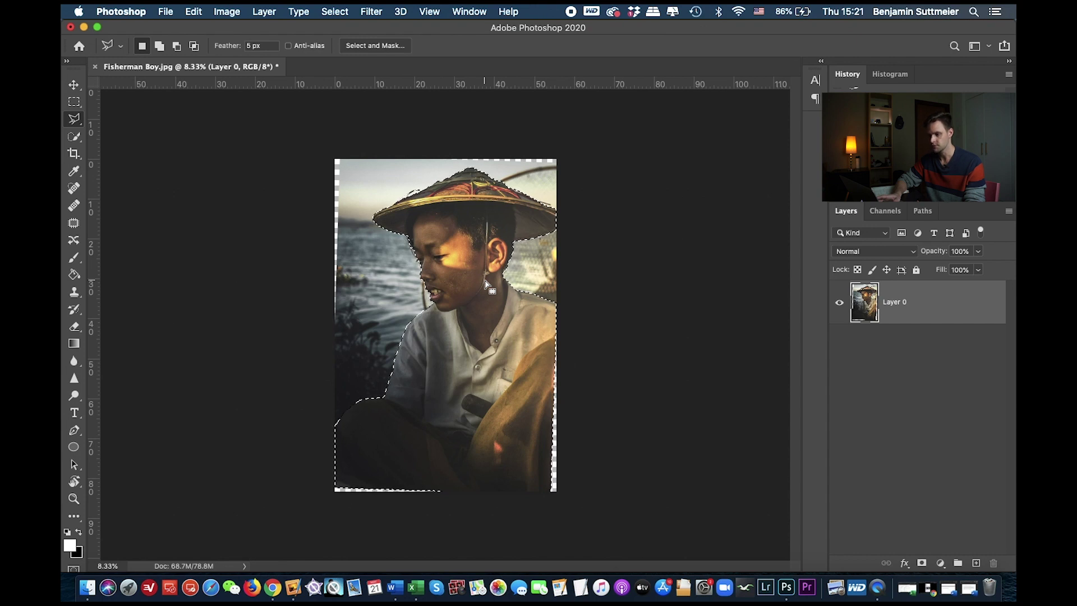
Examine the selection edge across the top of the hat, including the loose cords on both sides
scroll(485, 285, up, 4)
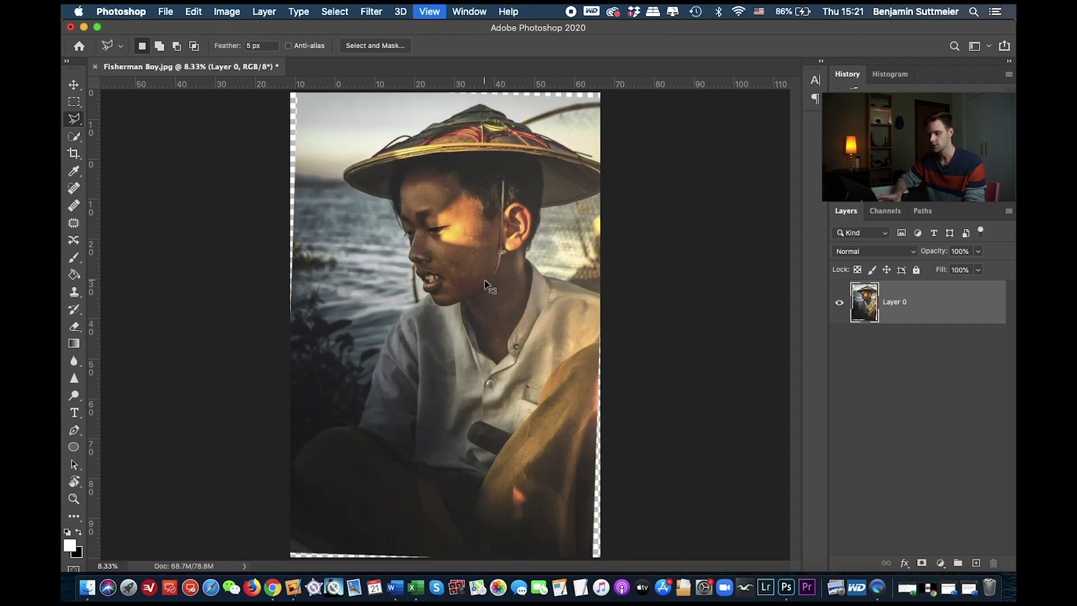
scroll(486, 285, up, 5)
scroll(485, 284, left, 5)
key(super+plus)
key(super+plus)
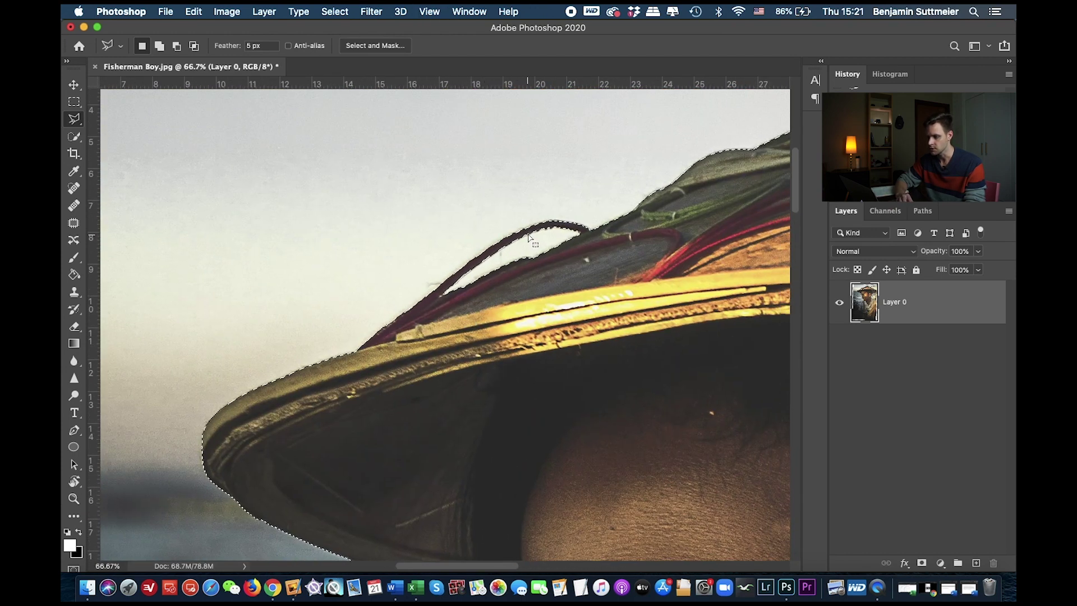
key(super+h)
scroll(628, 273, up, 1)
scroll(628, 272, right, 15)
scroll(628, 273, up, 2)
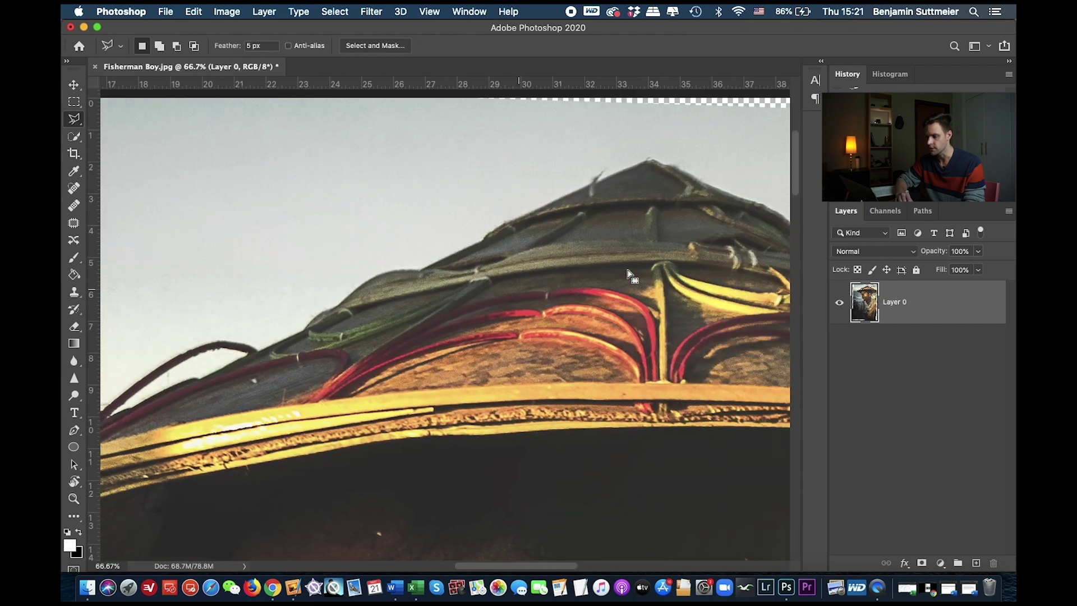
scroll(628, 272, right, 4)
scroll(629, 273, down, 2)
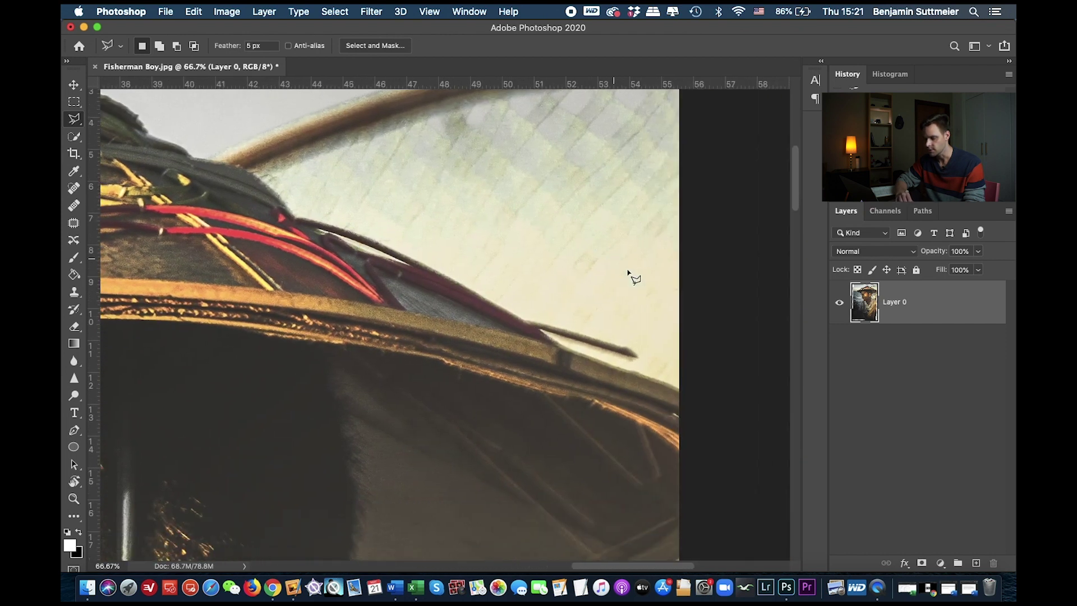
Examine the selection edge at the hair behind the ear, the face profile and the loose strands at the forehead
scroll(630, 352, down, 10)
scroll(631, 353, left, 4)
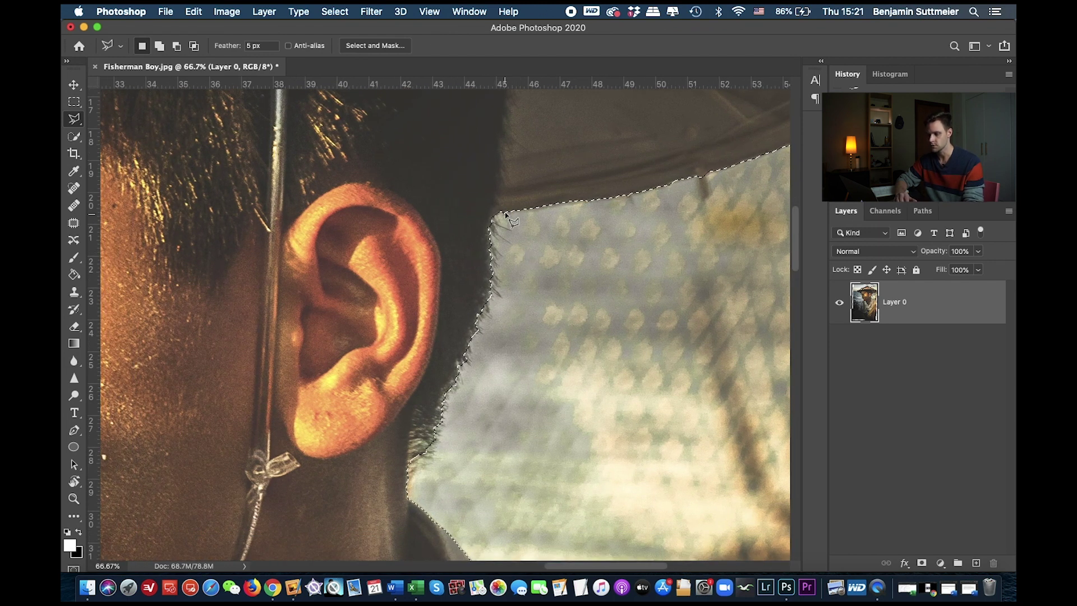
scroll(495, 272, down, 11)
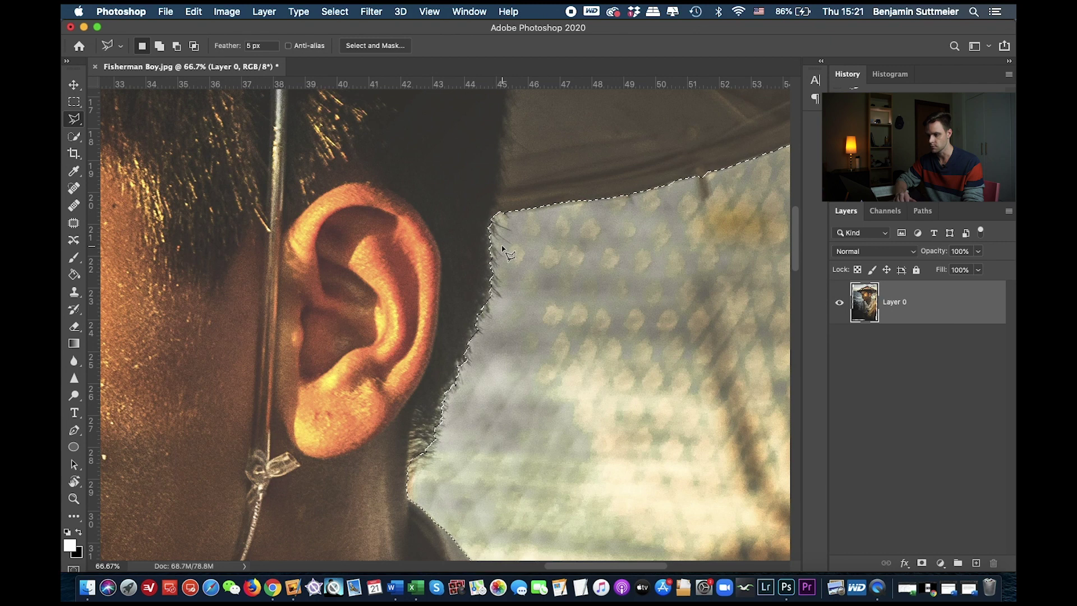
scroll(493, 273, right, 3)
scroll(493, 274, right, 2)
scroll(493, 274, left, 15)
scroll(493, 274, up, 4)
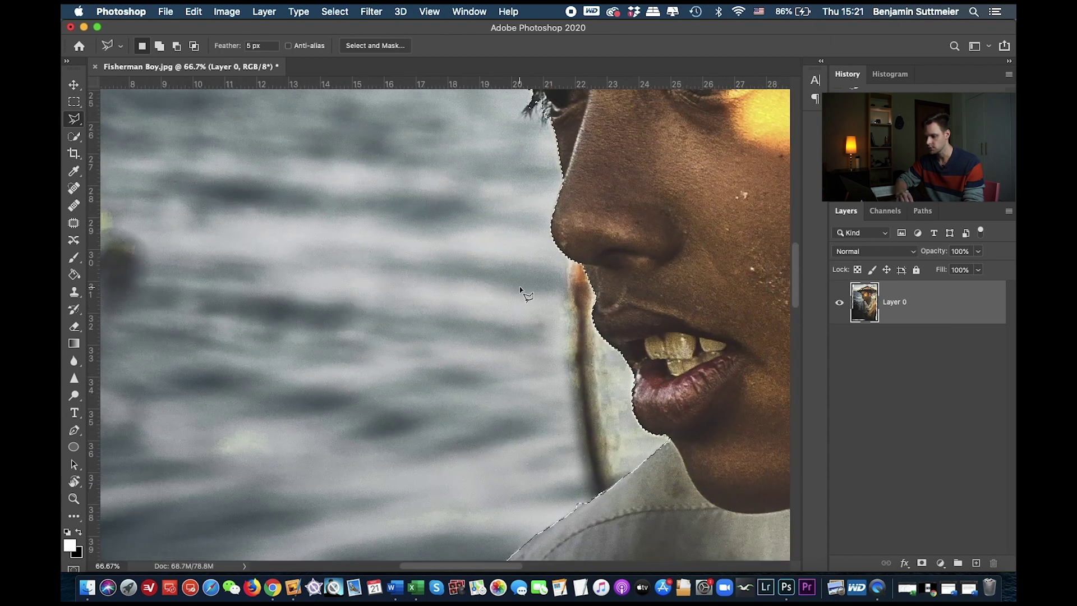
scroll(519, 291, up, 3)
scroll(550, 314, up, 4)
scroll(550, 314, left, 1)
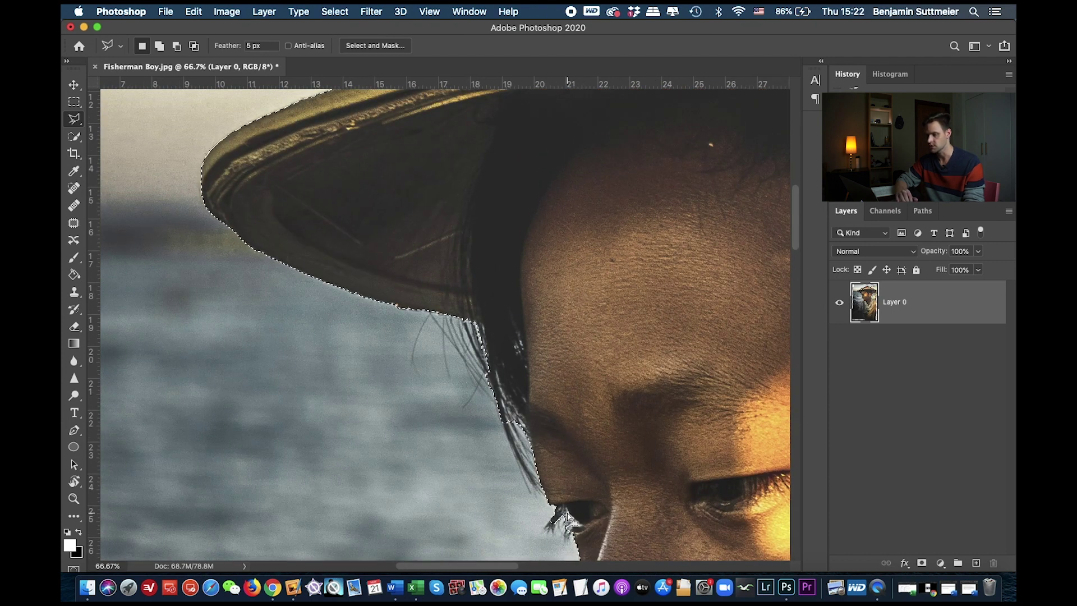
Open Select and Mask and refine the selection edge over the forehead hair strands and the eyelashes
click(376, 46)
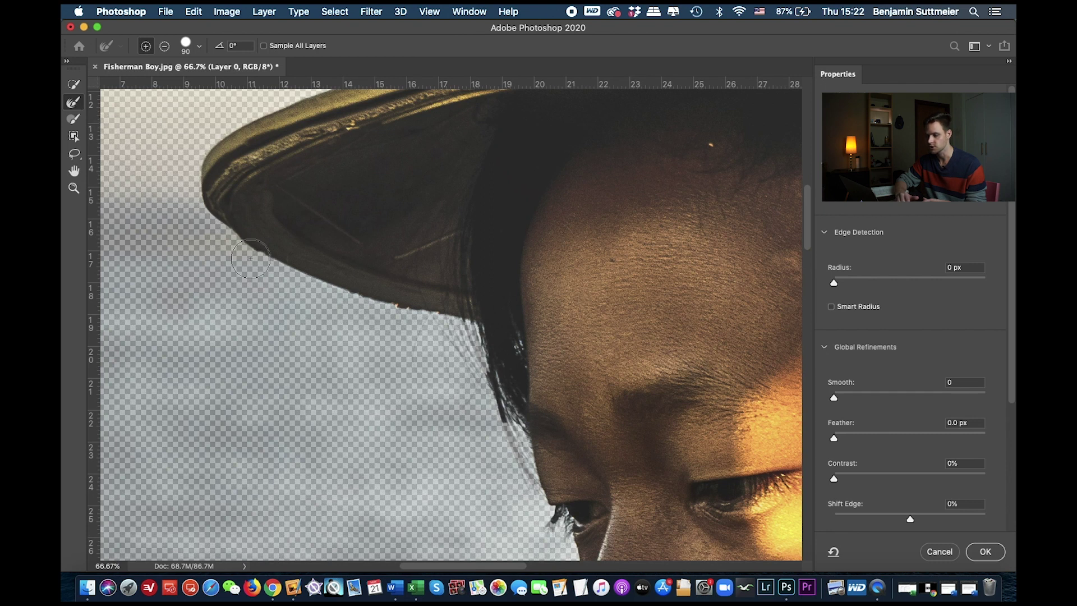
mouse_move(526, 460)
mouse_down()
mouse_move(500, 349)
mouse_move(466, 320)
mouse_move(490, 364)
mouse_up()
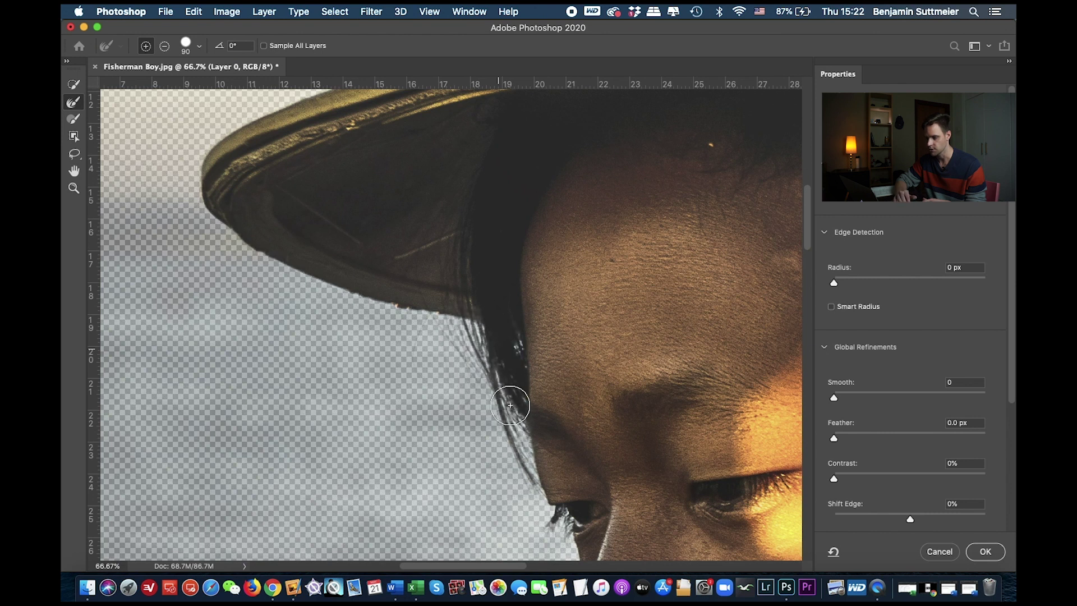
scroll(512, 396, down, 5)
drag(554, 461, 542, 426)
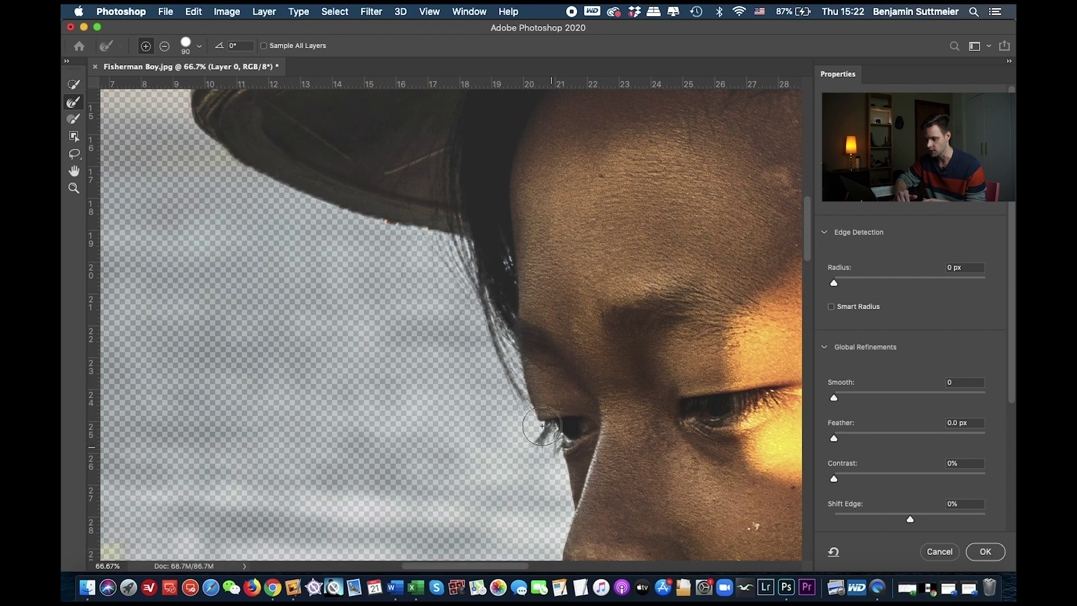
Refine the selection edge over the loose cord end above the hat brim near the image's edge
scroll(415, 387, up, 5)
scroll(415, 387, left, 3)
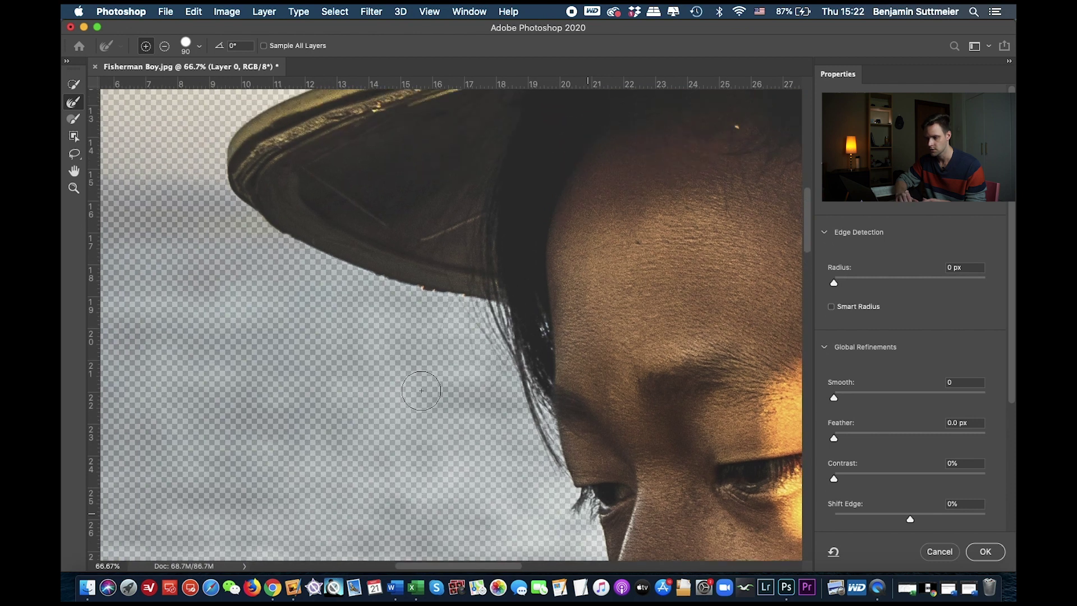
scroll(437, 385, up, 10)
scroll(437, 385, right, 3)
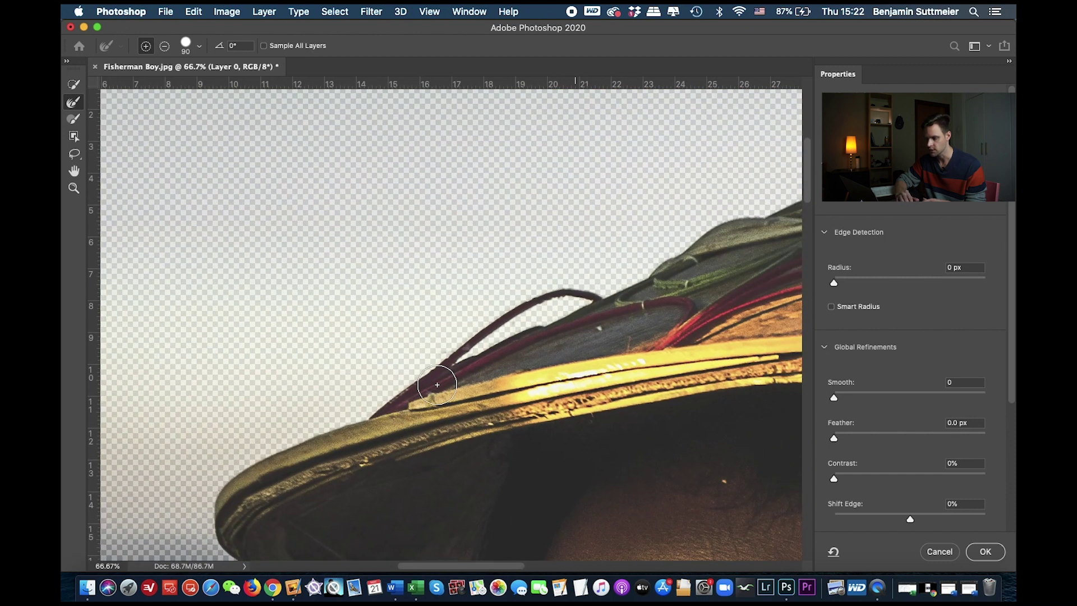
scroll(542, 340, right, 15)
scroll(542, 340, up, 3)
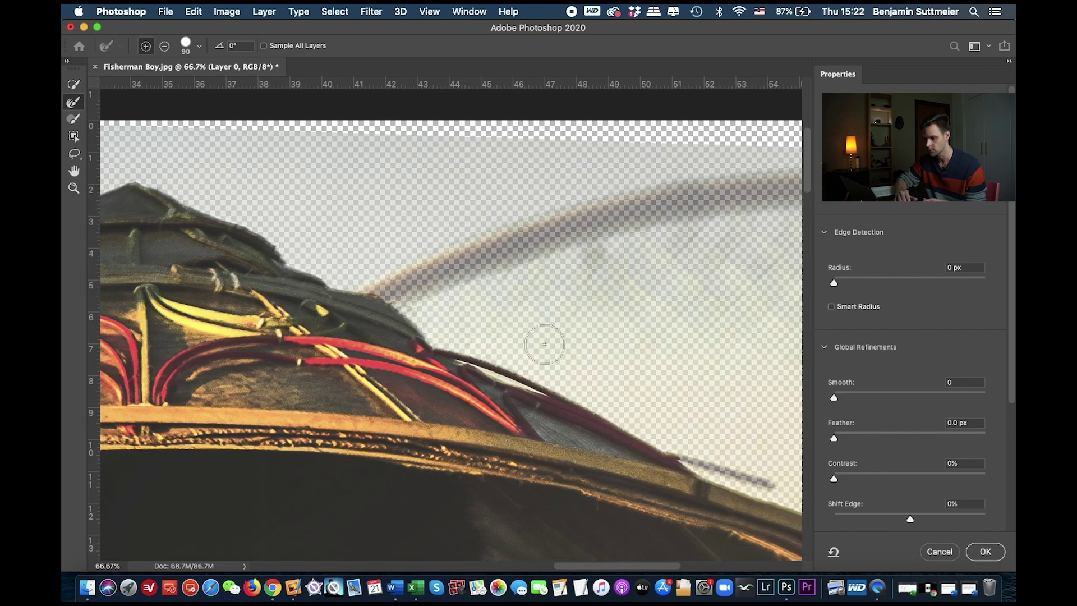
scroll(544, 344, down, 2)
scroll(545, 344, right, 5)
mouse_move(529, 397)
mouse_down()
mouse_move(574, 396)
mouse_move(625, 414)
mouse_up()
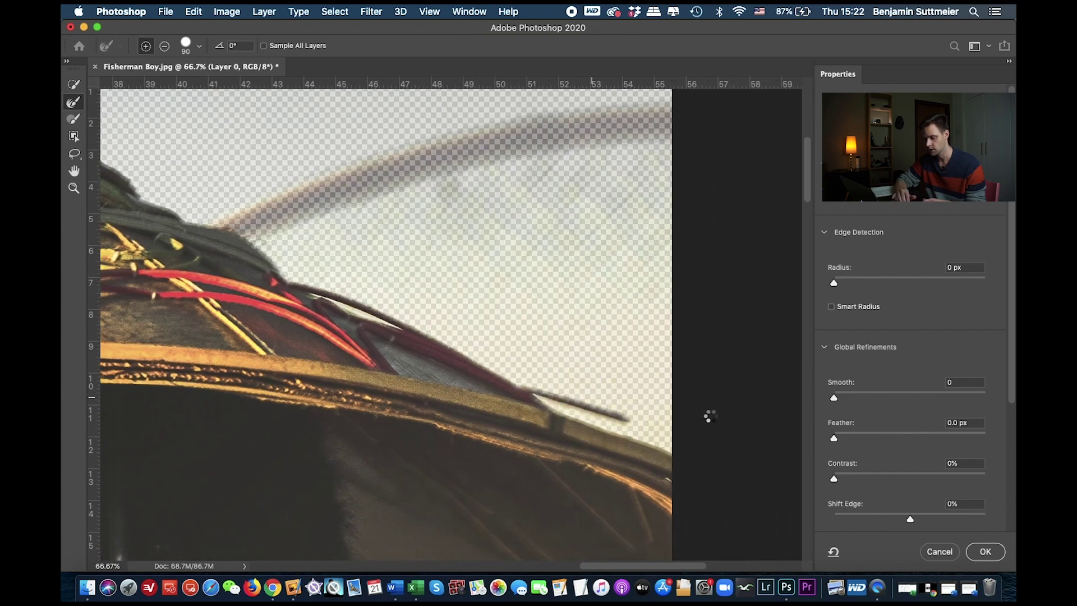
Refine the selection edge along the hair behind the ear up to the hat, and apply the refined selection
scroll(710, 416, down, 10)
scroll(710, 415, left, 3)
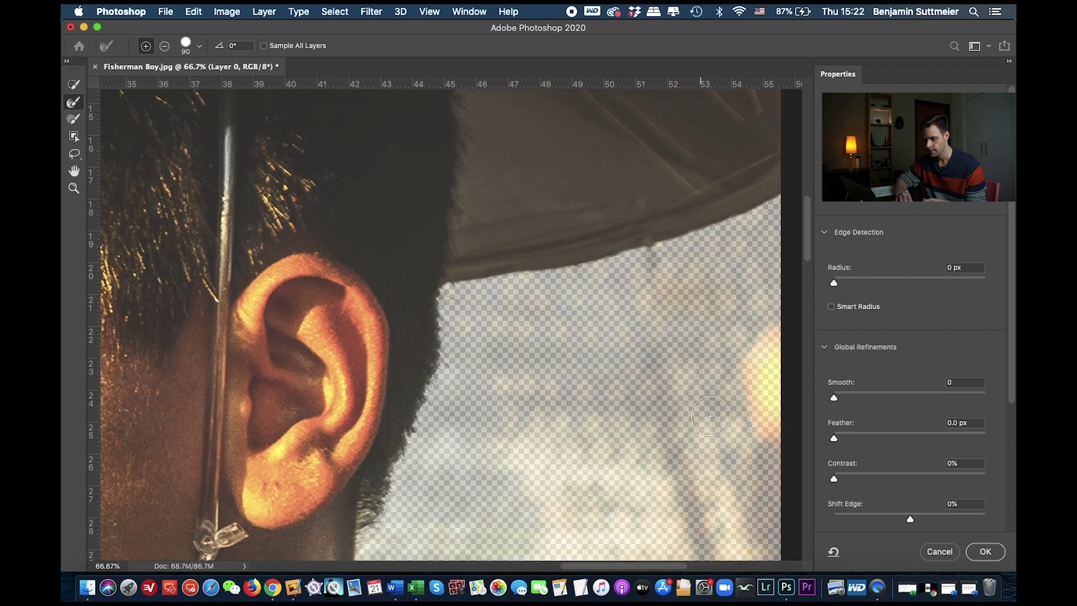
scroll(710, 415, down, 3)
scroll(710, 415, left, 2)
mouse_move(452, 398)
mouse_down()
mouse_move(421, 446)
mouse_move(419, 423)
mouse_move(478, 312)
mouse_move(505, 177)
mouse_up()
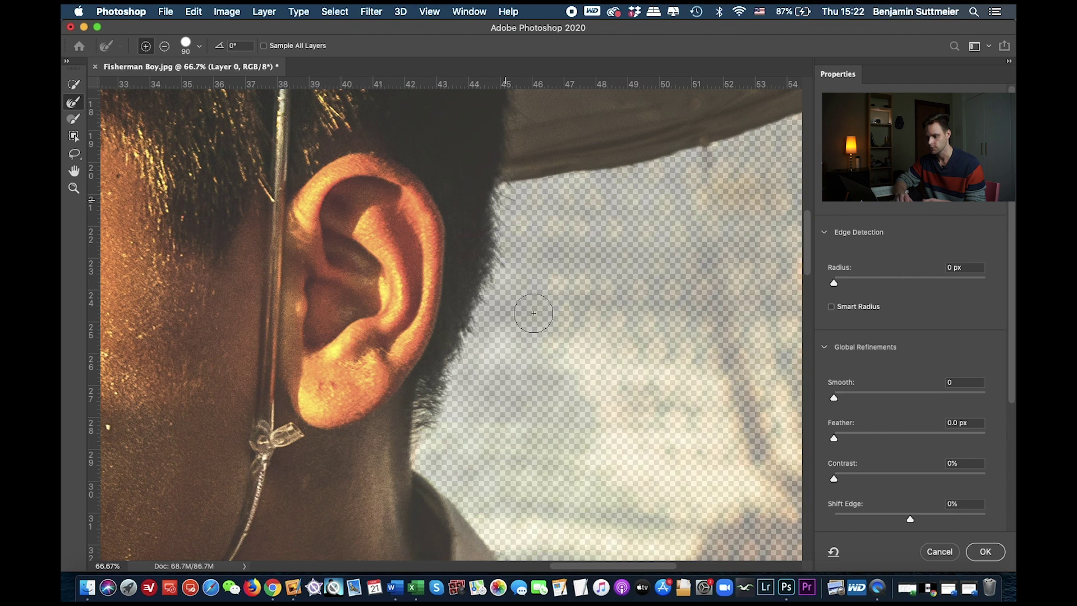
scroll(533, 312, down, 5)
scroll(534, 313, right, 2)
scroll(580, 347, down, 6)
scroll(580, 347, left, 4)
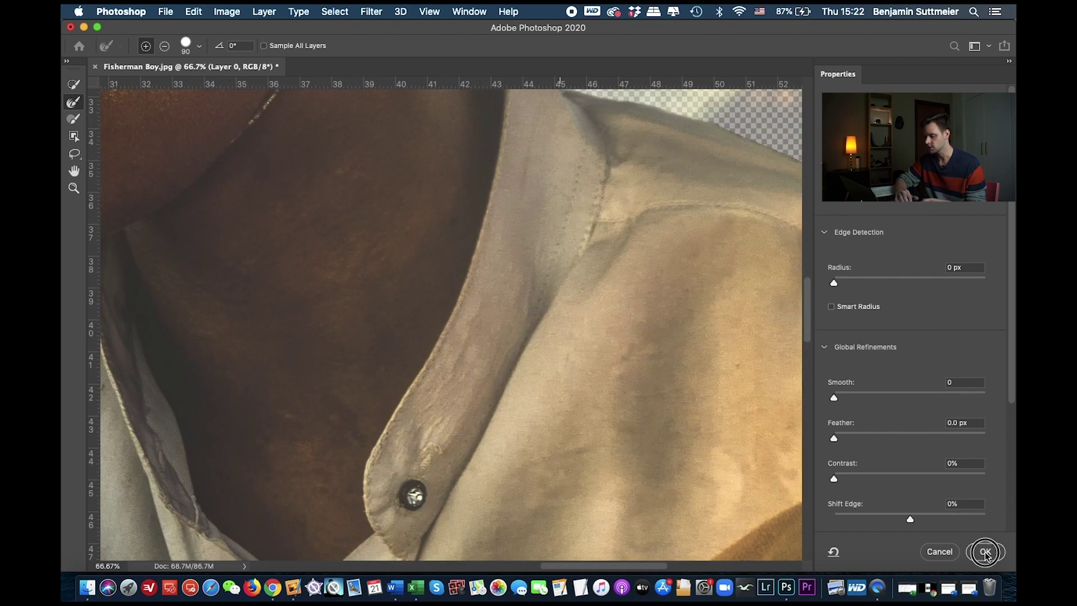
click(985, 553)
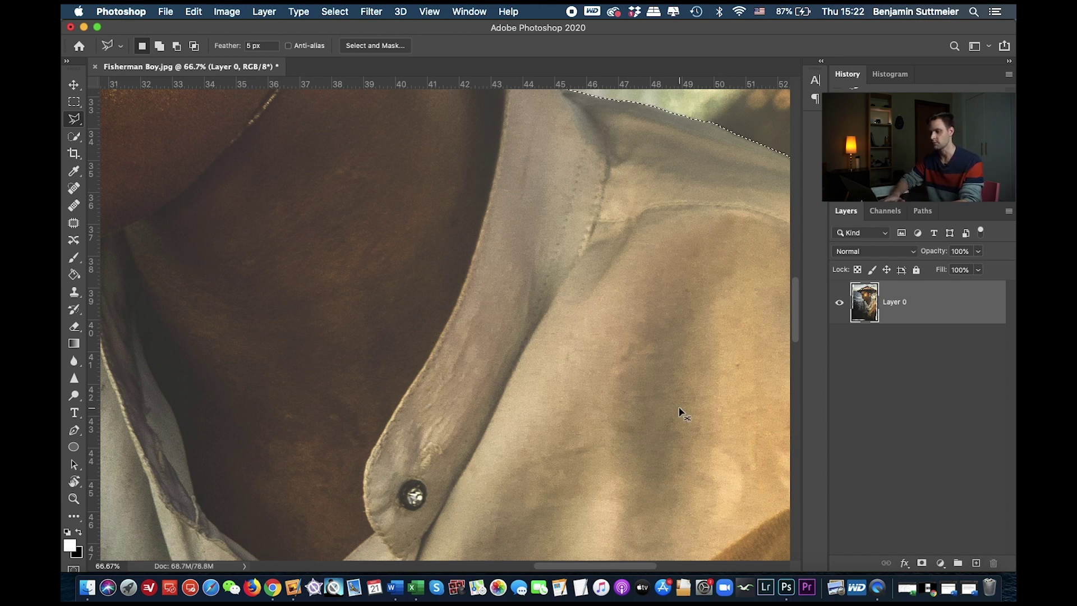
Copy the selected boy to a new layer and hide the original photo layer
key(super+0)
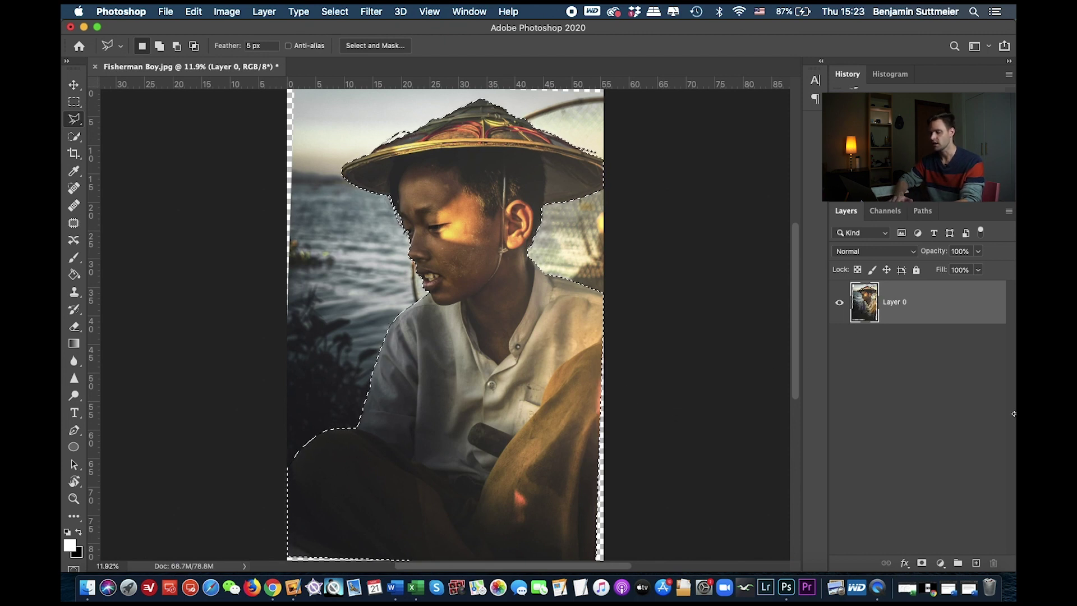
key(super+j)
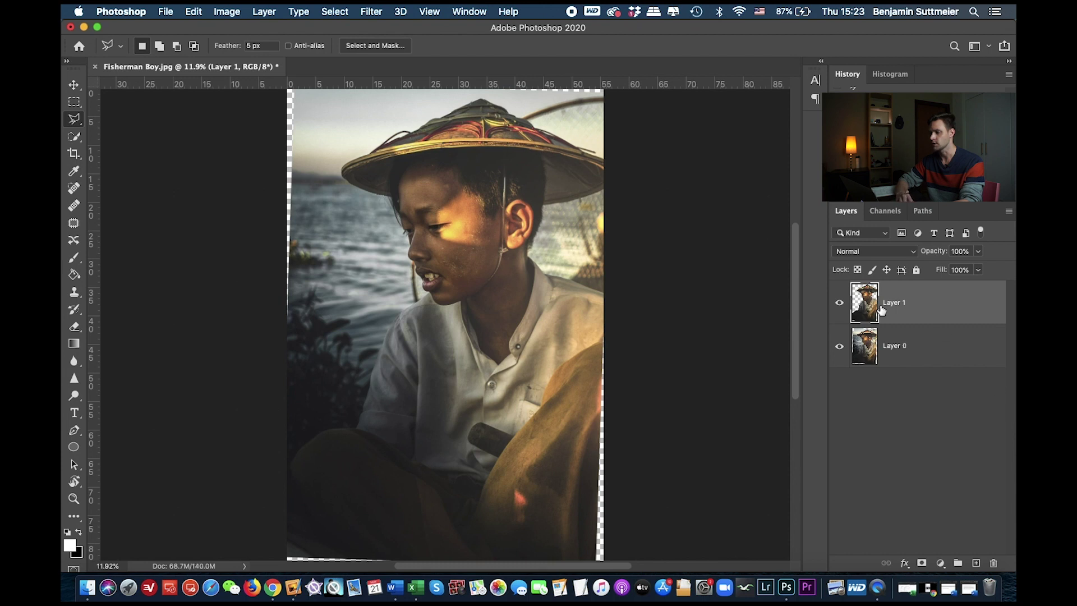
click(839, 346)
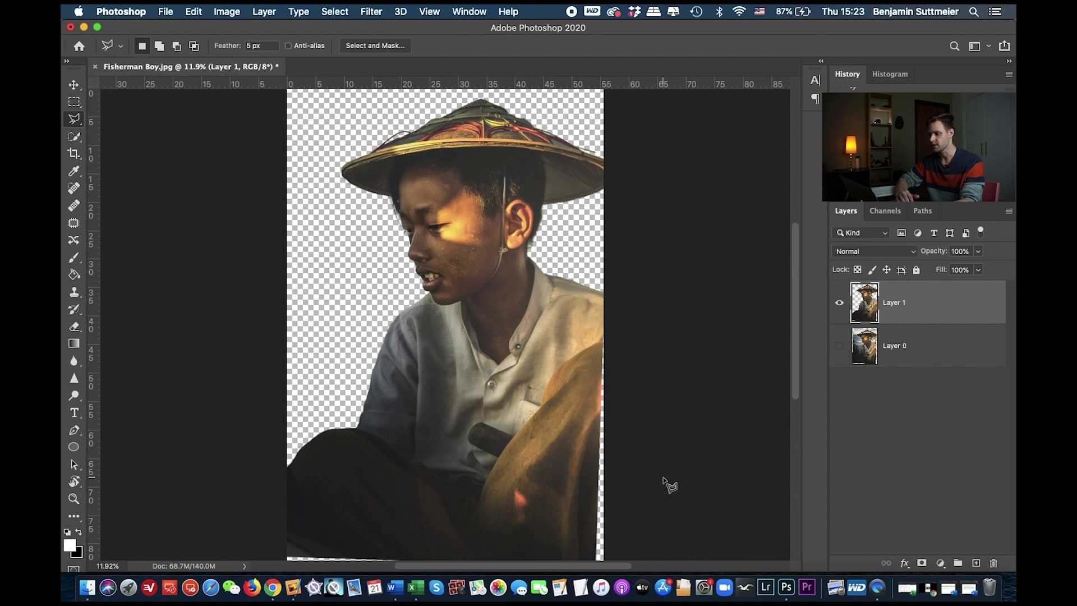
Load the cut-out boy's outline as a selection and add it as a layer mask on his layer
super+click(867, 303)
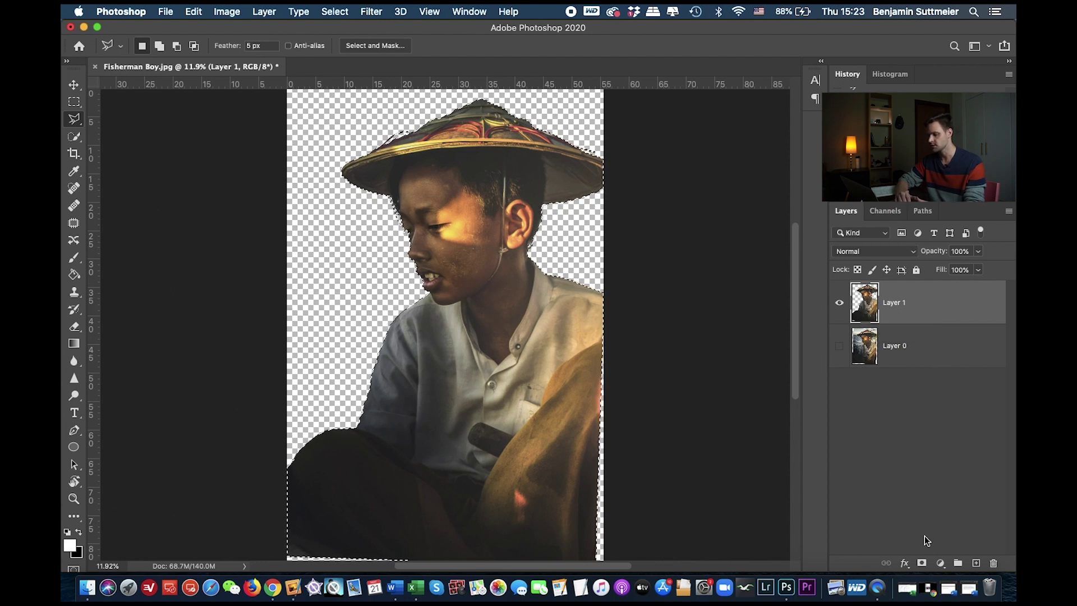
click(921, 564)
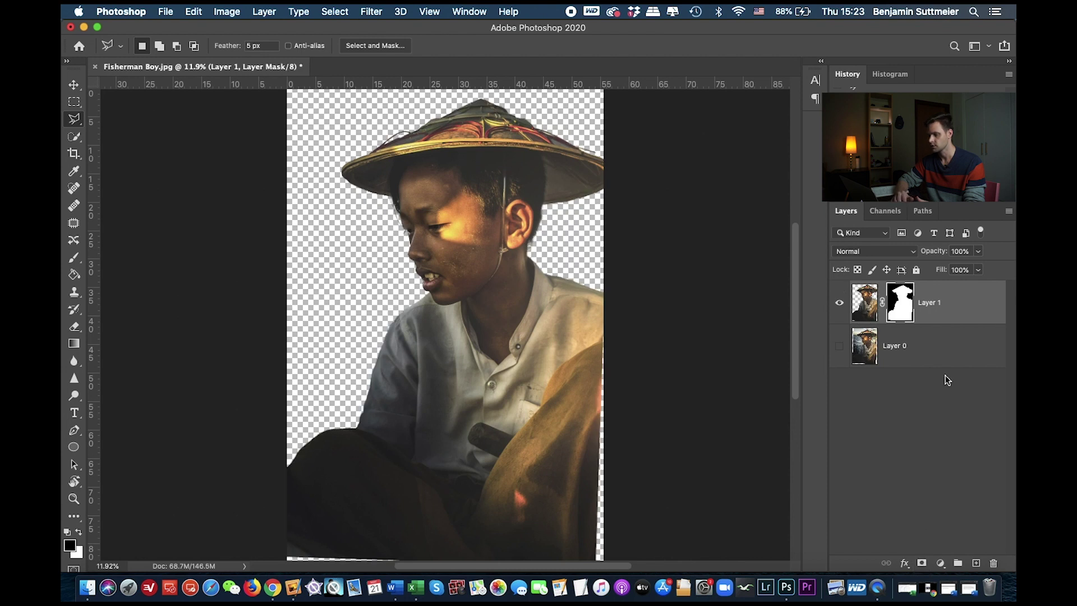
Rename the original photo layer to Base and the masked cut-out layer to Mask
double_click(894, 346)
text(Base)
key(Return)
double_click(930, 302)
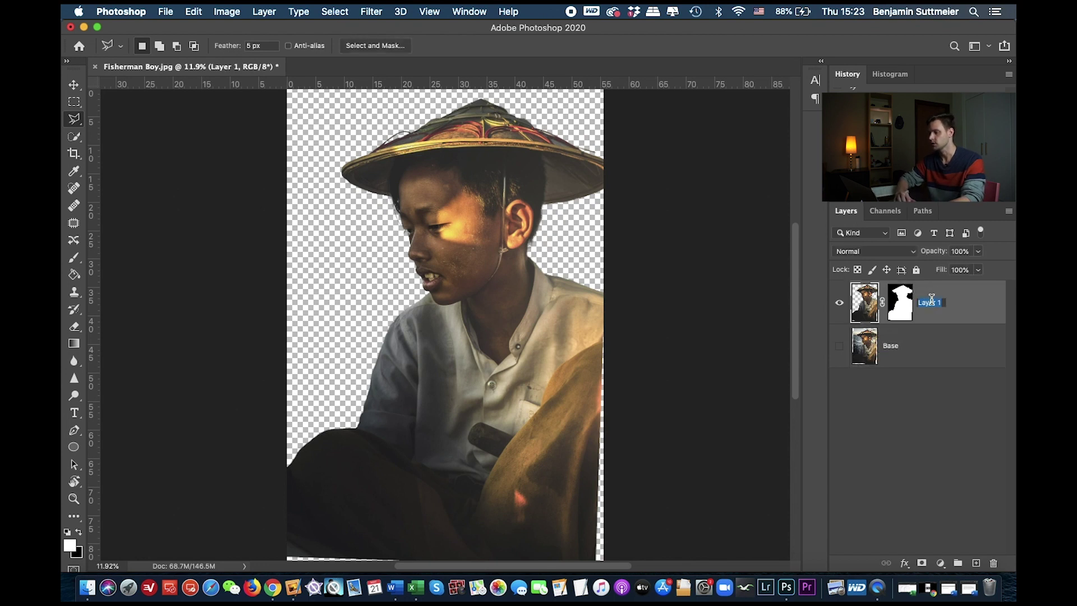
text(Mask)
key(Return)
Show the Base layer again and make it the active layer
click(840, 347)
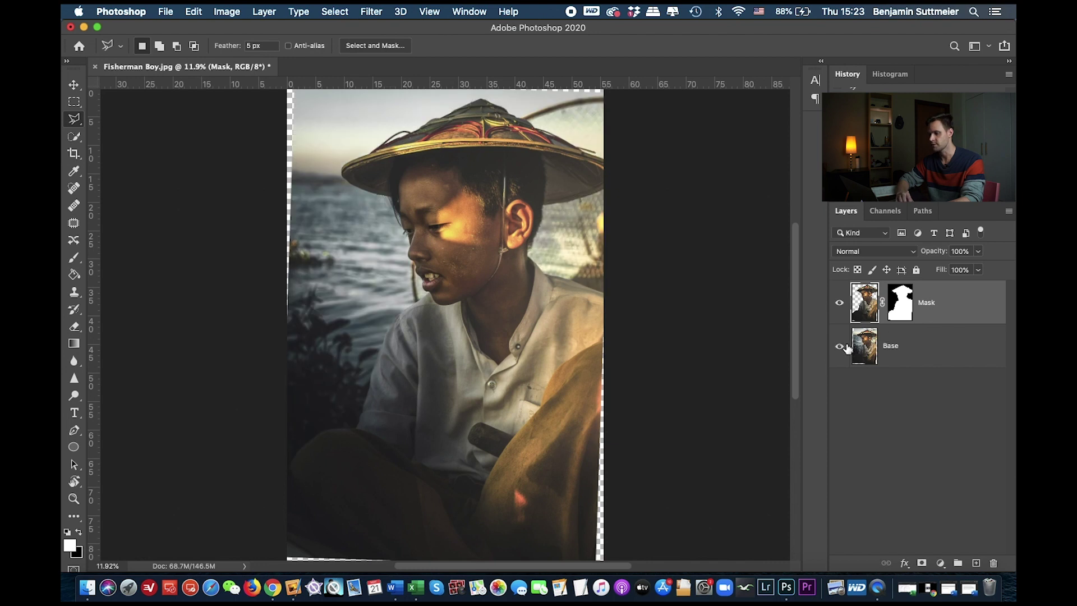
click(861, 358)
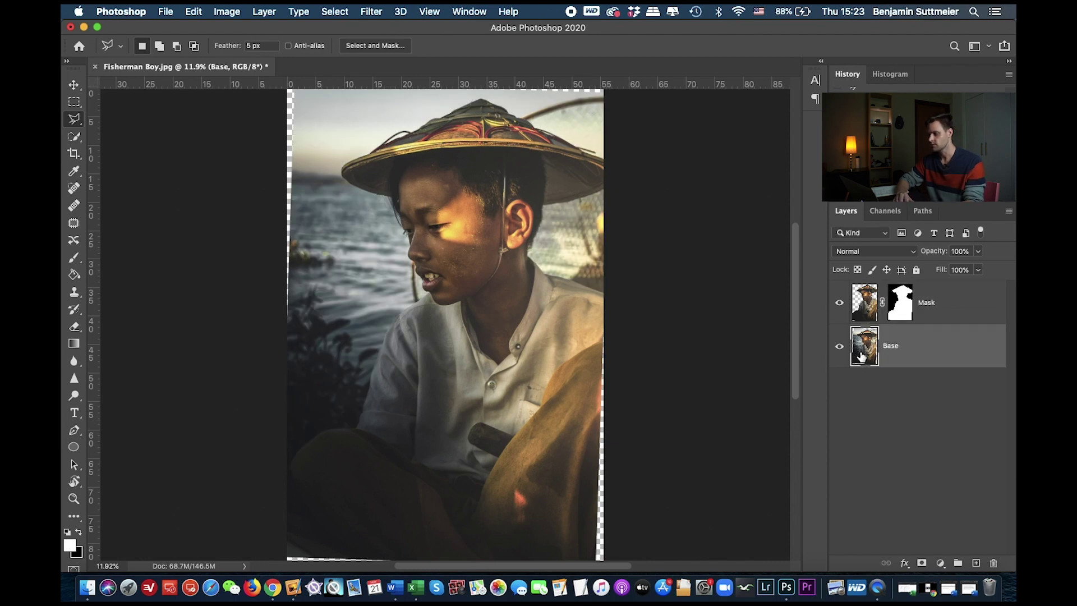
Add a white solid colour fill layer directly above the Base layer and name it White Fill
click(941, 563)
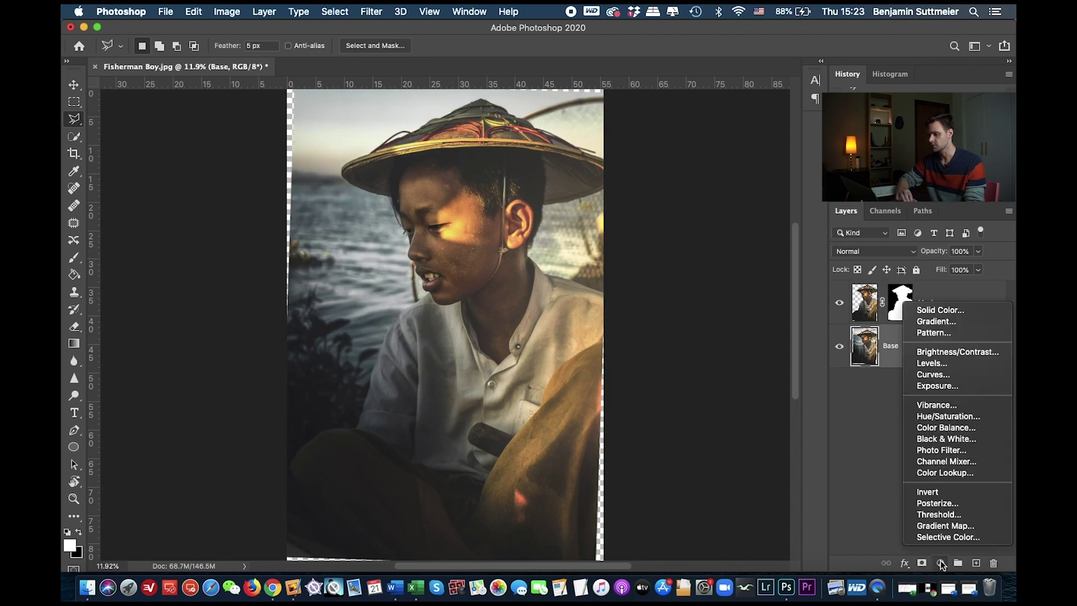
click(935, 311)
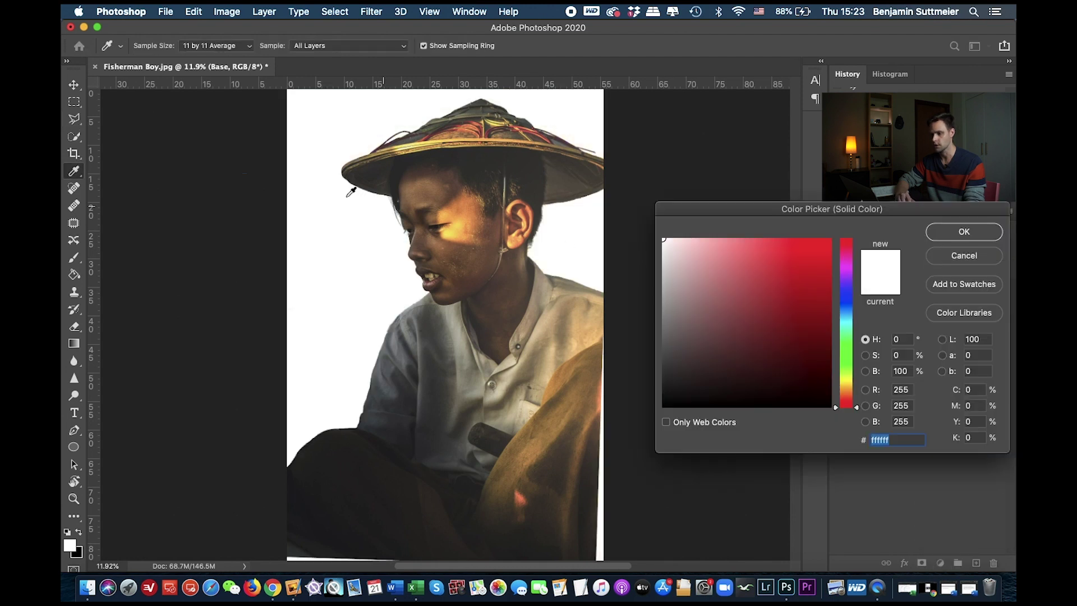
mouse_move(667, 254)
mouse_down()
mouse_move(719, 320)
mouse_move(666, 250)
mouse_move(729, 242)
mouse_move(670, 286)
mouse_move(721, 303)
mouse_move(644, 238)
mouse_move(636, 211)
mouse_up()
click(984, 234)
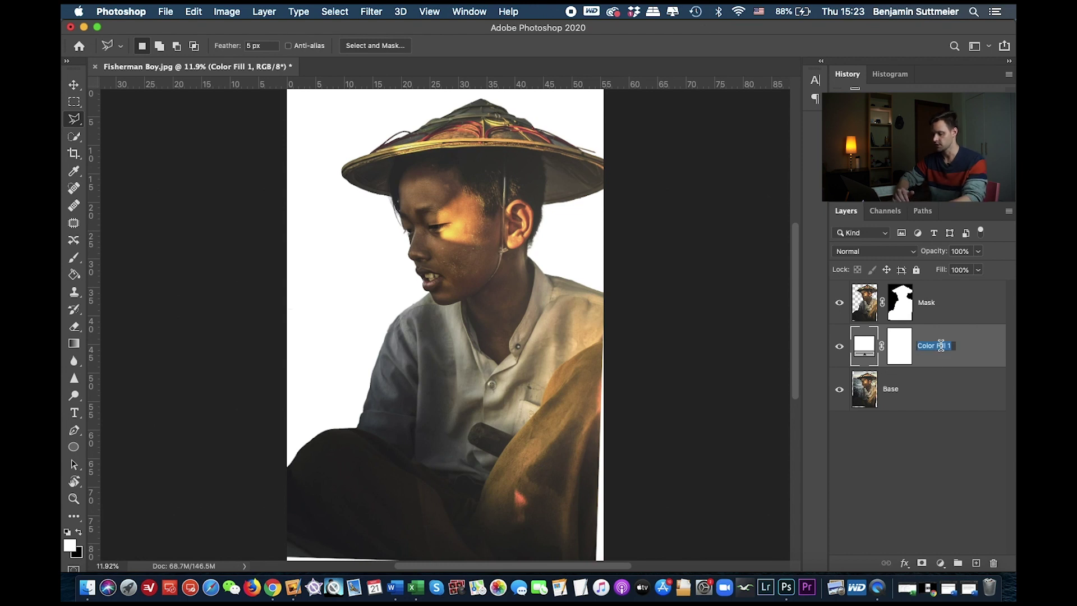
text(White)
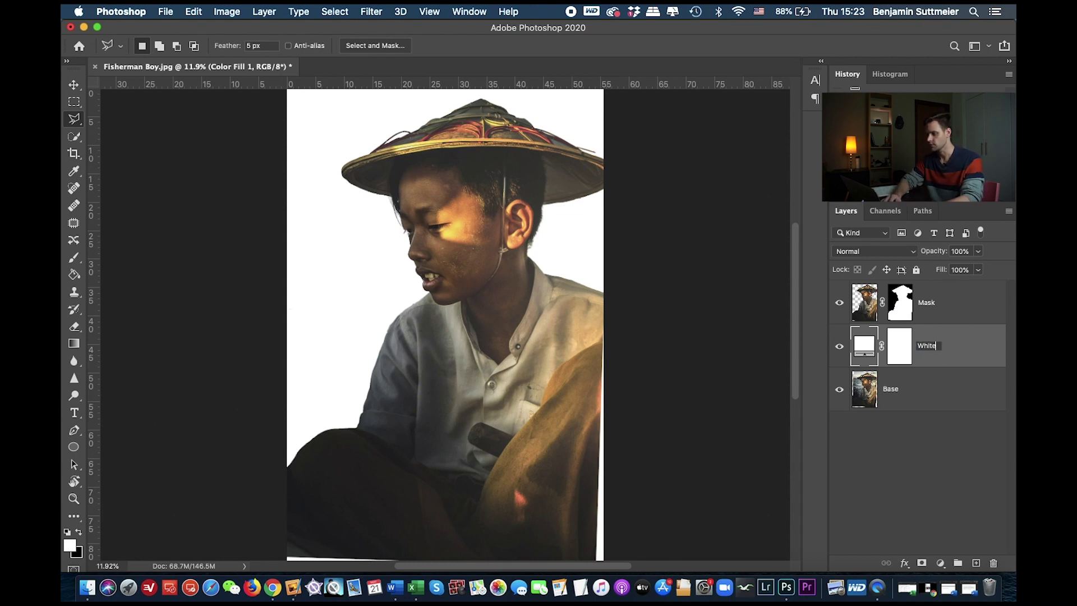
text( Fill)
key(Return)
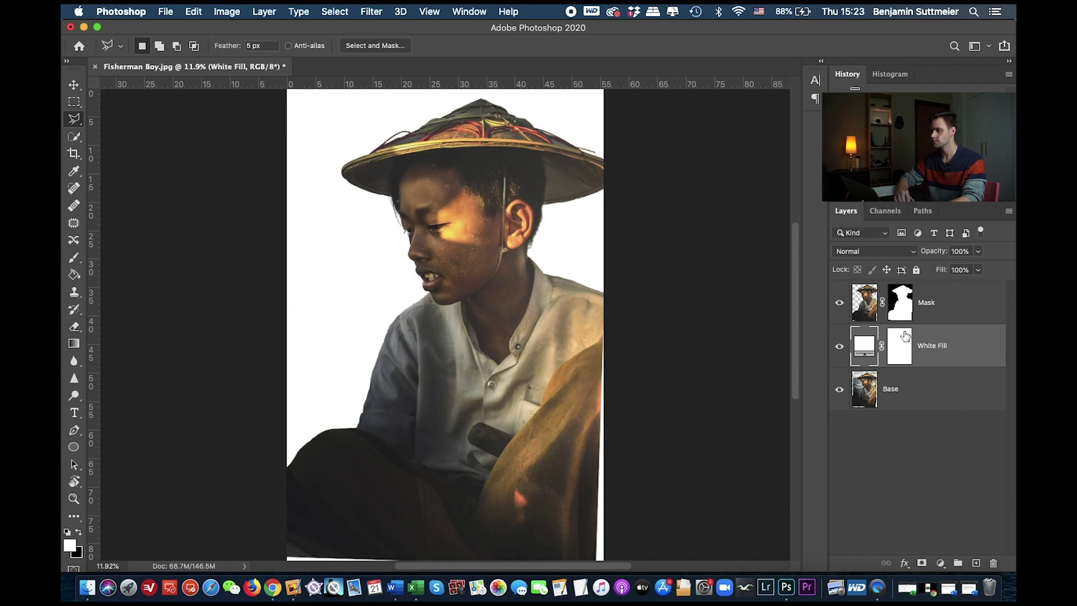
Add a Black & White adjustment above the Mask layer and apply the Green Filter preset
click(861, 301)
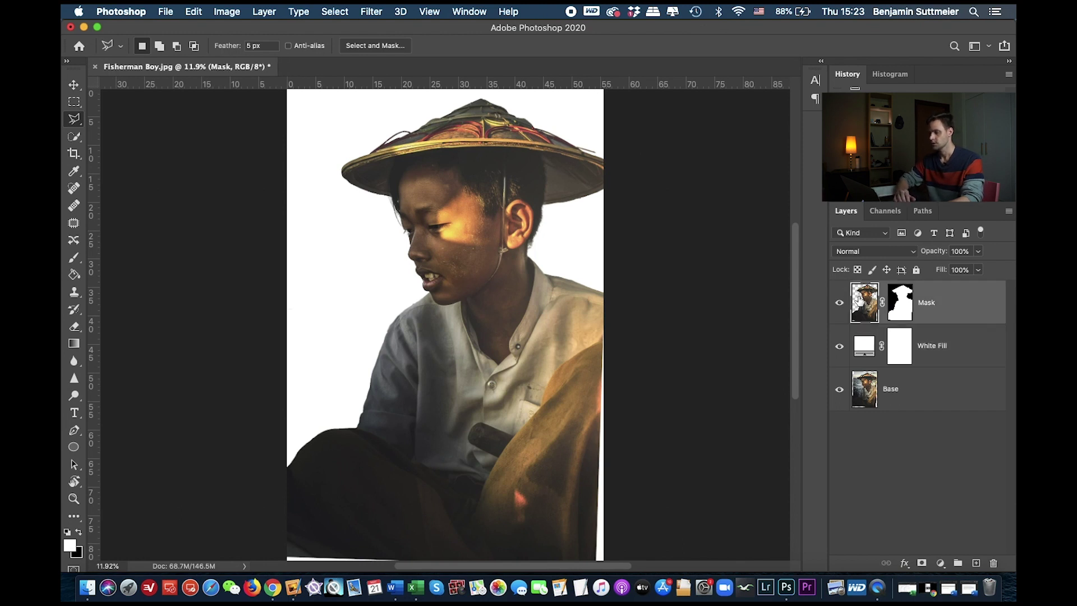
click(942, 562)
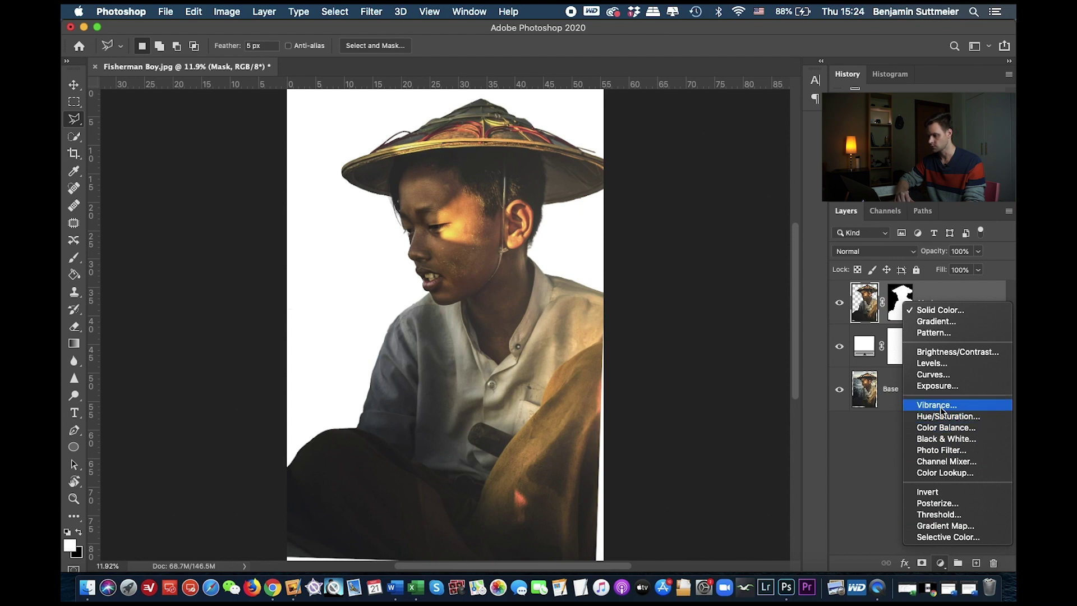
click(935, 438)
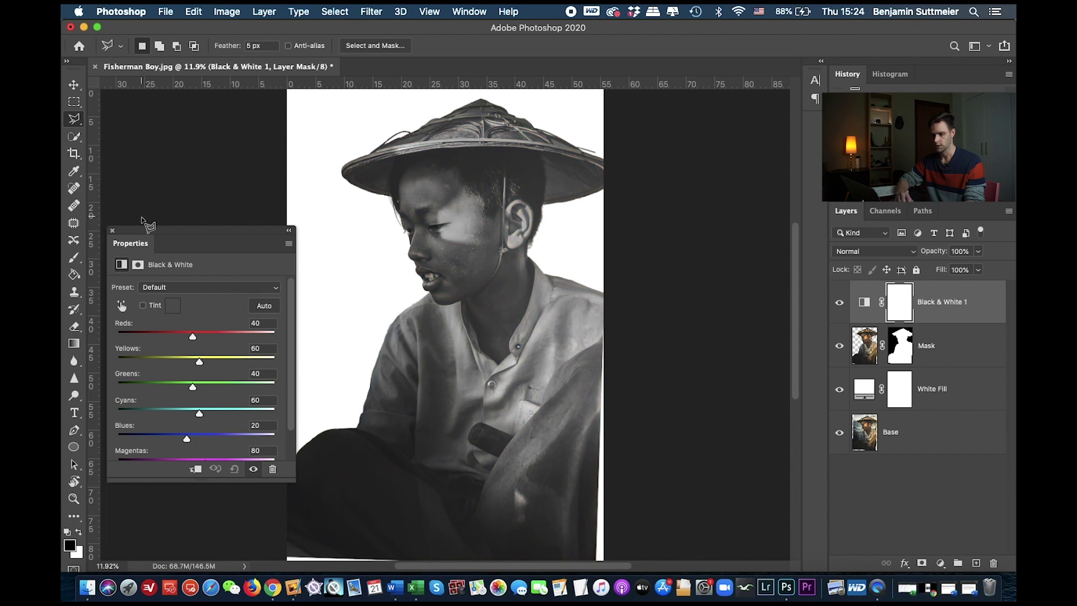
click(159, 286)
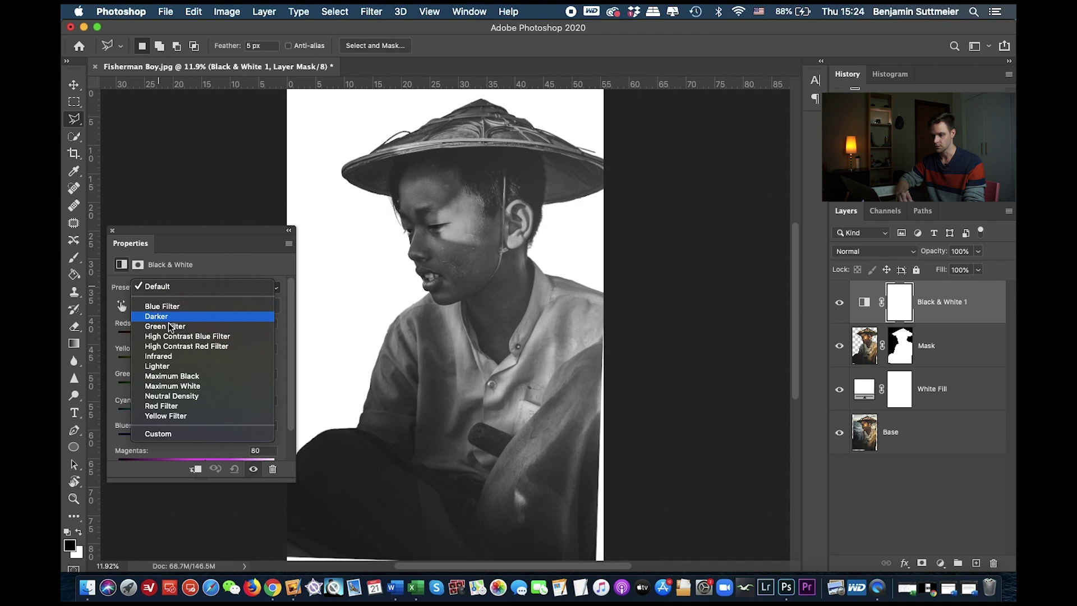
key(Escape)
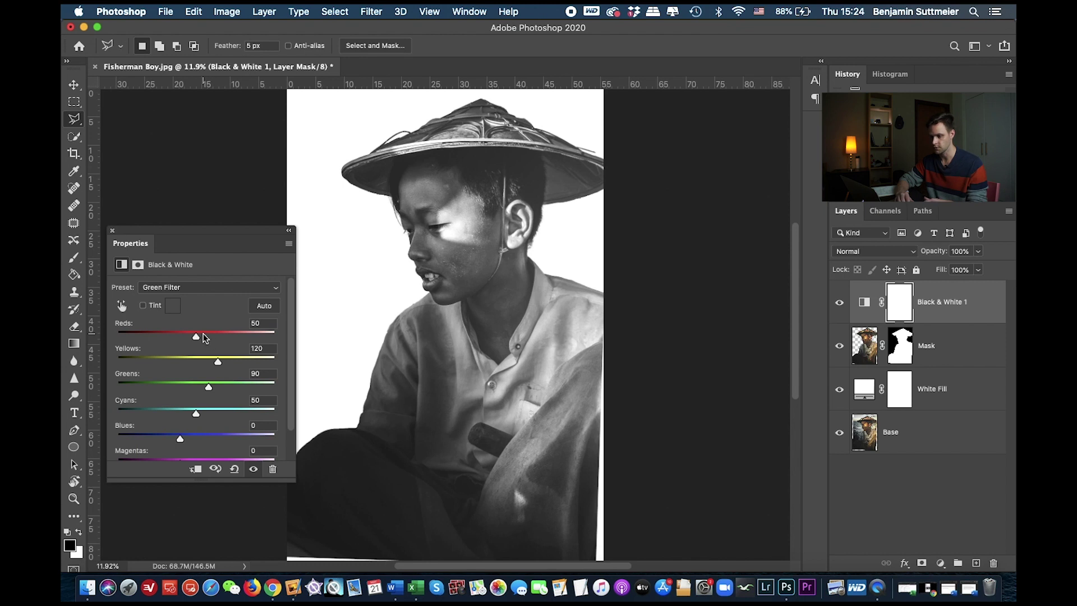
Raise the Reds slightly in the Black & White adjustment and clip the adjustment to the Mask layer
mouse_move(197, 337)
mouse_down()
mouse_move(212, 336)
mouse_move(202, 341)
mouse_up()
key(super+z)
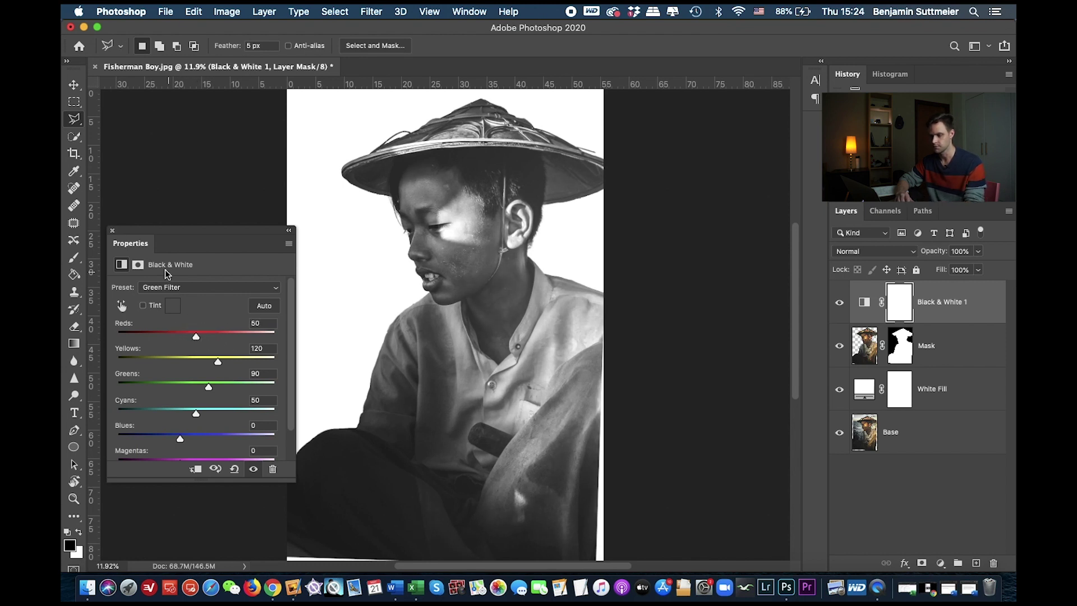
drag(197, 339, 199, 338)
click(114, 231)
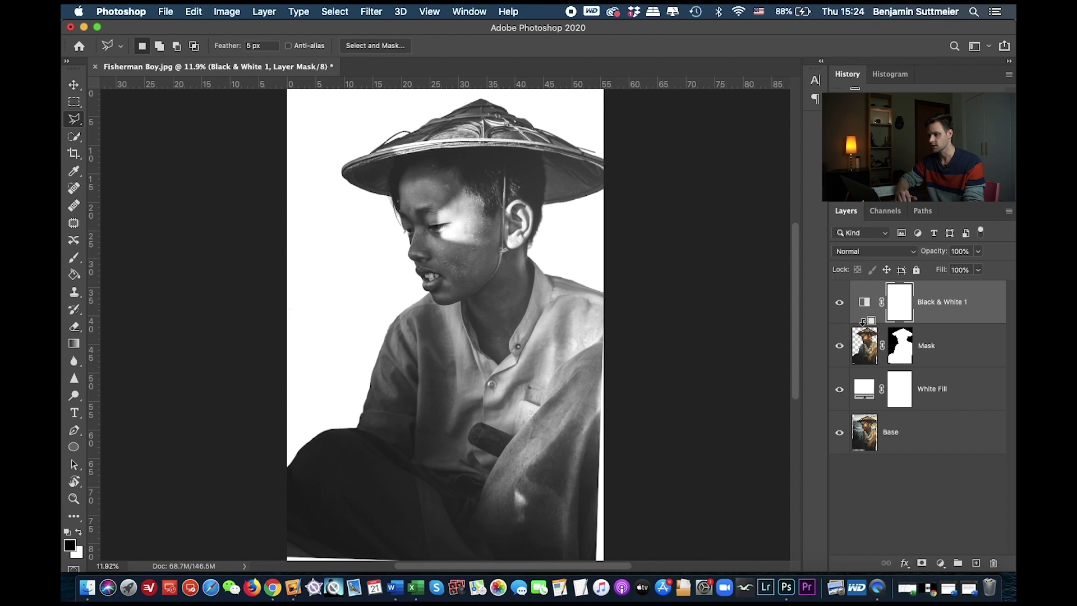
alt+click(863, 323)
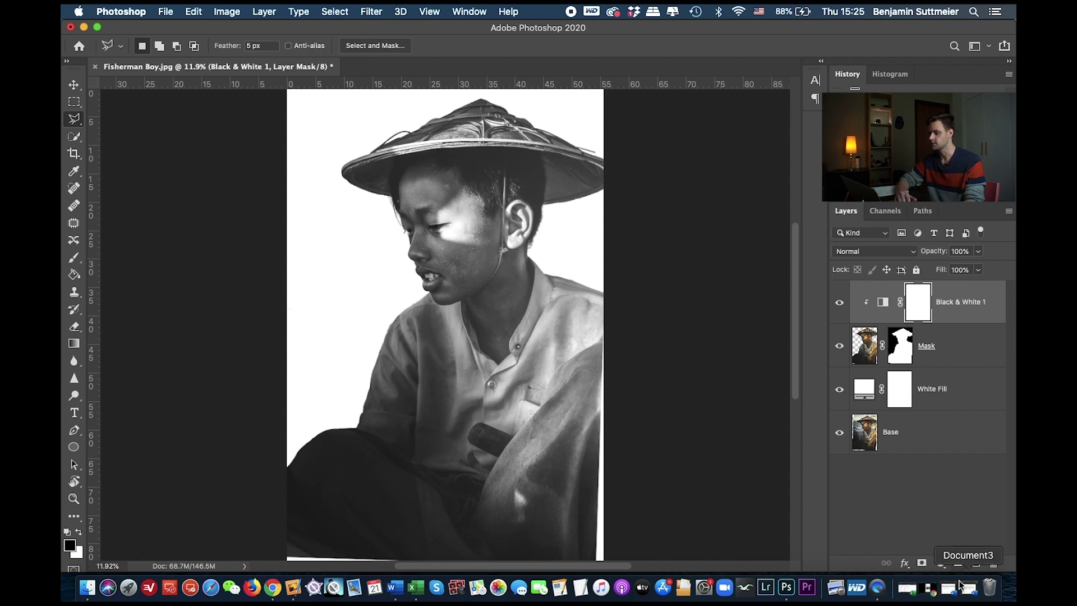
Add a Curves adjustment that lifts the midtones and slightly lowers the white point's output, and clip it to the Mask layer
click(940, 562)
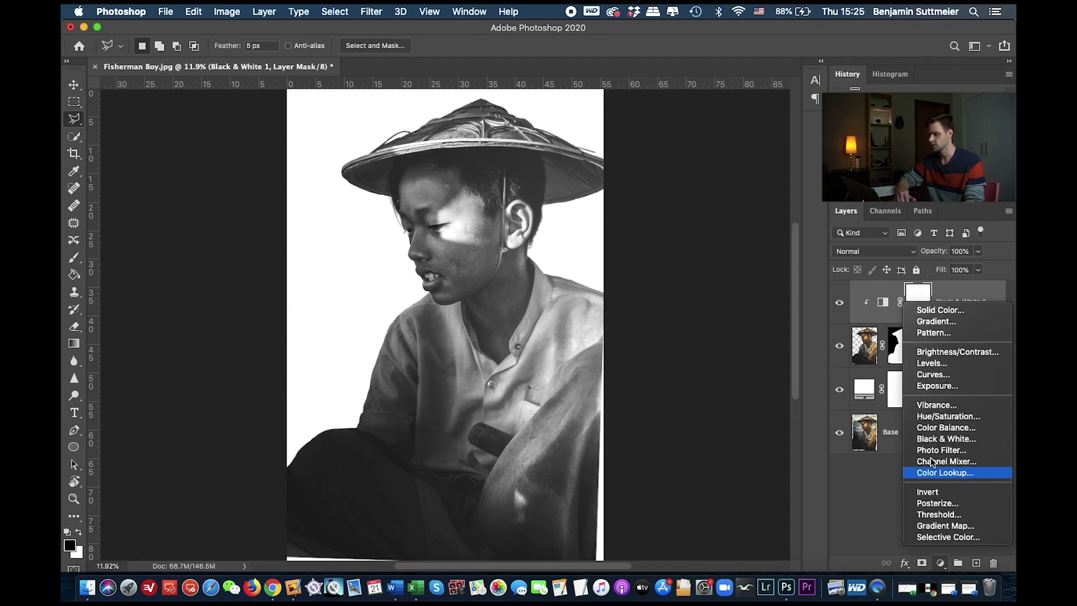
click(932, 375)
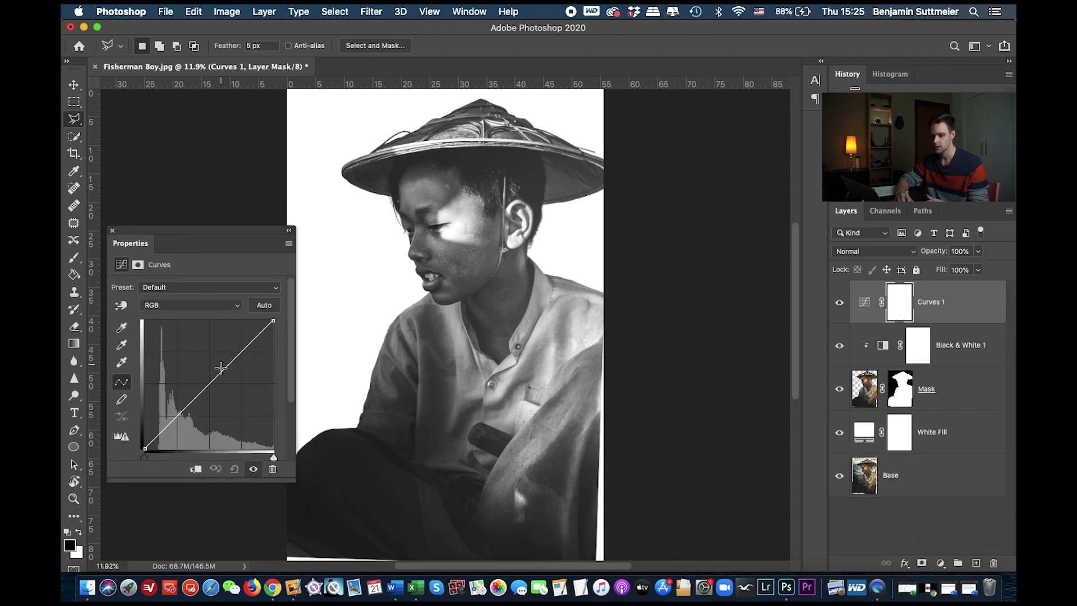
click(206, 379)
mouse_move(206, 379)
mouse_down()
mouse_move(215, 390)
mouse_move(204, 380)
mouse_up()
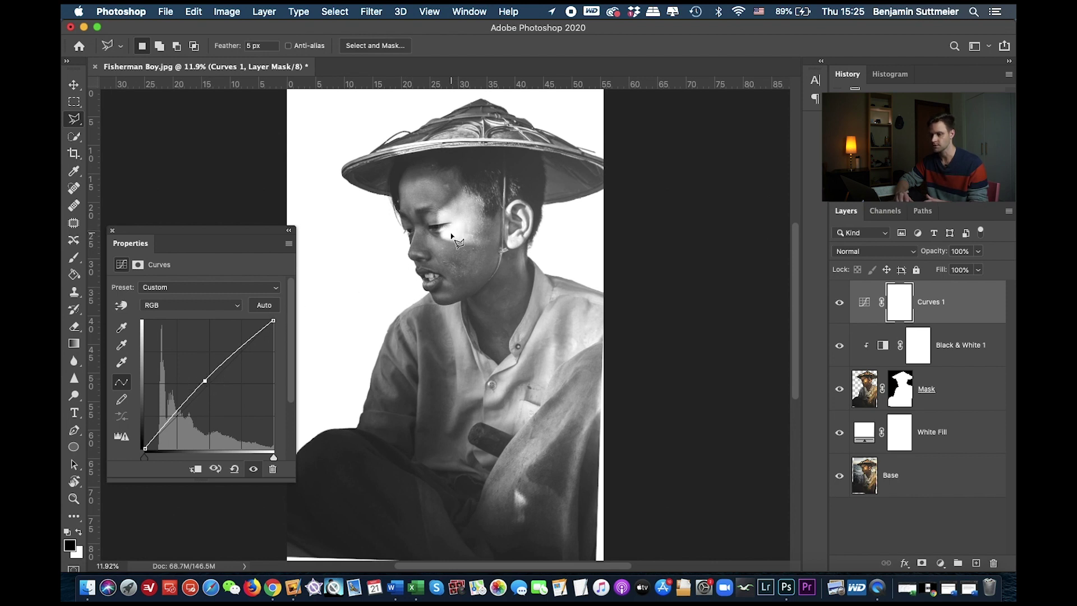
drag(273, 320, 273, 325)
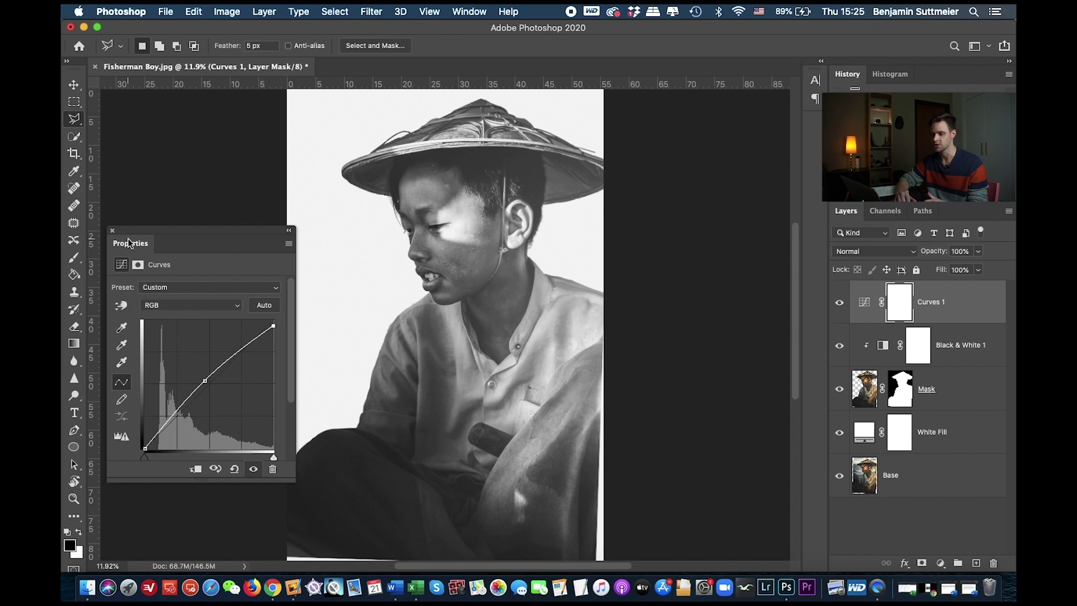
click(113, 231)
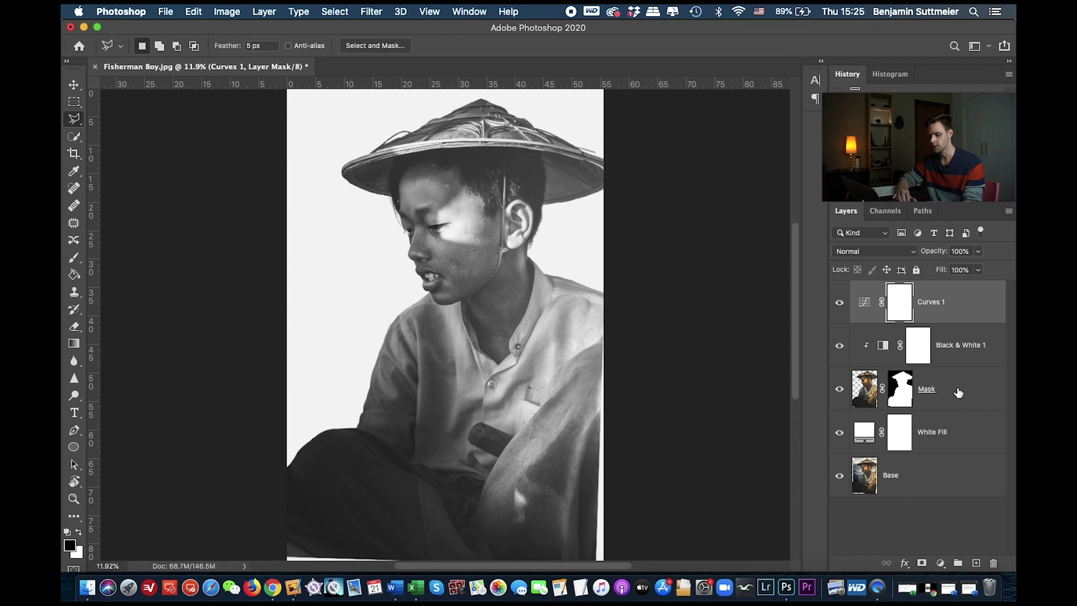
alt+click(864, 319)
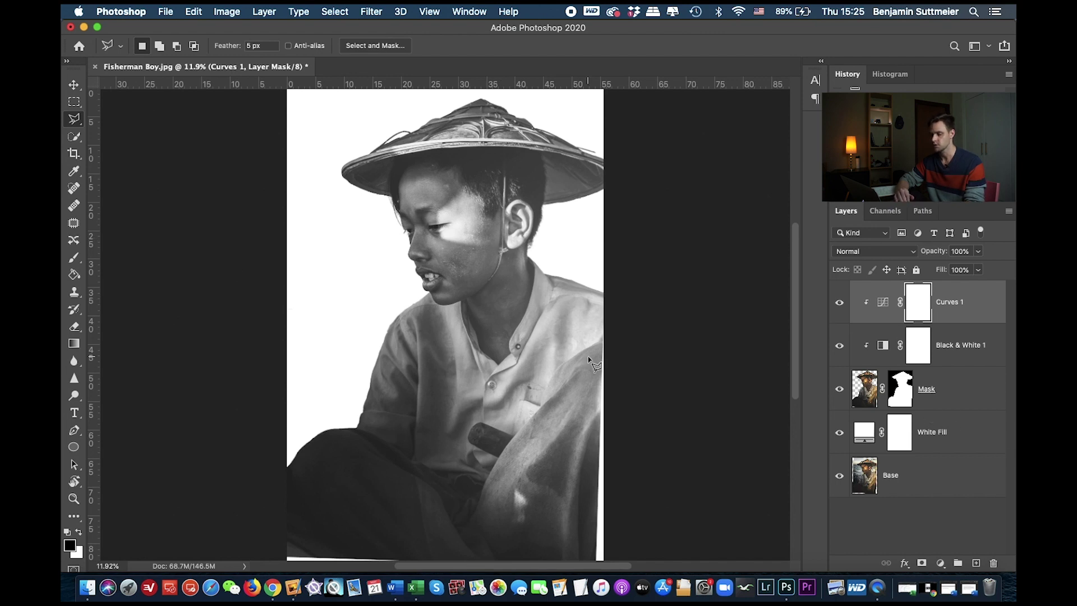
Open Inle Sunset.jpg from the Triple Exposure folder in Photoshop, assigning the sRGB IEC61966-2.1 profile
click(84, 26)
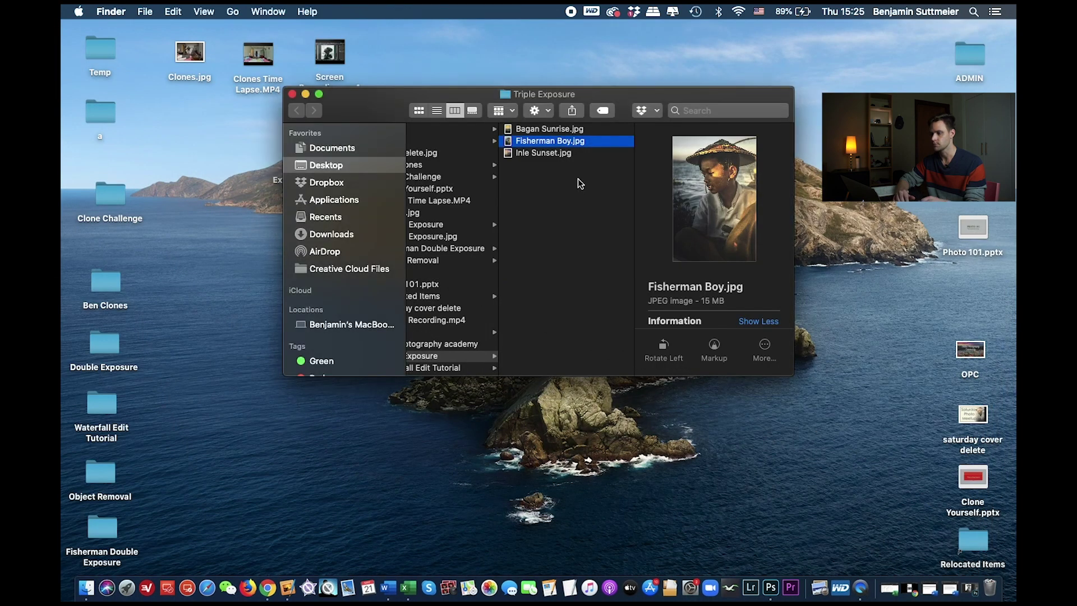
click(565, 155)
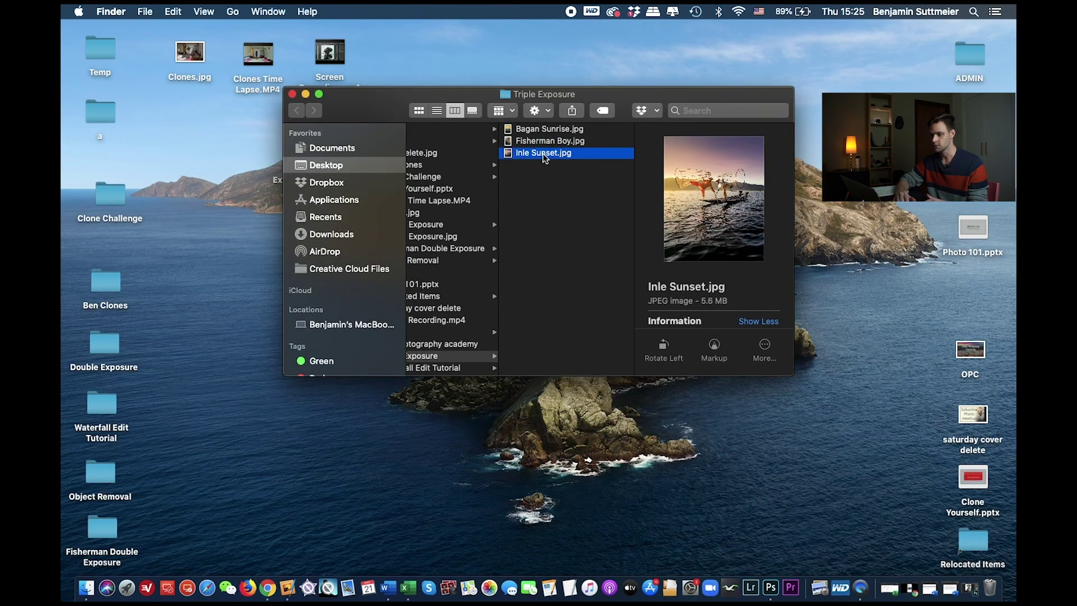
click(510, 155)
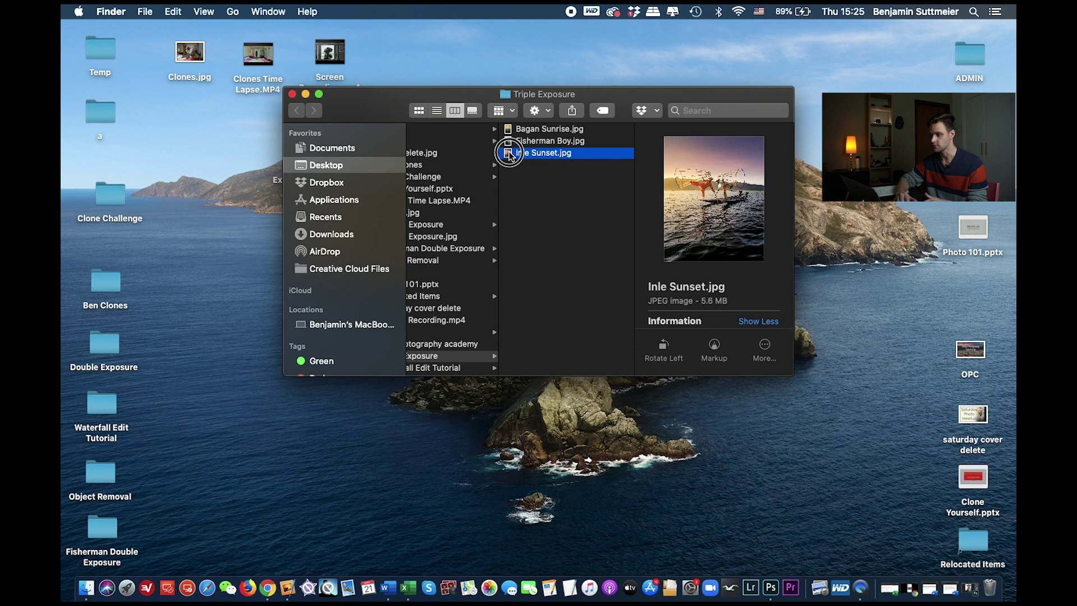
drag(510, 155, 777, 587)
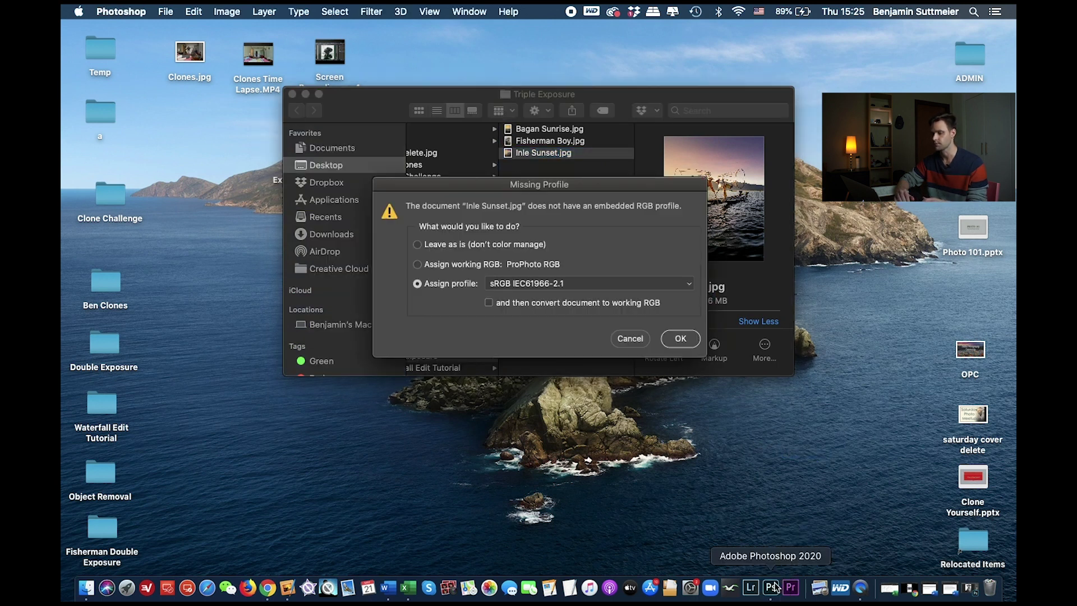
click(681, 338)
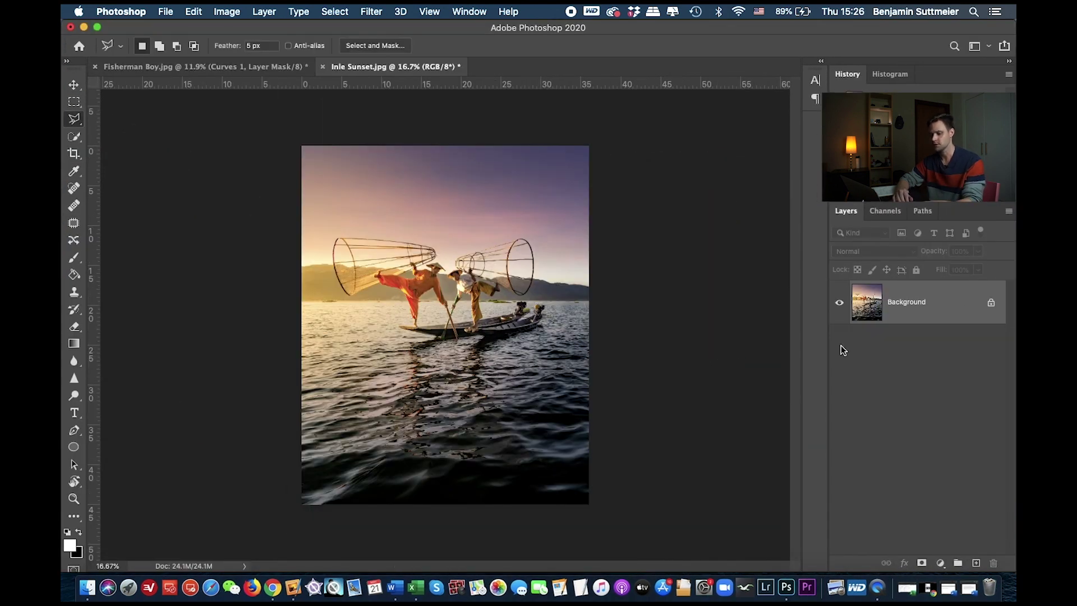
Copy the entire Inle Sunset image, close its document and paste it as a new layer on top of the Fisherman Boy layers
key(super+a)
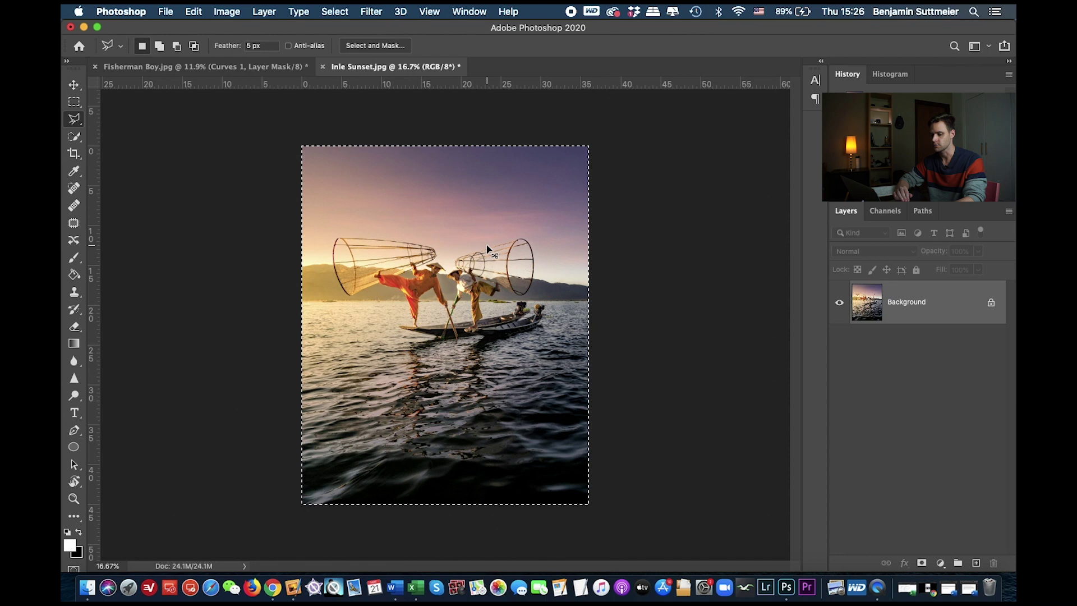
key(super+w)
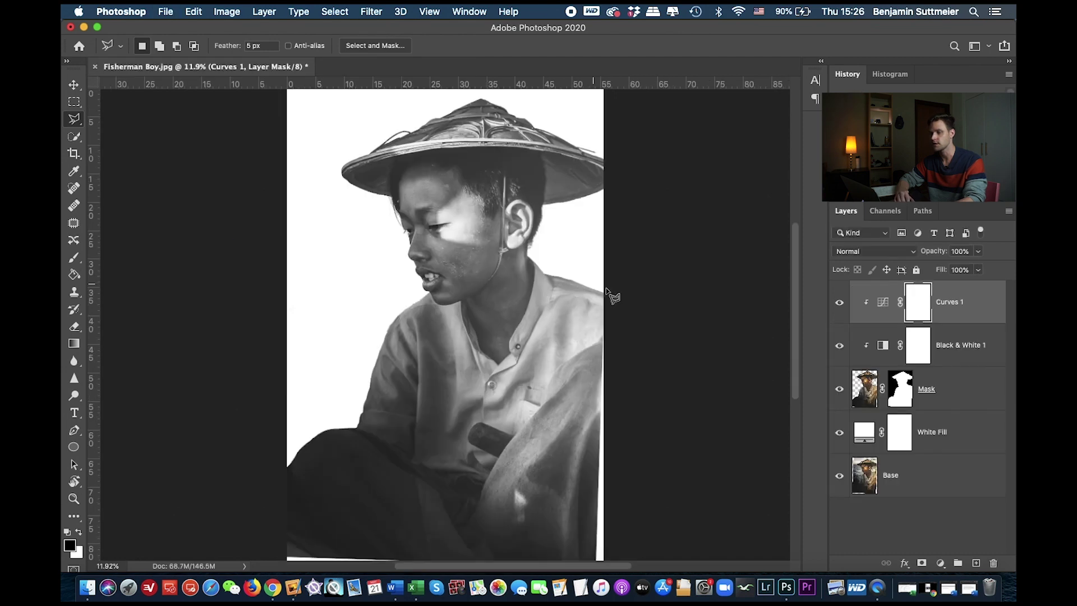
key(super+v)
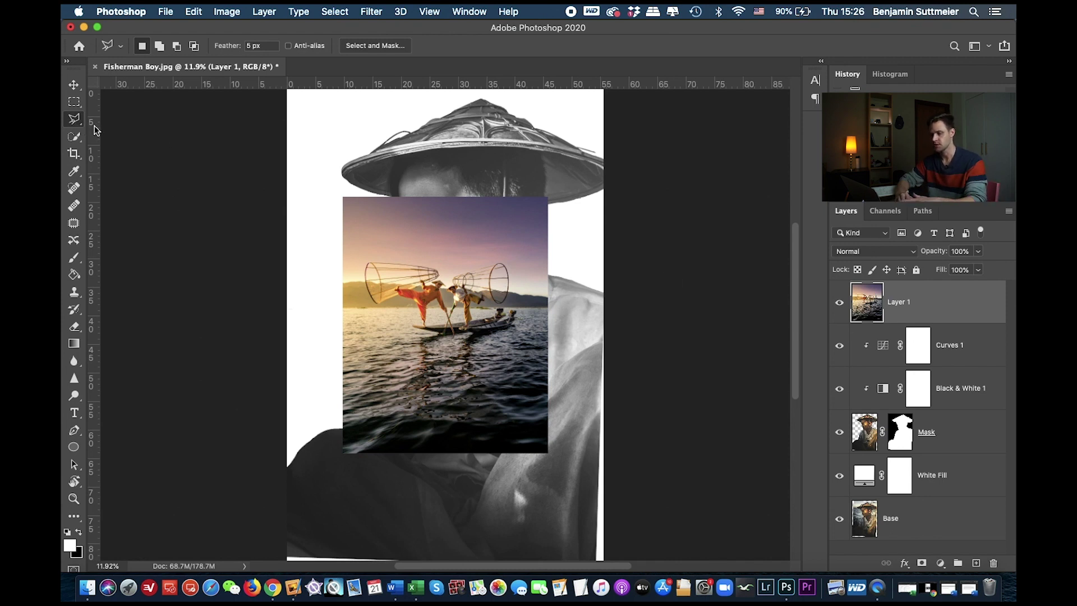
Move the pasted sunset image up over the boy's head and clip it to the Mask layer
key(v)
click(417, 278)
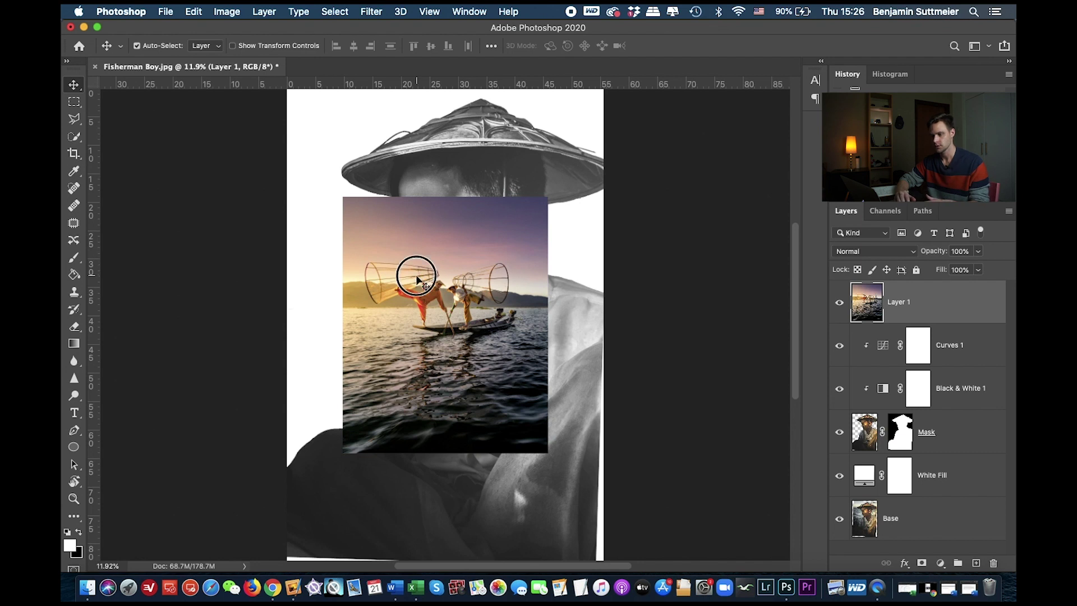
drag(418, 278, 467, 210)
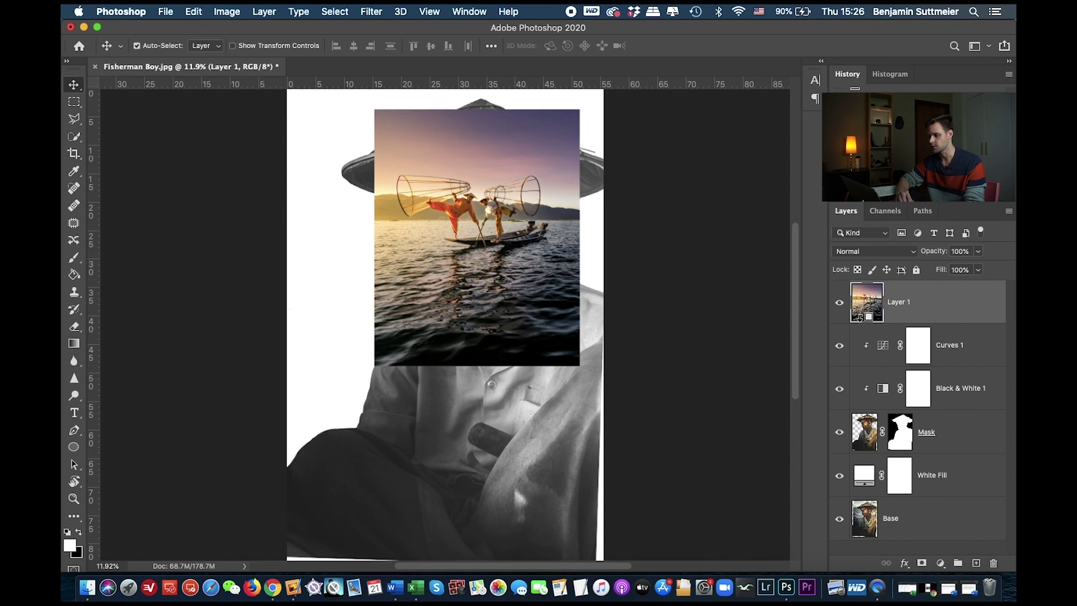
alt+click(859, 317)
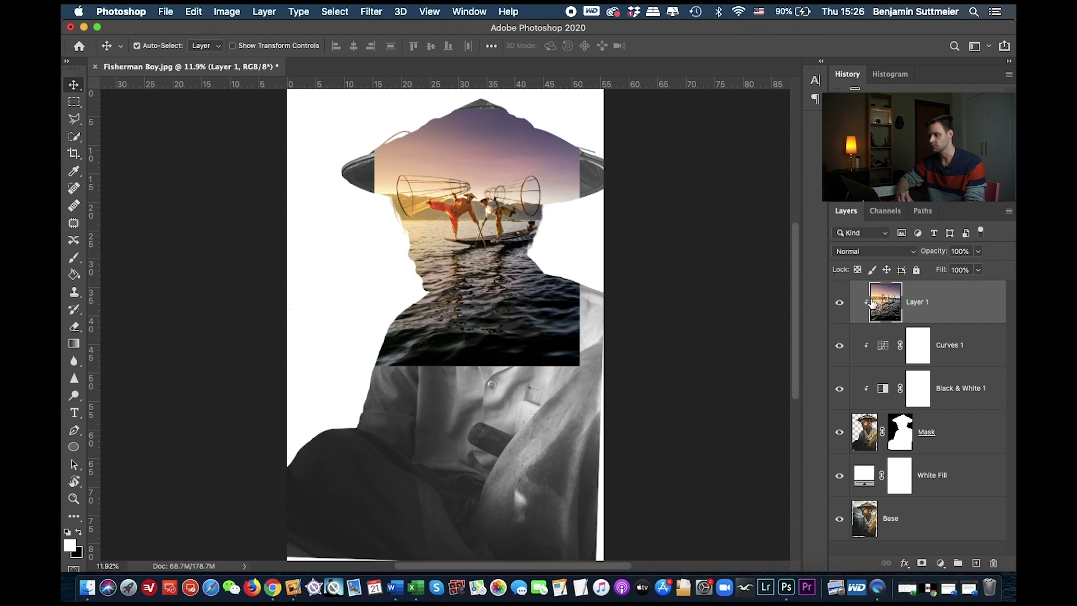
Examine the clipped layers and view the boy's layer mask on its own, returning to the composite
click(914, 354)
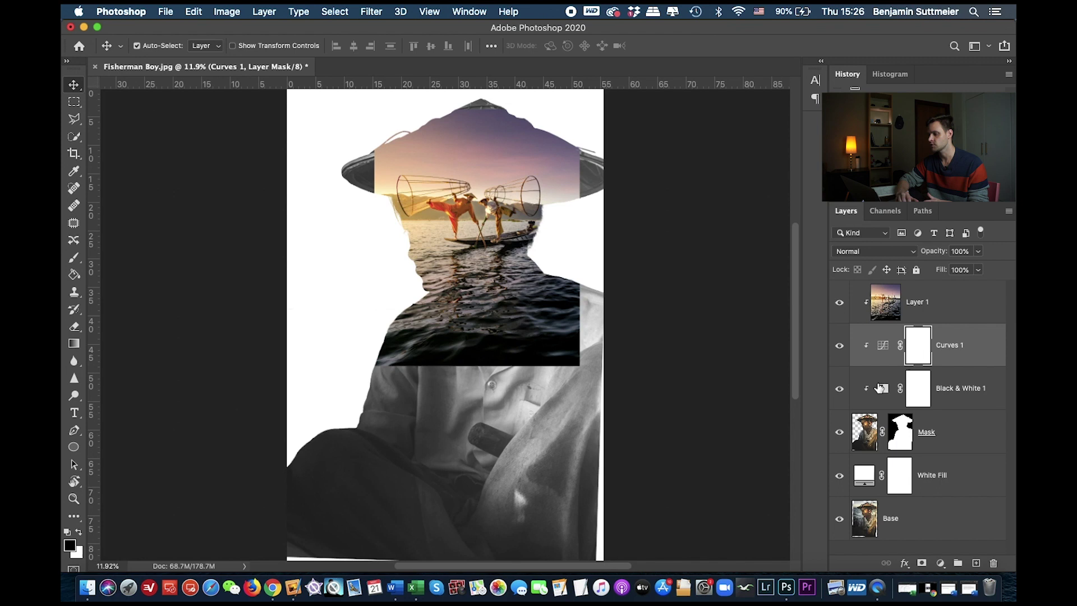
click(885, 297)
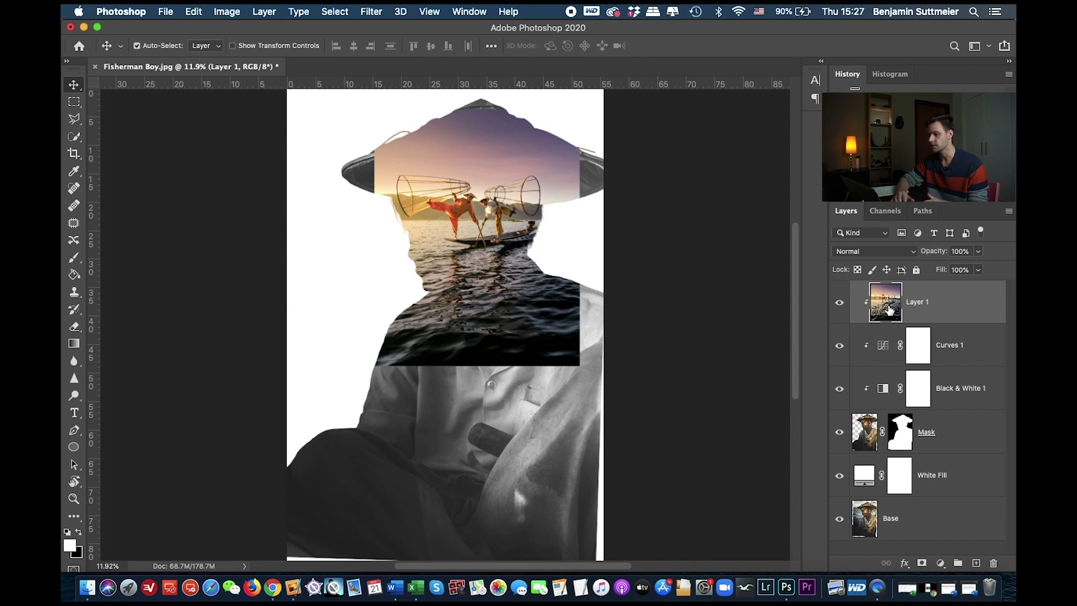
alt+click(905, 439)
alt+click(906, 439)
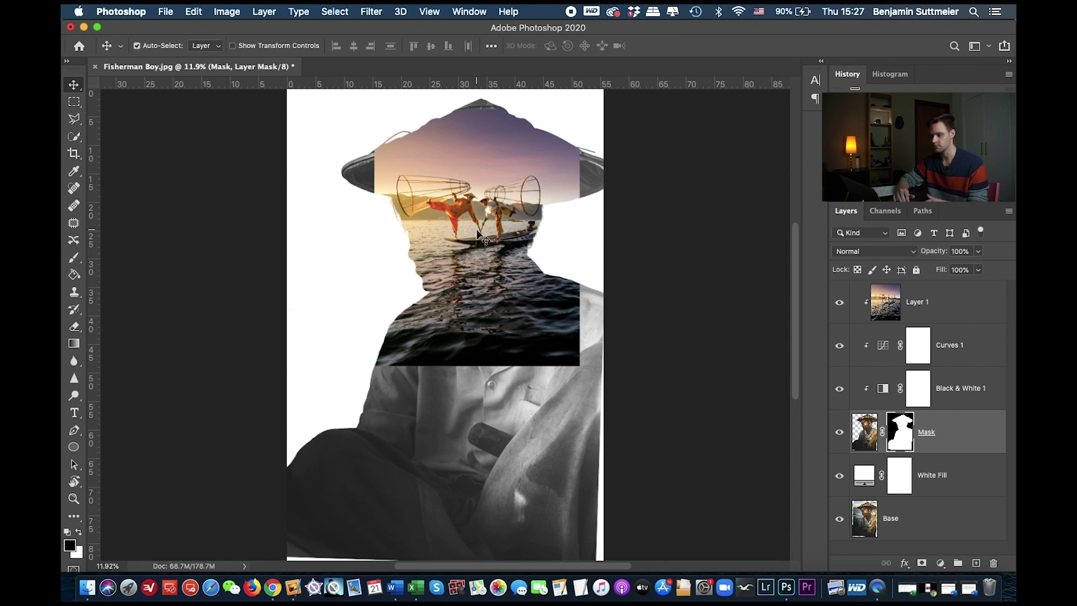
Shift the clipped sunset image slightly up and to the right so the boat fishermen sit within the boy's head
drag(478, 232, 474, 234)
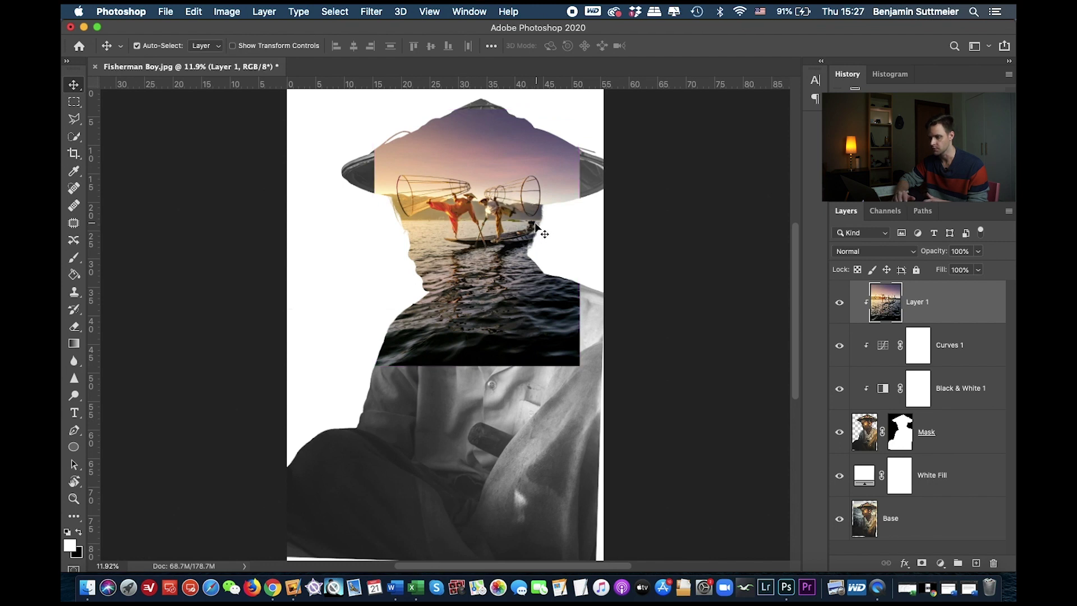
click(487, 199)
drag(492, 198, 499, 190)
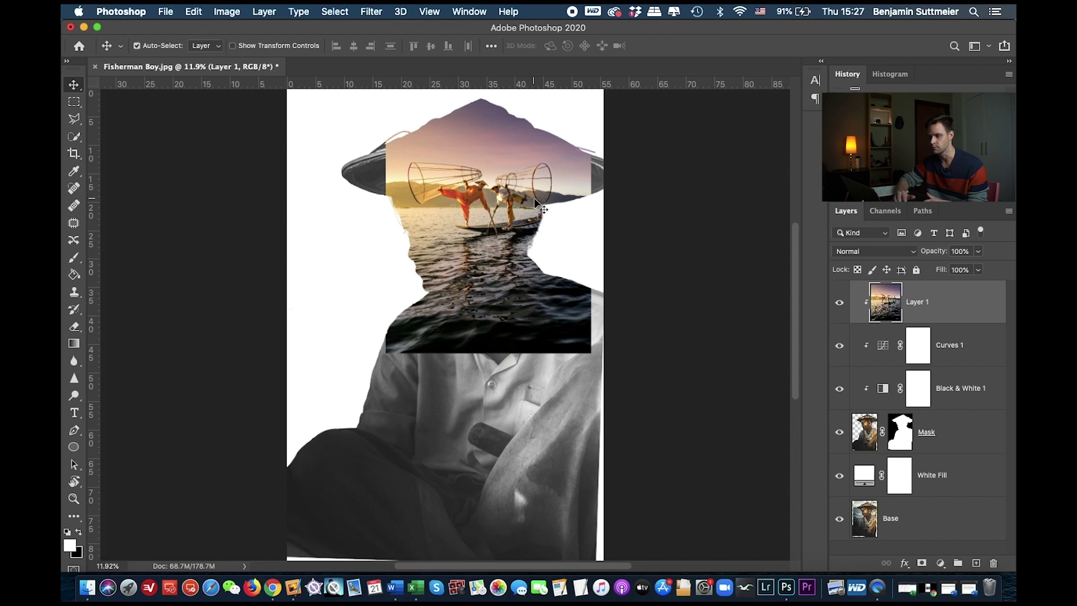
drag(487, 172, 492, 172)
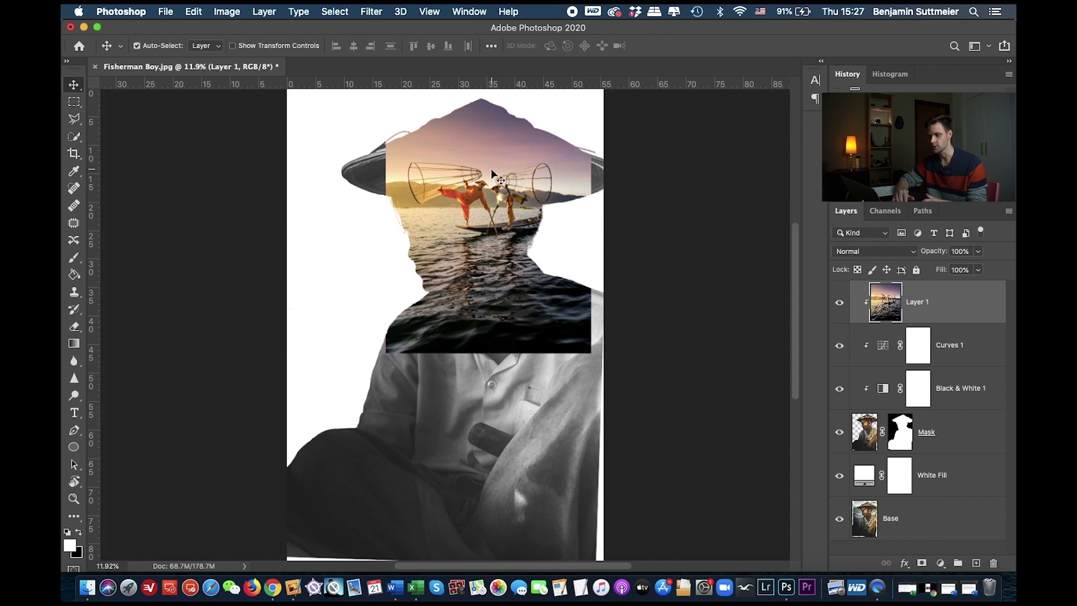
alt+click(861, 383)
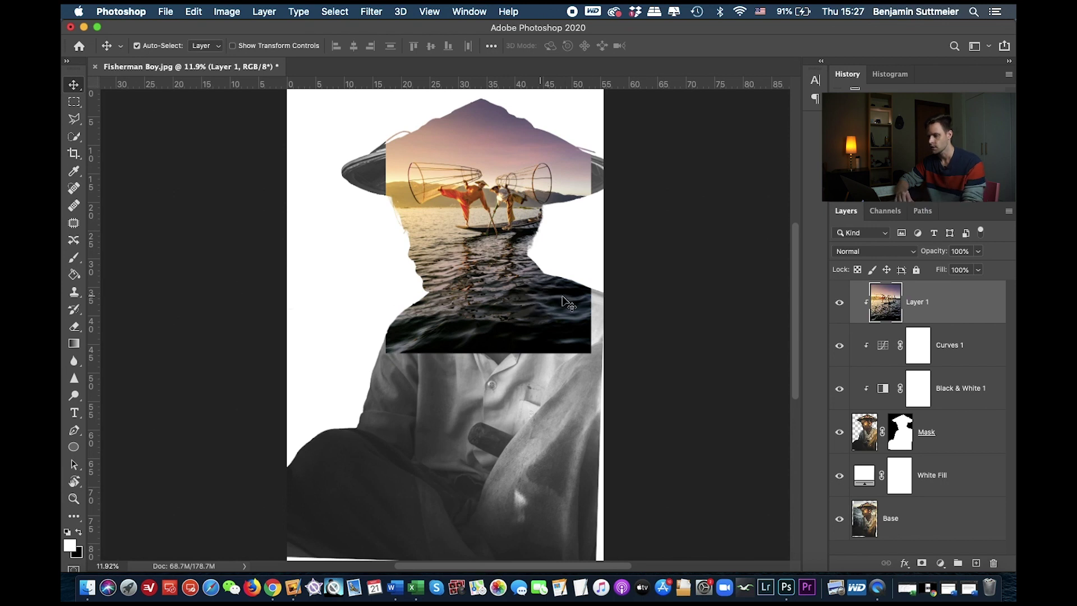
Rename the clipped sunset layer Inle Sunset and add a white layer mask to it
double_click(918, 302)
text(Inle Sunset)
key(Return)
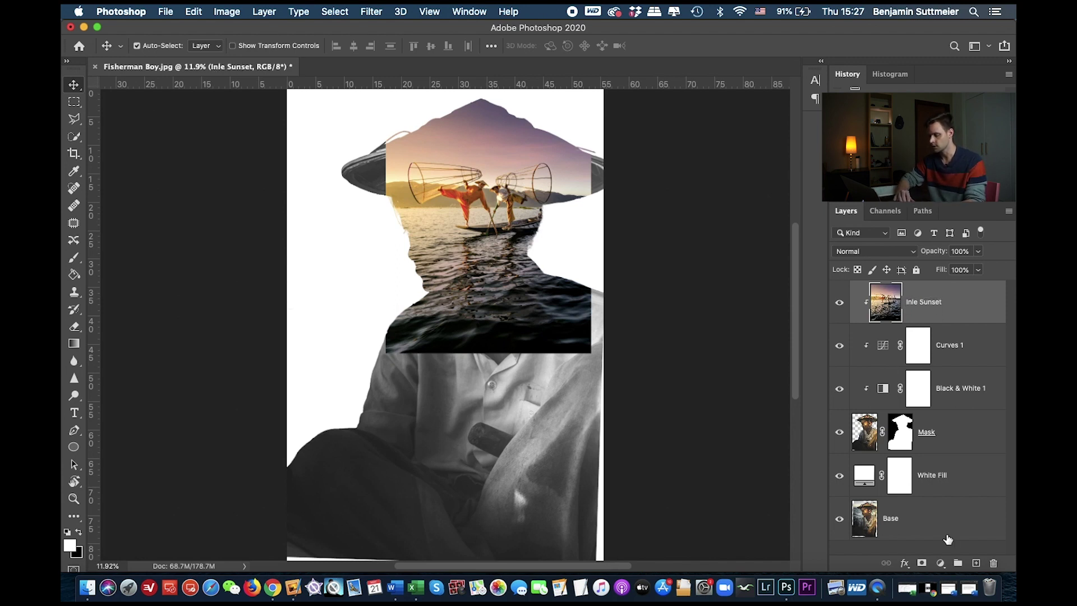
click(922, 563)
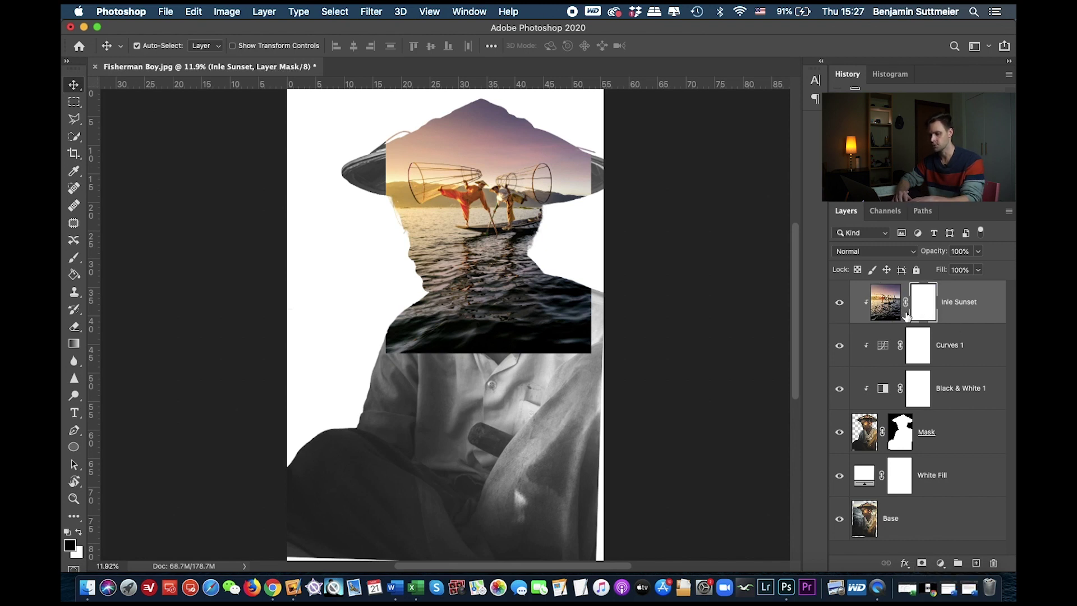
Dab black on the Inle Sunset mask over the boy's eye area with a 1200 px brush at 0% hardness
key(b)
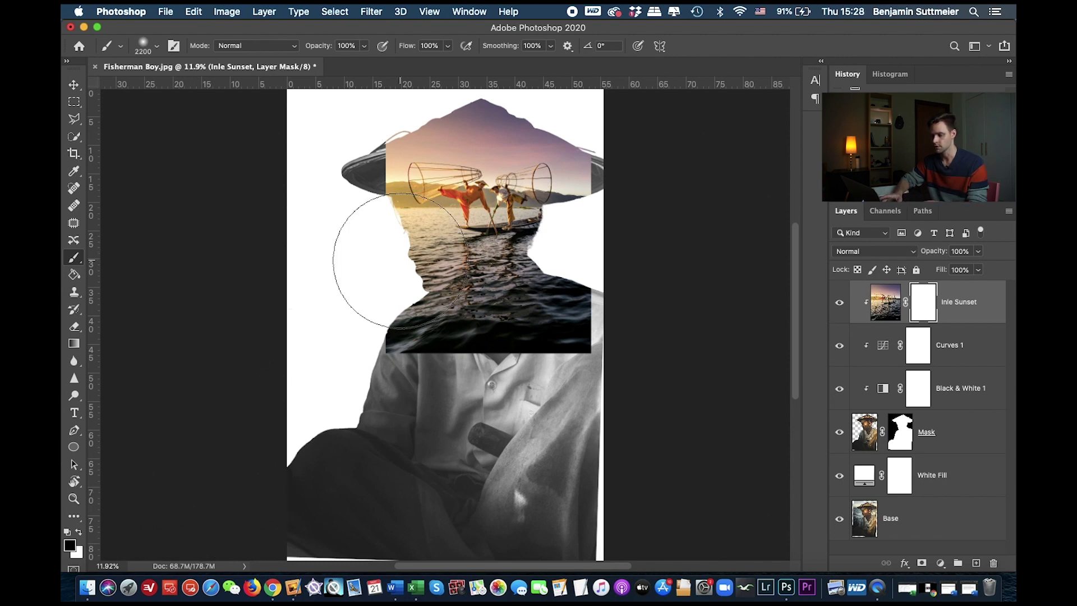
key(bracketleft)
key(bracketleft)
key(bracketleft)
key(bracketleft)
key(bracketleft)
key(bracketleft)
key(bracketleft)
key(bracketleft)
key(bracketleft)
key(bracketleft)
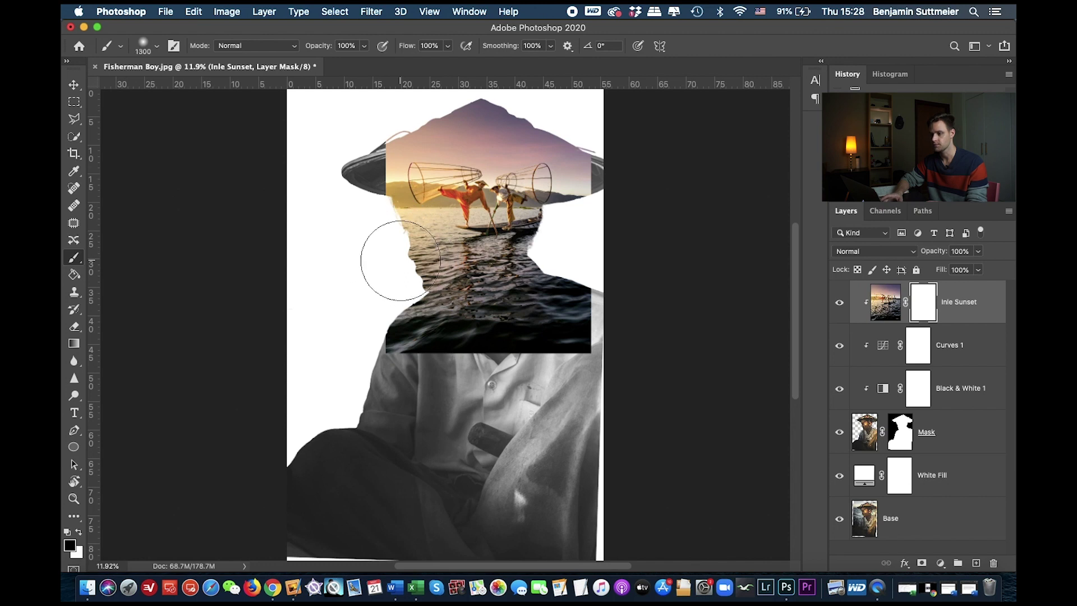
click(145, 48)
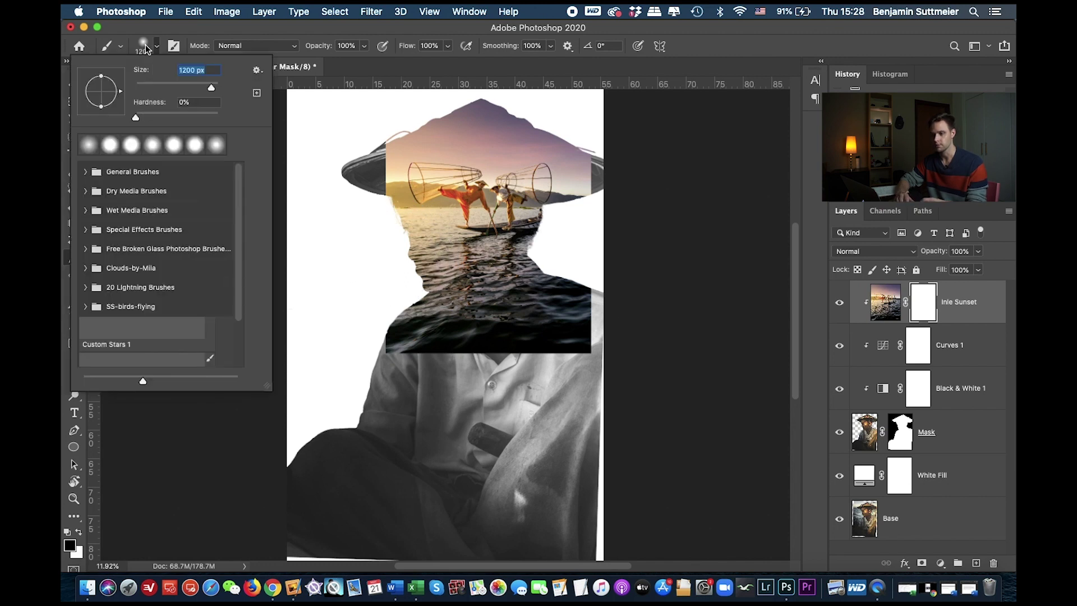
click(145, 44)
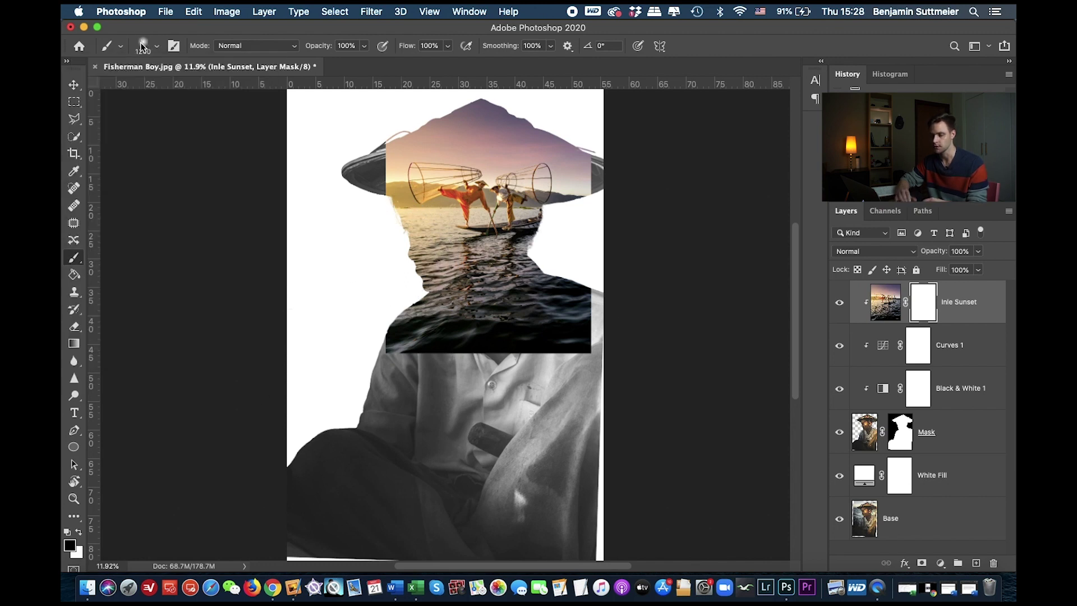
click(394, 236)
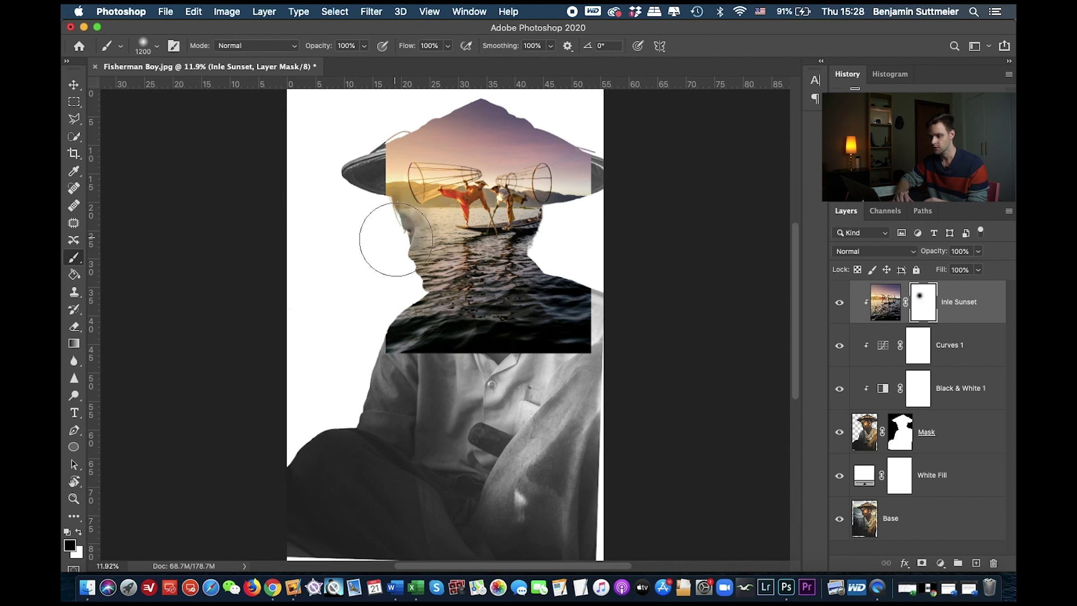
Paint black on the sunset mask with a 1000 px brush to reveal the boy's face, chin and front shoulder
key(super+equal)
key(super+equal)
scroll(411, 259, up, 3)
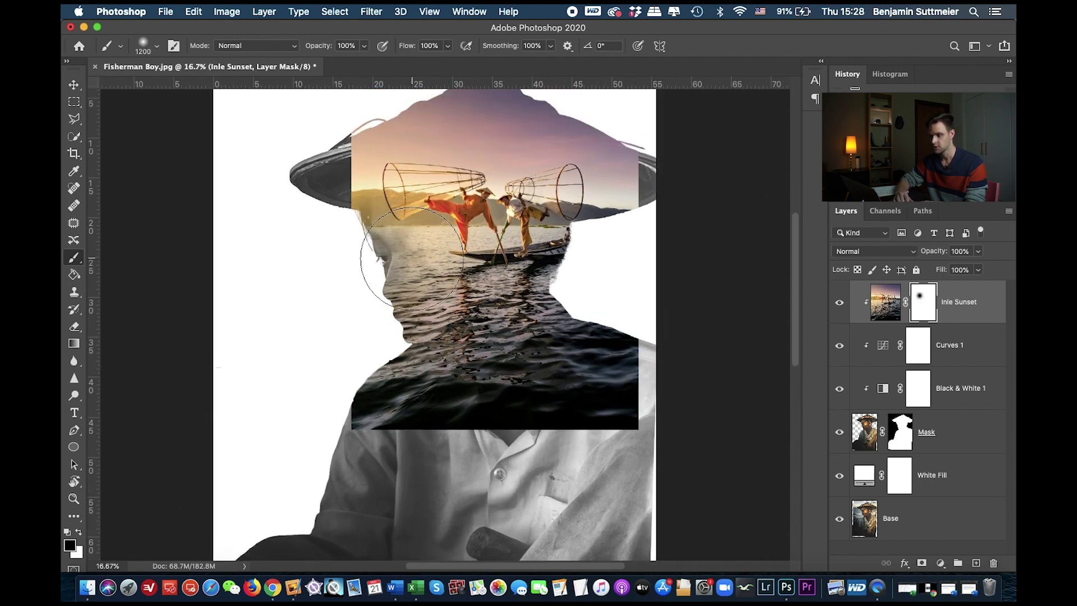
key(bracketleft)
key(bracketleft)
click(401, 261)
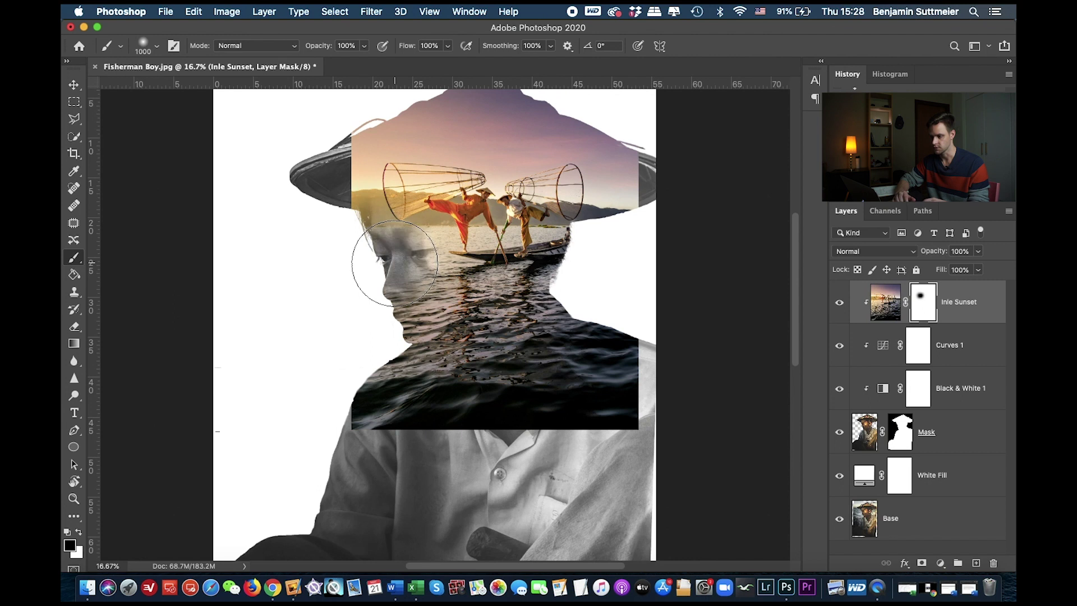
mouse_move(382, 299)
mouse_down()
mouse_move(412, 335)
mouse_move(392, 355)
mouse_move(428, 367)
mouse_move(373, 429)
mouse_move(393, 452)
mouse_move(415, 448)
mouse_up()
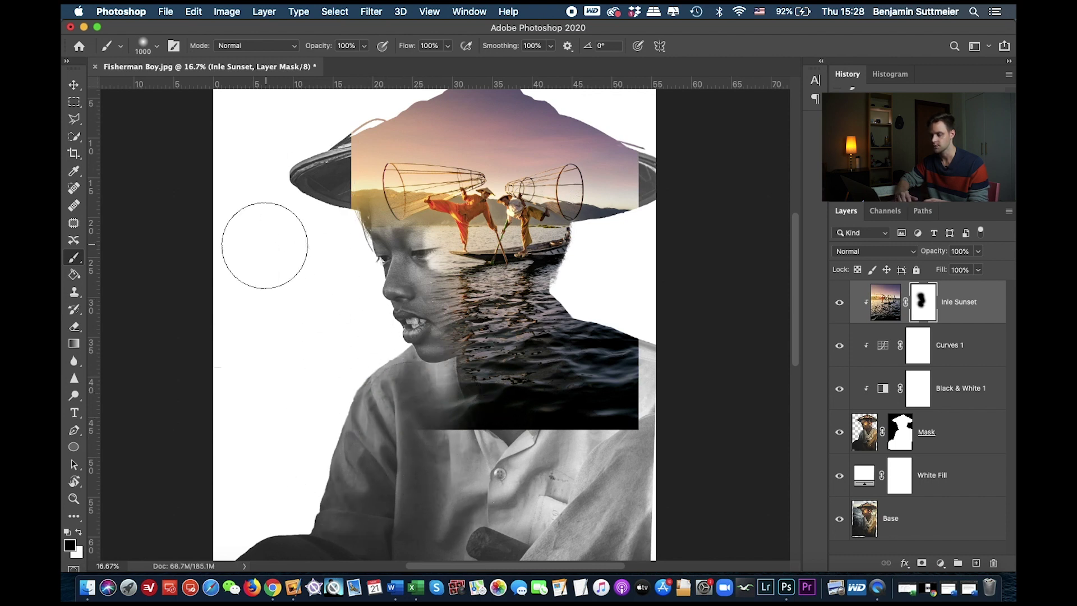
Mask out the sunset's hard left edge on the hat brim, reducing the brush to 700 px
mouse_move(324, 189)
mouse_down()
mouse_move(300, 132)
mouse_move(339, 123)
mouse_move(326, 129)
mouse_up()
key(bracketright)
key(bracketright)
key(bracketright)
key(bracketright)
key(bracketright)
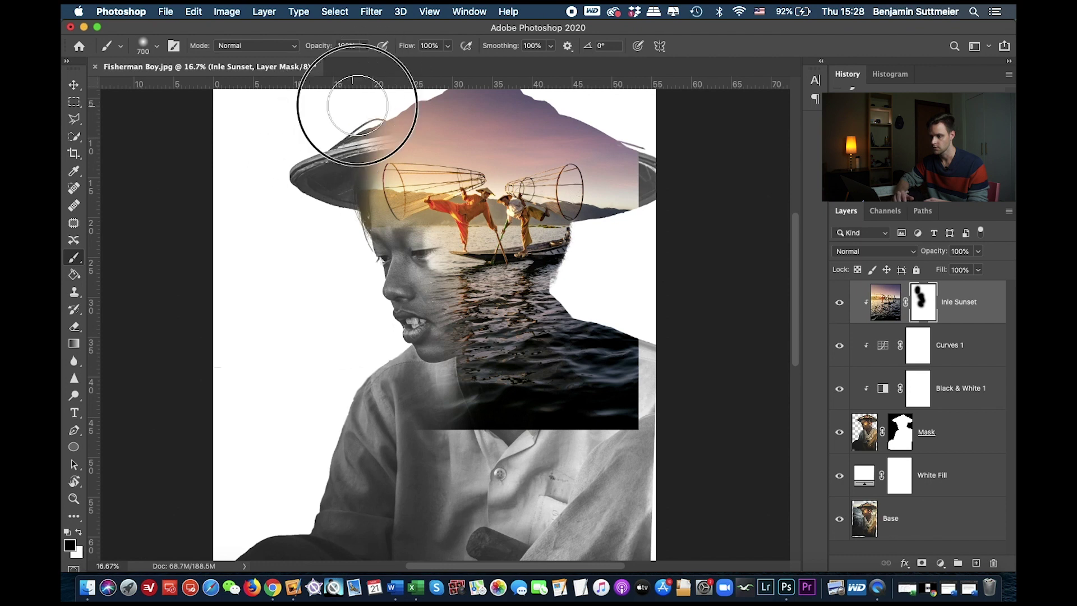
key(bracketleft)
key(bracketleft)
key(bracketleft)
key(bracketleft)
key(bracketleft)
Paint black on the mask over the neck, collar and back shoulder to remove the dark water there
scroll(233, 151, up, 2)
scroll(234, 151, right, 1)
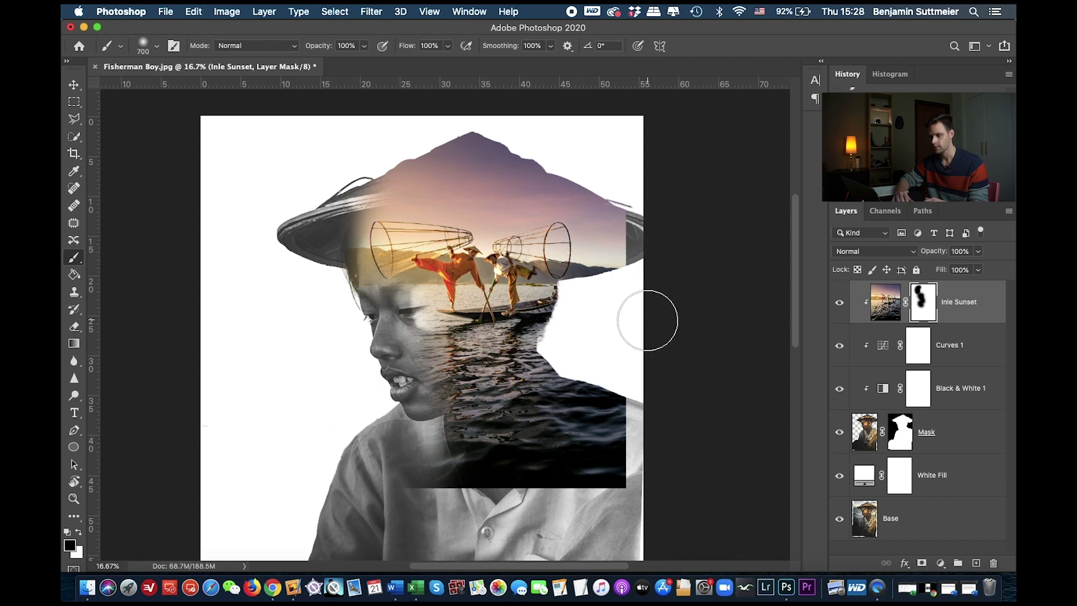
scroll(648, 320, down, 2)
scroll(648, 321, left, 1)
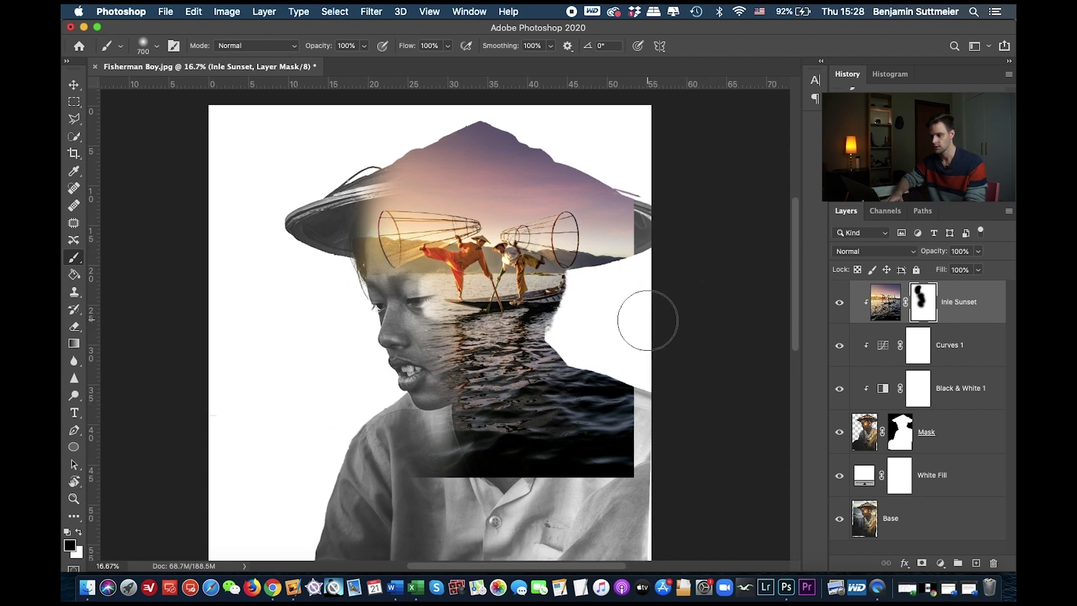
mouse_move(637, 391)
mouse_down()
mouse_move(623, 440)
mouse_move(633, 441)
mouse_move(614, 481)
mouse_move(636, 480)
mouse_move(582, 402)
mouse_move(606, 369)
mouse_move(566, 408)
mouse_move(546, 412)
mouse_move(574, 378)
mouse_move(558, 387)
mouse_move(564, 376)
mouse_move(548, 377)
mouse_move(561, 367)
mouse_move(600, 387)
mouse_move(586, 485)
mouse_move(570, 499)
mouse_move(576, 471)
mouse_move(533, 449)
mouse_move(521, 466)
mouse_move(523, 438)
mouse_move(475, 482)
mouse_move(440, 479)
mouse_move(358, 440)
mouse_move(414, 448)
mouse_move(421, 424)
mouse_move(408, 418)
mouse_move(452, 456)
mouse_move(466, 447)
mouse_move(459, 427)
mouse_move(580, 435)
mouse_move(551, 501)
mouse_move(574, 501)
mouse_up()
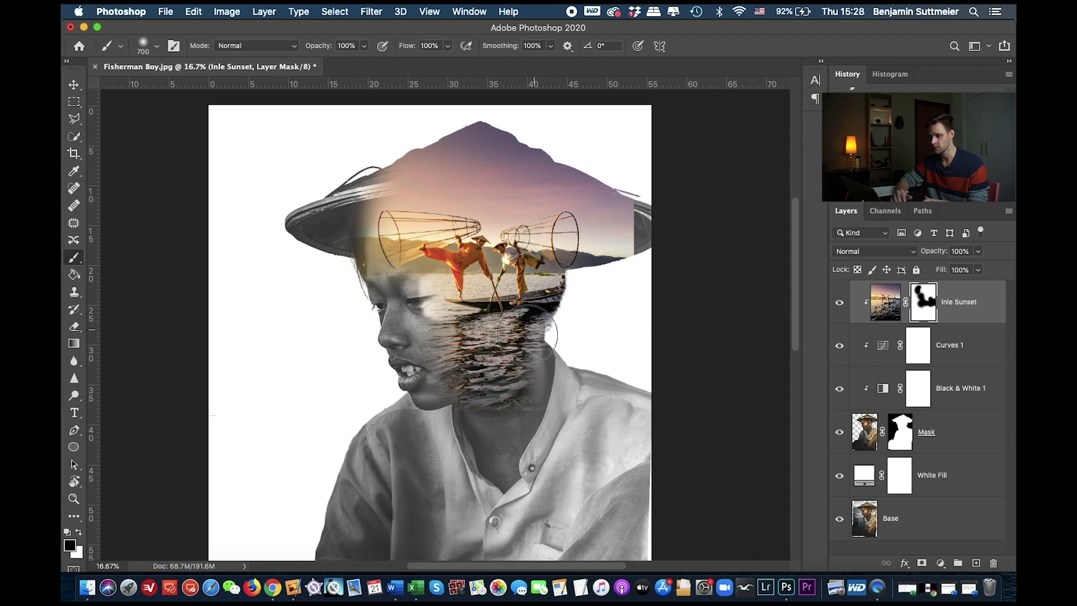
Paint white on the sunset mask inside the collar with a 175 px brush at 49% hardness to restore the water on the neck
scroll(502, 425, up, 2)
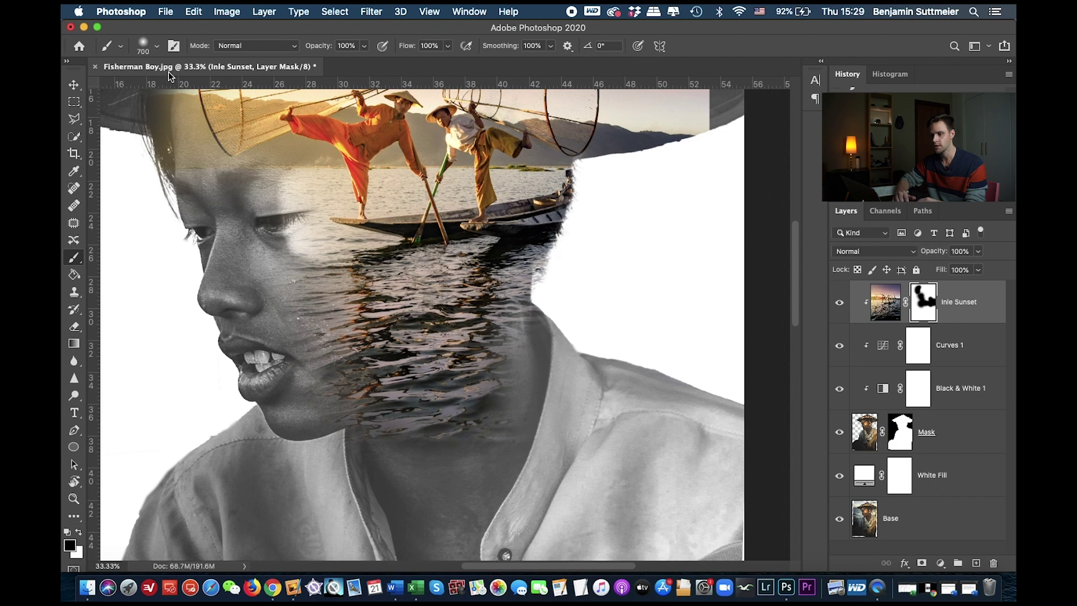
click(139, 45)
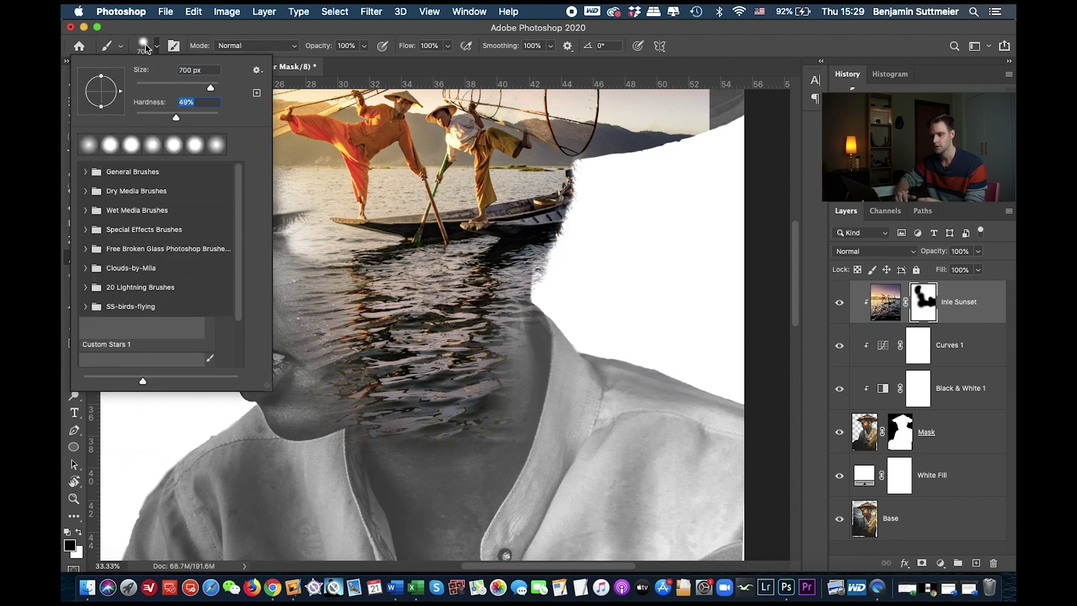
key(Return)
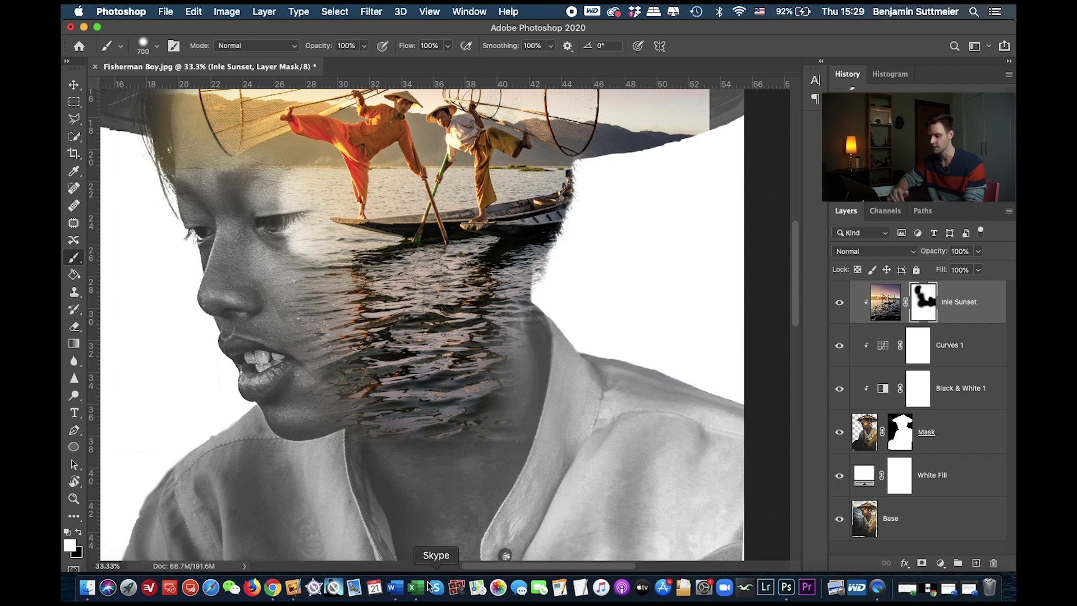
key(super+equal)
scroll(600, 456, right, 3)
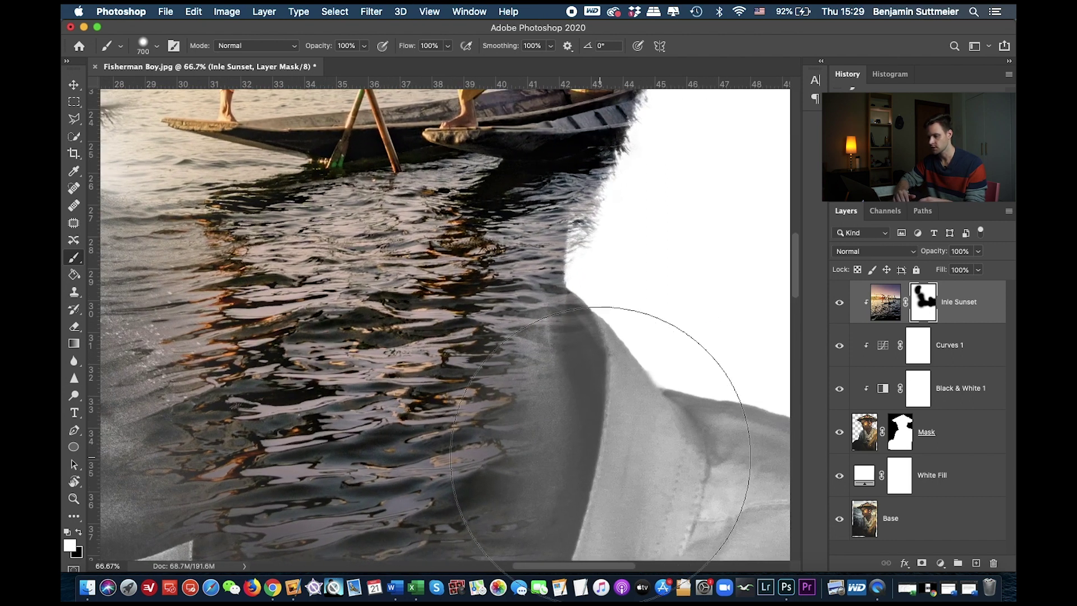
key(bracketleft)
key(bracketleft)
key(bracketleft)
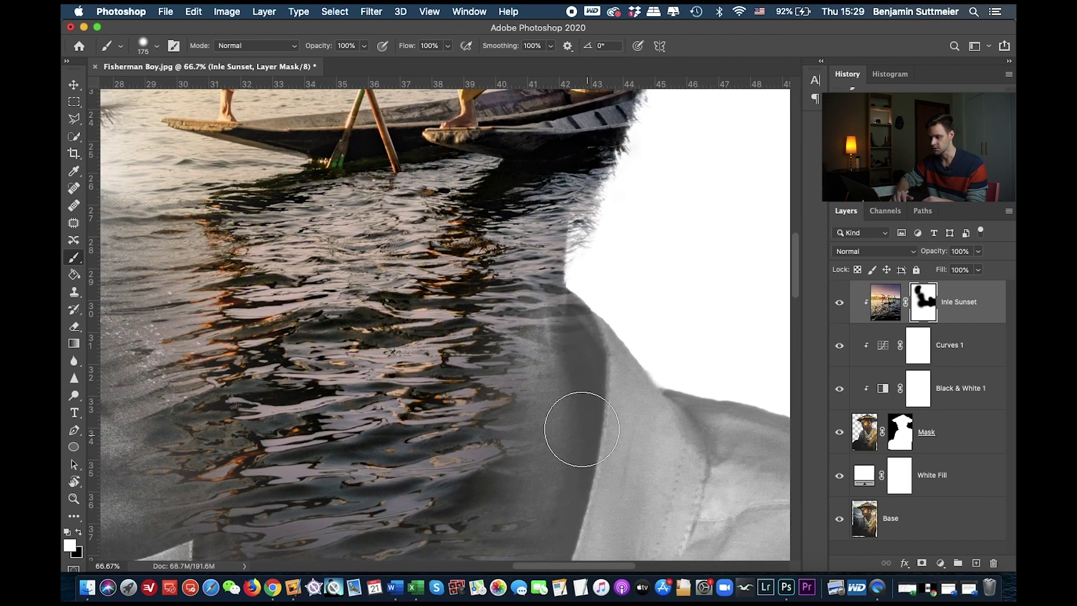
mouse_move(530, 337)
mouse_down()
mouse_move(533, 404)
mouse_move(548, 355)
mouse_move(557, 385)
mouse_move(563, 367)
mouse_move(570, 373)
mouse_move(552, 455)
mouse_up()
scroll(550, 452, down, 5)
mouse_move(562, 297)
mouse_down()
mouse_move(553, 360)
mouse_move(562, 361)
mouse_move(493, 469)
mouse_up()
scroll(493, 469, down, 5)
mouse_move(558, 318)
mouse_down()
mouse_move(443, 512)
mouse_move(403, 476)
mouse_move(376, 484)
mouse_move(312, 317)
mouse_move(325, 268)
mouse_move(371, 406)
mouse_move(382, 408)
mouse_move(361, 314)
mouse_move(518, 241)
mouse_move(539, 201)
mouse_move(430, 402)
mouse_move(465, 352)
mouse_move(402, 398)
mouse_move(417, 454)
mouse_move(467, 379)
mouse_move(404, 462)
mouse_move(554, 190)
mouse_move(526, 236)
mouse_up()
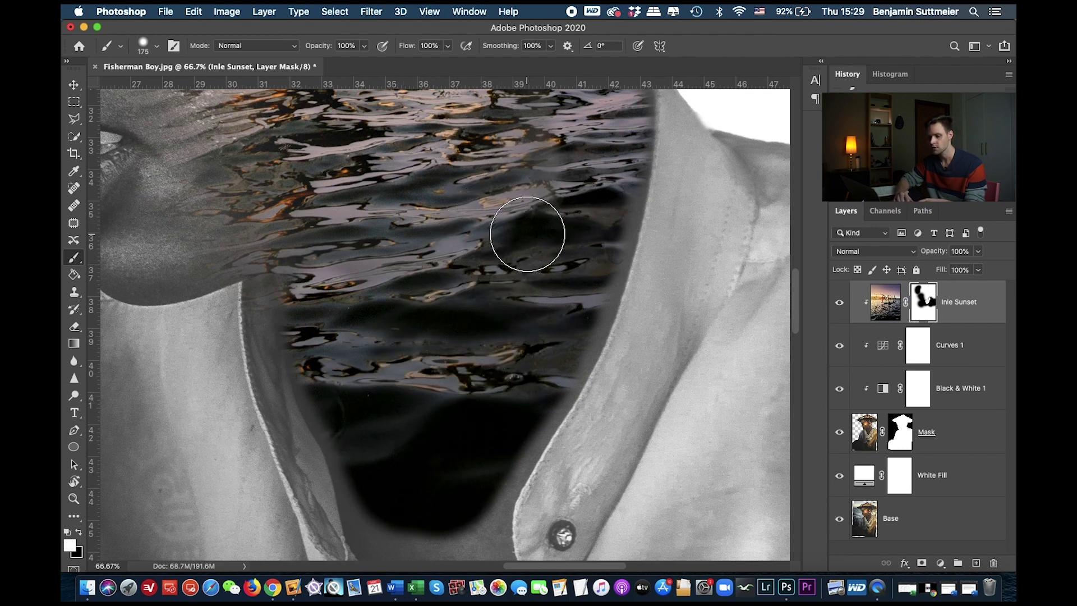
View the Inle Sunset mask on its own, paint the grey gaps in the neck area white, and return to the composite
alt+click(928, 301)
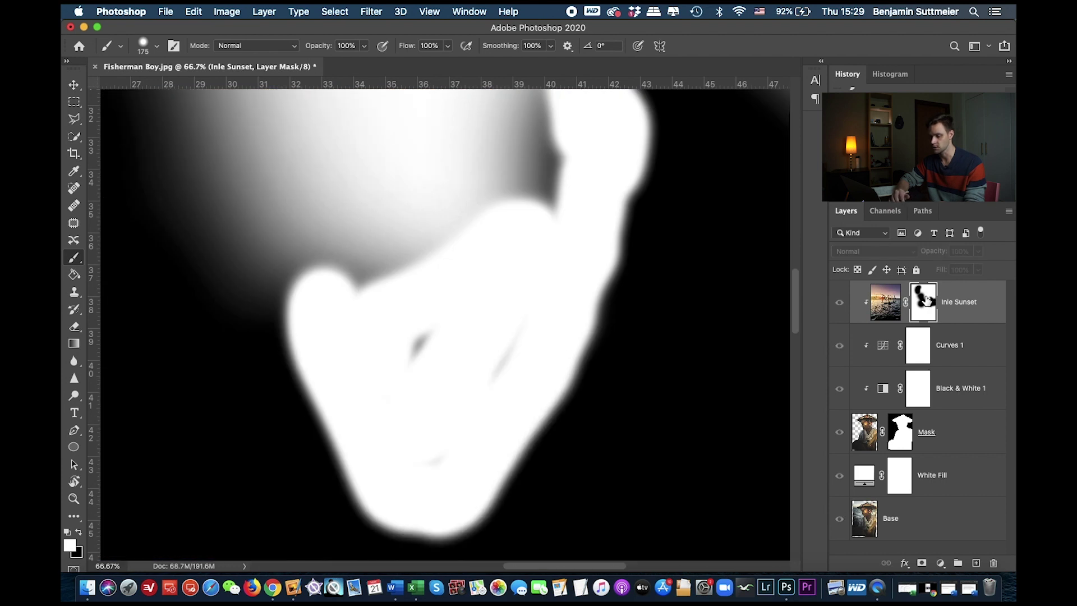
mouse_move(524, 310)
mouse_down()
mouse_move(459, 402)
mouse_move(463, 384)
mouse_move(430, 454)
mouse_move(417, 319)
mouse_move(445, 302)
mouse_move(434, 330)
mouse_up()
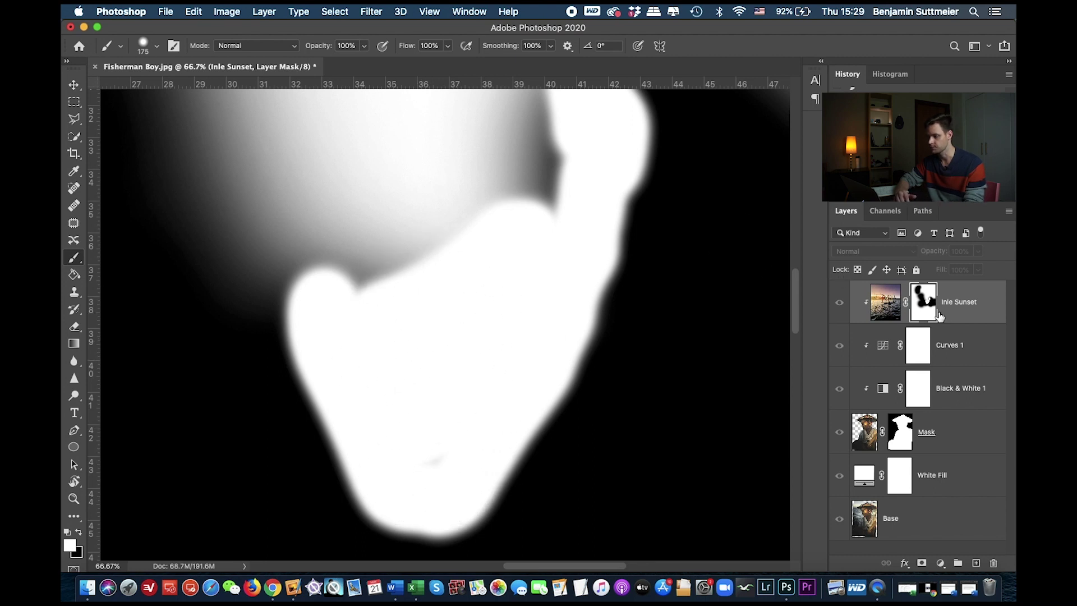
alt+click(923, 298)
Extend the water on the neck to the left collar edge by painting white with an 80 px brush
scroll(558, 295, down, 5)
mouse_move(452, 383)
mouse_down()
mouse_move(441, 392)
mouse_move(485, 425)
mouse_up()
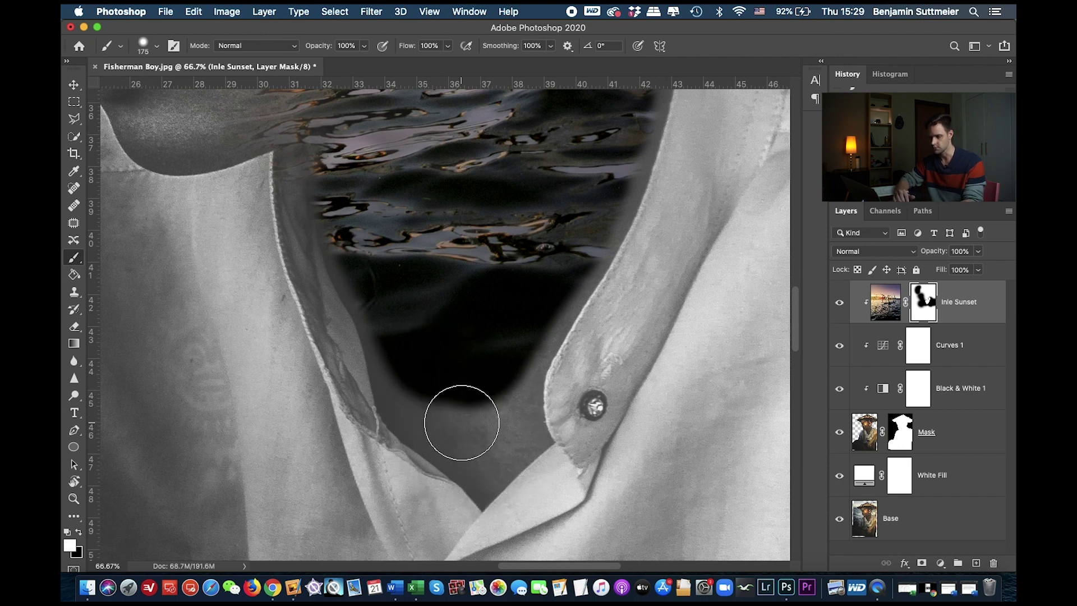
key(super+equal)
key(super+equal)
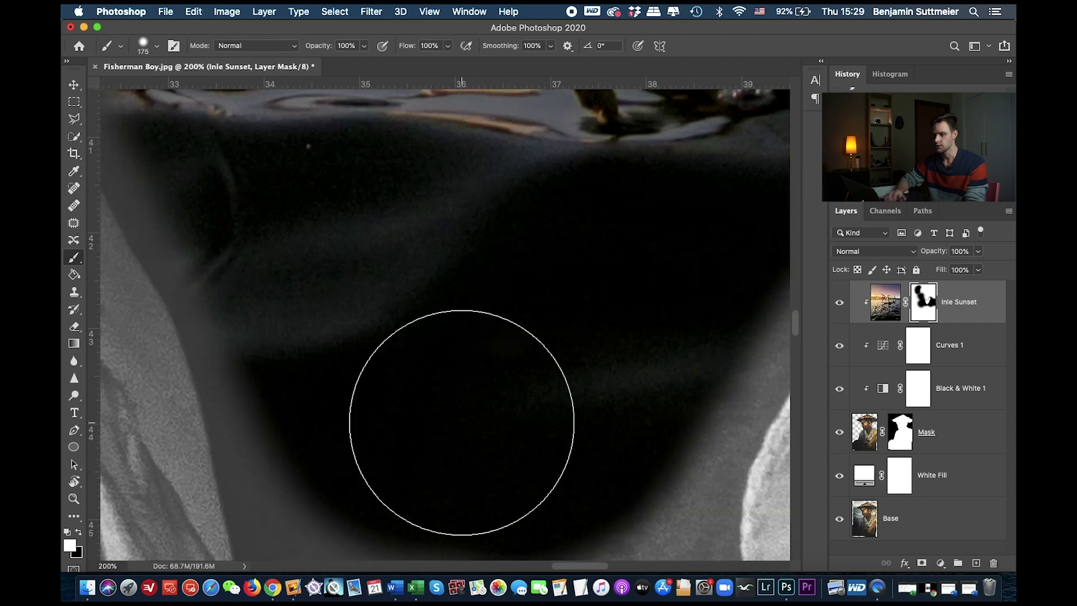
scroll(461, 422, up, 2)
scroll(461, 423, up, 1)
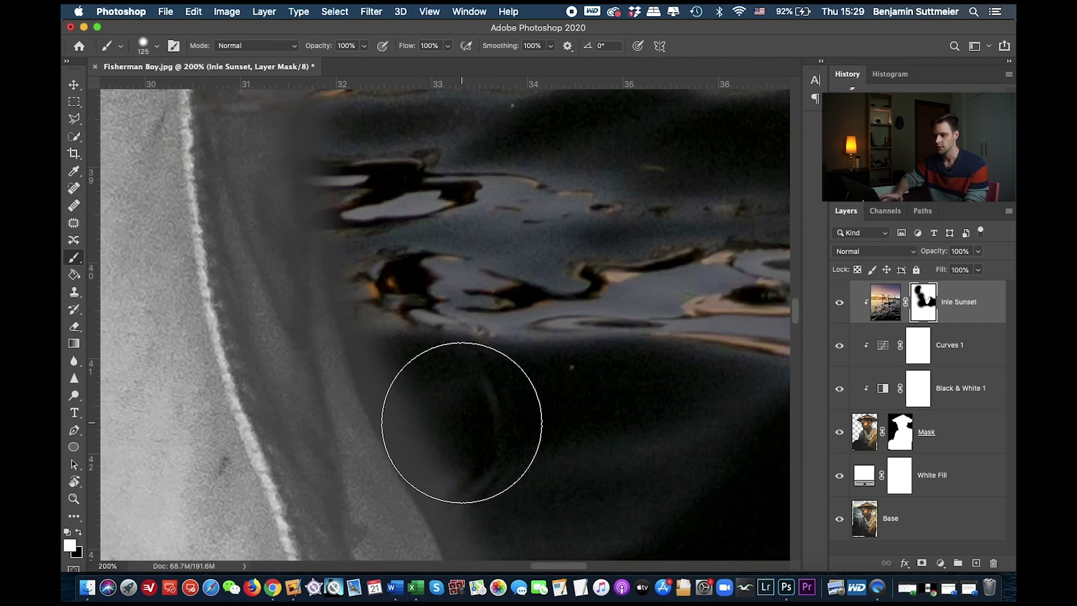
scroll(461, 422, up, 5)
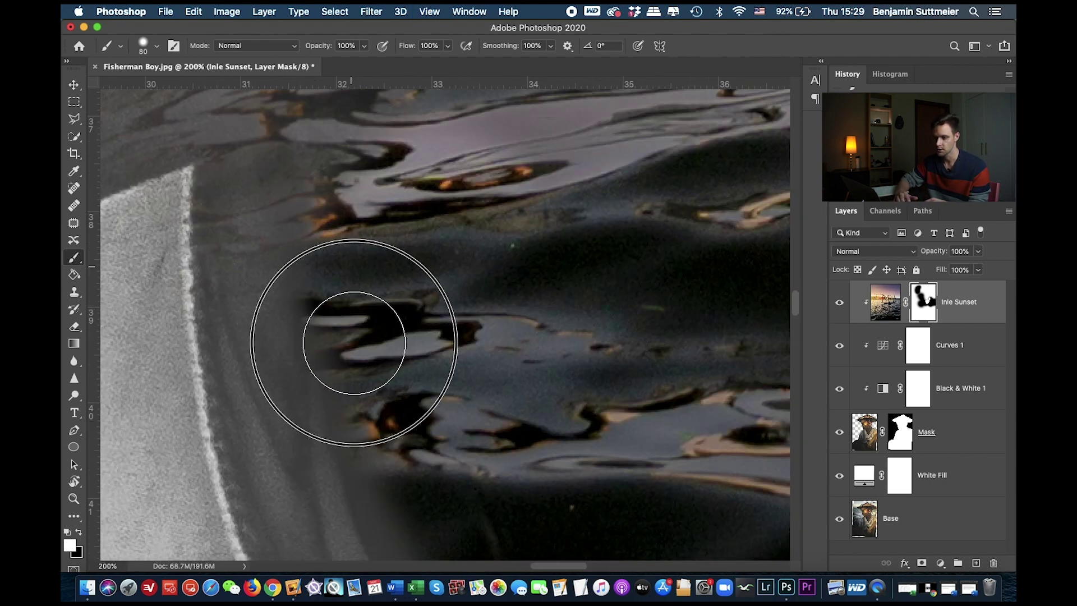
scroll(390, 433, down, 3)
scroll(367, 369, down, 1)
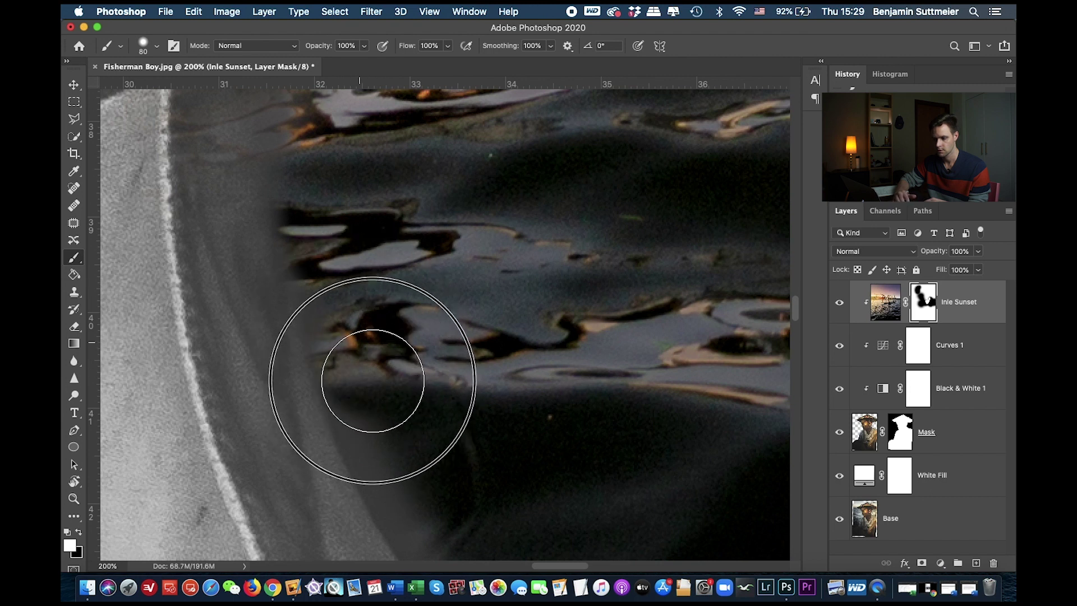
scroll(426, 471, down, 3)
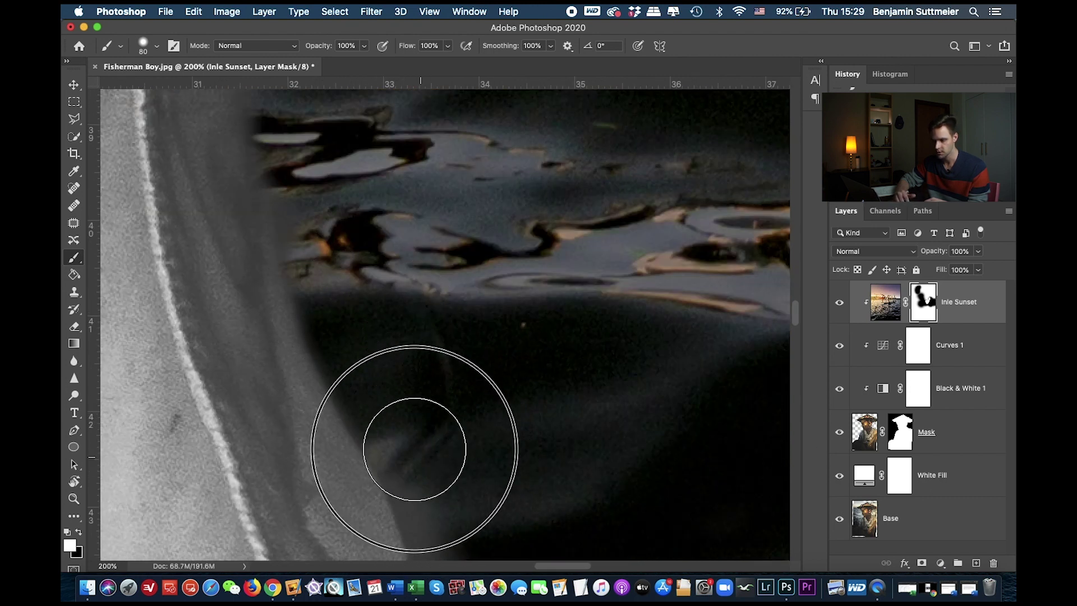
scroll(438, 455, down, 4)
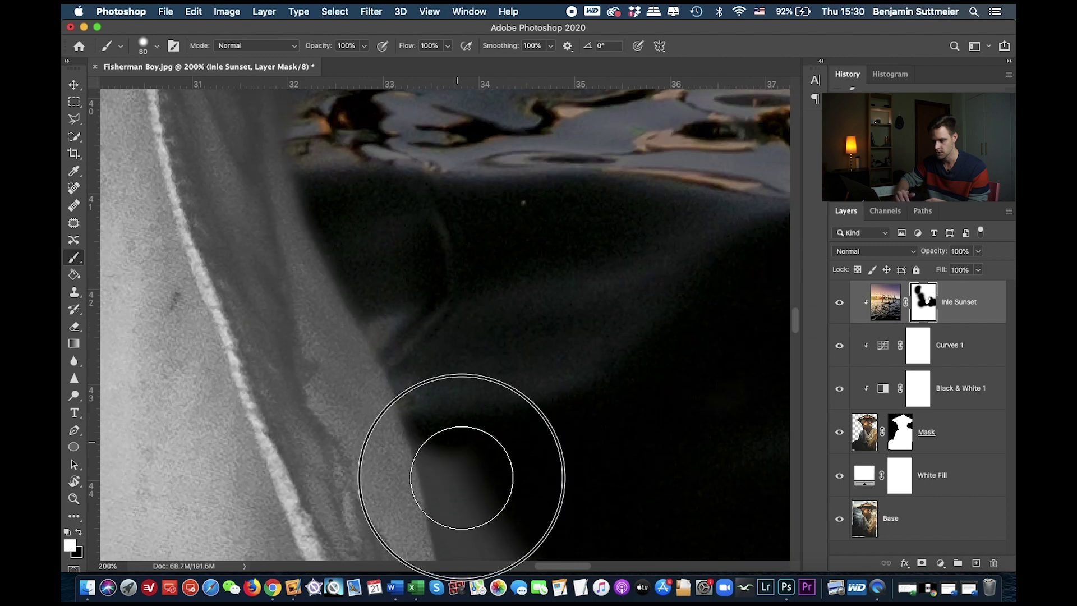
scroll(457, 469, down, 6)
mouse_move(474, 325)
mouse_down()
mouse_move(499, 446)
mouse_move(502, 420)
mouse_move(499, 432)
mouse_move(534, 469)
mouse_up()
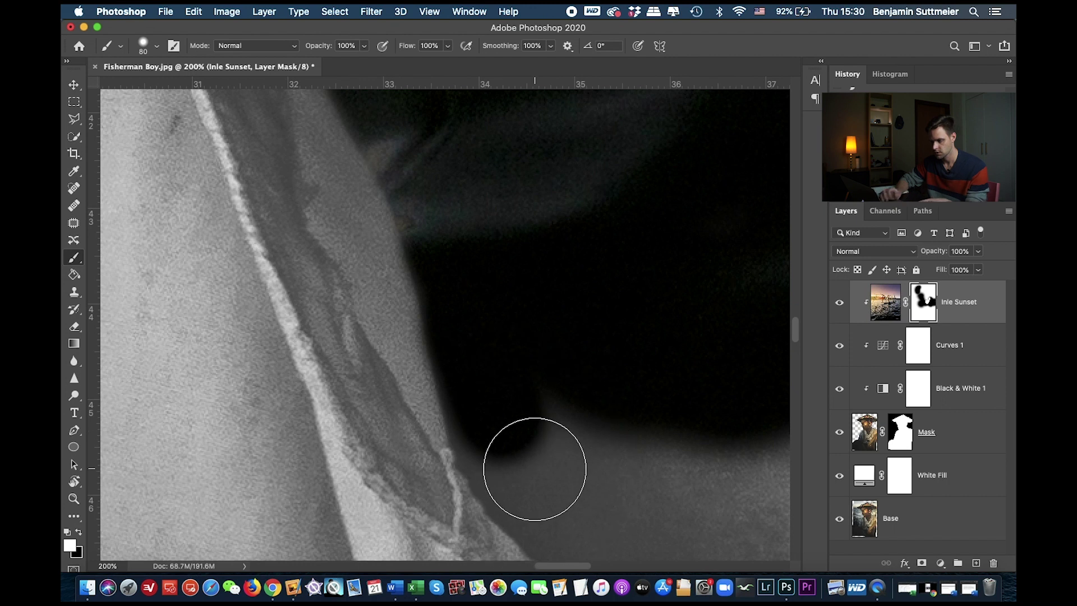
Paint white along the lower left collar edge with a 25 px brush, following the shirt down towards the neckline's point
scroll(535, 469, up, 2)
key(bracketleft)
key(bracketleft)
key(bracketleft)
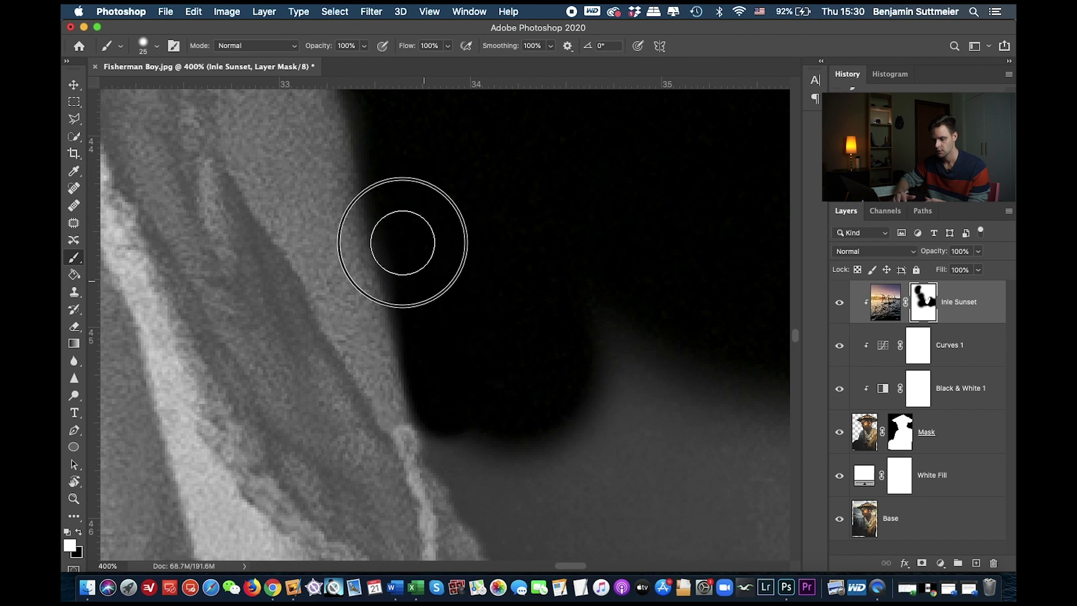
scroll(494, 373, down, 5)
mouse_move(492, 368)
mouse_down()
mouse_move(441, 321)
mouse_move(512, 409)
mouse_move(511, 395)
mouse_move(505, 409)
mouse_move(618, 509)
mouse_up()
scroll(618, 509, down, 2)
scroll(618, 509, right, 2)
scroll(619, 508, down, 1)
scroll(618, 509, right, 1)
drag(415, 305, 568, 417)
With the 25 px brush, paint white down the lower left collar edge and straight across the neck to the right collar
scroll(534, 404, down, 2)
scroll(534, 404, right, 2)
drag(539, 381, 738, 380)
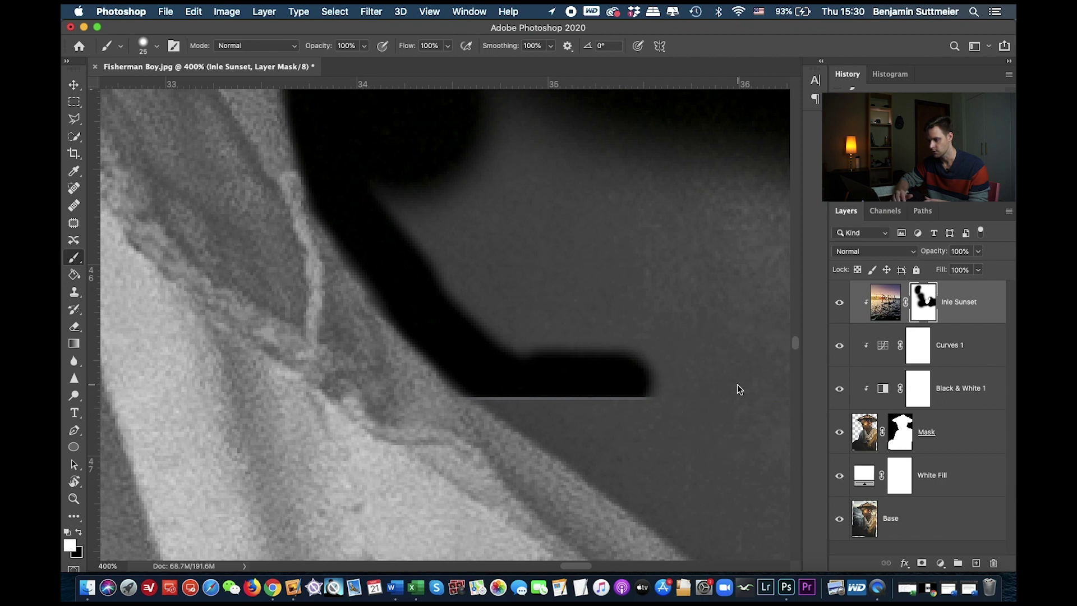
scroll(623, 408, right, 10)
drag(356, 380, 740, 379)
scroll(586, 418, right, 5)
drag(624, 378, 692, 379)
scroll(694, 386, right, 5)
Paint white up the right collar's inner edge, from the end of the horizontal strip around the collar's lower curve
mouse_move(455, 384)
mouse_down()
mouse_move(647, 396)
mouse_move(622, 362)
mouse_move(656, 399)
mouse_move(605, 319)
mouse_move(592, 233)
mouse_move(591, 253)
mouse_move(593, 158)
mouse_up()
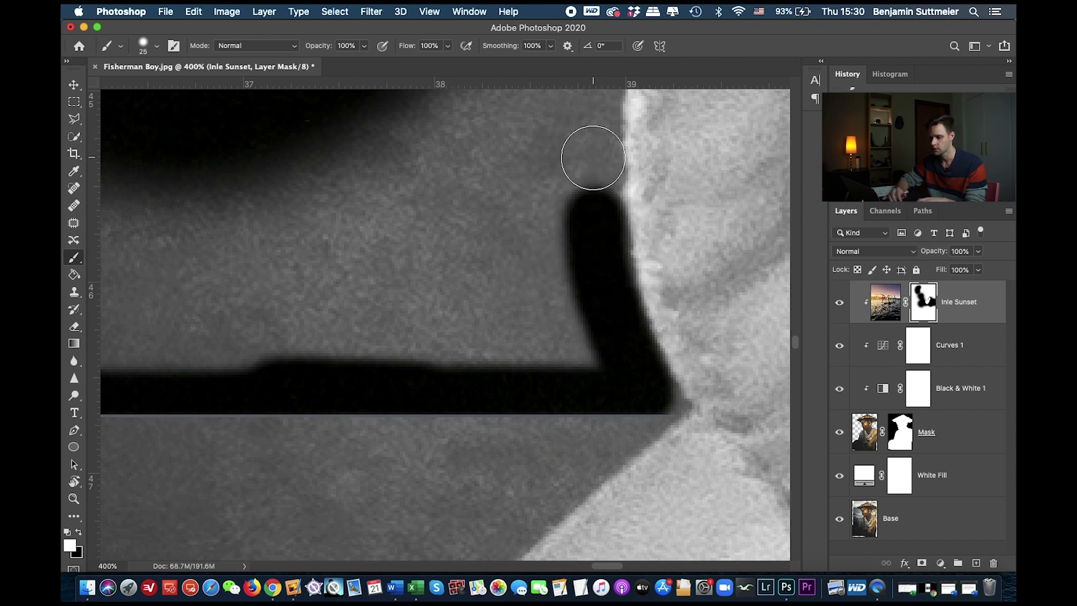
scroll(593, 157, up, 5)
mouse_move(579, 412)
mouse_down()
mouse_move(592, 191)
mouse_move(582, 221)
mouse_move(581, 210)
mouse_move(590, 235)
mouse_move(605, 174)
mouse_up()
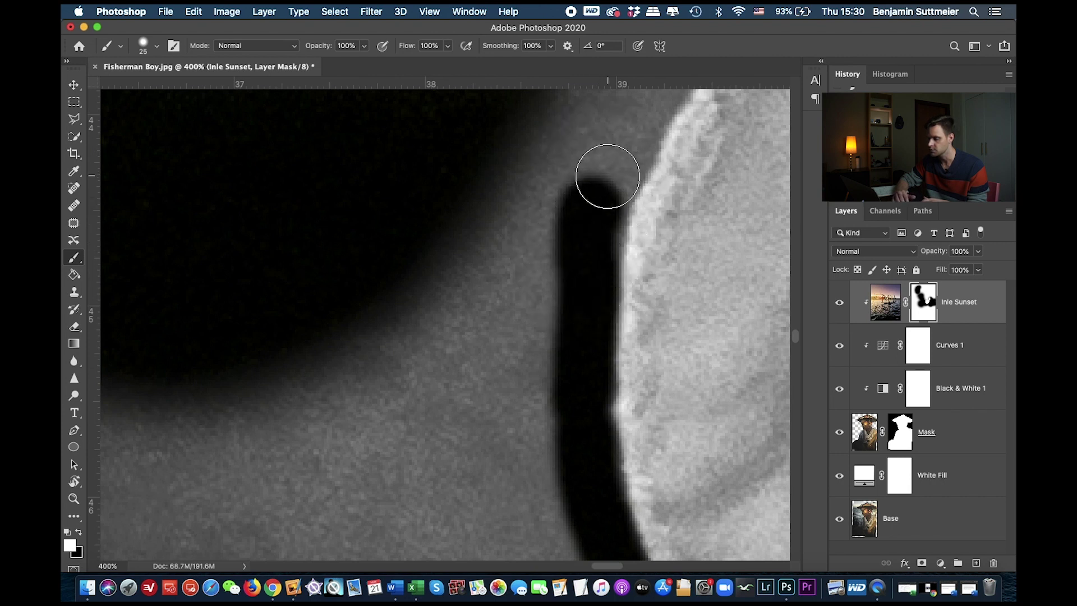
scroll(593, 236, up, 3)
mouse_move(626, 209)
mouse_down()
mouse_move(625, 185)
mouse_move(664, 147)
mouse_up()
scroll(676, 138, up, 3)
scroll(677, 139, up, 3)
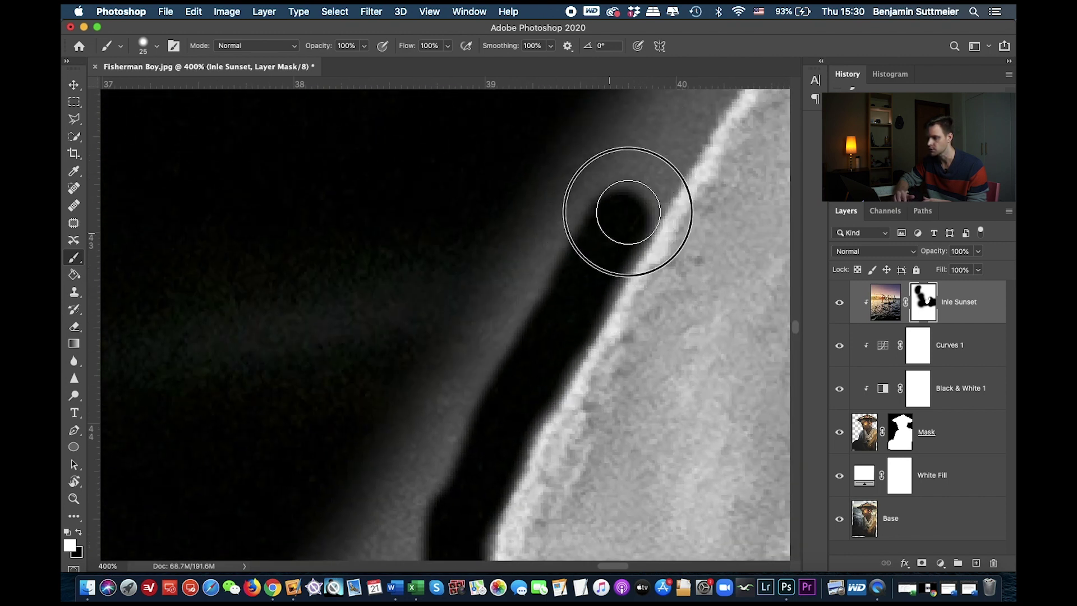
Continue the white strip up the middle of the right collar's inner edge, following the seam of the shirt
scroll(601, 242, up, 3)
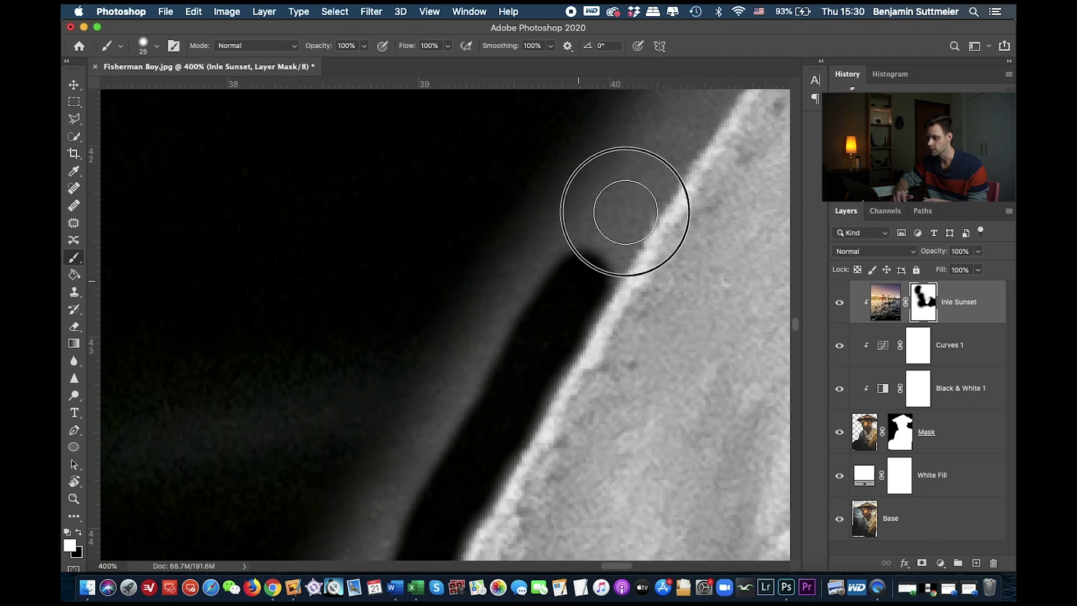
drag(603, 241, 643, 198)
scroll(668, 133, up, 3)
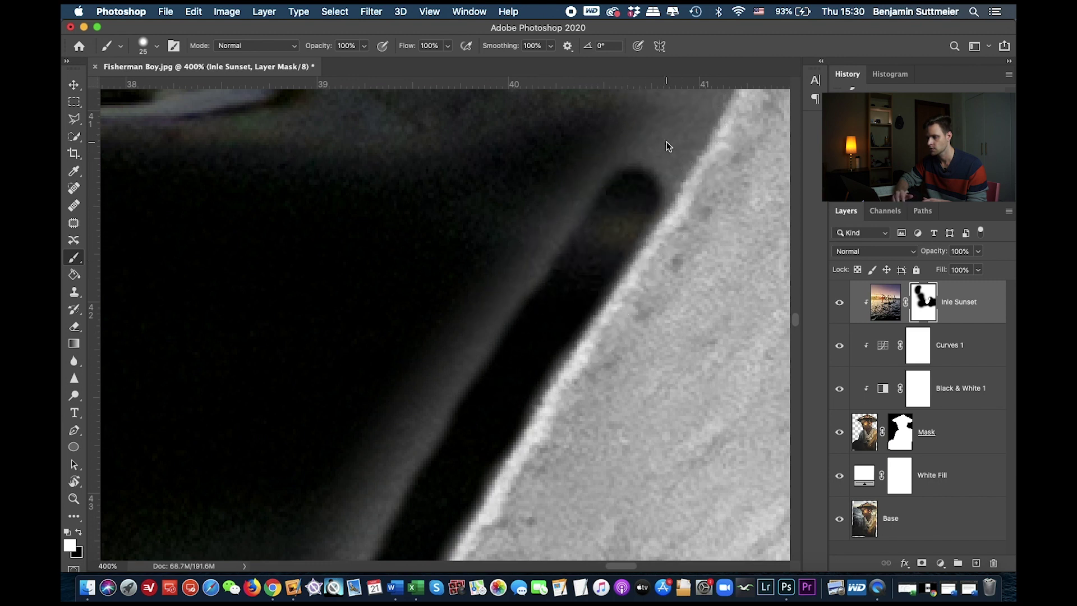
scroll(604, 228, up, 3)
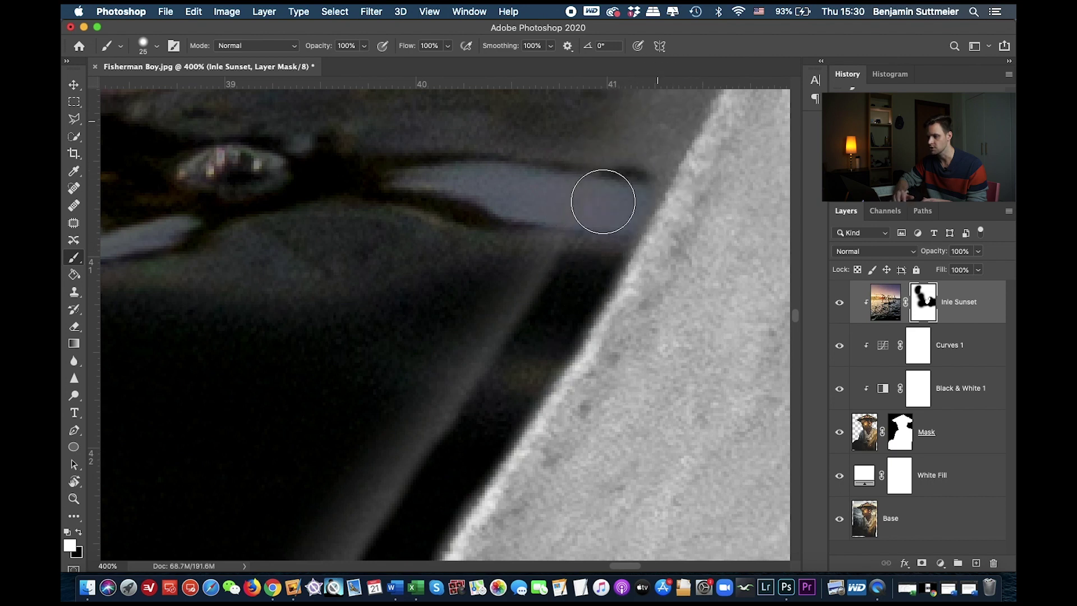
scroll(601, 204, up, 3)
click(550, 354)
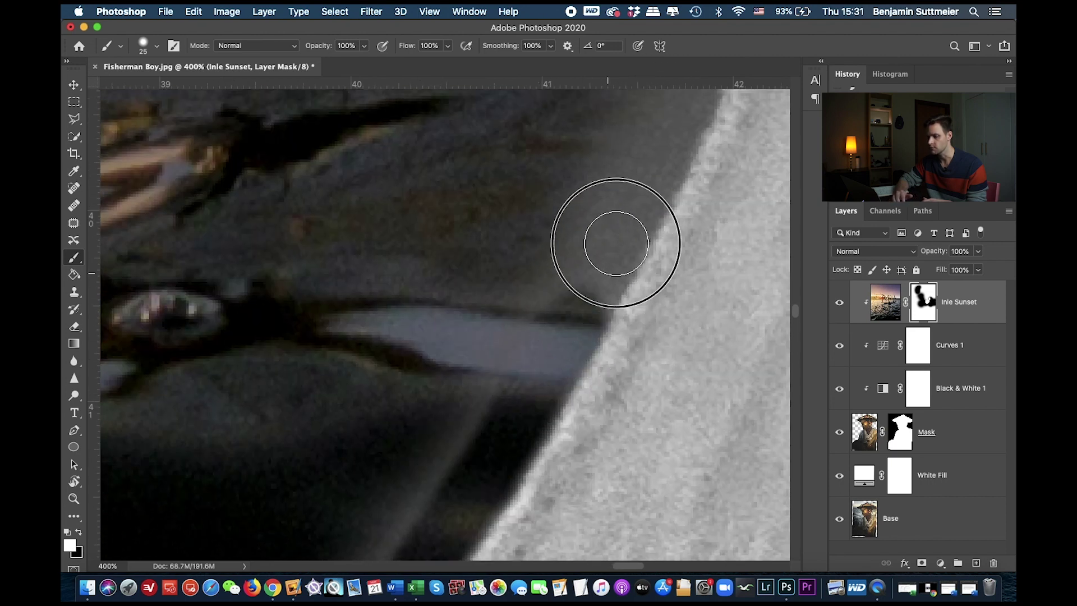
drag(644, 164, 594, 268)
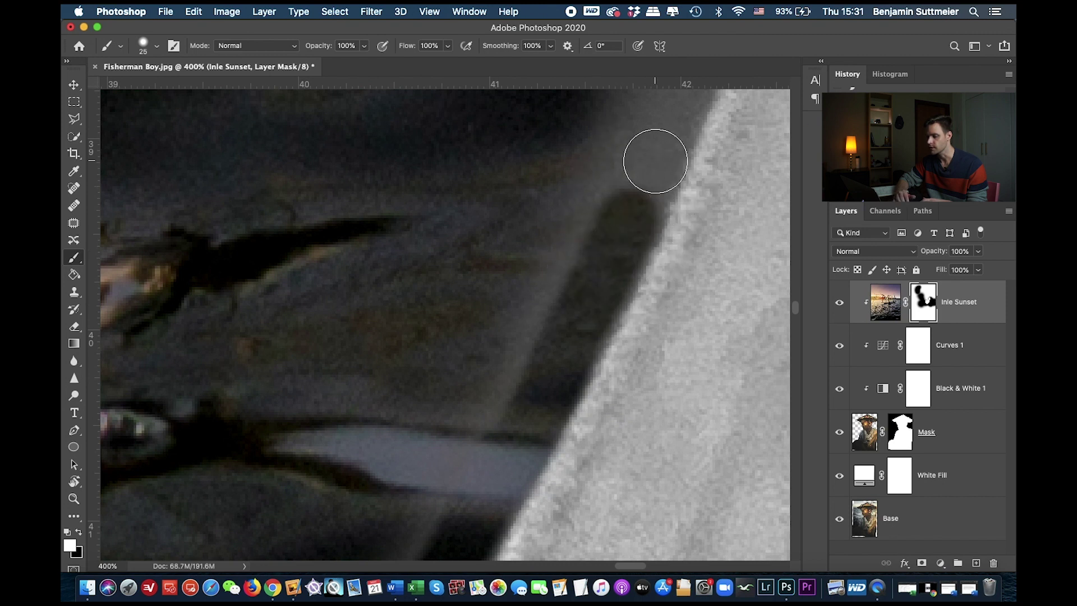
Extend the water to the upper part of the right collar edge by painting white with the 25 px brush
scroll(654, 159, up, 4)
drag(571, 393, 607, 314)
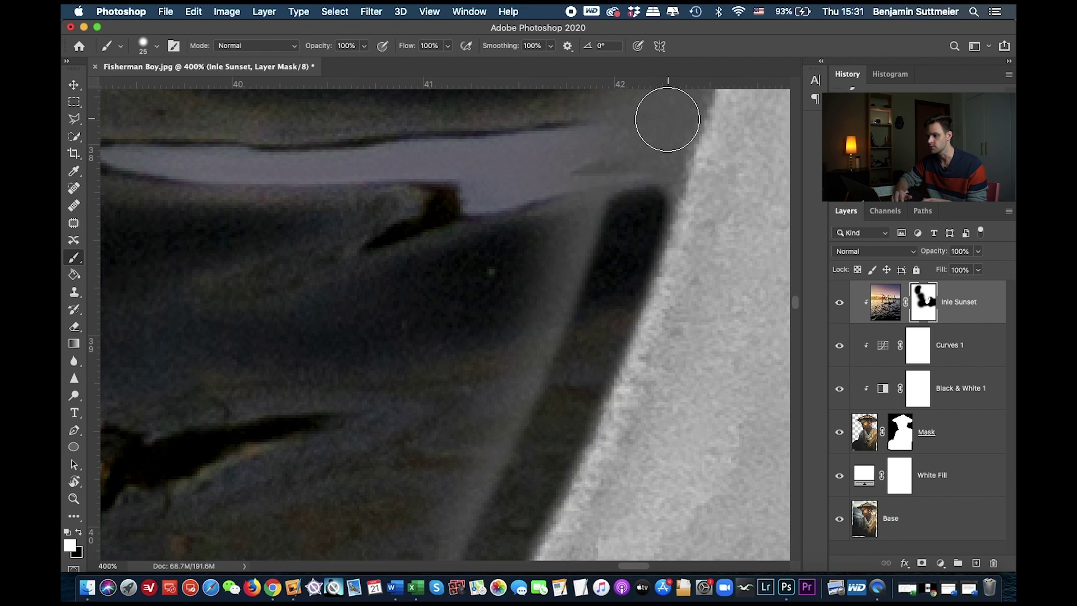
scroll(666, 115, up, 3)
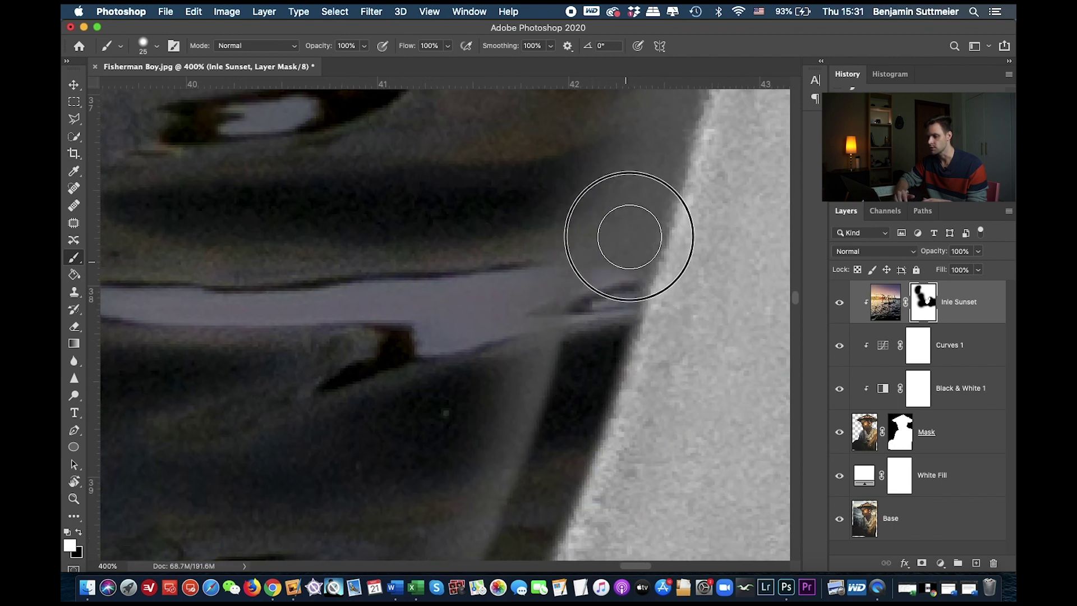
scroll(610, 284, up, 3)
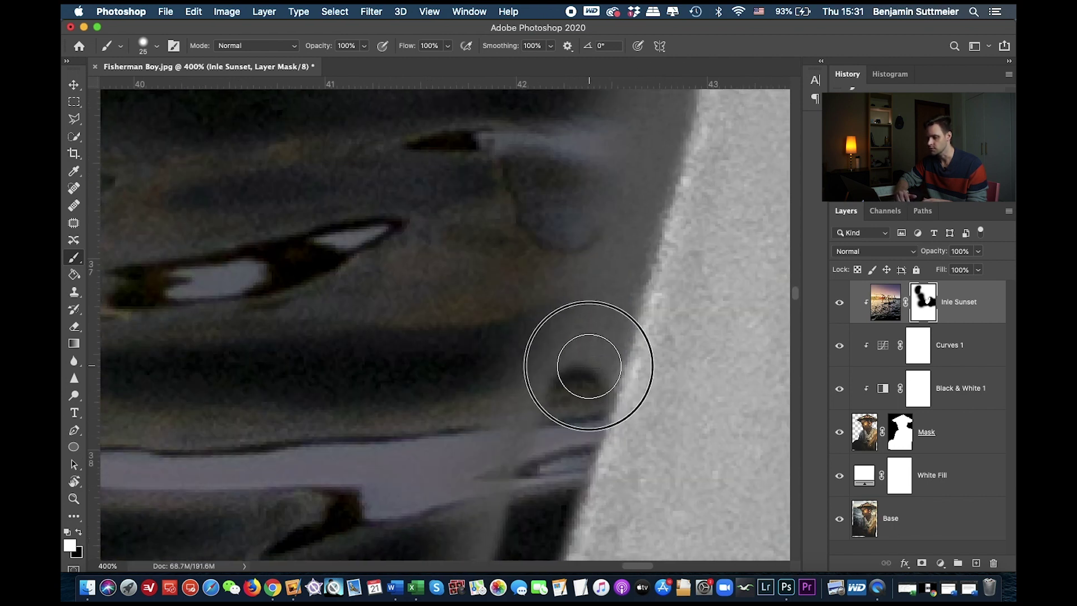
drag(634, 195, 649, 125)
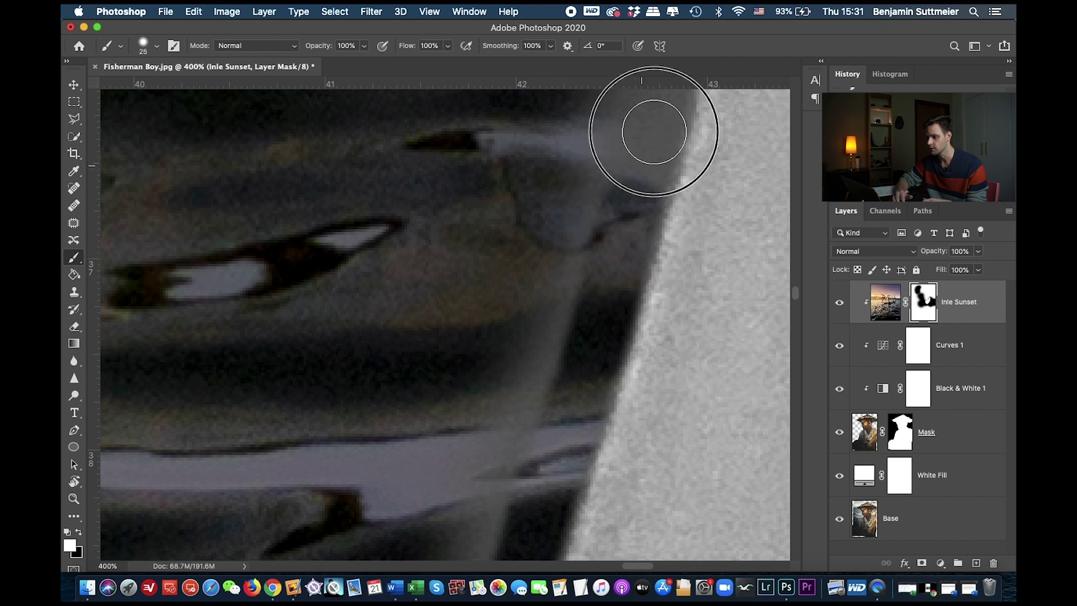
scroll(611, 257, up, 3)
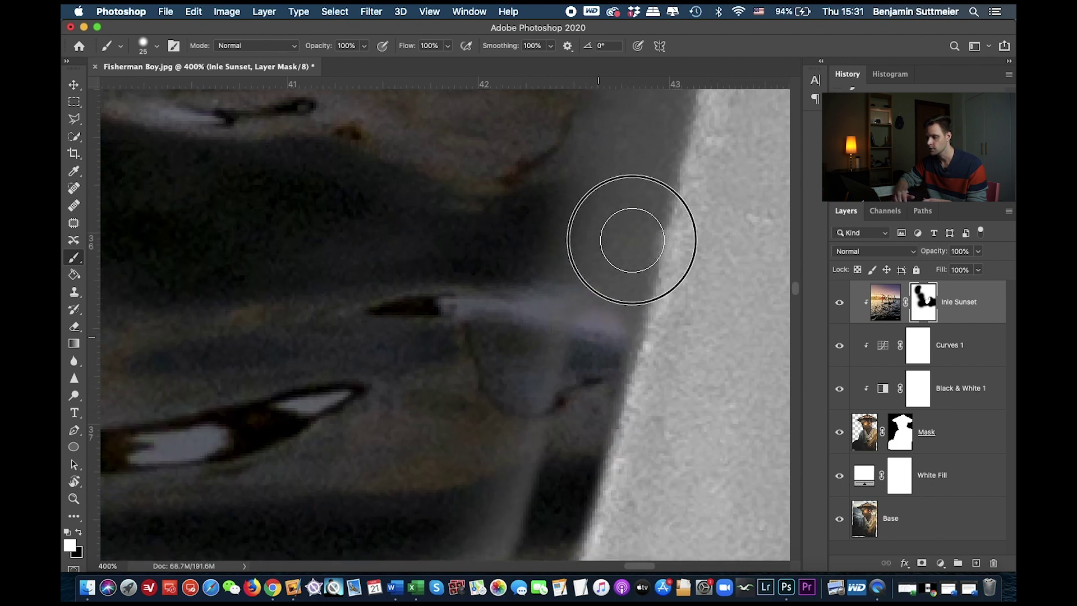
mouse_move(647, 194)
mouse_down()
mouse_move(668, 79)
mouse_move(637, 217)
mouse_move(654, 108)
mouse_move(616, 250)
mouse_up()
scroll(637, 216, up, 3)
scroll(630, 211, up, 3)
scroll(615, 250, right, 1)
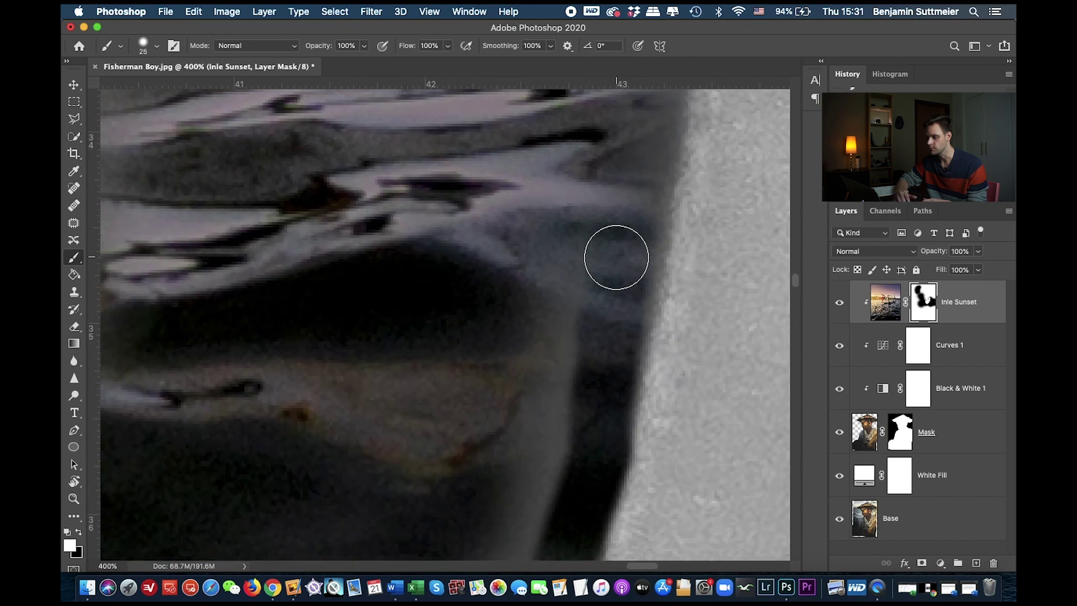
scroll(617, 257, up, 3)
drag(606, 331, 601, 324)
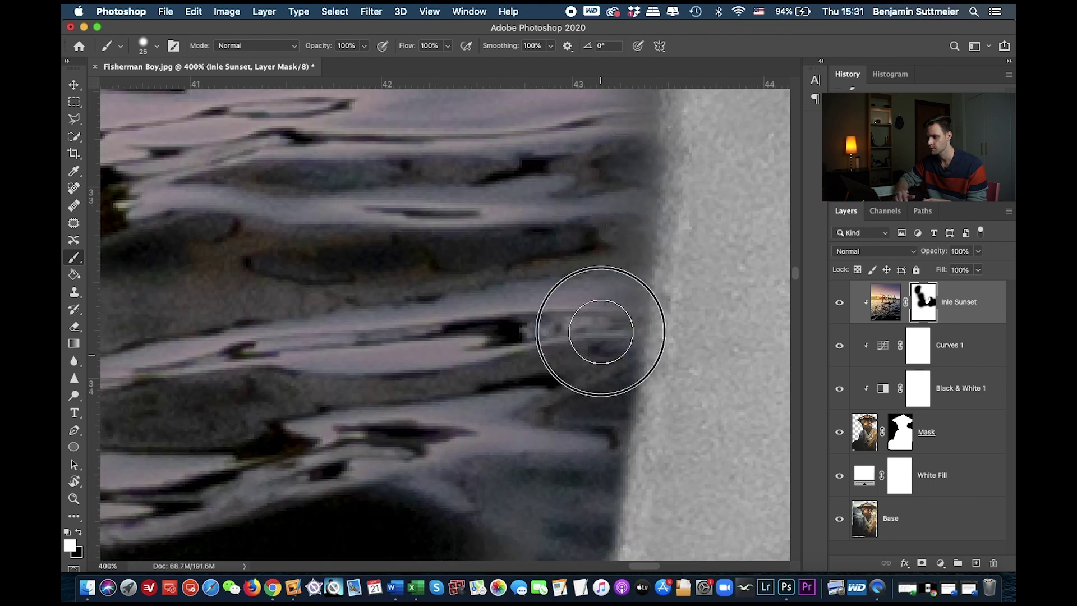
View the sunset mask on its own and paint the grey streak along the right collar white with 50 px and 40 px brushes
scroll(531, 337, down, 1)
key(bracketright)
key(bracketright)
scroll(567, 193, left, 3)
key(alt+backslash)
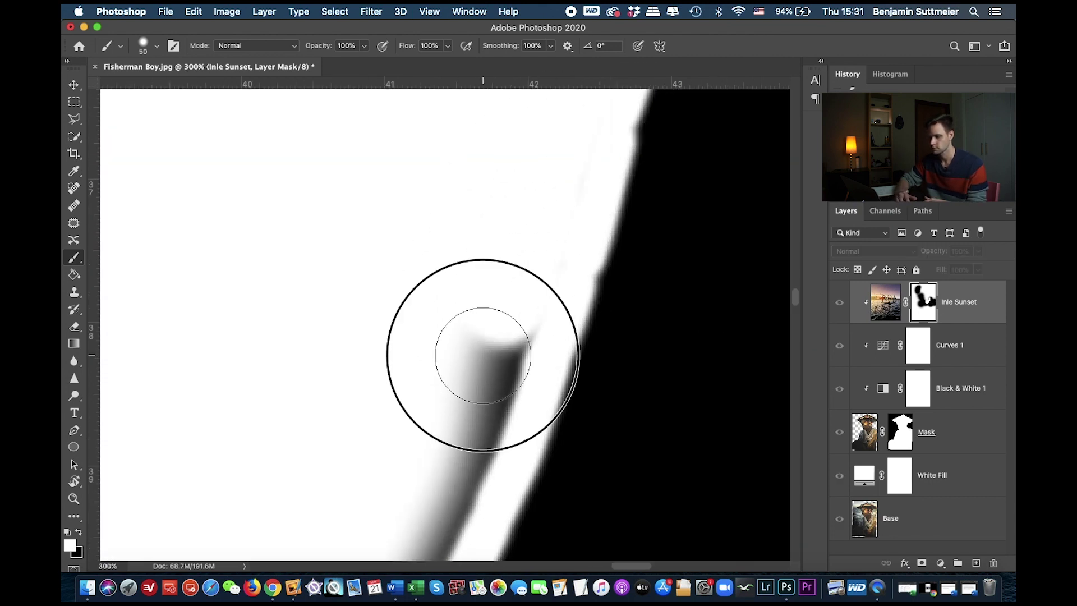
drag(457, 325, 436, 414)
scroll(469, 192, down, 3)
key(bracketleft)
drag(469, 192, 373, 308)
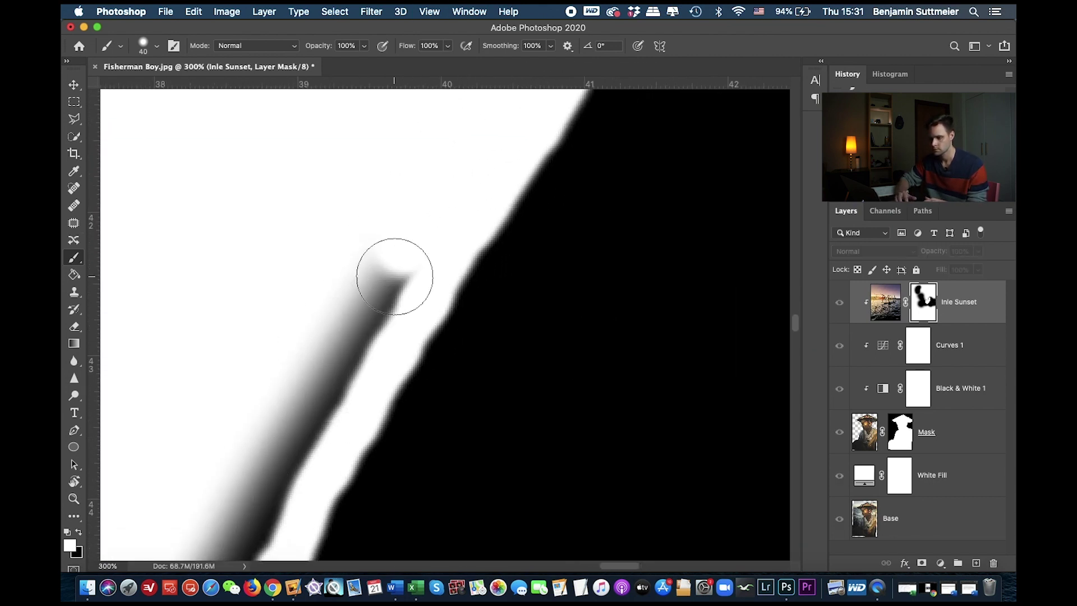
scroll(373, 308, down, 5)
click(289, 327)
scroll(289, 327, down, 3)
mouse_move(289, 327)
mouse_down()
mouse_move(300, 445)
mouse_move(233, 272)
mouse_up()
scroll(234, 271, down, 2)
scroll(334, 152, left, 4)
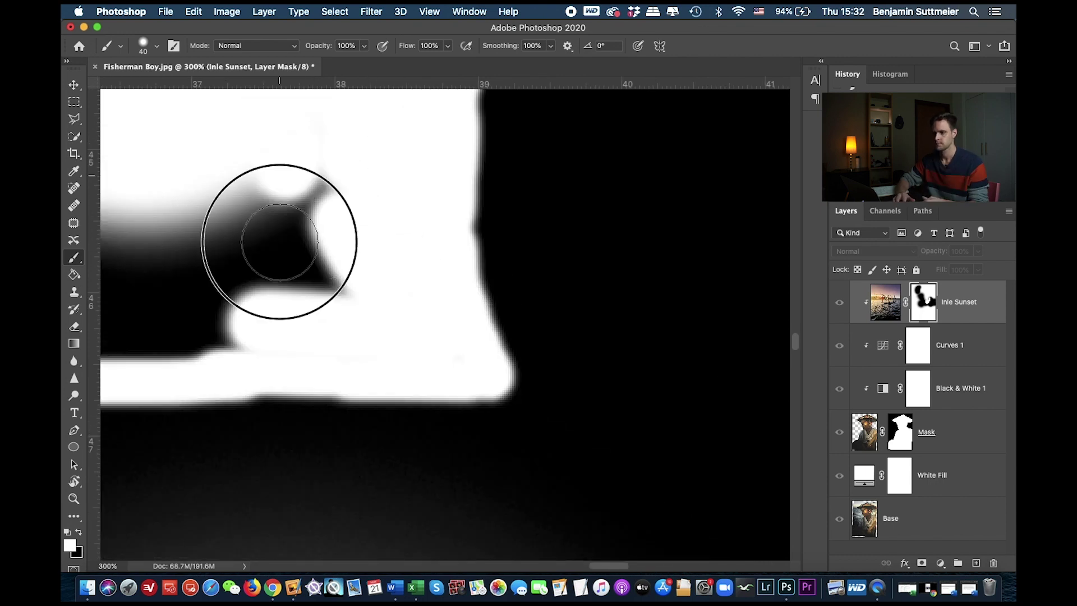
Paint the large dark area at the base of the neck white on the mask with a 90 px brush
key(super+minus)
key(super+minus)
key(bracketright)
key(bracketright)
key(bracketright)
key(bracketright)
key(bracketright)
mouse_move(337, 281)
mouse_down()
mouse_move(452, 315)
mouse_move(319, 292)
mouse_up()
key(super+plus)
key(l)
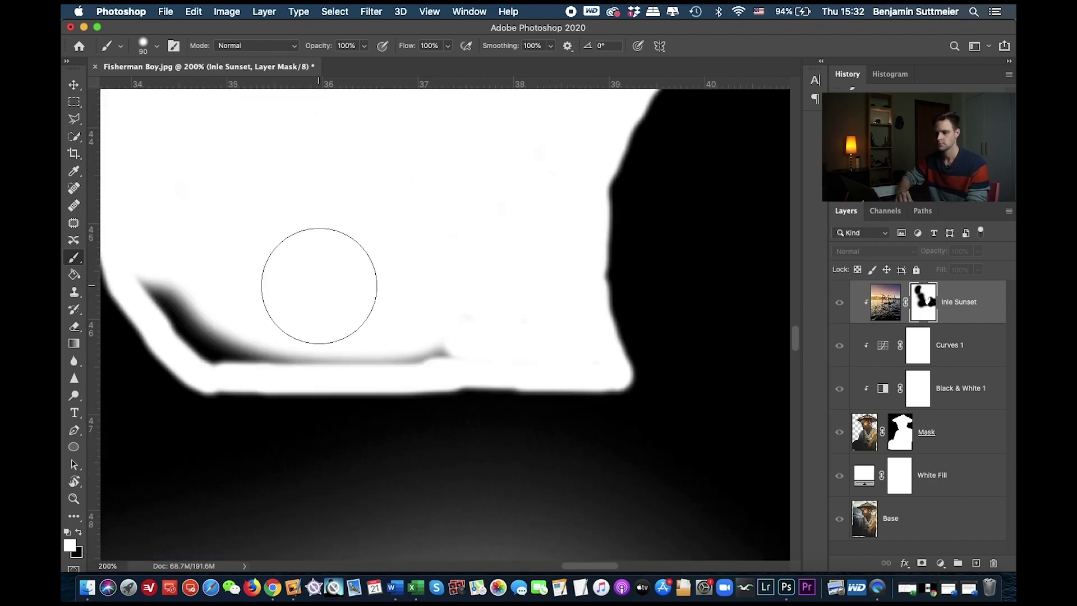
Fill the remaining dark gap beside the lower left collar on the mask with white and return to the composite
scroll(318, 284, left, 3)
click(241, 237)
click(323, 355)
click(615, 355)
click(593, 235)
click(243, 239)
key(x)
key([)
key([)
key([)
key(super+1)
alt+click(923, 302)
key(super+minus)
key(super+minus)
key(super+minus)
key(super+minus)
key(super+minus)
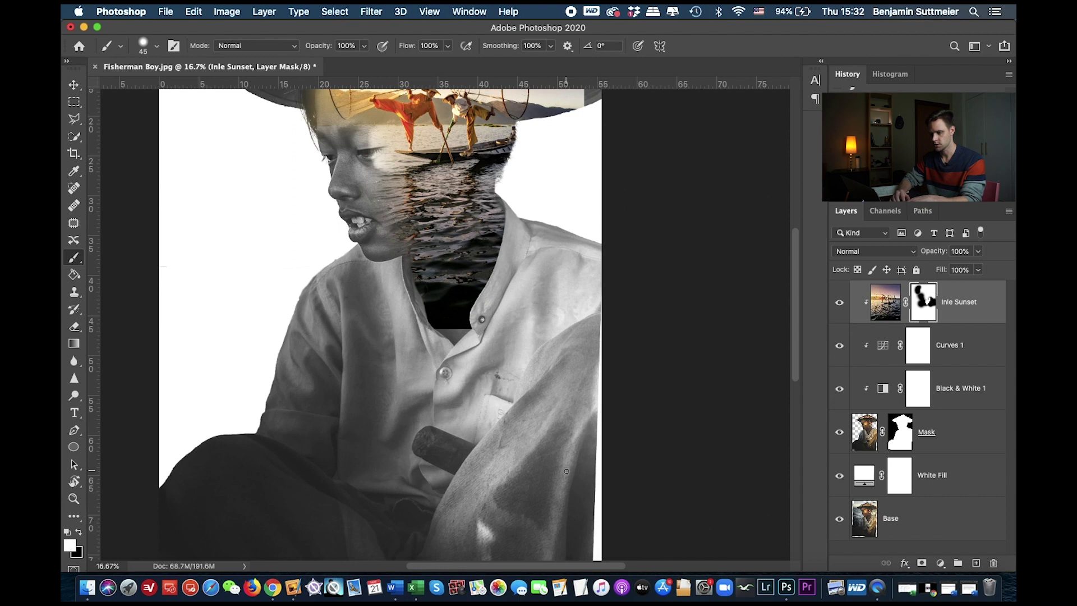
Fade the water's lower end into the neckline by painting black on the mask with a 900 px brush at 0% hardness
key(x)
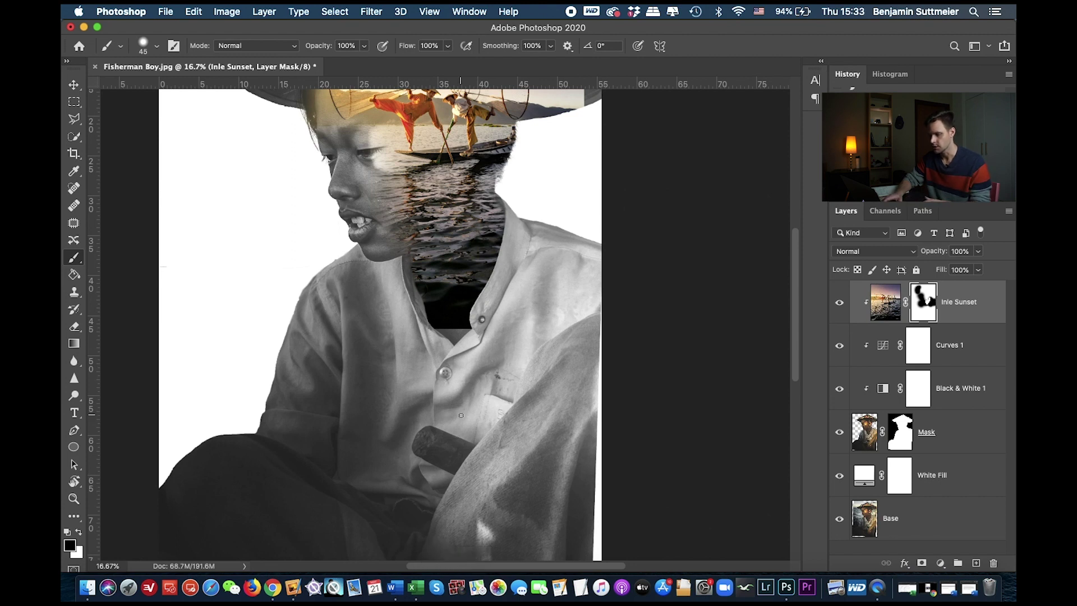
key(bracketright)
key(bracketright)
key(bracketright)
key(bracketright)
click(143, 46)
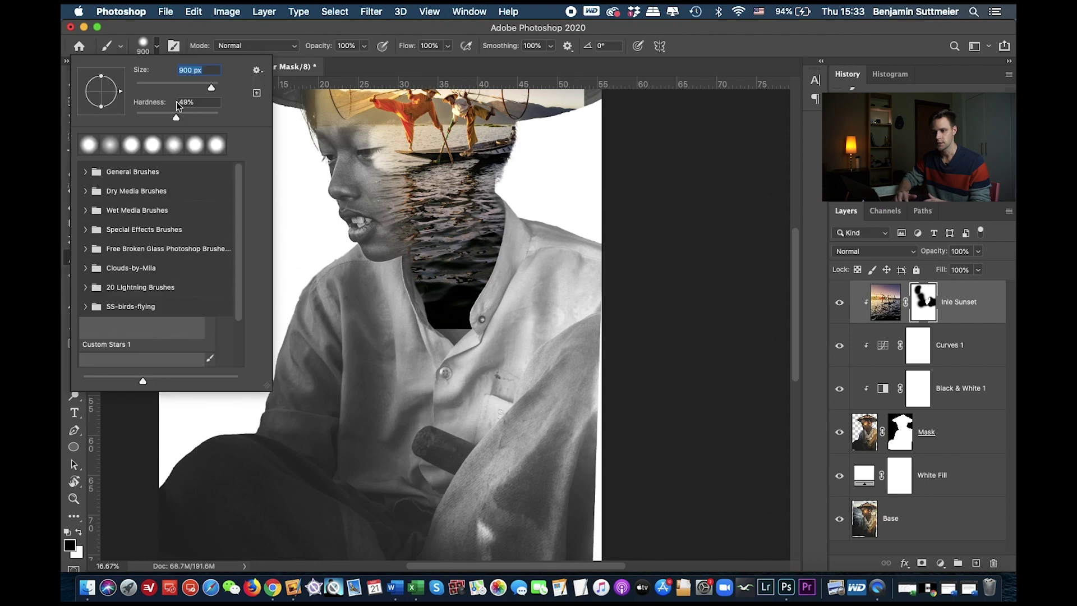
drag(175, 119, 129, 119)
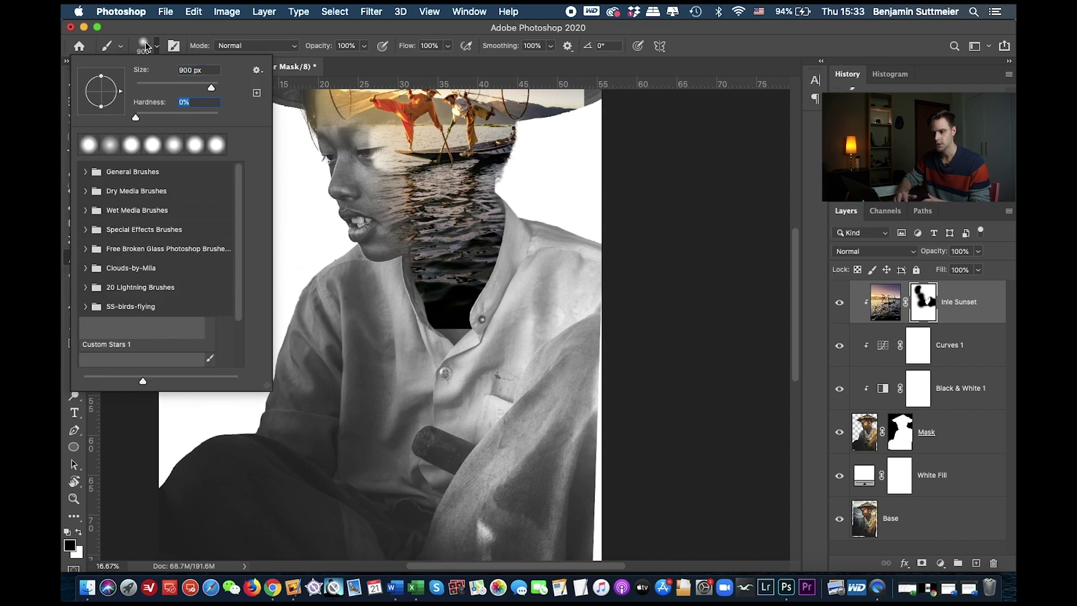
click(145, 46)
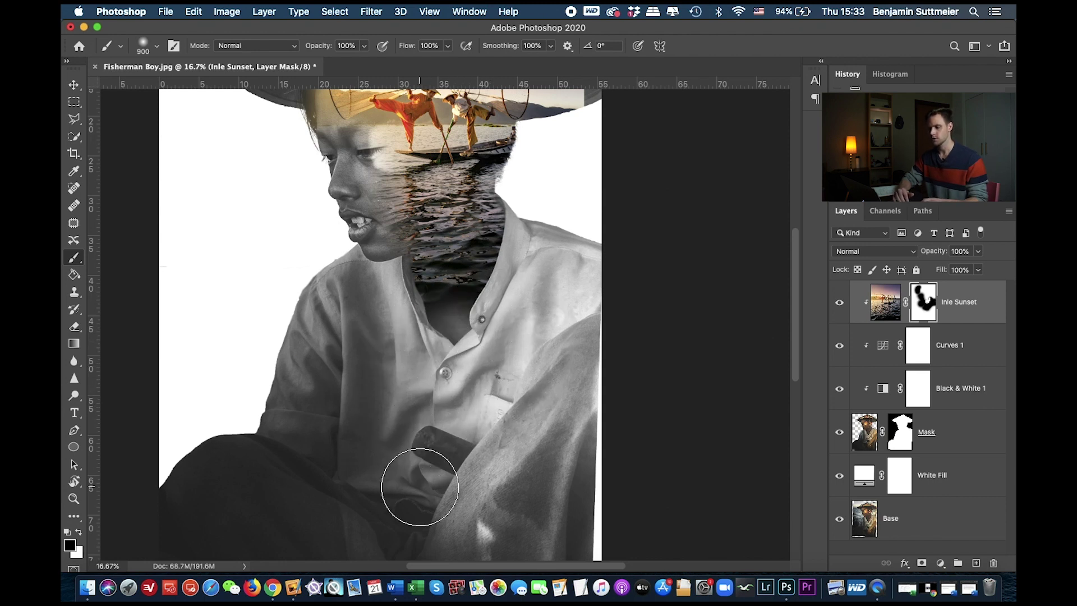
Examine the sunset blend on the neck, face and hat up close, and check the composite as a whole
key(super+equal)
key(super+equal)
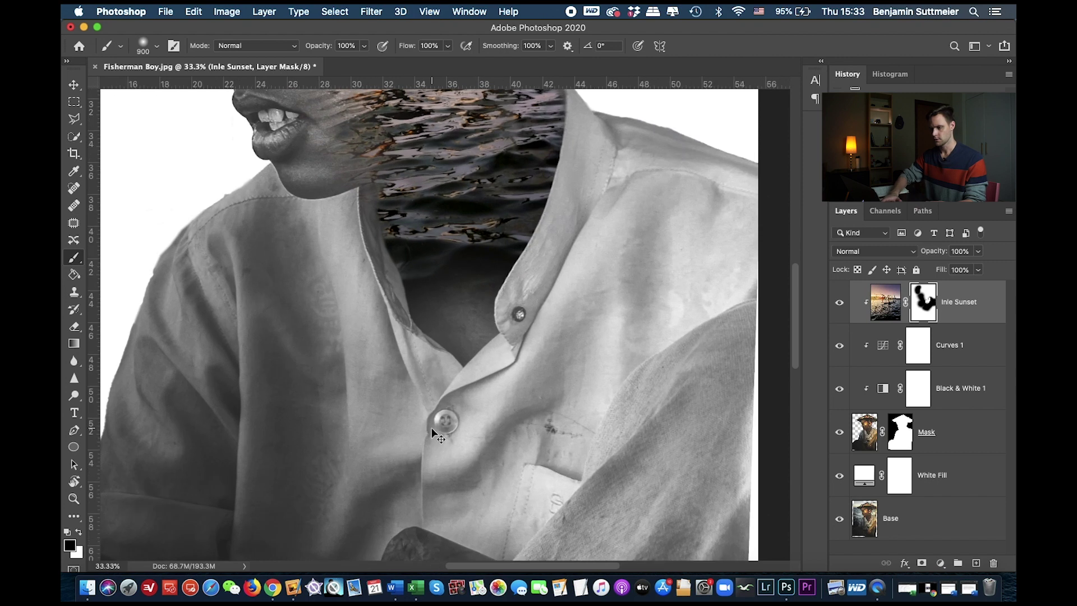
scroll(377, 379, up, 10)
scroll(377, 378, left, 3)
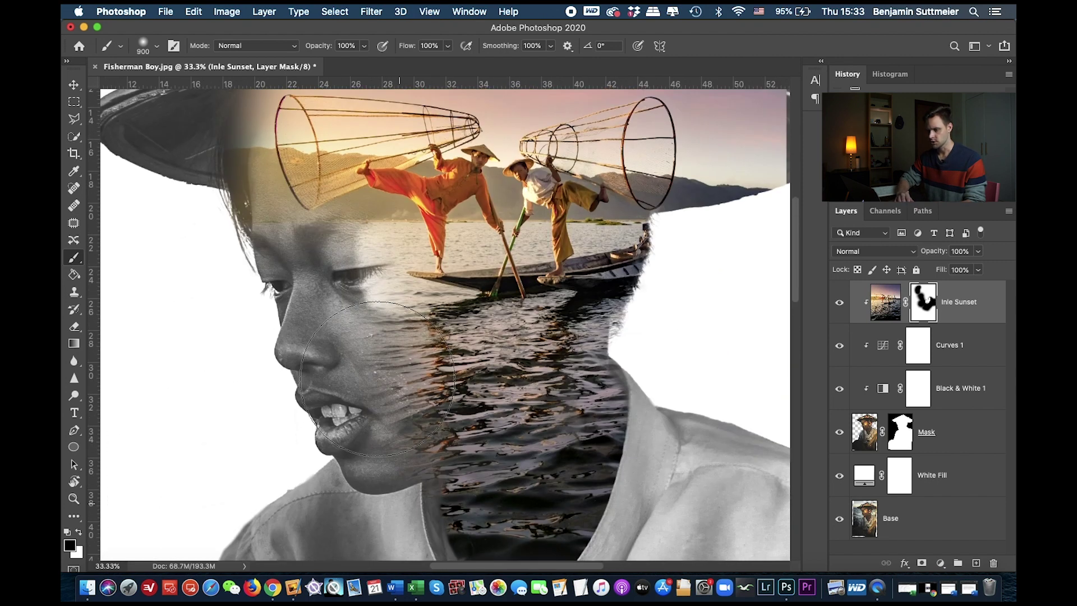
scroll(377, 378, up, 5)
scroll(377, 379, right, 3)
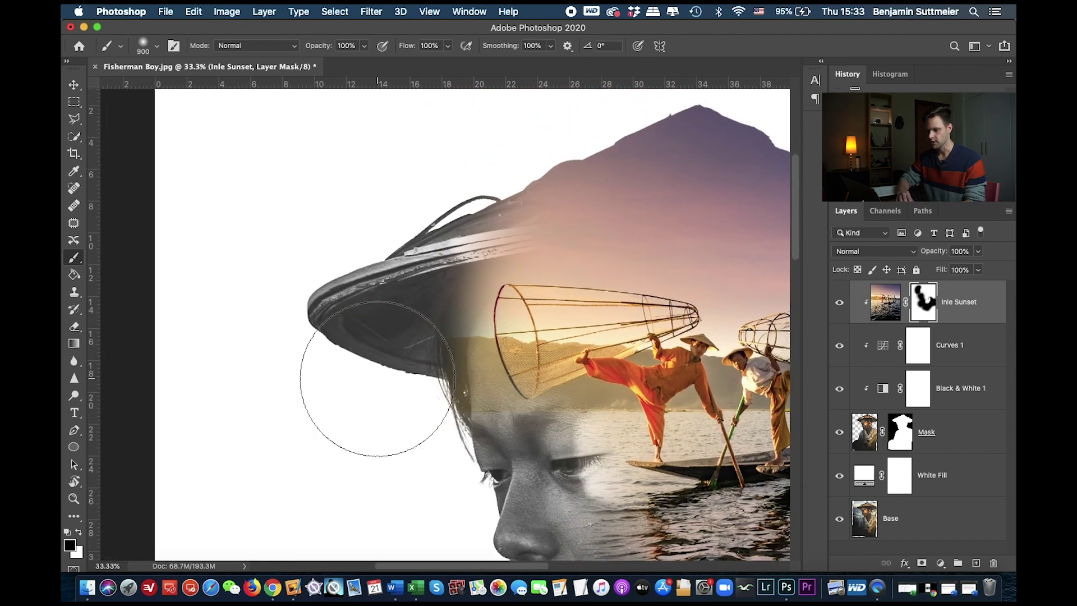
scroll(376, 379, down, 5)
scroll(377, 379, down, 8)
scroll(377, 379, right, 3)
scroll(377, 379, left, 1)
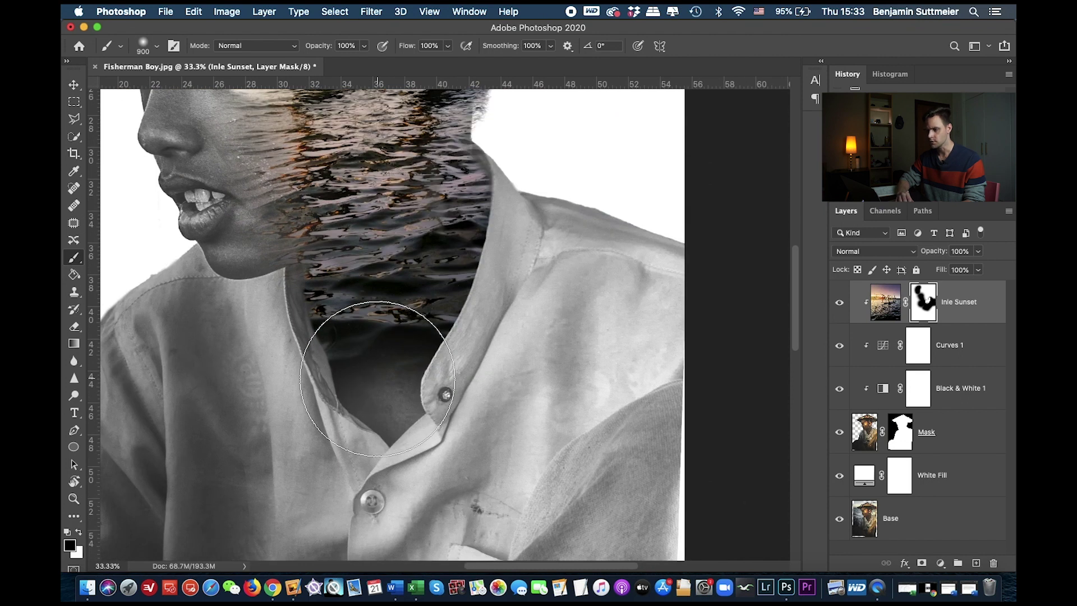
key(super+minus)
key(super+minus)
key(super+minus)
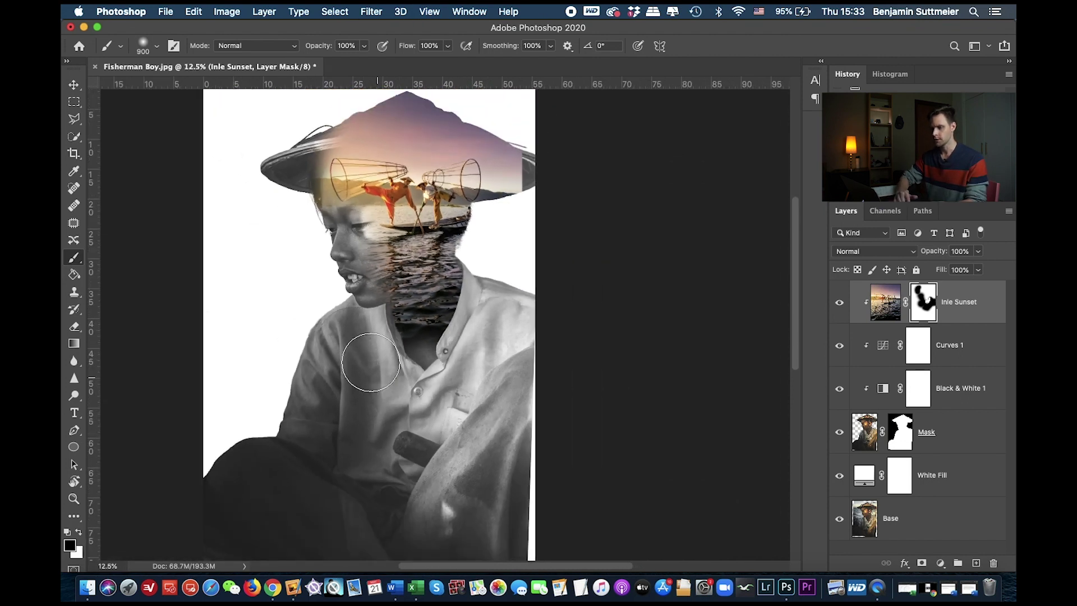
key(super+0)
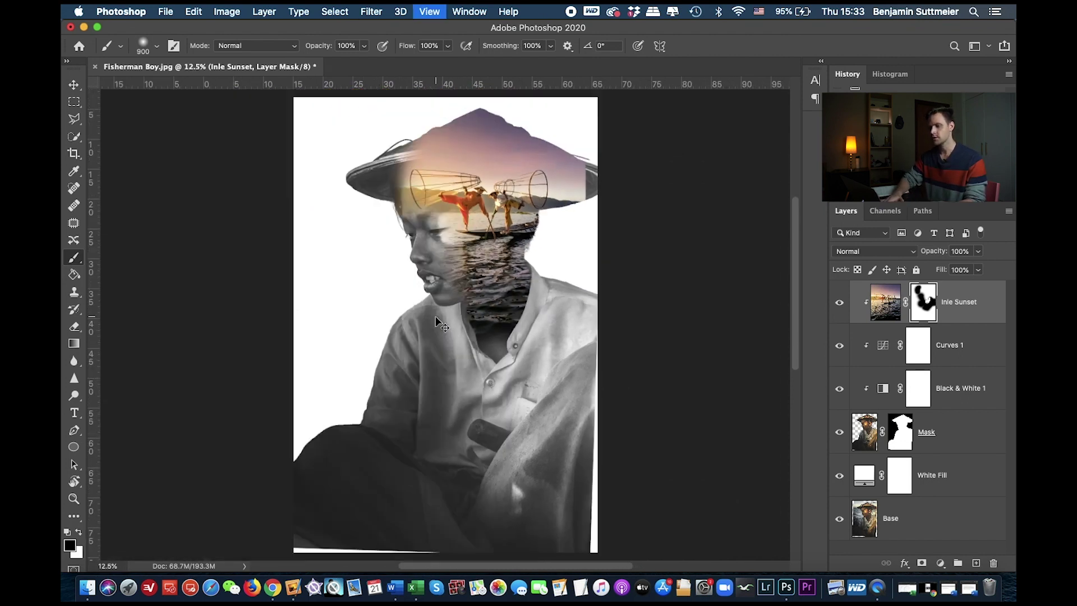
key(super+minus)
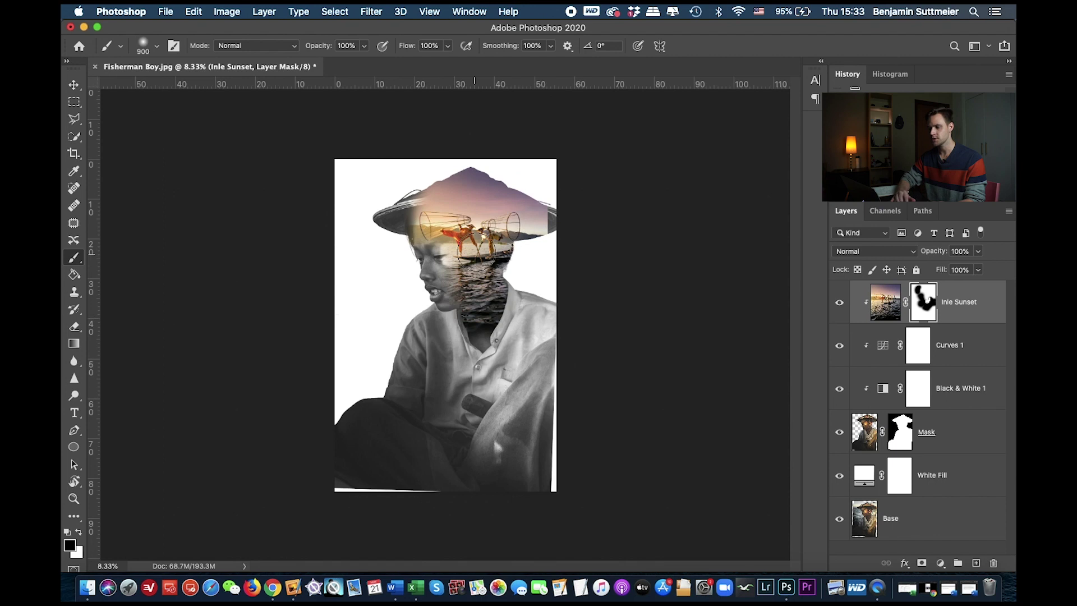
Add a Vibrance adjustment layer above the Inle Sunset layer and lower its vibrance to -42
click(940, 564)
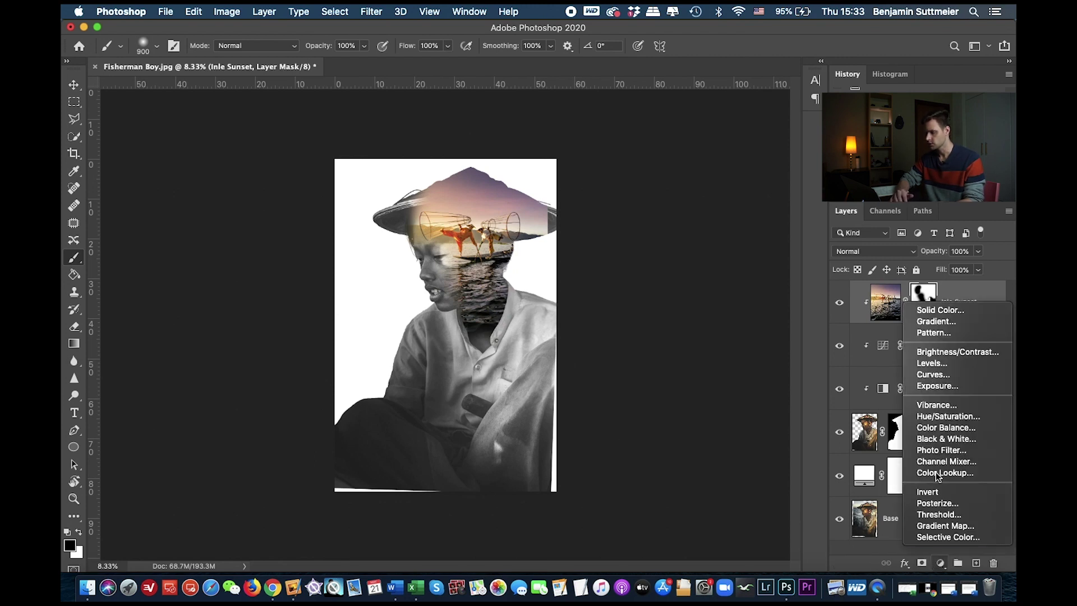
click(937, 405)
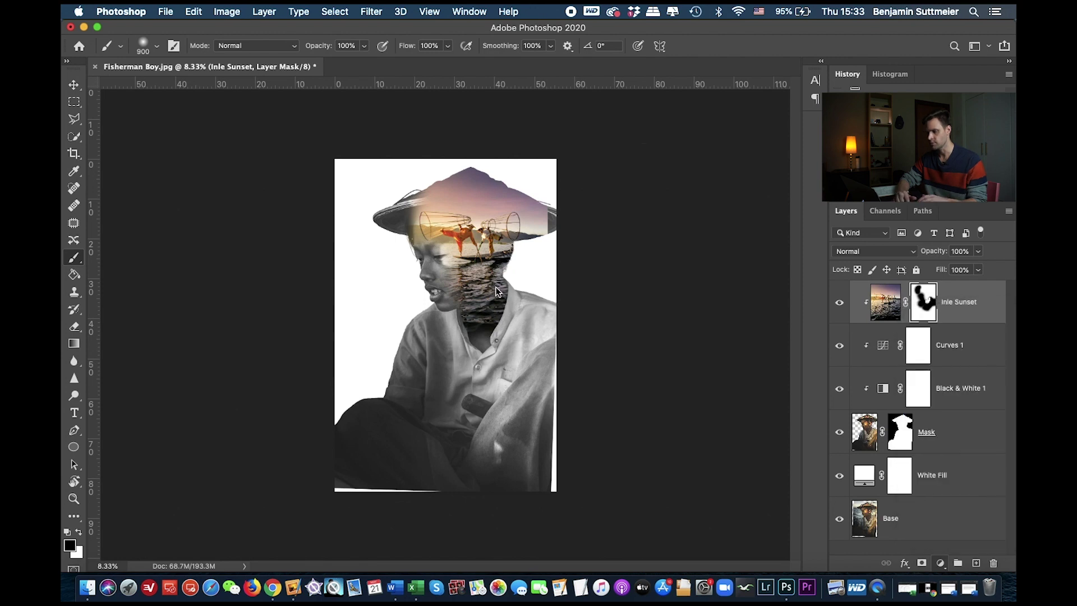
drag(195, 302, 164, 303)
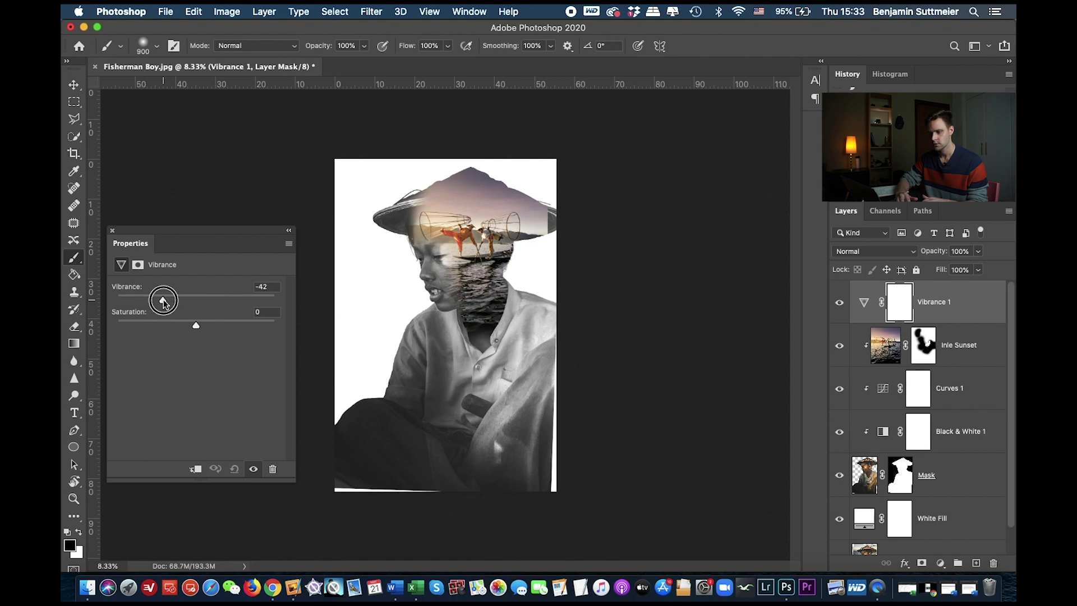
Partly restore the draped cloth's colour by painting black on the Black & White 1 mask with a 1200 px brush at 34% opacity
click(112, 231)
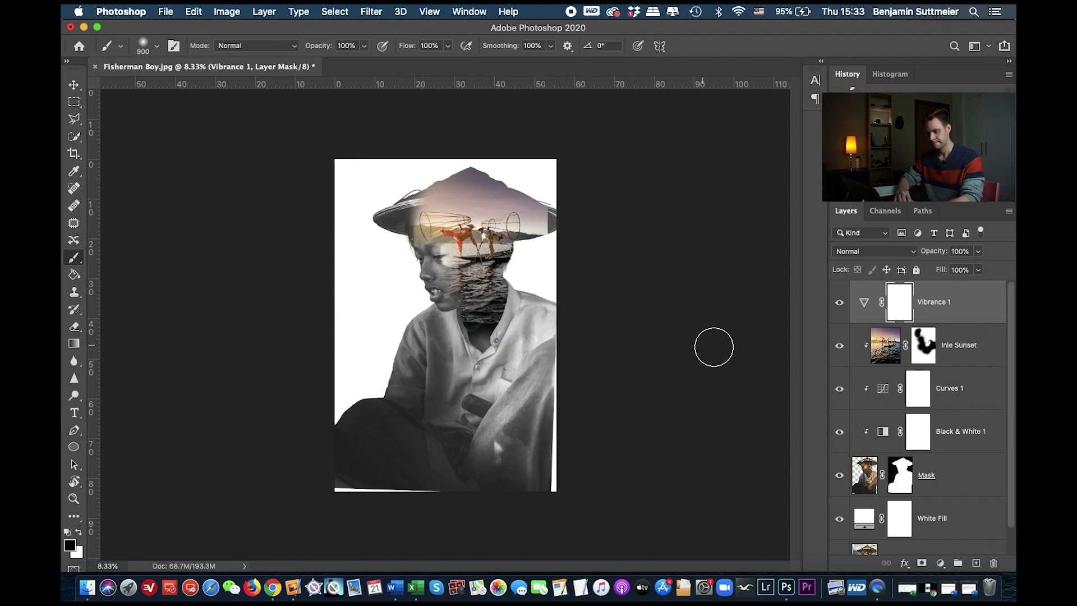
click(915, 440)
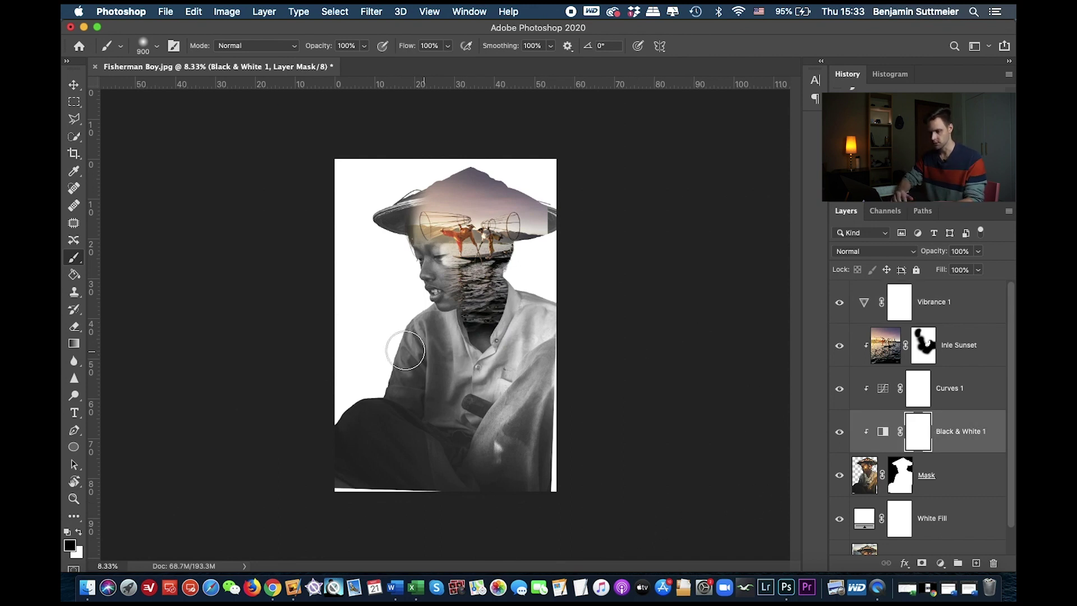
key(super+plus)
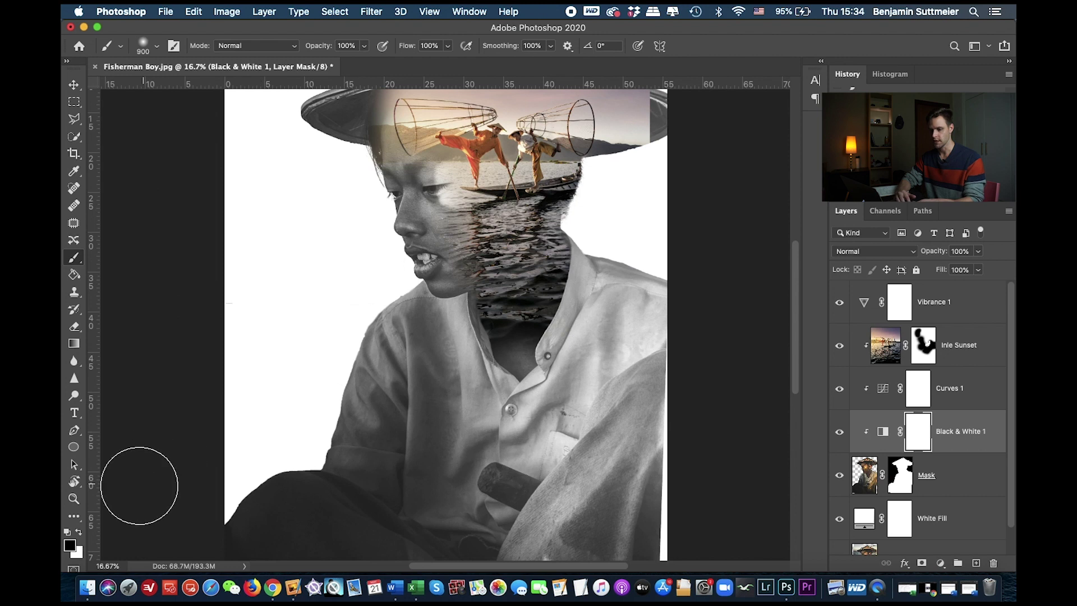
drag(320, 43, 279, 44)
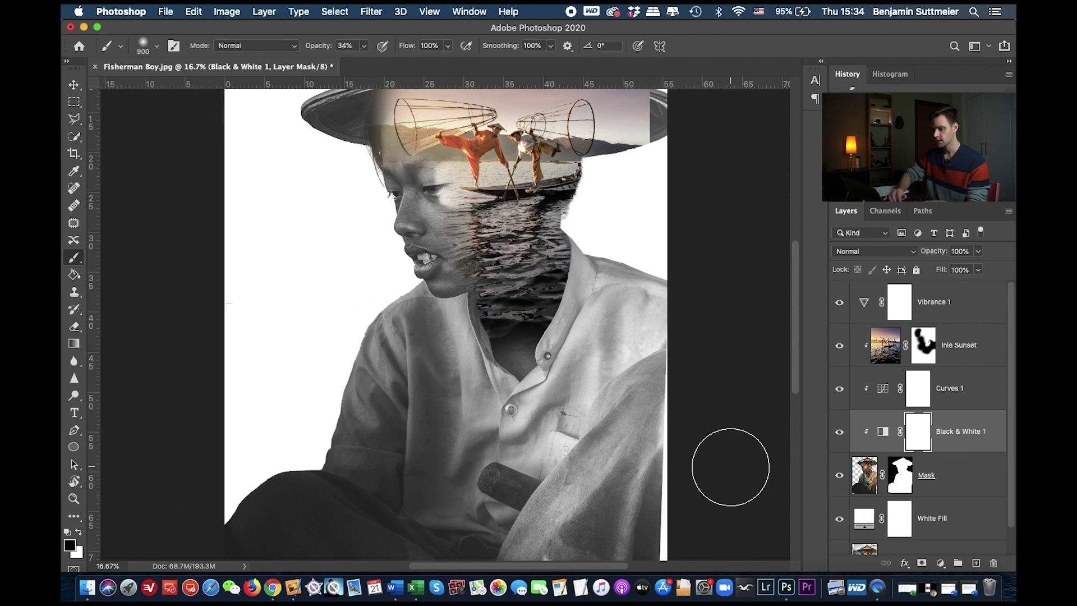
key(bracketright)
key(bracketright)
key(bracketright)
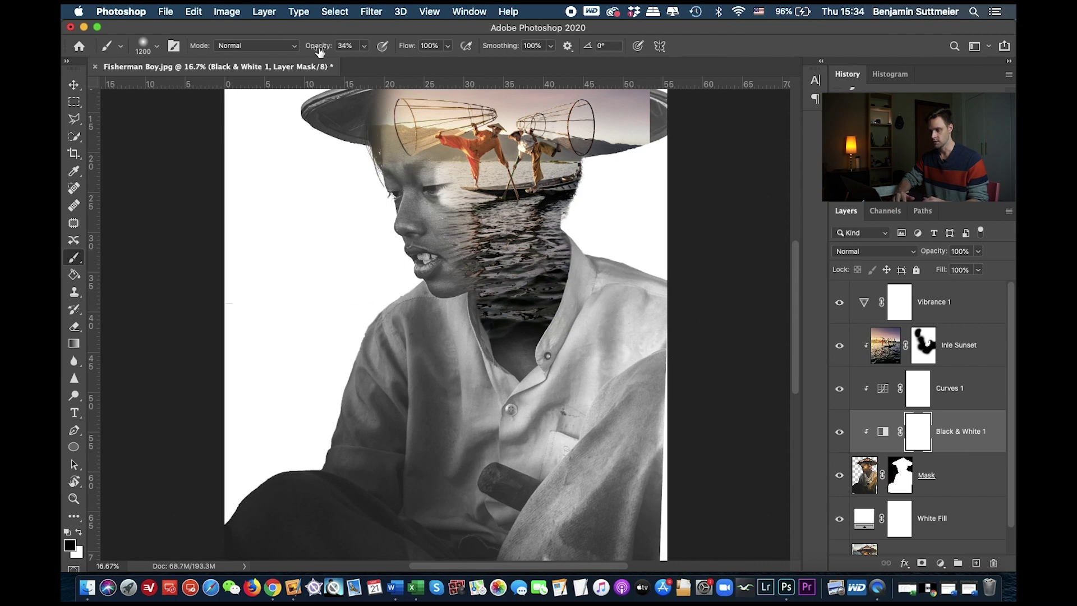
click(577, 423)
scroll(674, 365, down, 5)
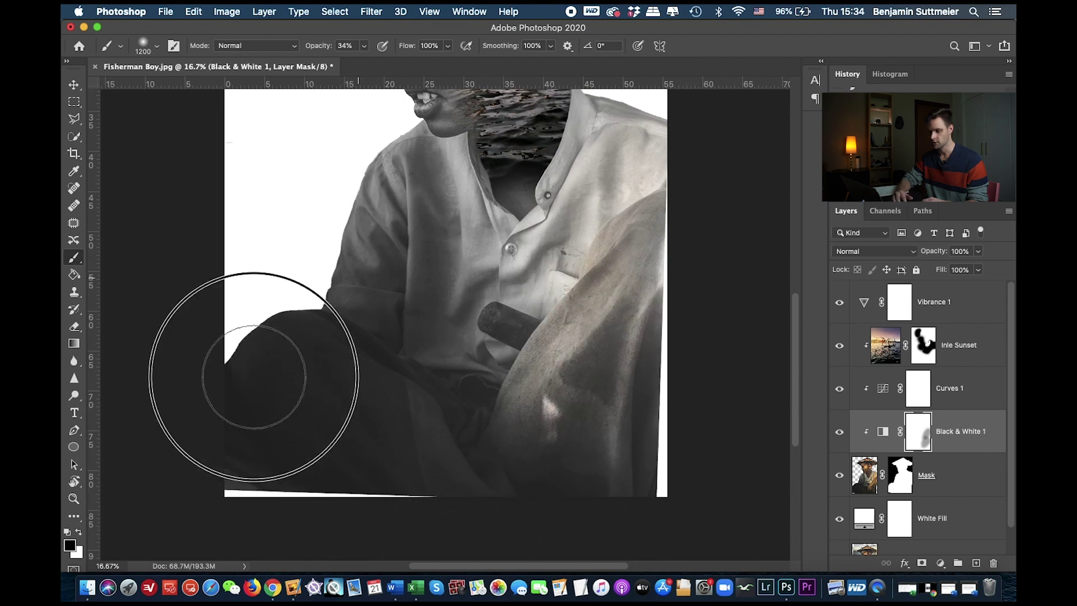
Continue painting black at 34% opacity on the Black & White 1 mask over the face, hat, shoulders and shirt to bring back faint colour
scroll(325, 264, up, 6)
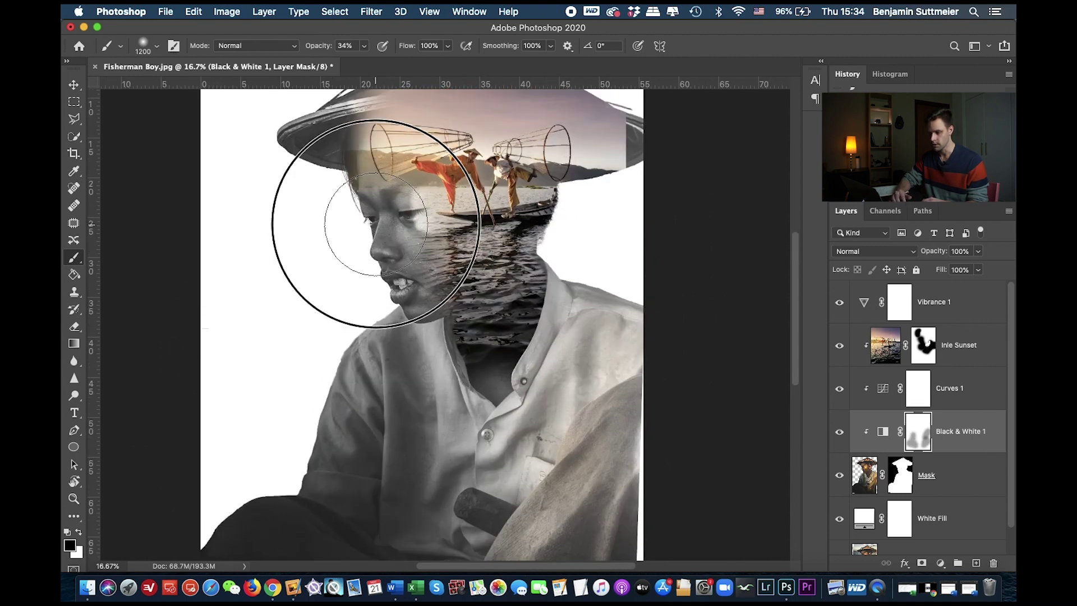
scroll(281, 241, up, 2)
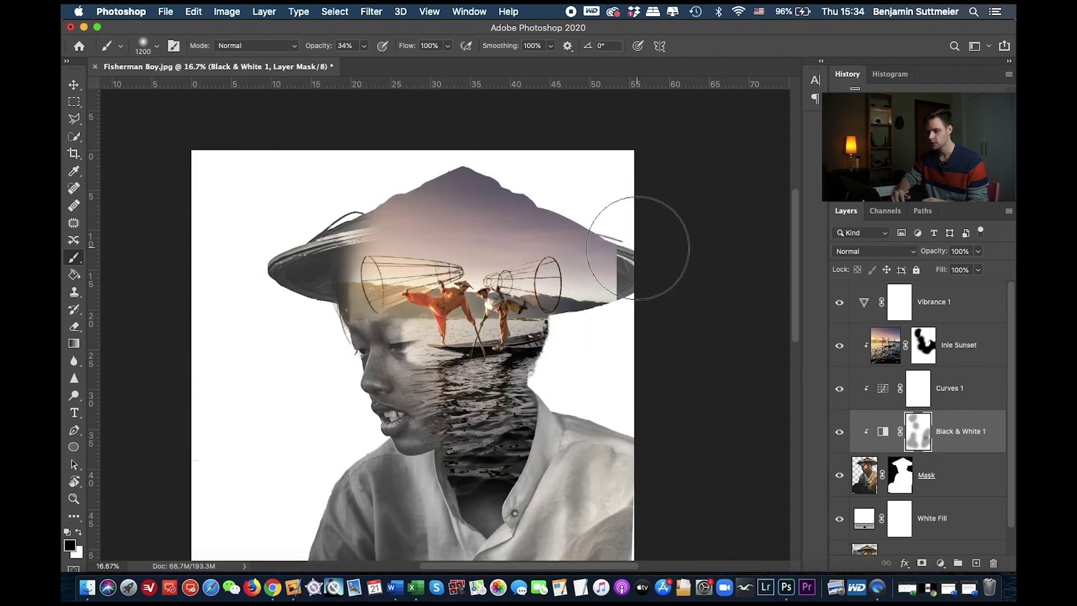
scroll(673, 336, down, 2)
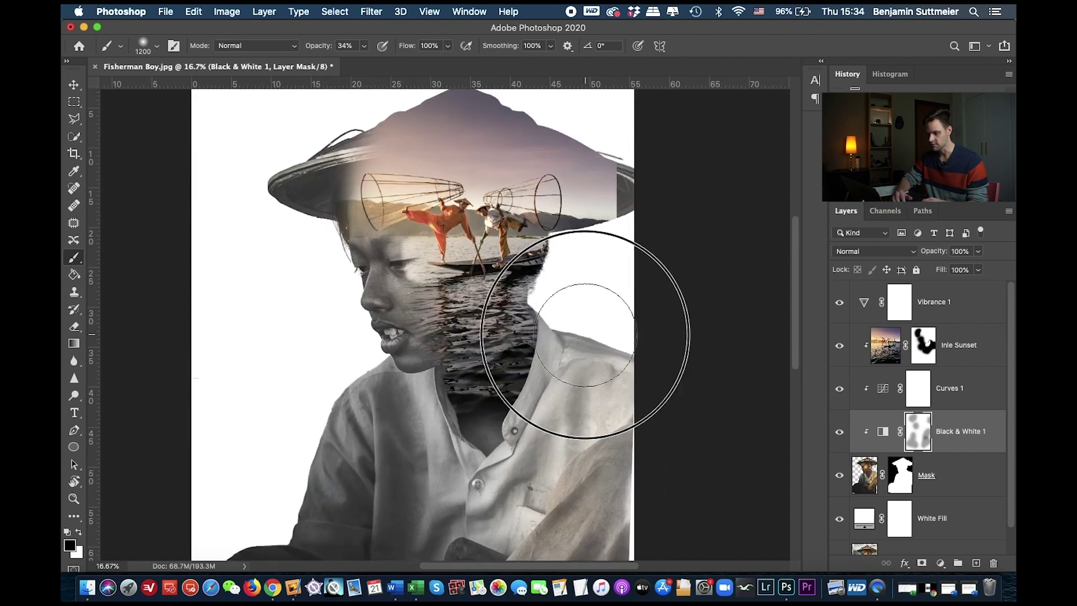
scroll(515, 502, down, 3)
scroll(515, 502, left, 3)
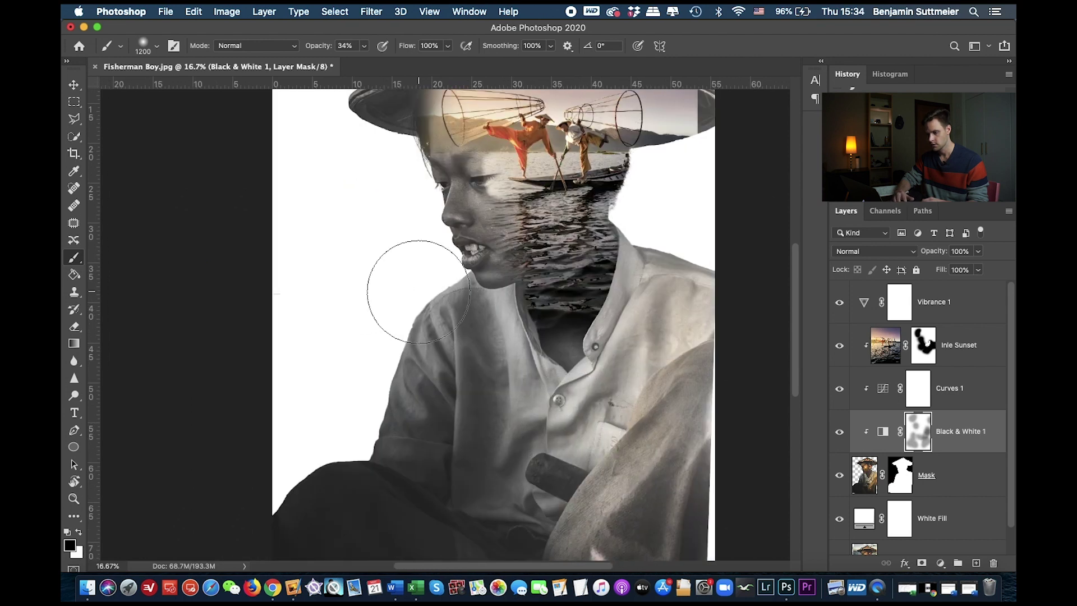
scroll(553, 456, down, 3)
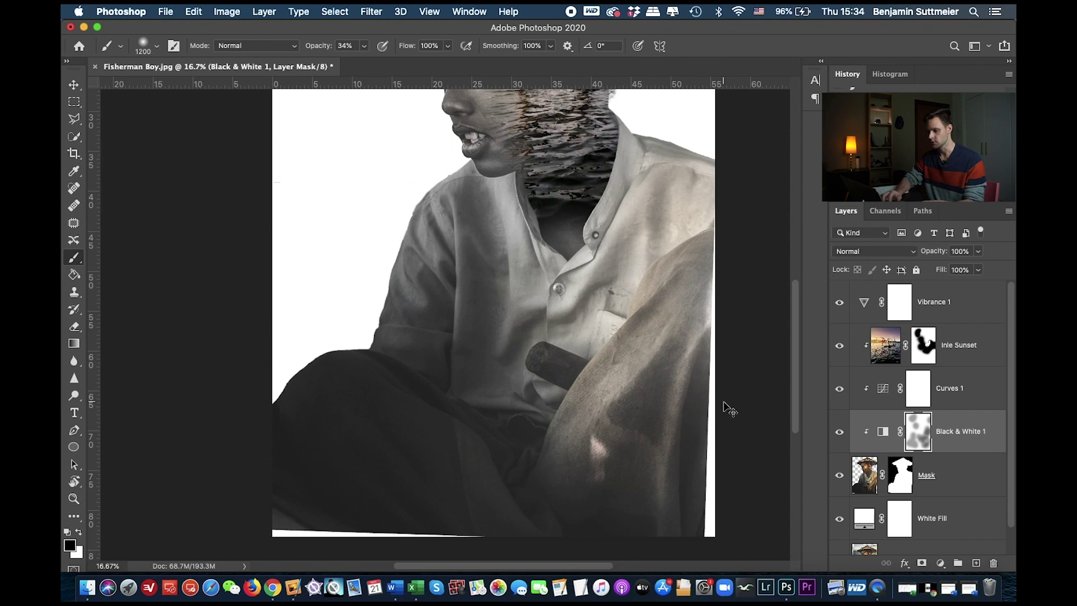
key(super+minus)
key(super+minus)
key(super+minus)
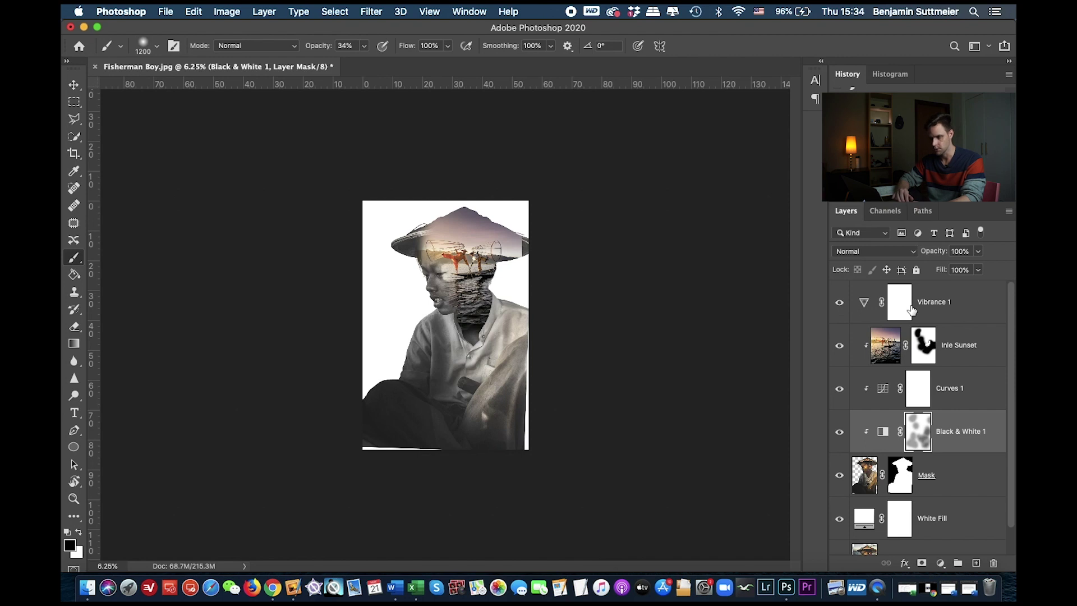
Select the White Fill layer and open Bagan Sunrise.jpg from the Triple Exposure folder with the sRGB IEC61966-2.1 profile assigned
scroll(862, 436, down, 2)
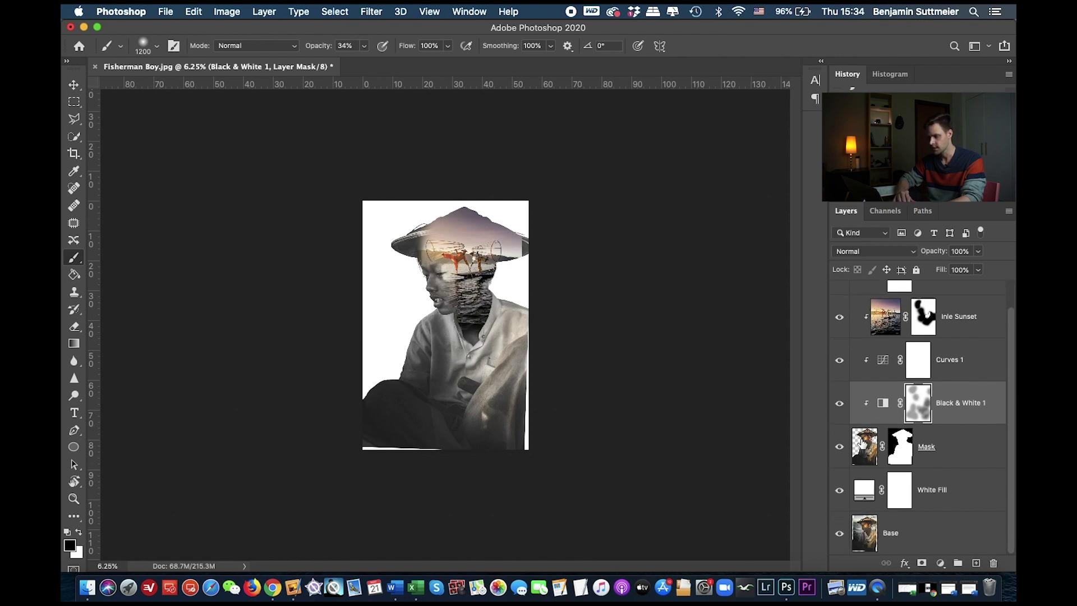
click(864, 491)
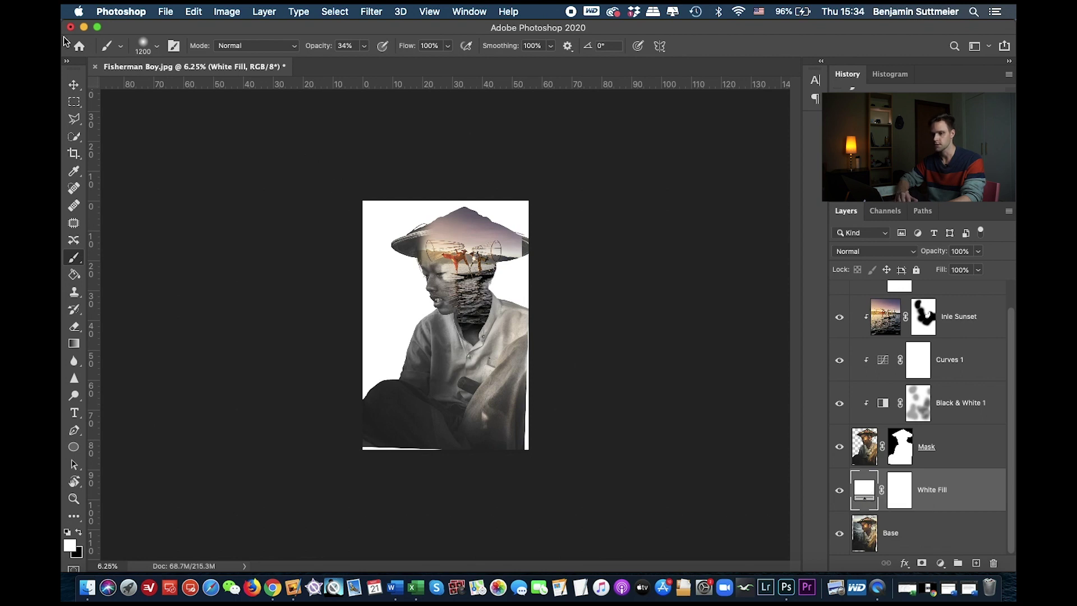
click(83, 27)
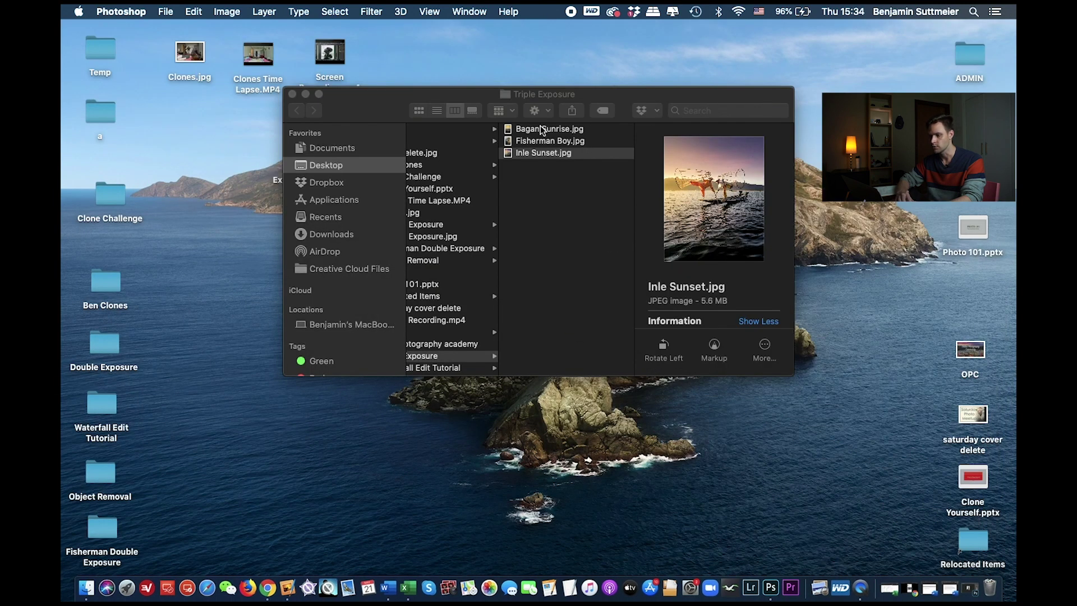
click(516, 131)
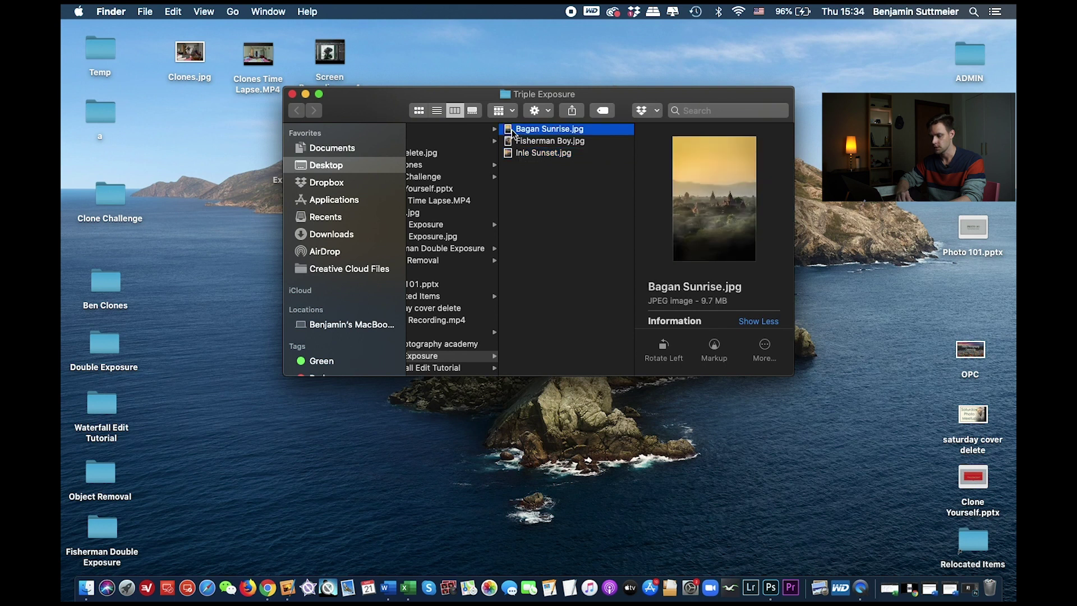
drag(510, 132, 772, 593)
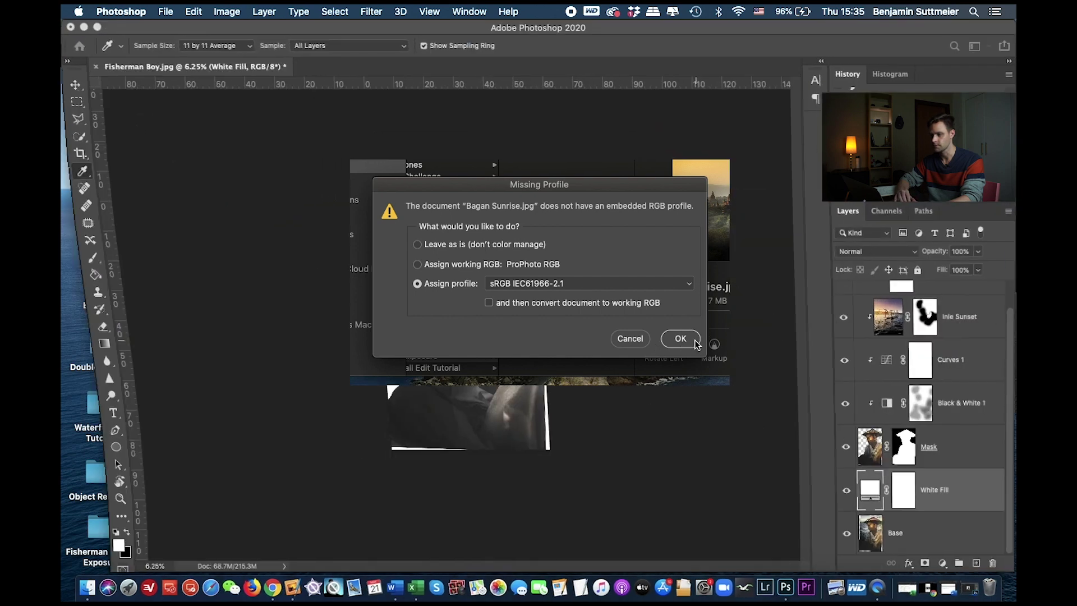
click(695, 342)
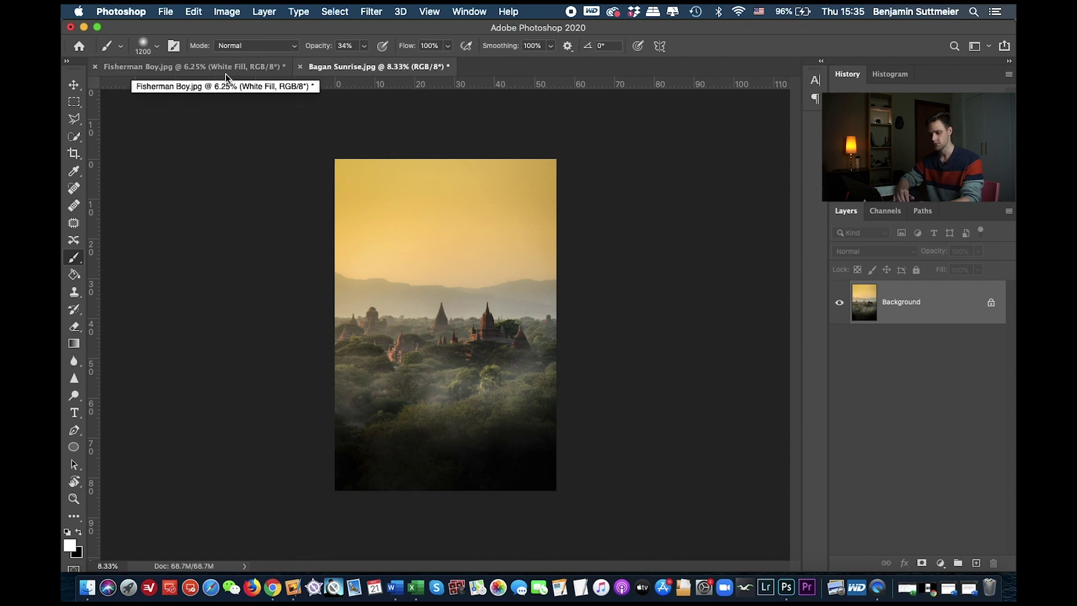
Copy the whole sunrise photo into the Fisherman Boy composite above White Fill and name the layer Bagan Sunrise
key(super+a)
key(super+c)
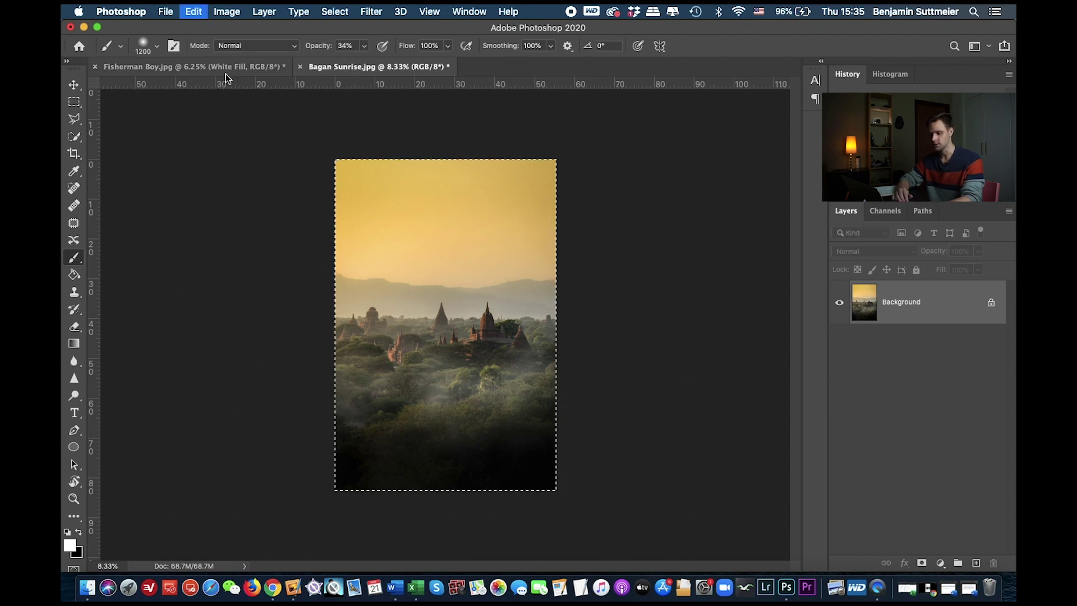
click(226, 73)
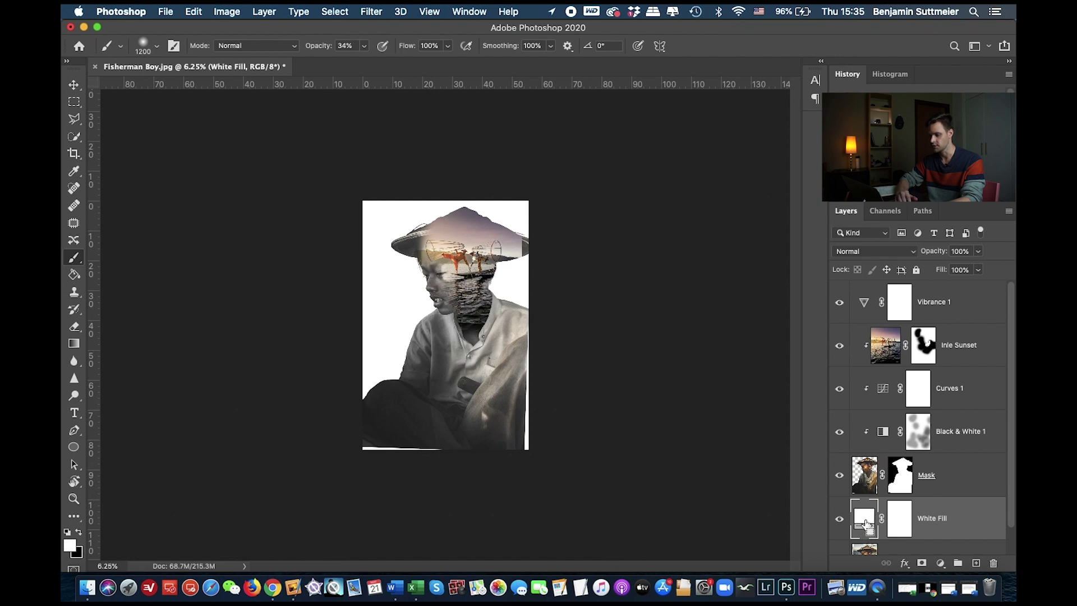
key(super+v)
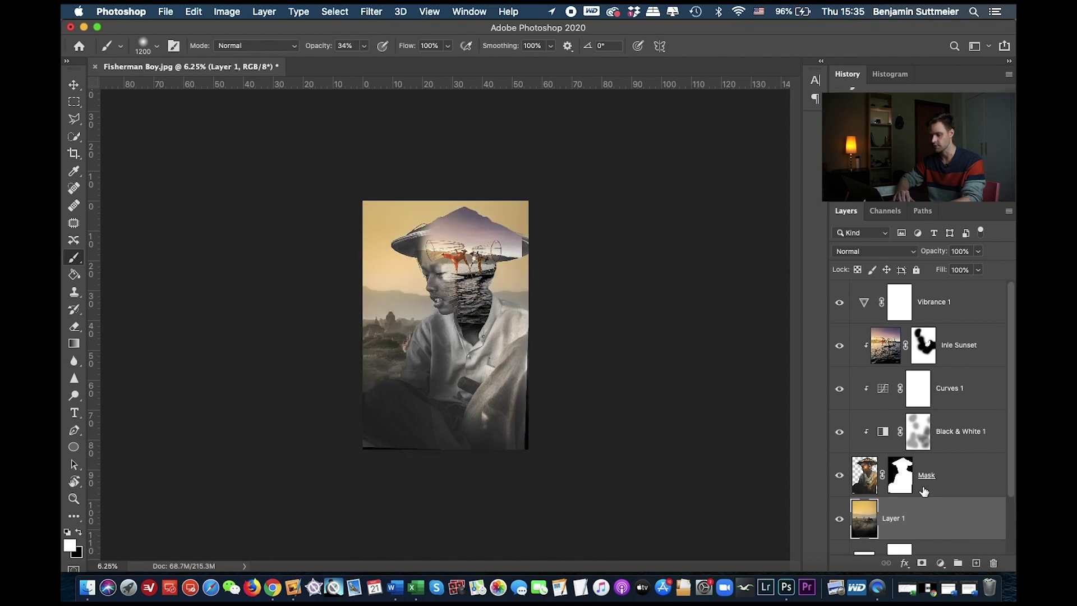
scroll(856, 440, down, 2)
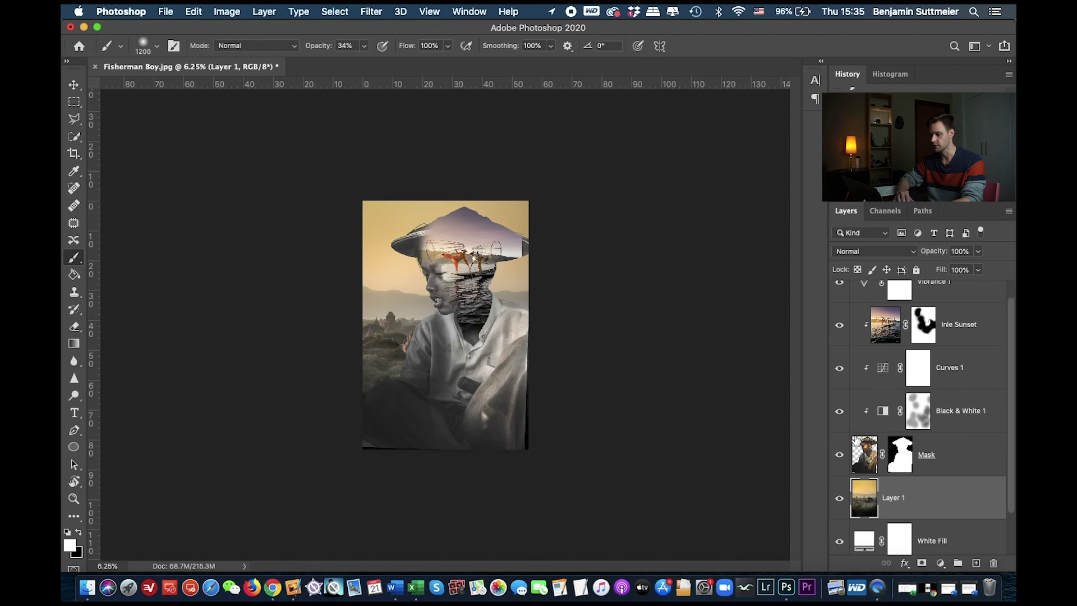
double_click(894, 497)
text(Bagan Sunrise)
key(Return)
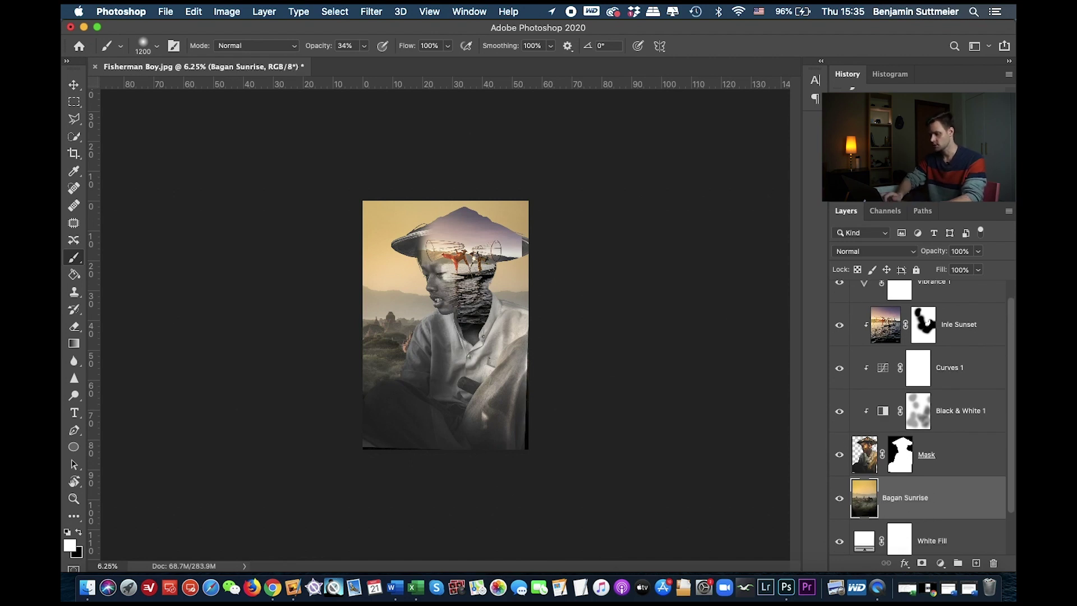
Try shifting the Bagan Sunrise layer upward behind the boy, and remove the layer from the composite
click(73, 89)
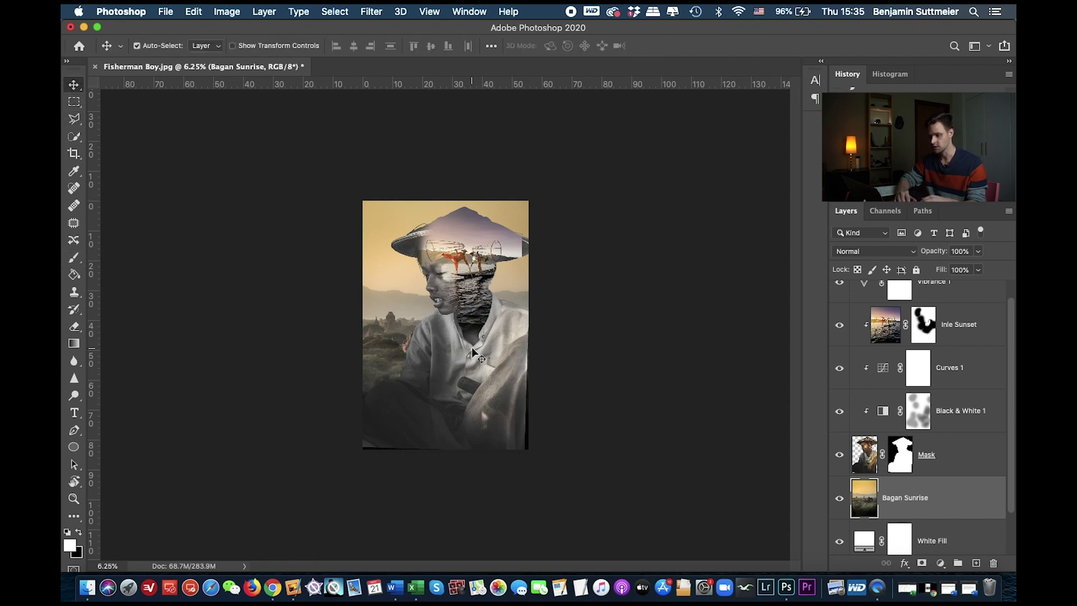
drag(471, 349, 471, 330)
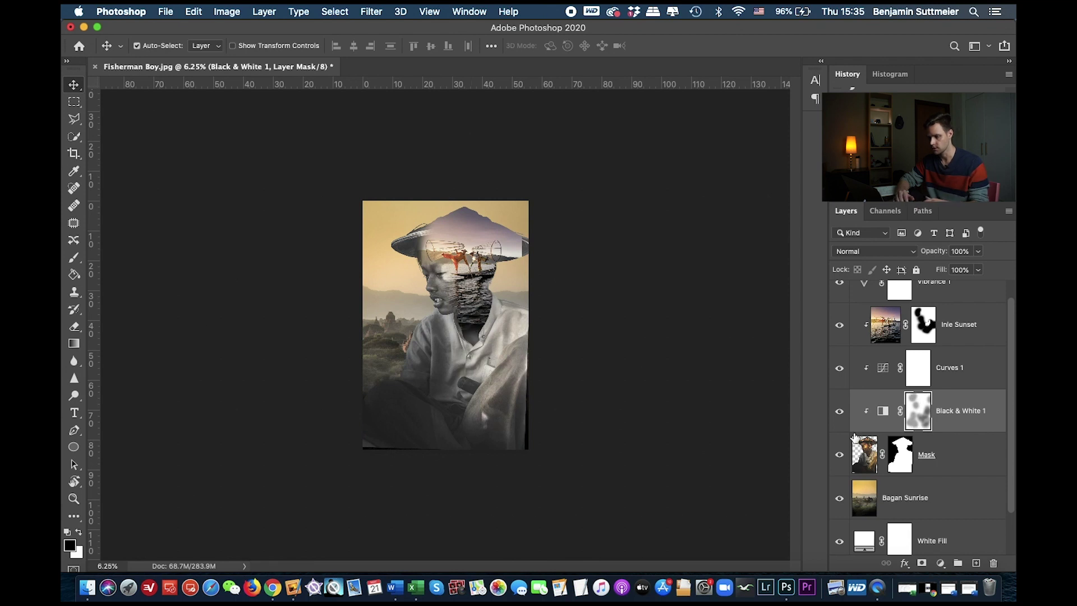
click(867, 498)
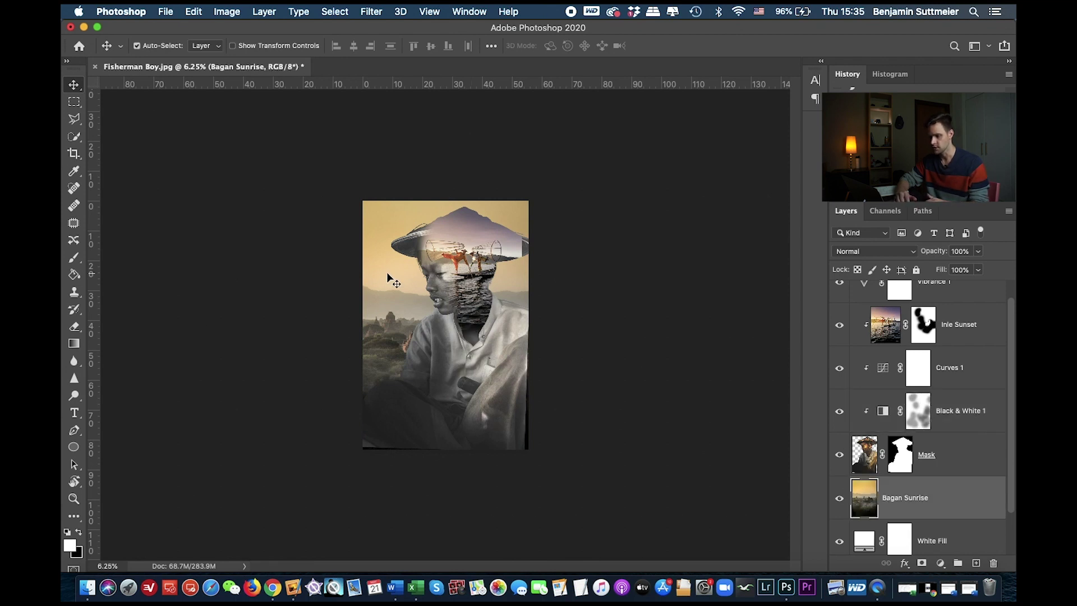
drag(383, 306, 395, 280)
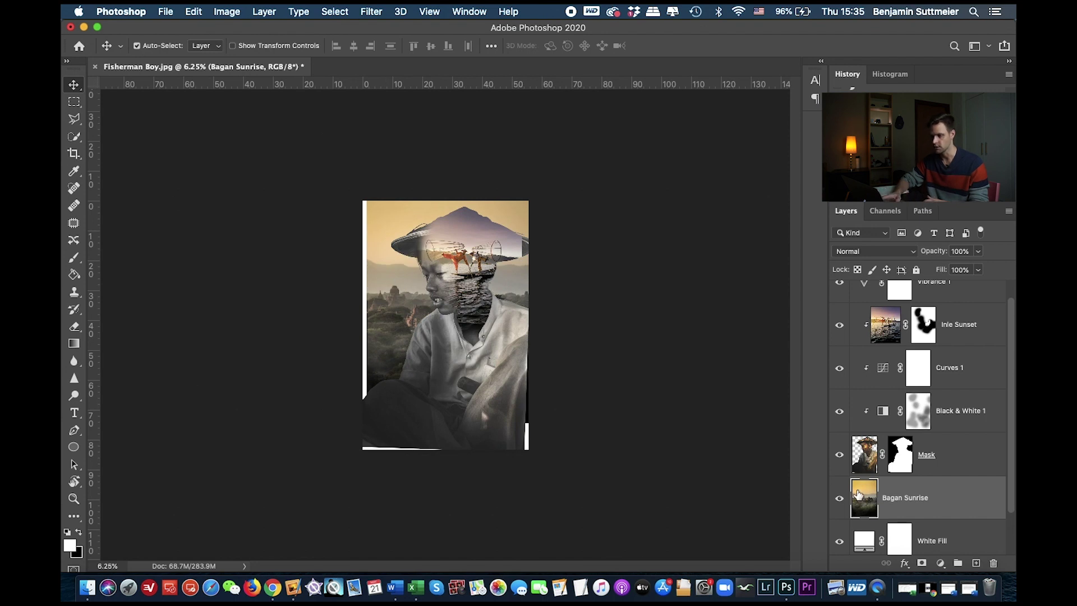
key(super+shift+bracketleft)
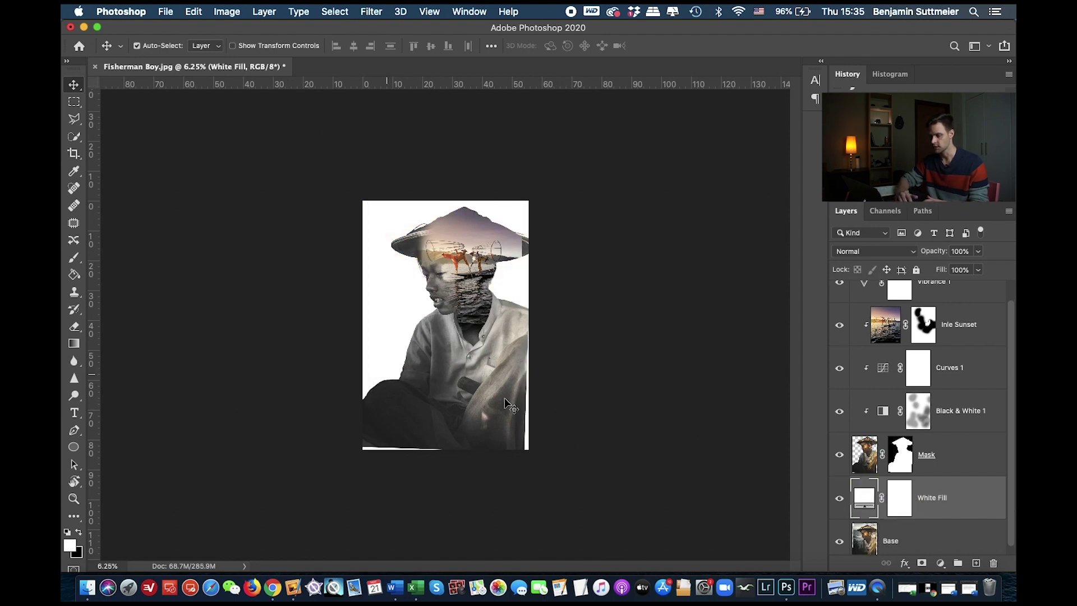
Resize the Fisherman Boy composite to 3000 × 4500 pixels
click(229, 12)
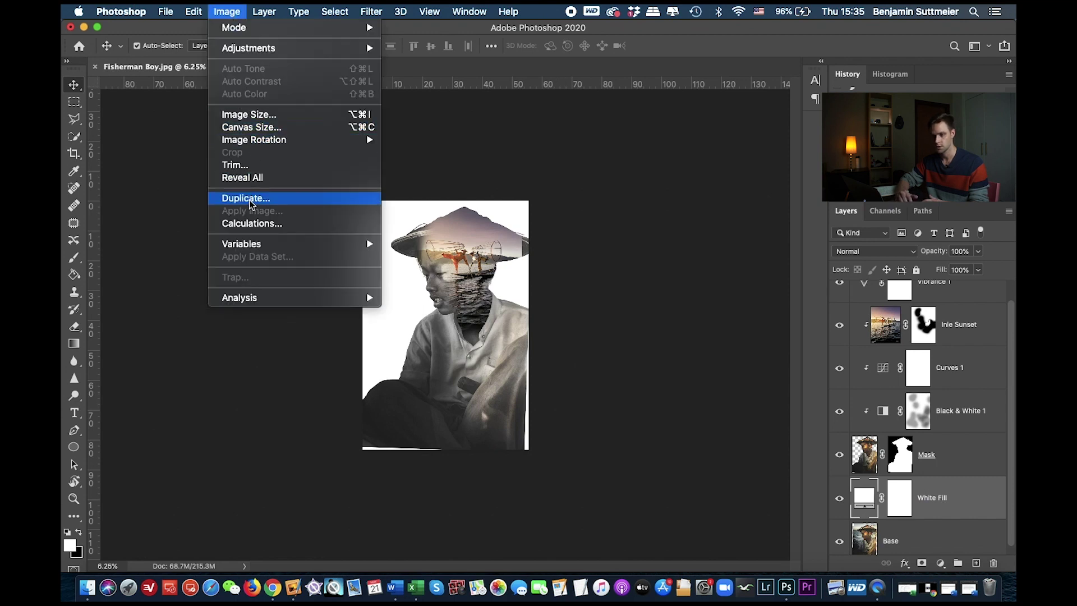
click(254, 115)
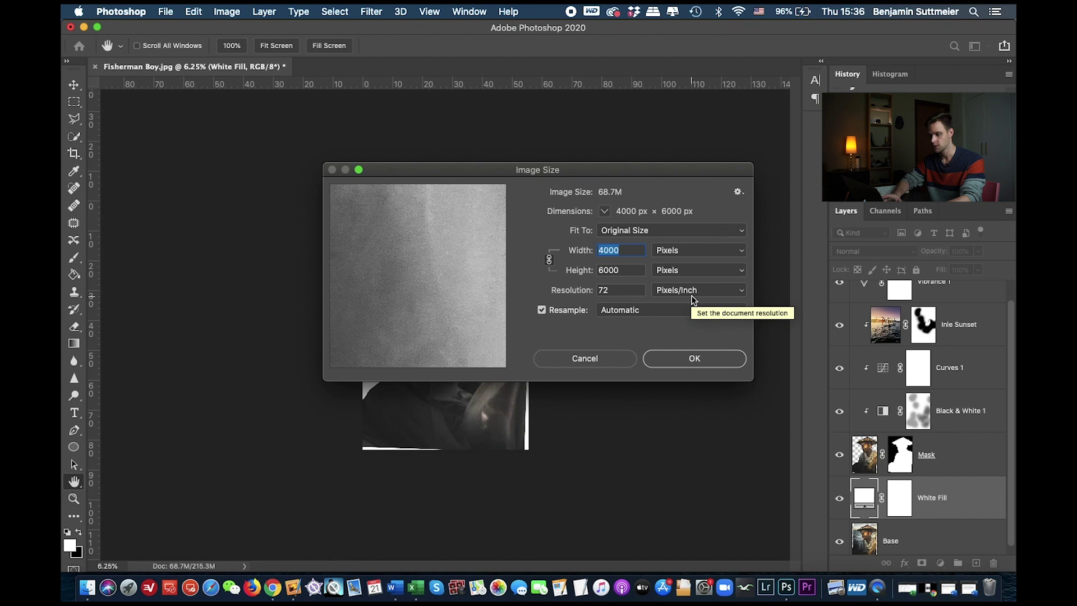
text(3000)
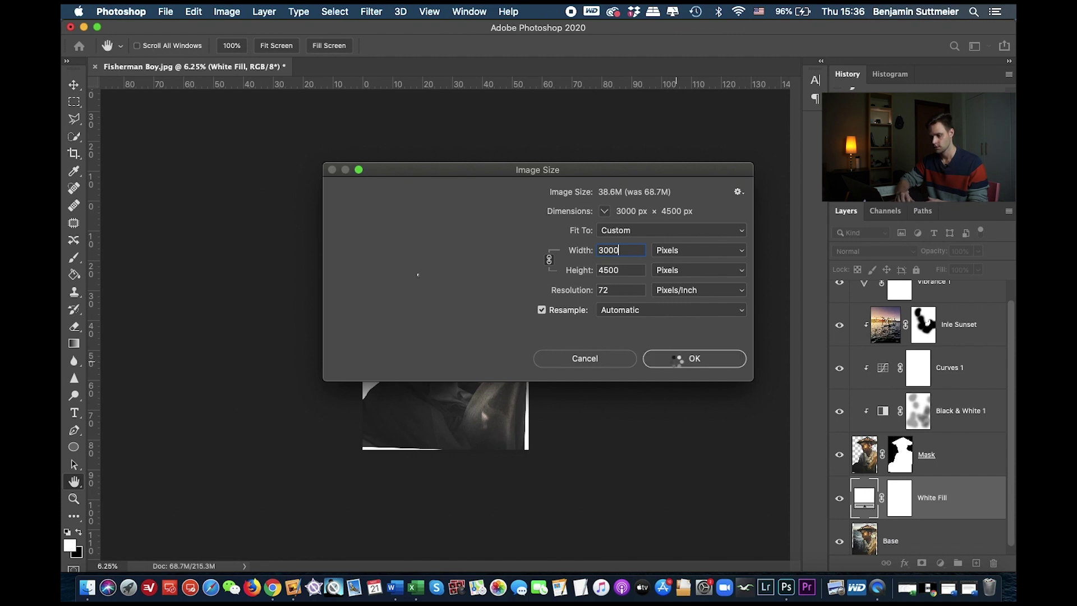
click(676, 360)
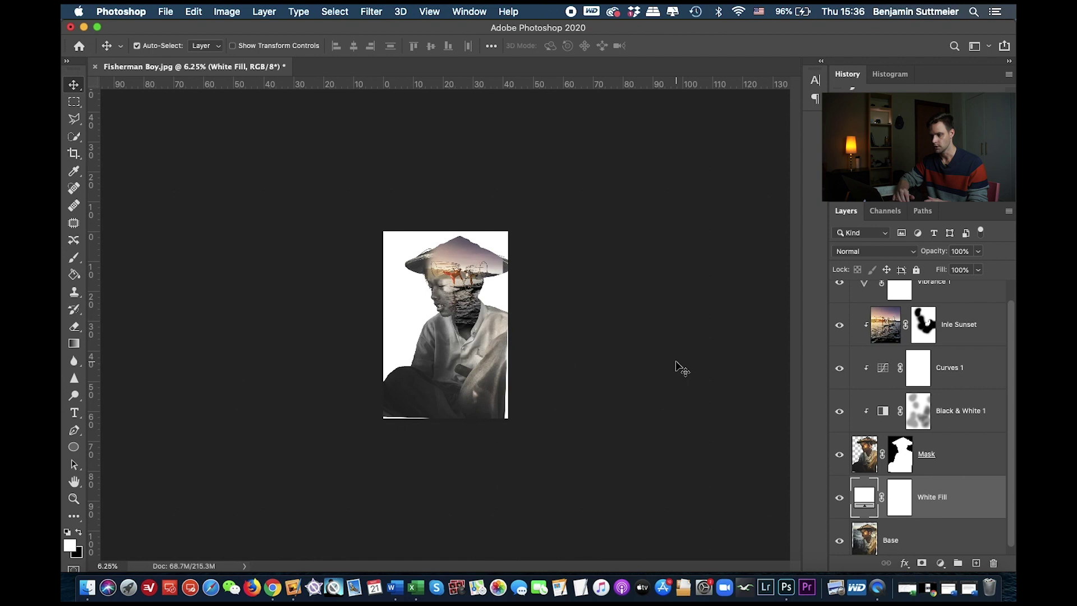
key(super+equal)
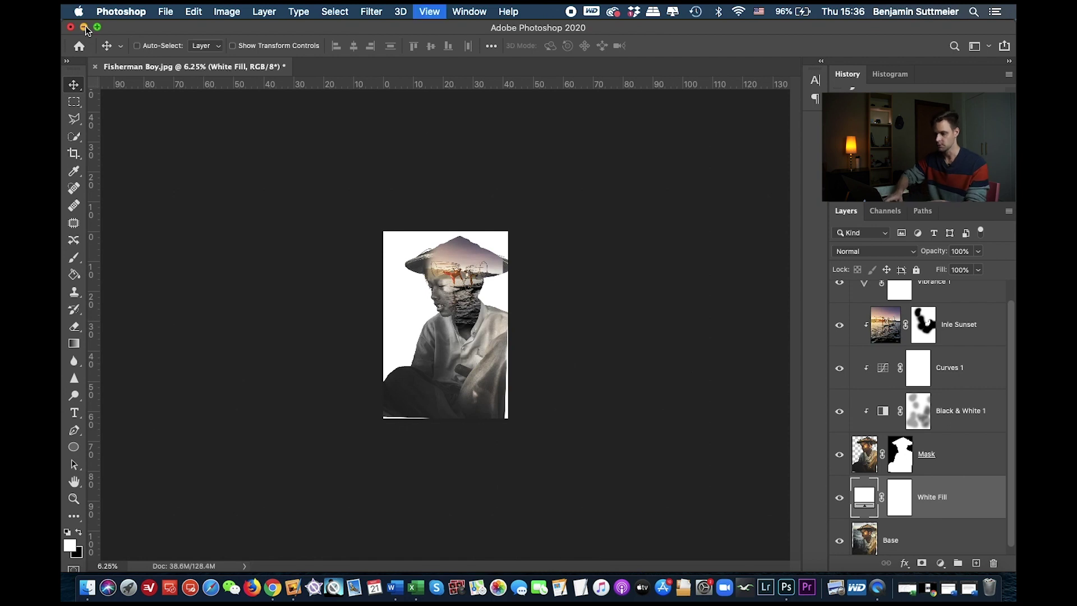
Open Bagan Sunrise.jpg with the sRGB IEC61966-2.1 profile assigned and copy the whole photo into the Fisherman Boy composite above White Fill
click(83, 27)
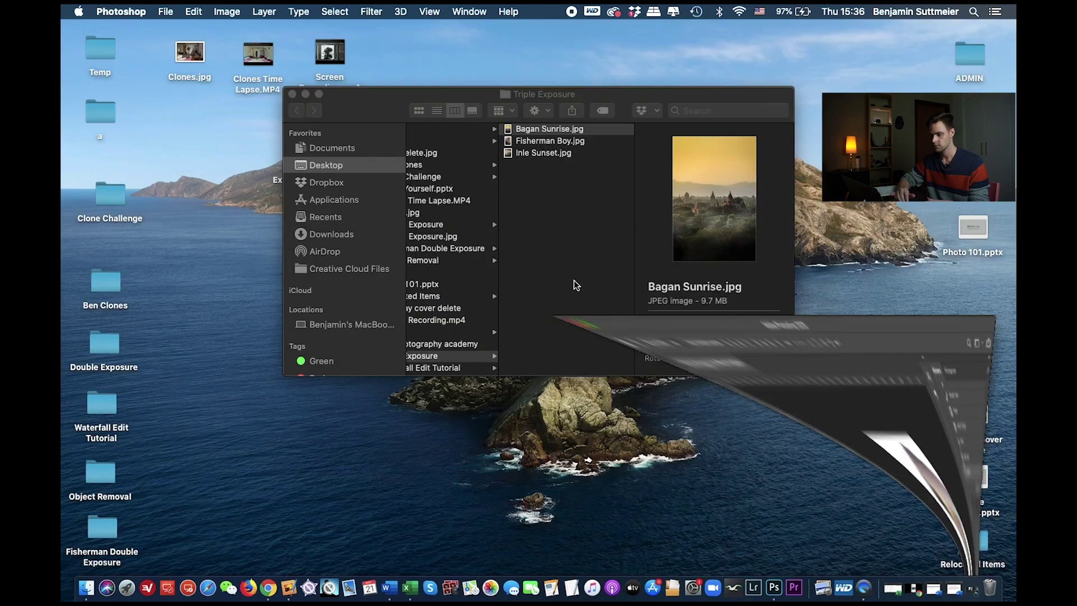
drag(512, 134, 767, 590)
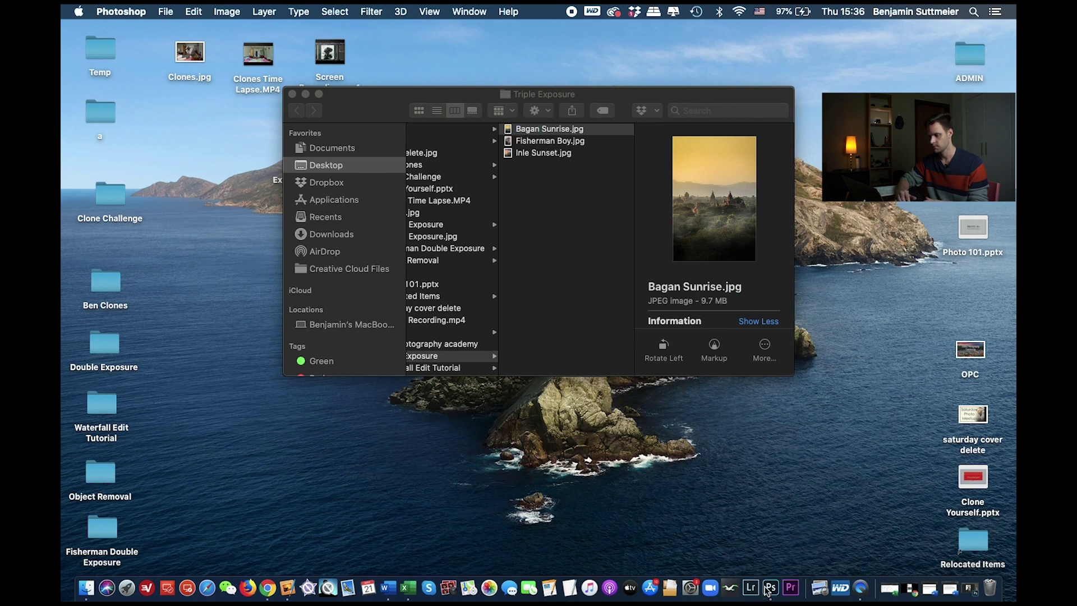
click(680, 338)
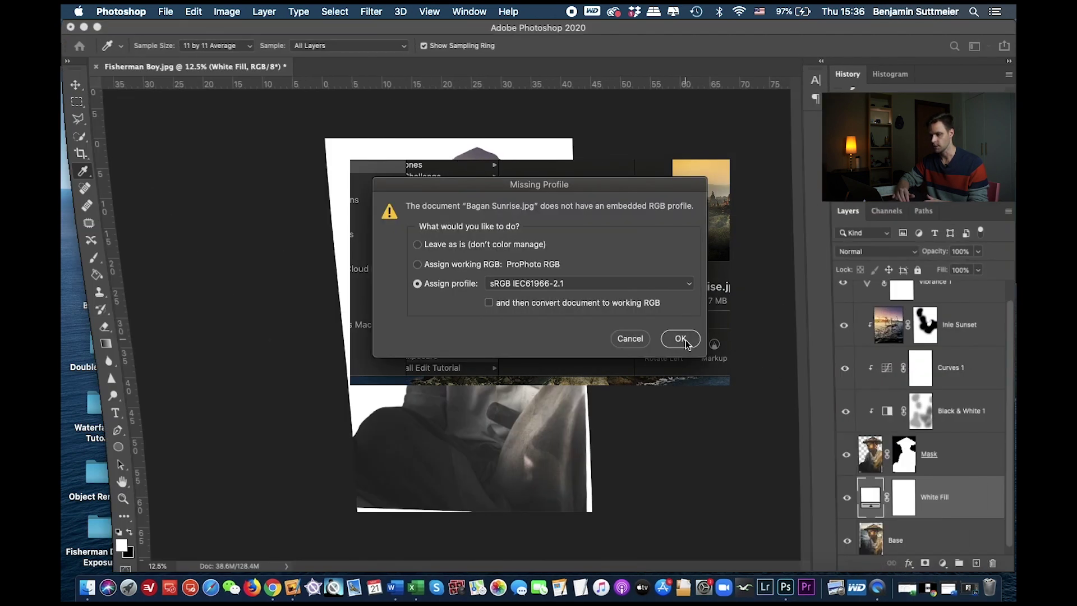
key(super+a)
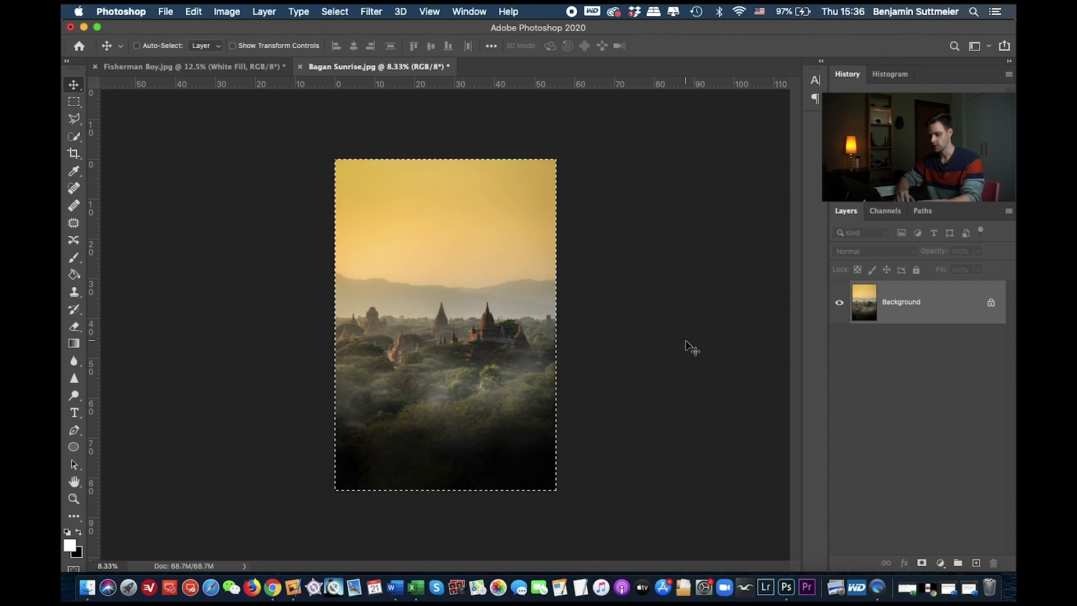
key(super+w)
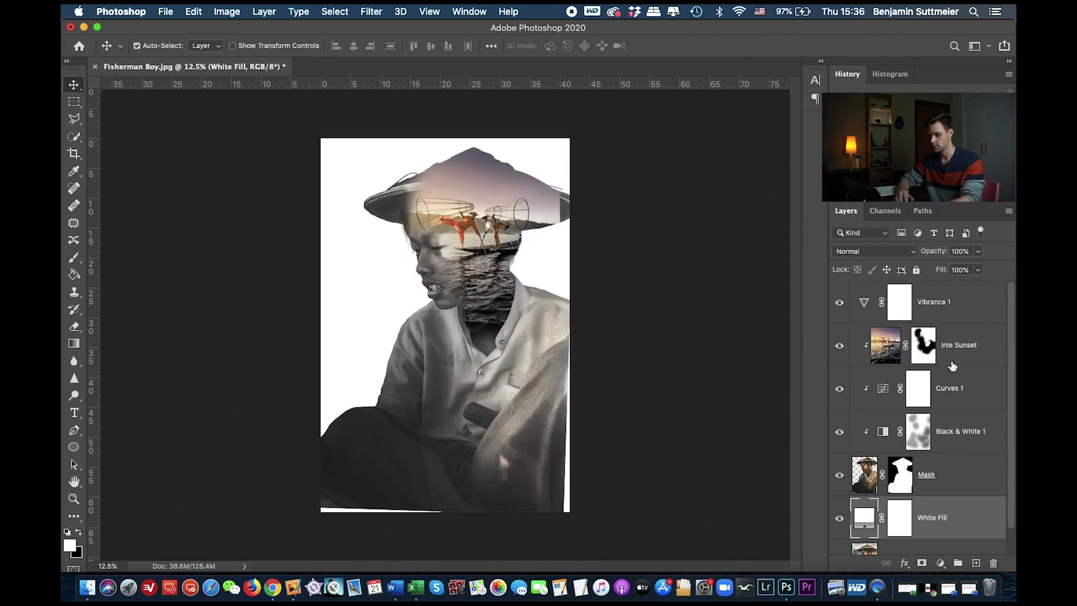
key(super+v)
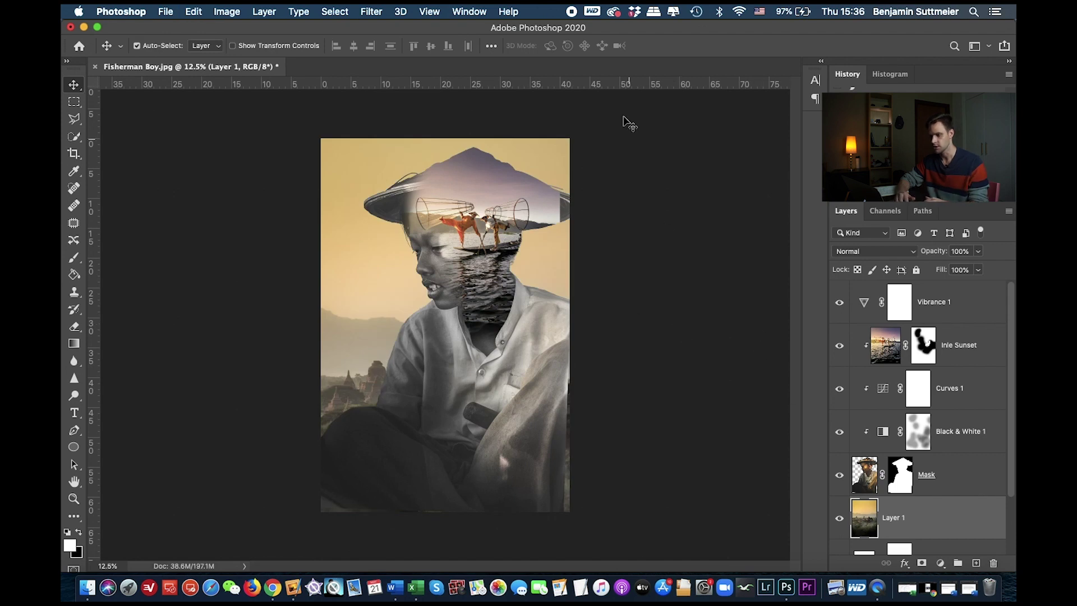
Shift the pasted sunrise layer upward until the temples sit beside the boy's head, and rename the layer Bagan
drag(364, 303, 358, 196)
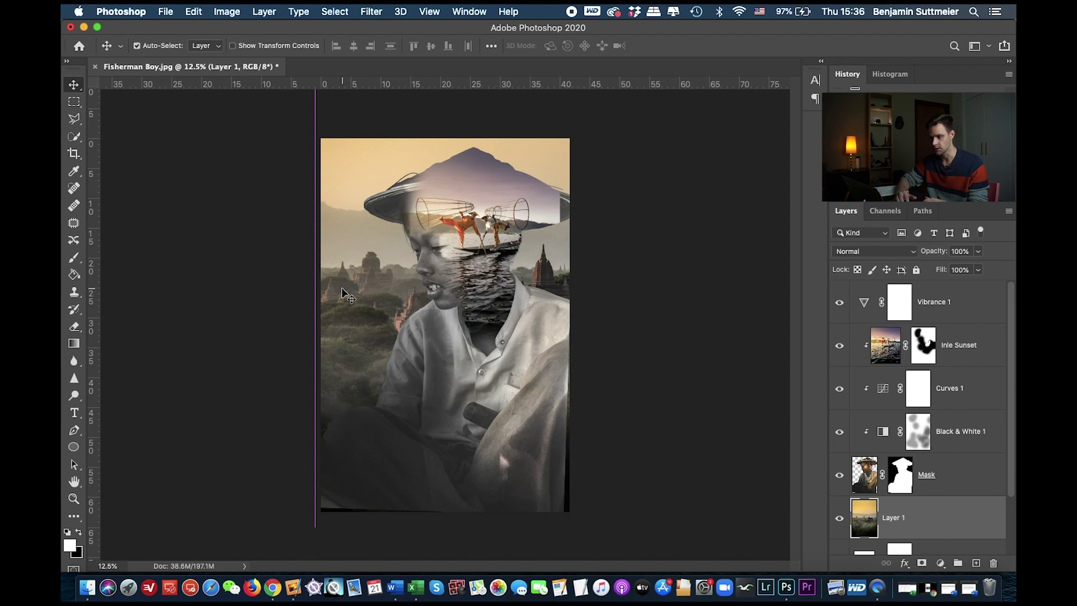
drag(343, 287, 344, 286)
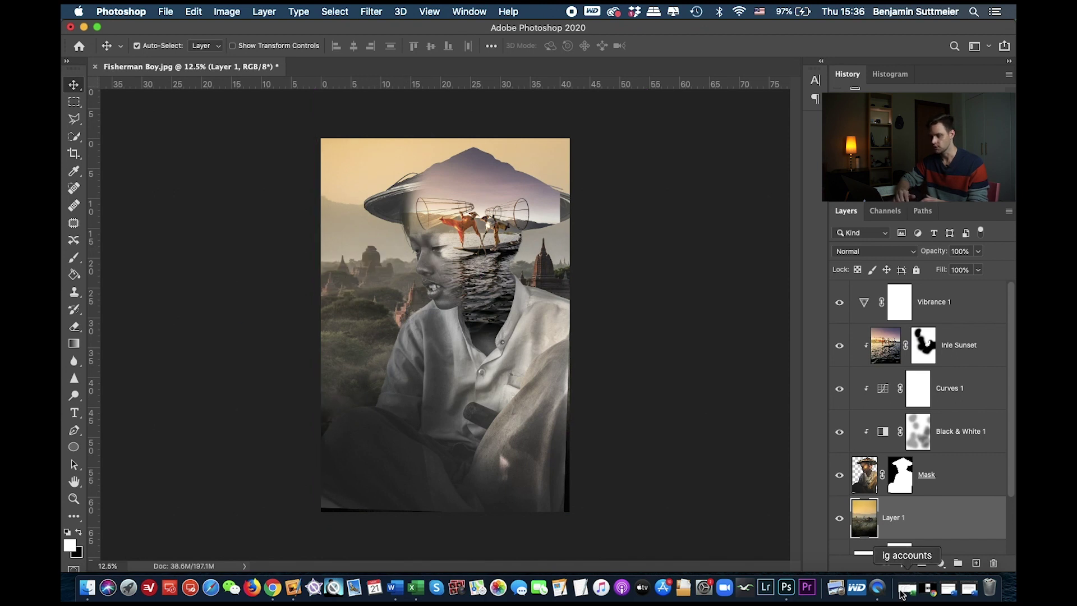
double_click(892, 517)
text(Bagan)
key(Return)
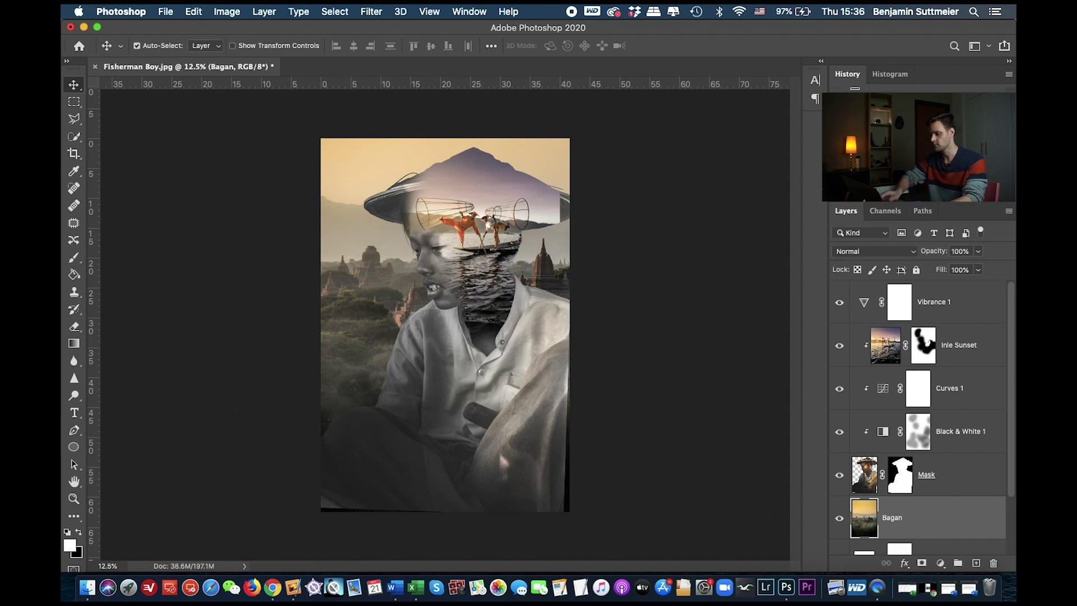
Lower the Bagan layer's opacity to 68% and add a Hue/Saturation adjustment layer above it
drag(939, 252, 918, 251)
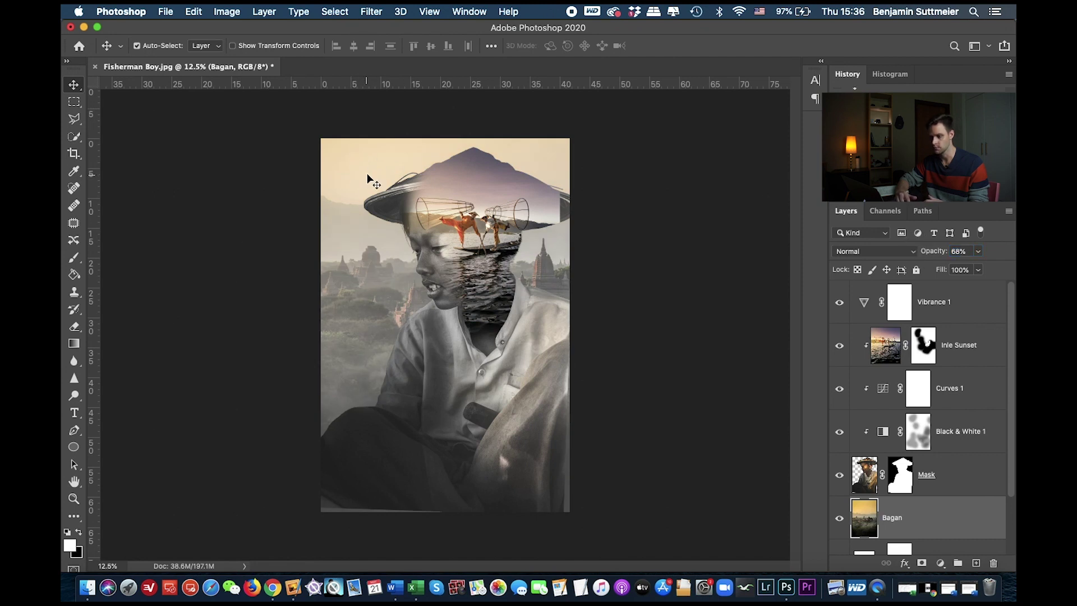
click(940, 564)
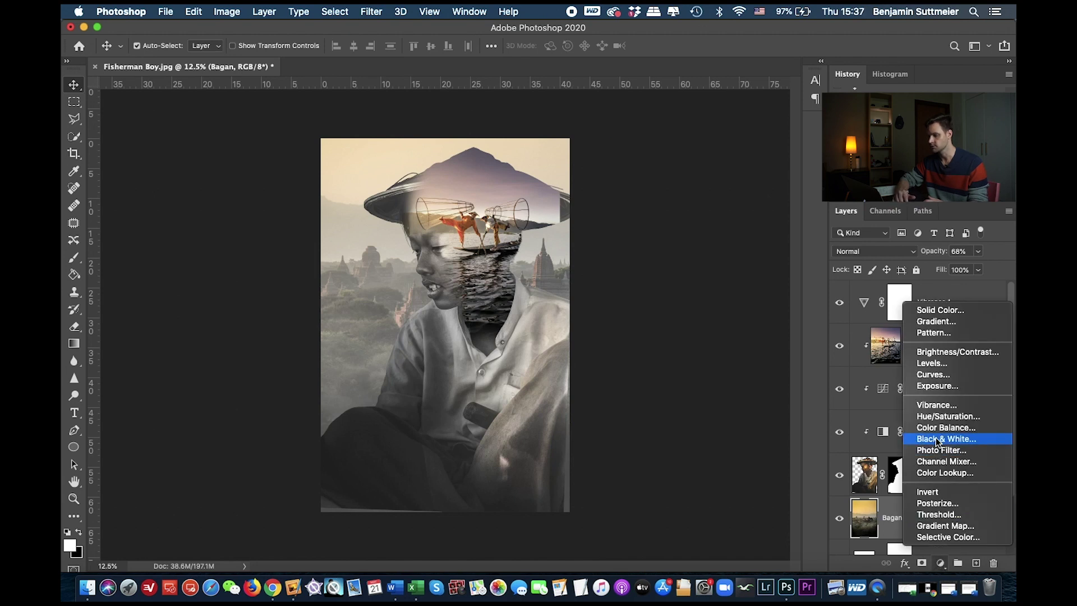
click(942, 418)
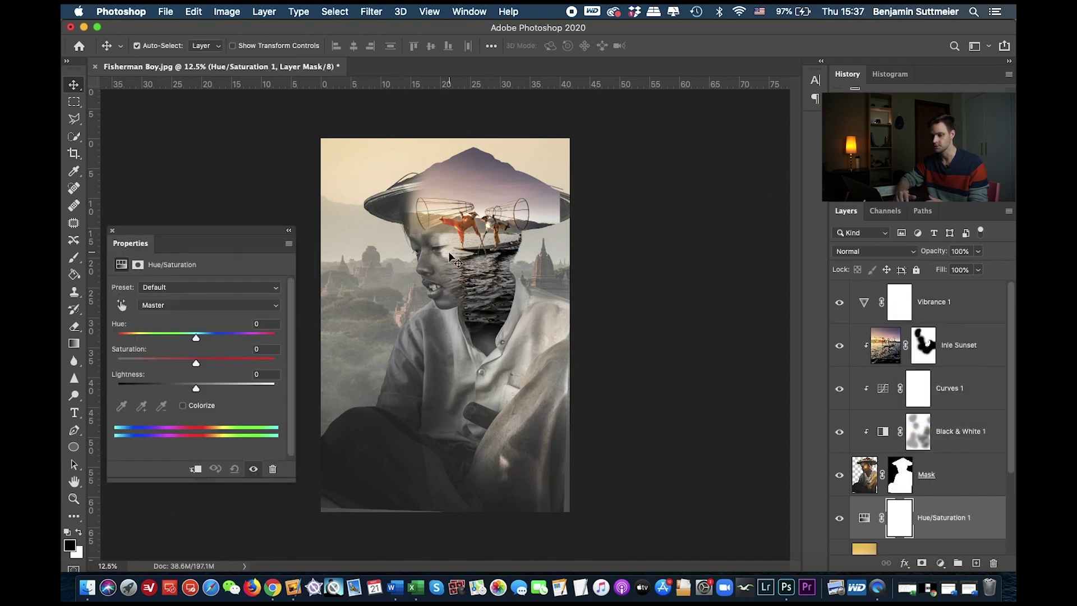
click(211, 311)
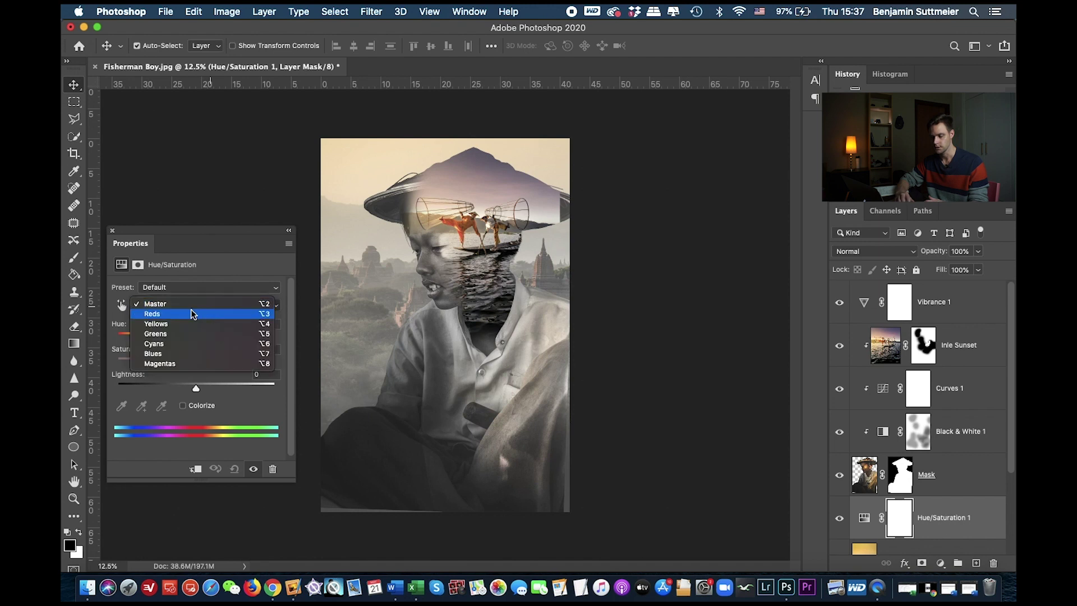
click(211, 260)
drag(196, 363, 253, 361)
key(super+z)
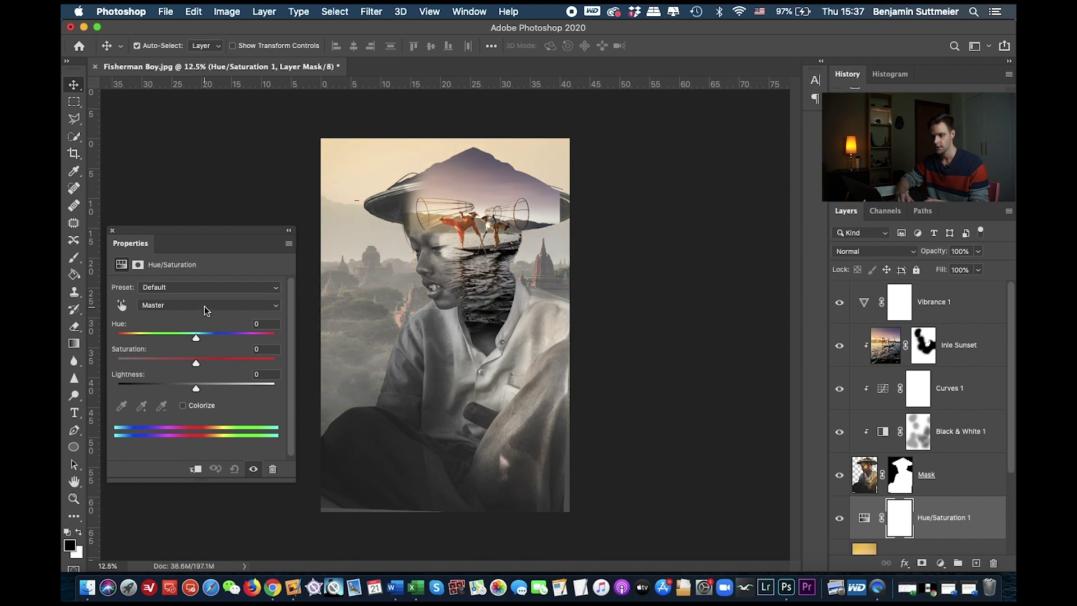
Set the saturation of the Yellows to -75 in the Hue/Saturation adjustment above Bagan
click(204, 307)
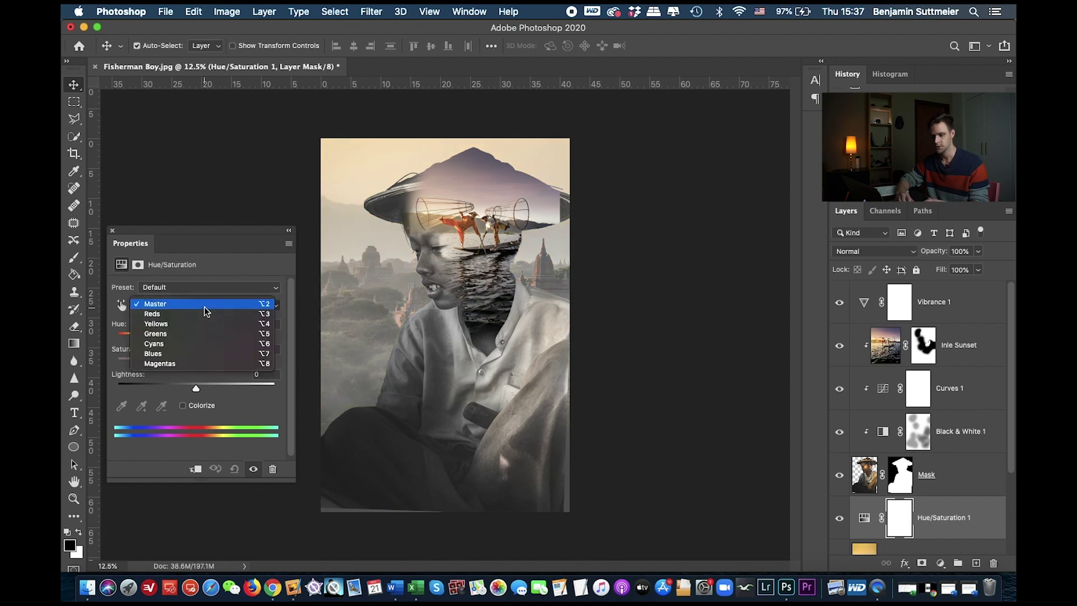
click(168, 325)
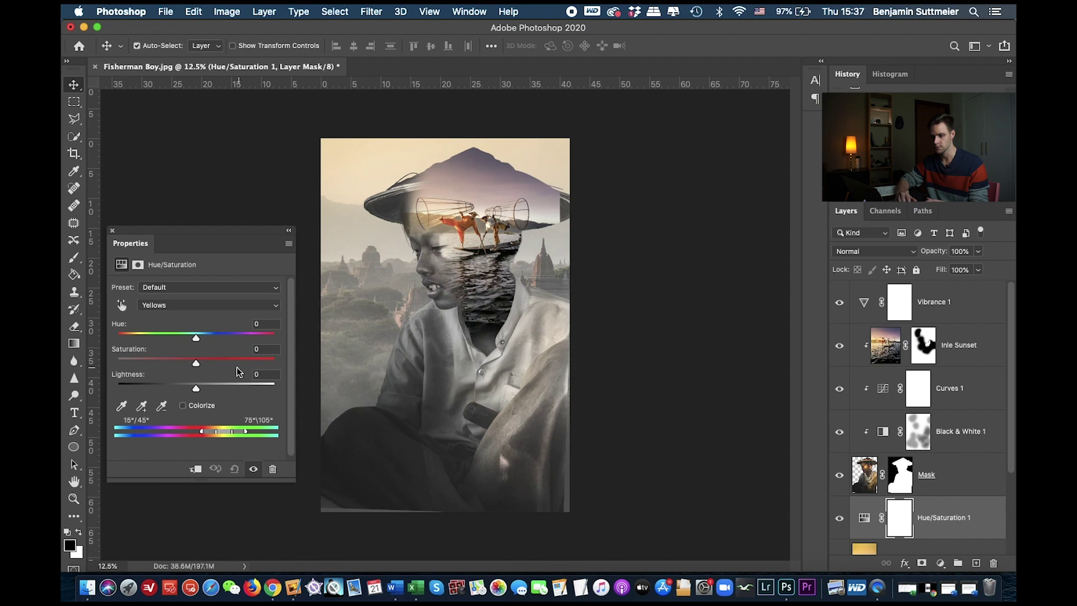
drag(196, 364, 137, 359)
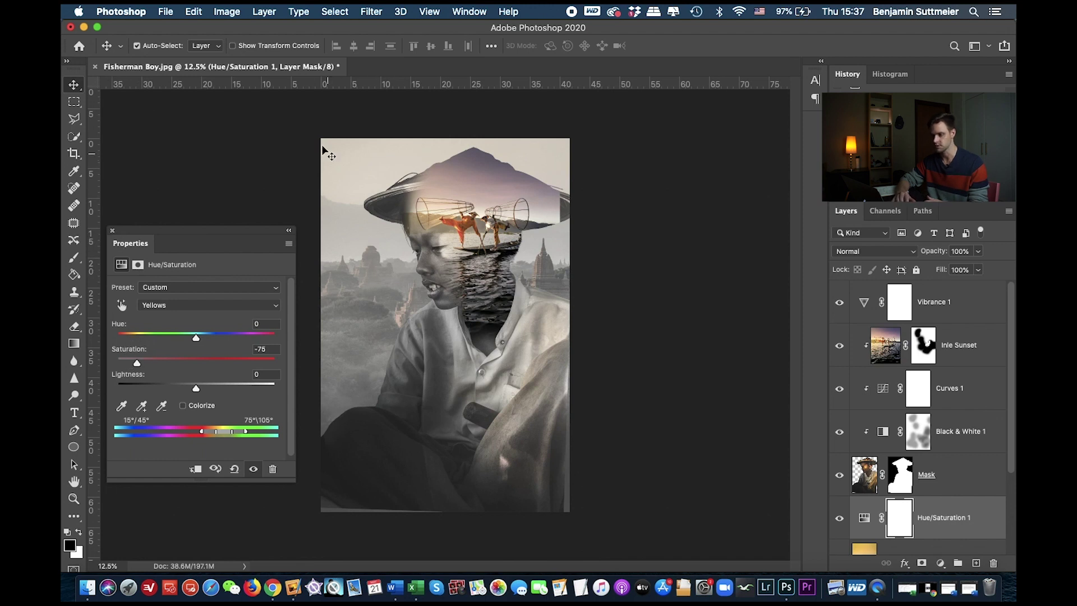
click(112, 231)
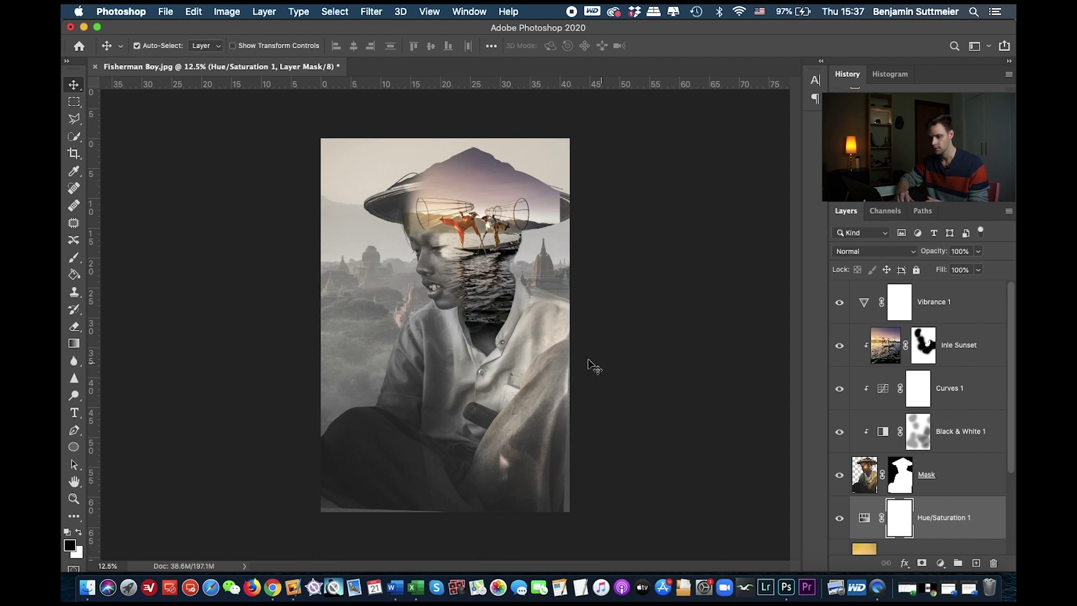
Lower the opacity of the Bagan layer to 48%
scroll(873, 520, down, 2)
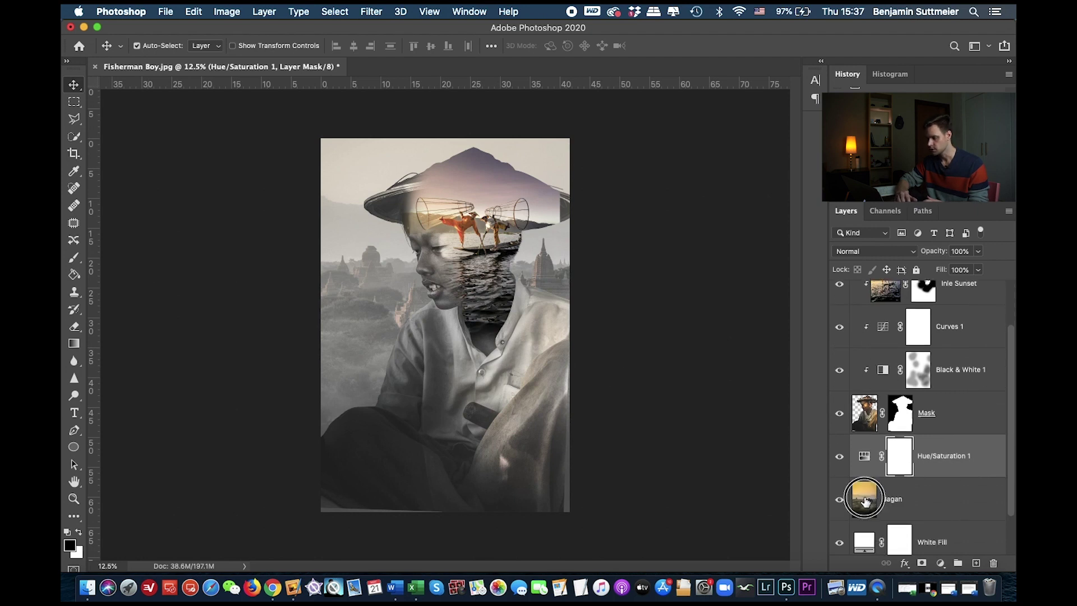
click(863, 498)
drag(936, 254, 922, 254)
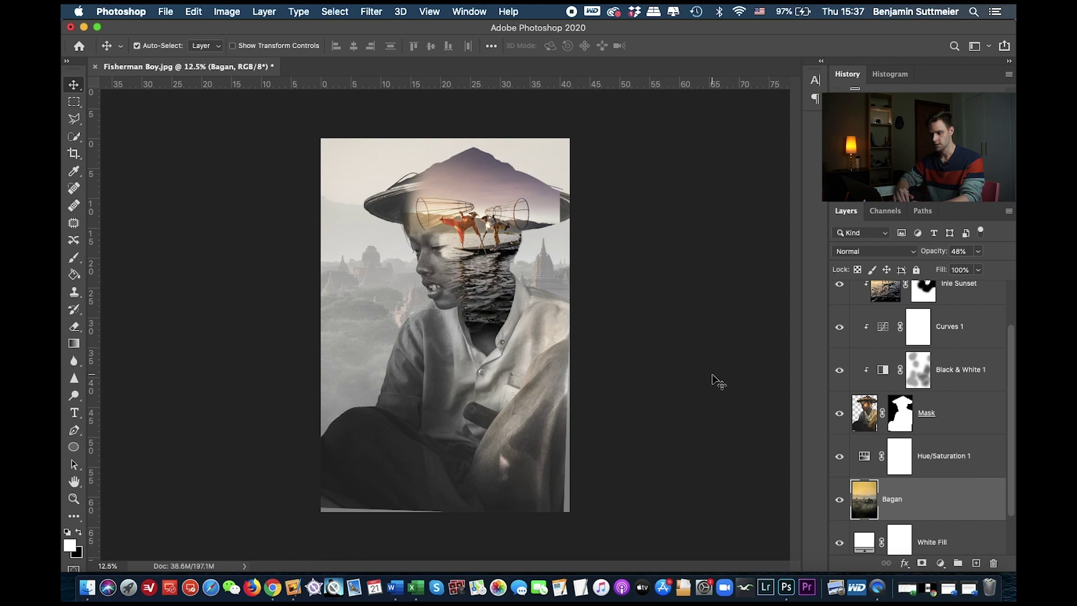
Select the Vibrance 1 layer and set up a crop with a 1080 by 1350 ratio
scroll(906, 384, up, 3)
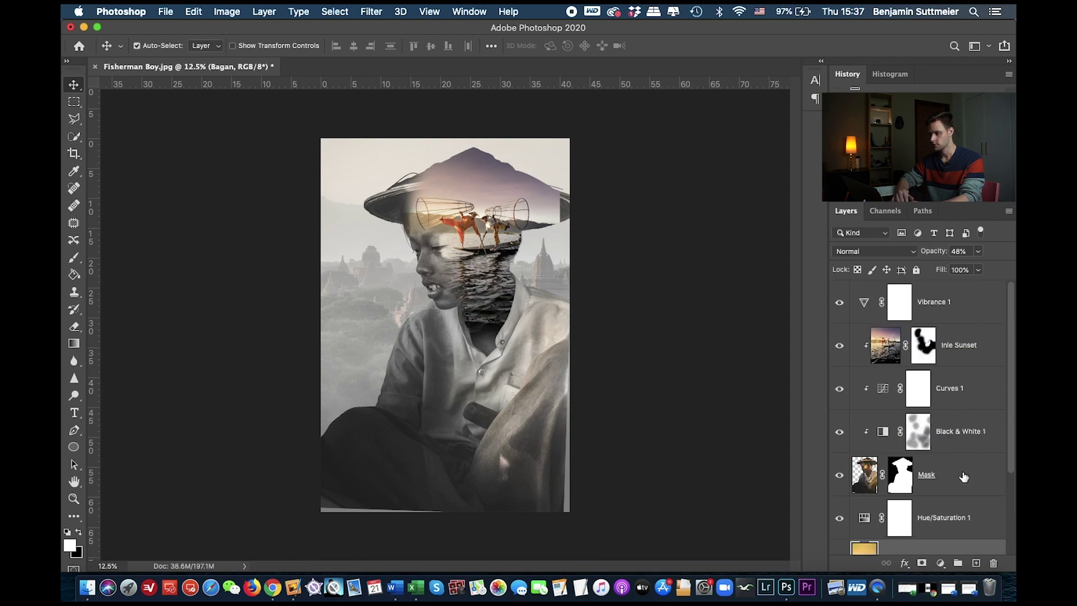
click(862, 306)
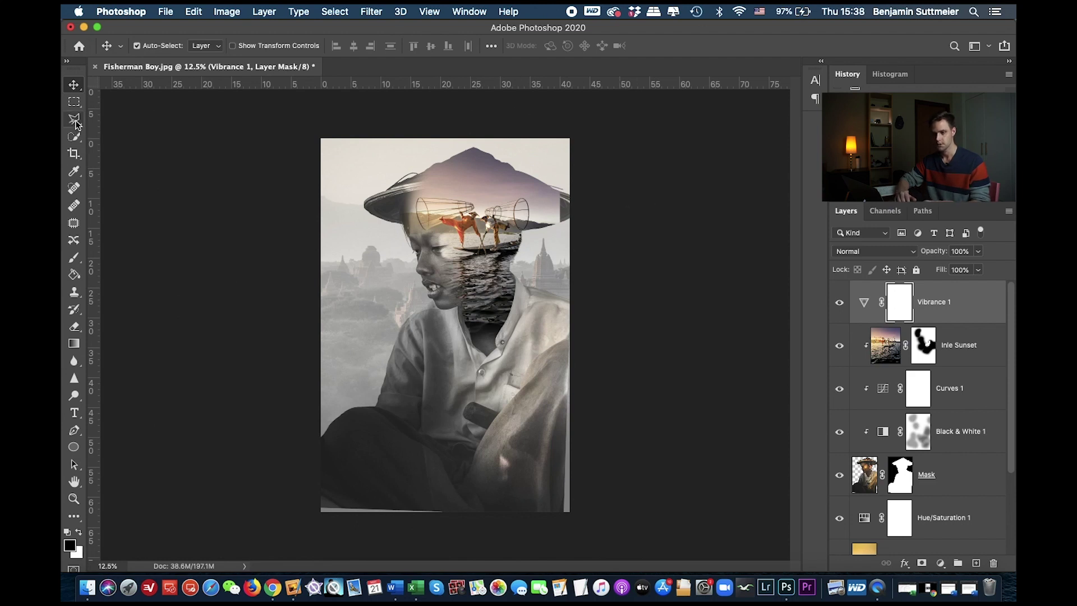
click(73, 153)
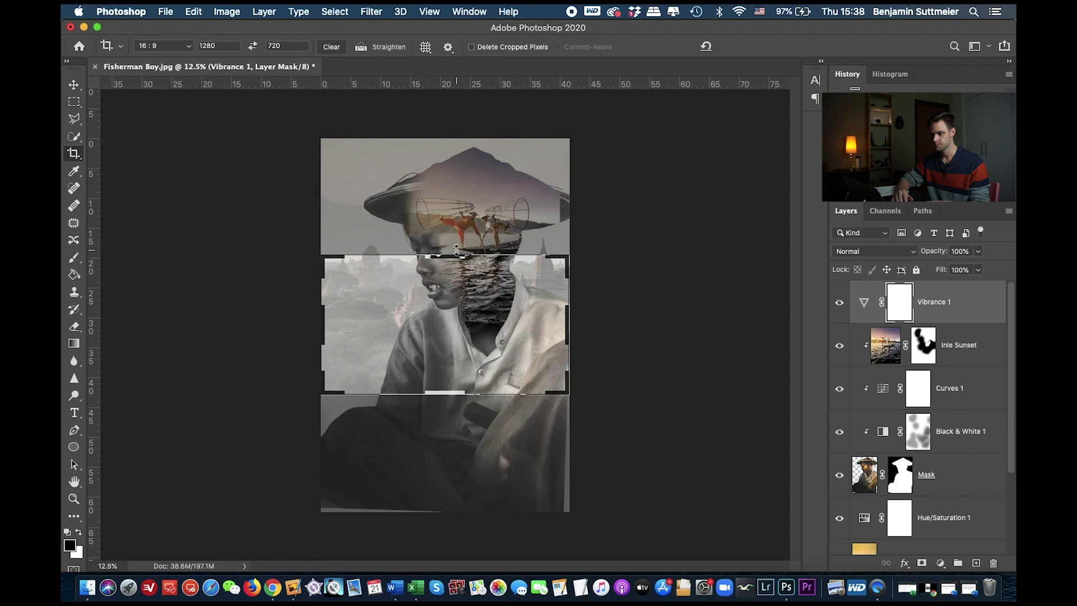
click(333, 49)
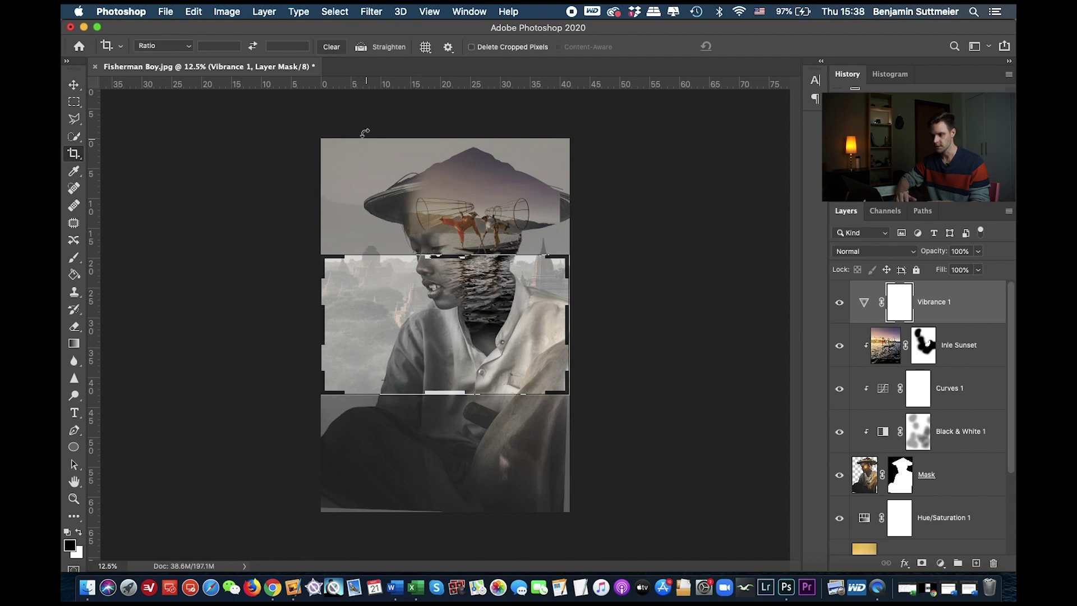
click(223, 46)
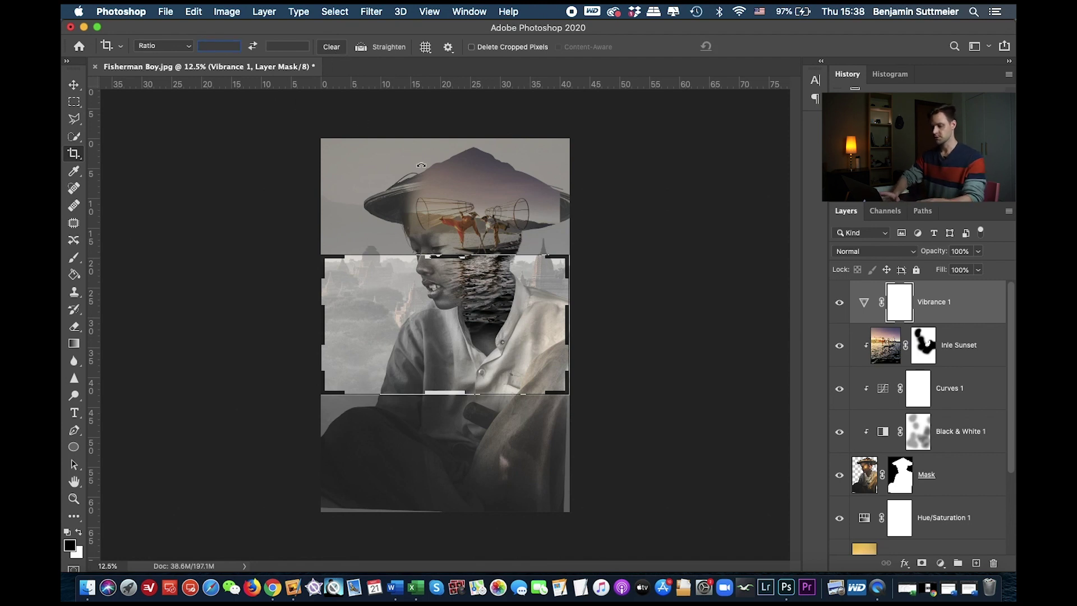
text(1080)
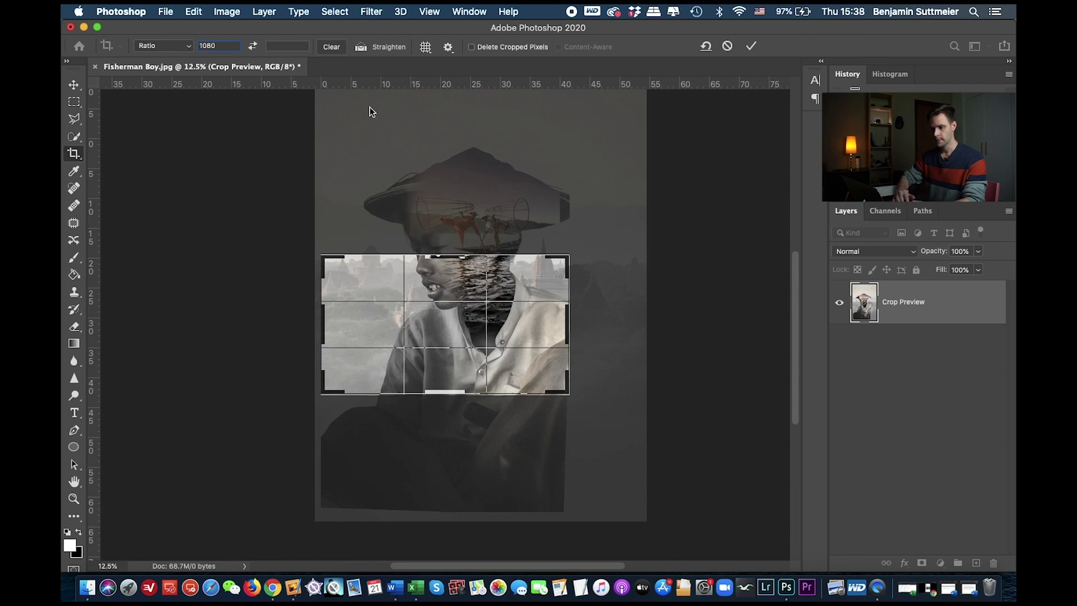
text(1350)
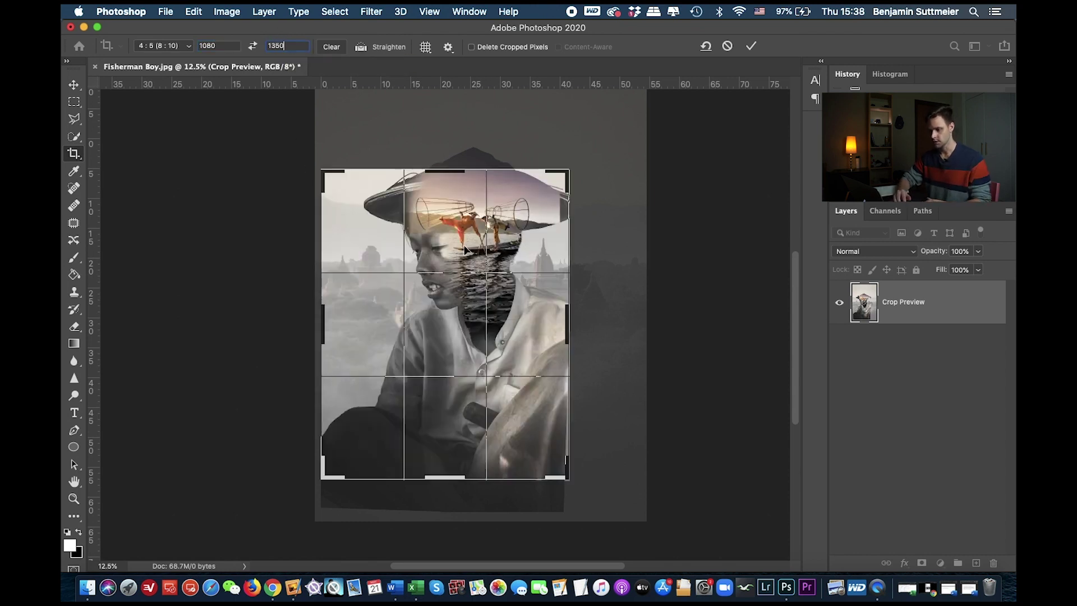
Resize and position the crop frame around the boy's hat, face and upper body, excluding the empty lower edge, and apply the crop
drag(465, 249, 445, 304)
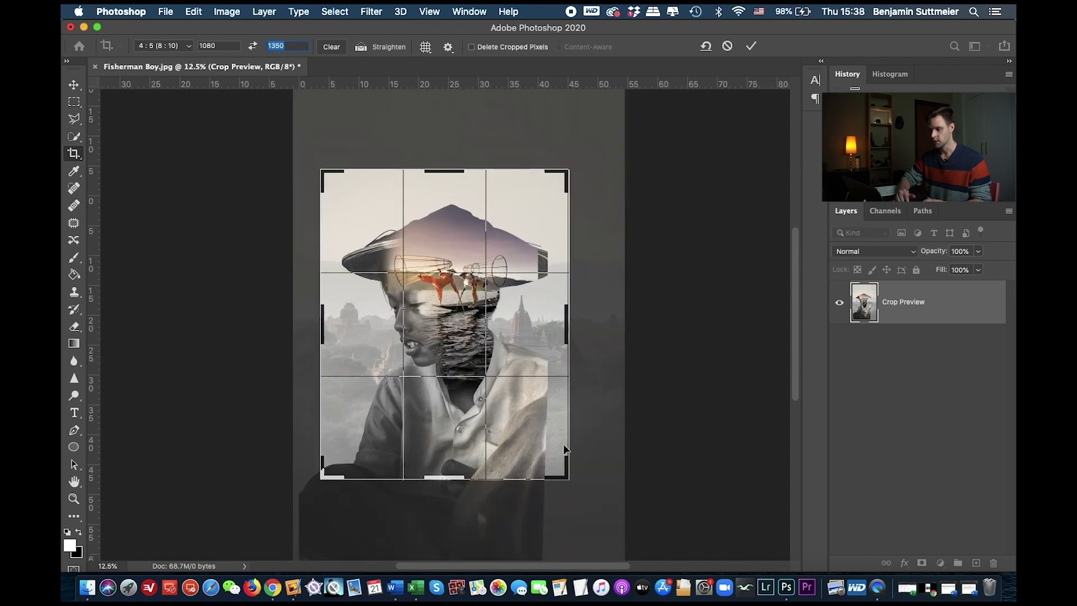
drag(573, 474, 549, 454)
drag(485, 379, 479, 338)
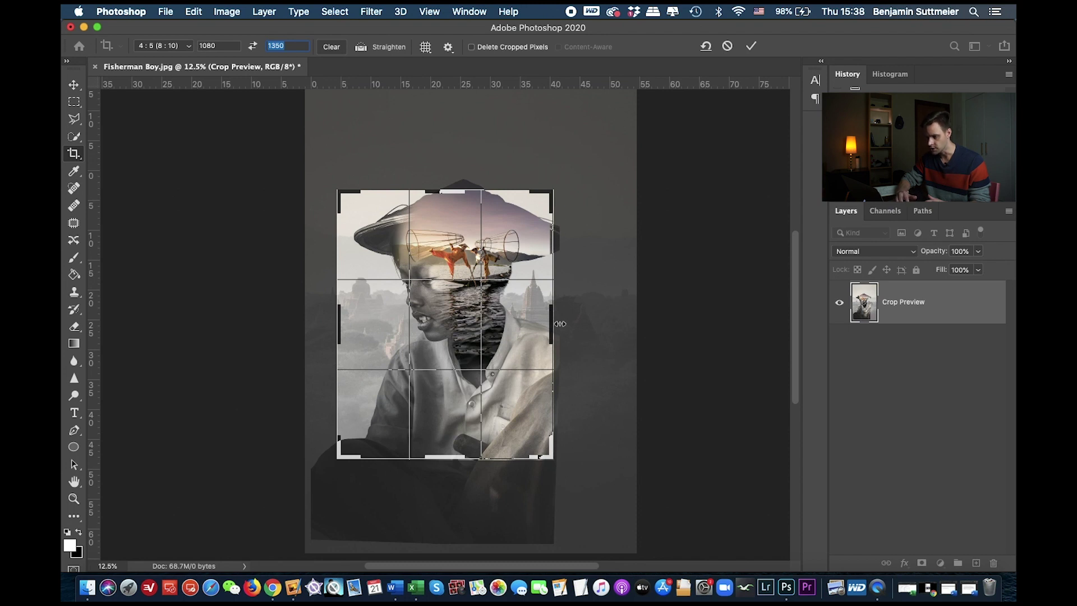
drag(553, 458, 547, 458)
drag(482, 374, 486, 372)
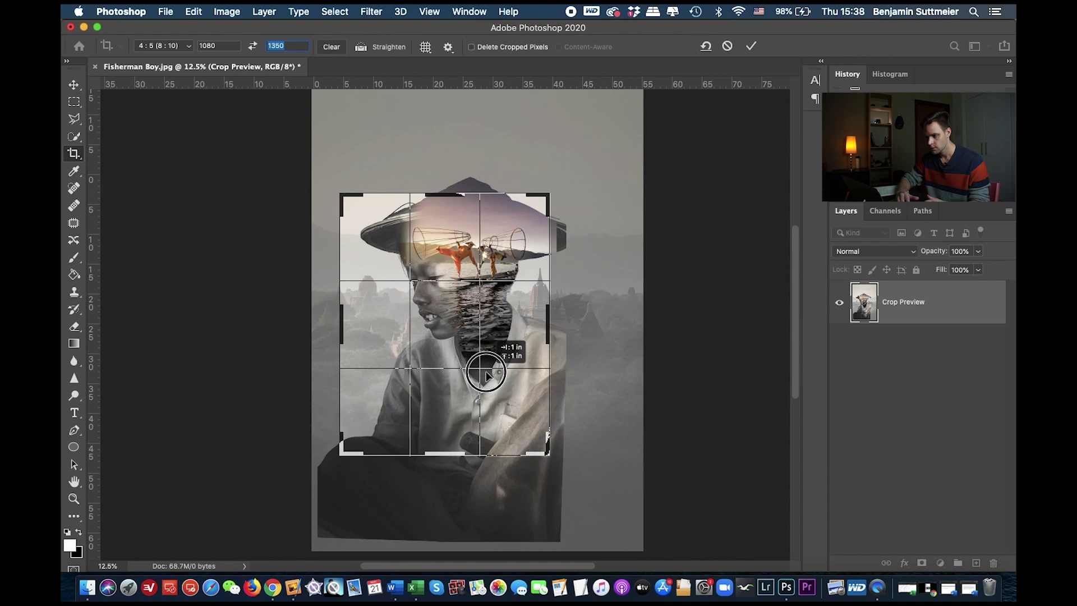
drag(485, 375, 485, 375)
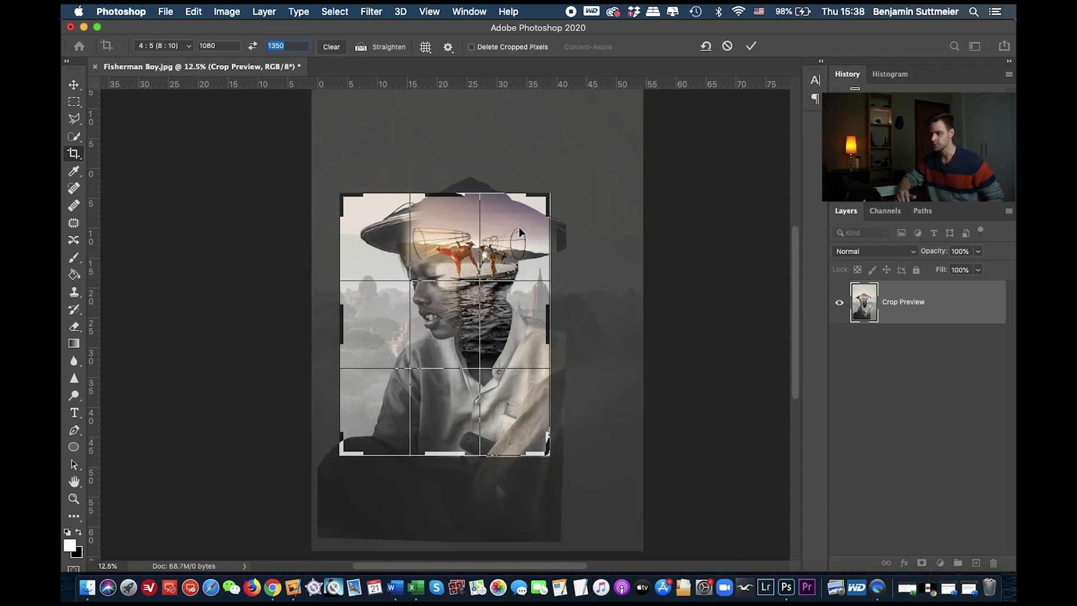
drag(346, 193, 343, 183)
drag(429, 261, 443, 247)
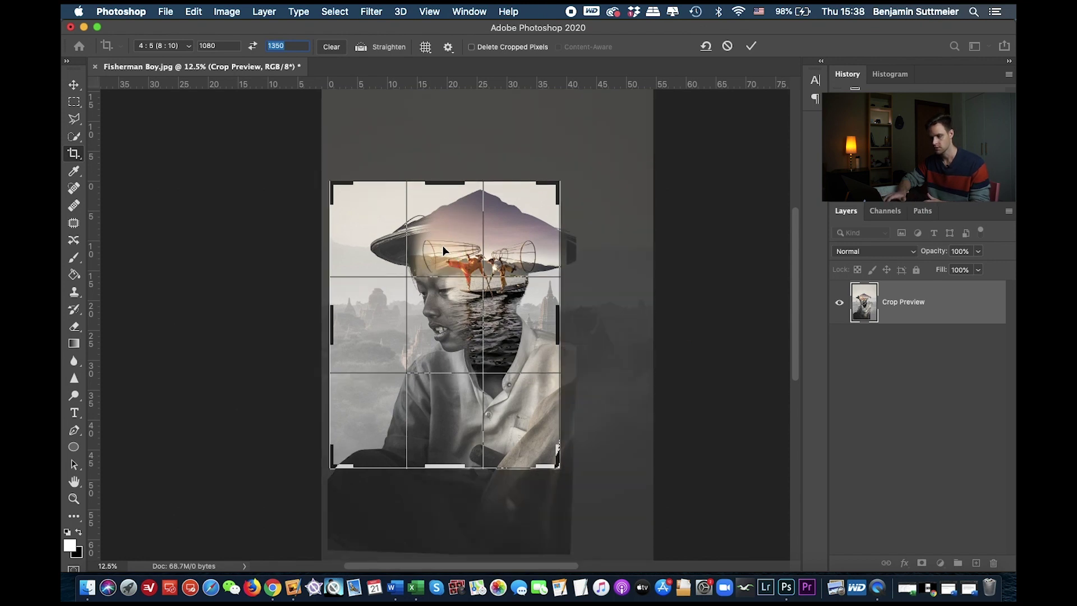
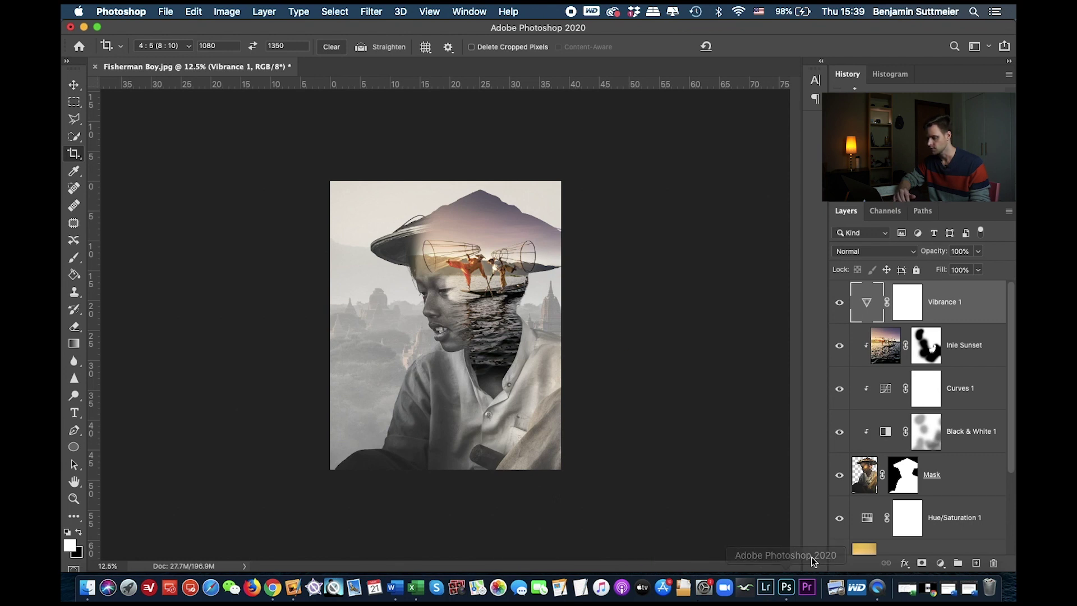
Target the mask of the Mask layer and quick-select the shirt's shoulder area beneath the boy's chin
scroll(875, 499, down, 1)
scroll(875, 499, down, 5)
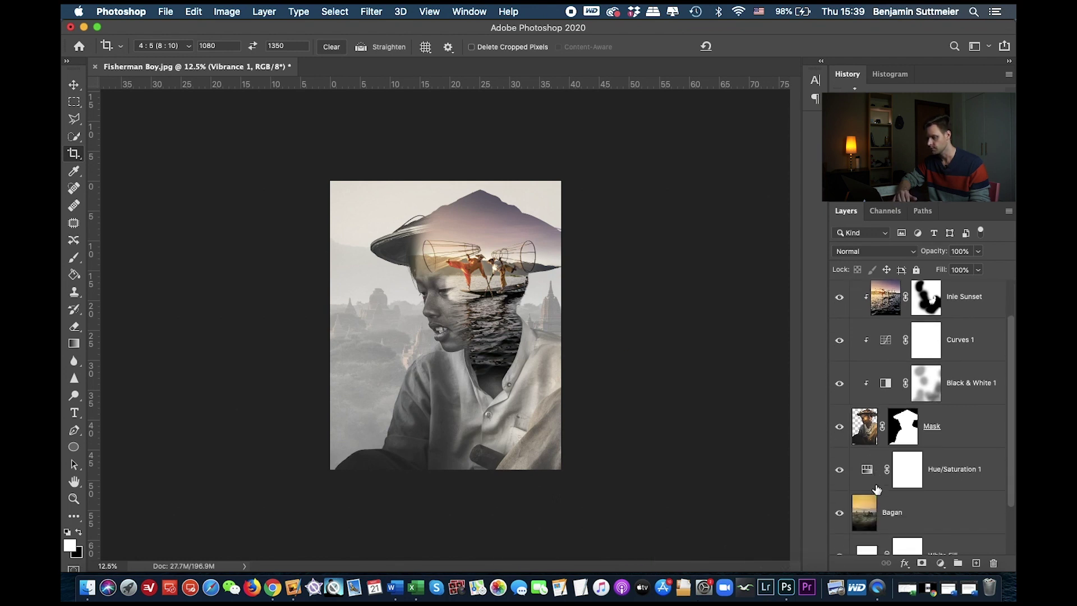
click(913, 415)
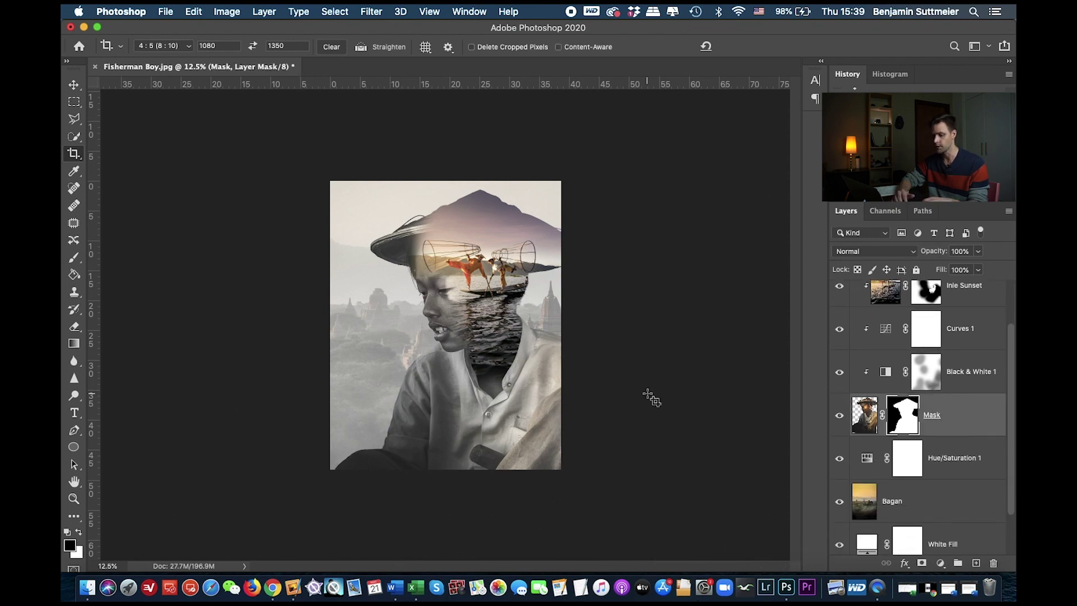
key(super+plus)
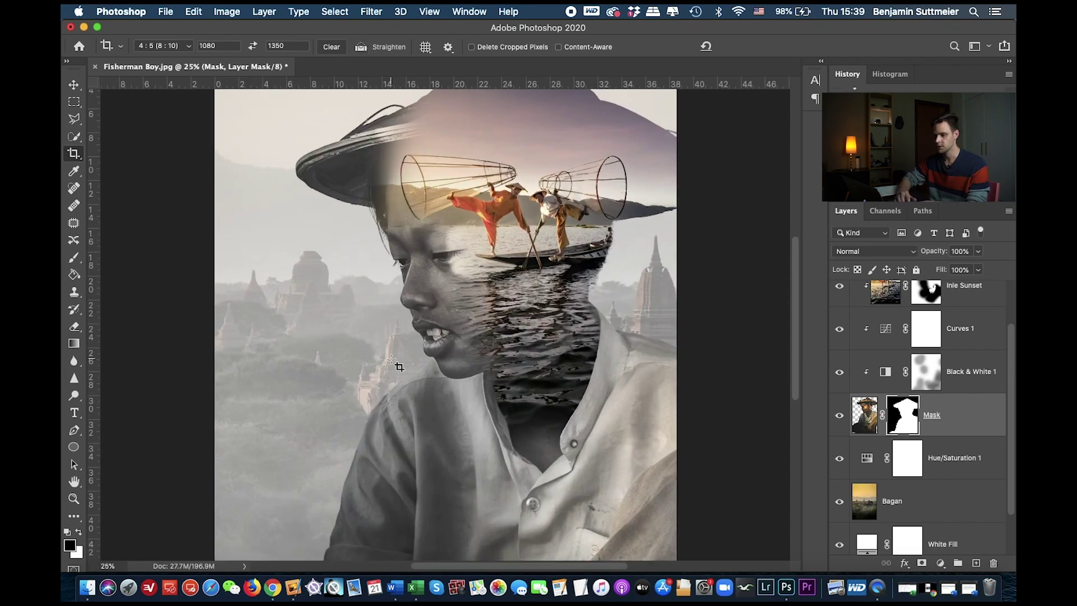
key(super+plus)
key(super+plus)
key(super+plus)
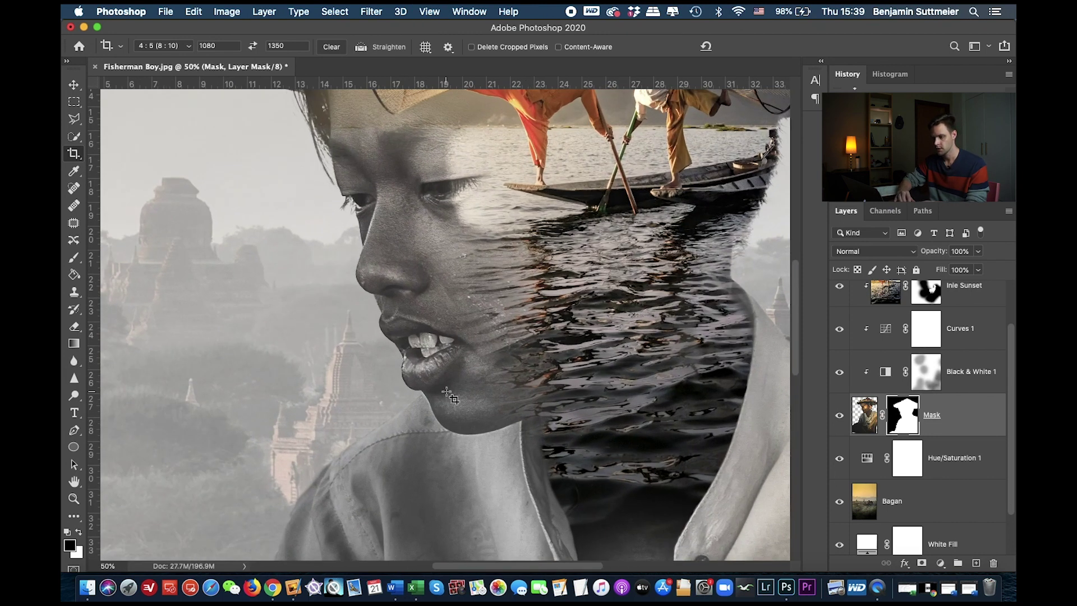
key(super+minus)
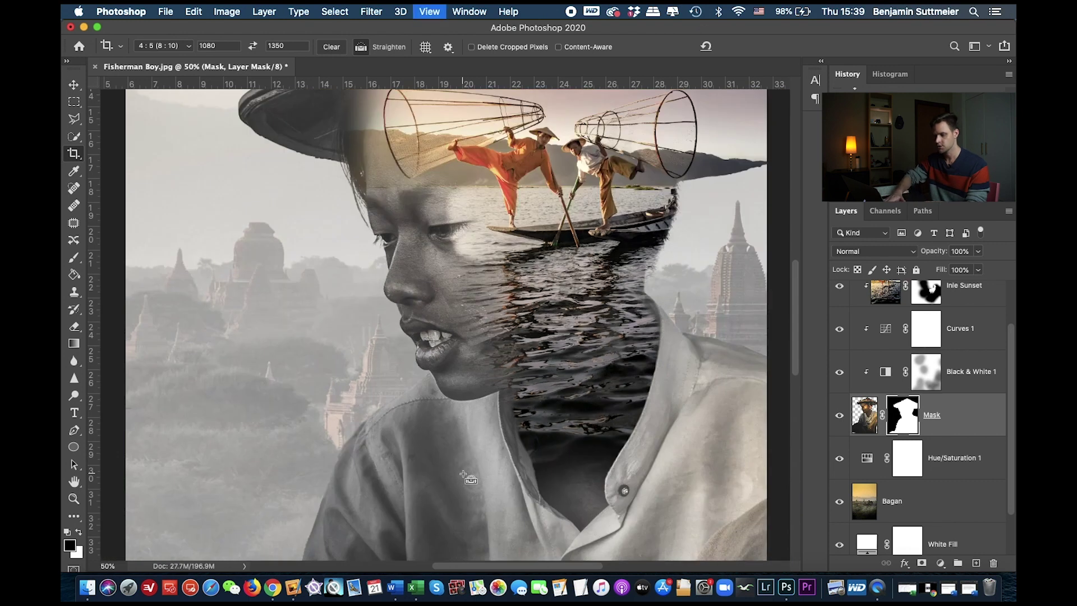
key(super+minus)
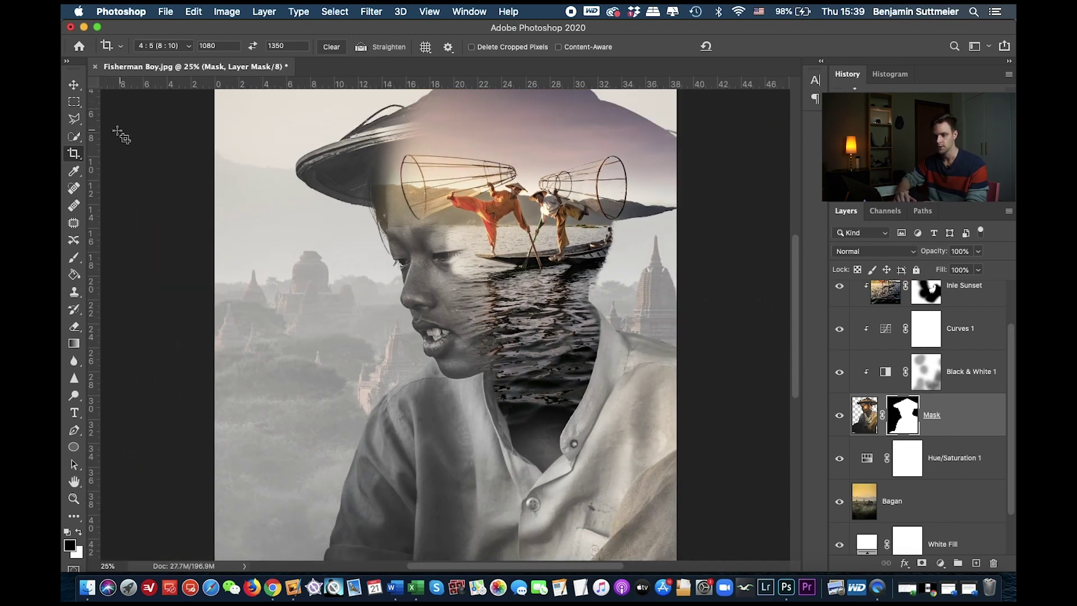
click(77, 138)
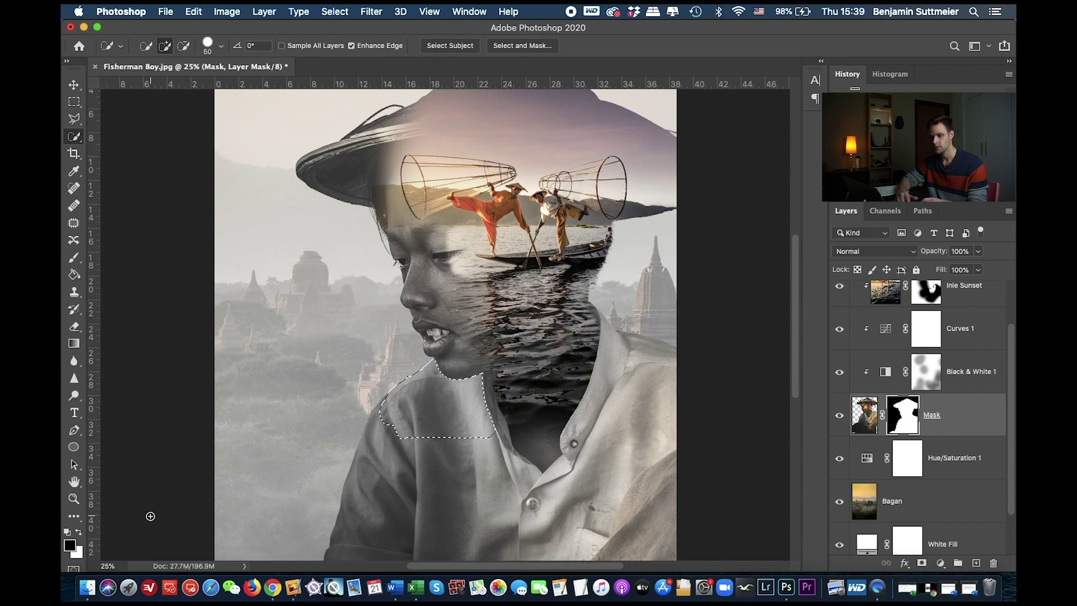
Fill the selected shoulder area with black on the Mask layer's mask to hide it, and clear the selection
key(x)
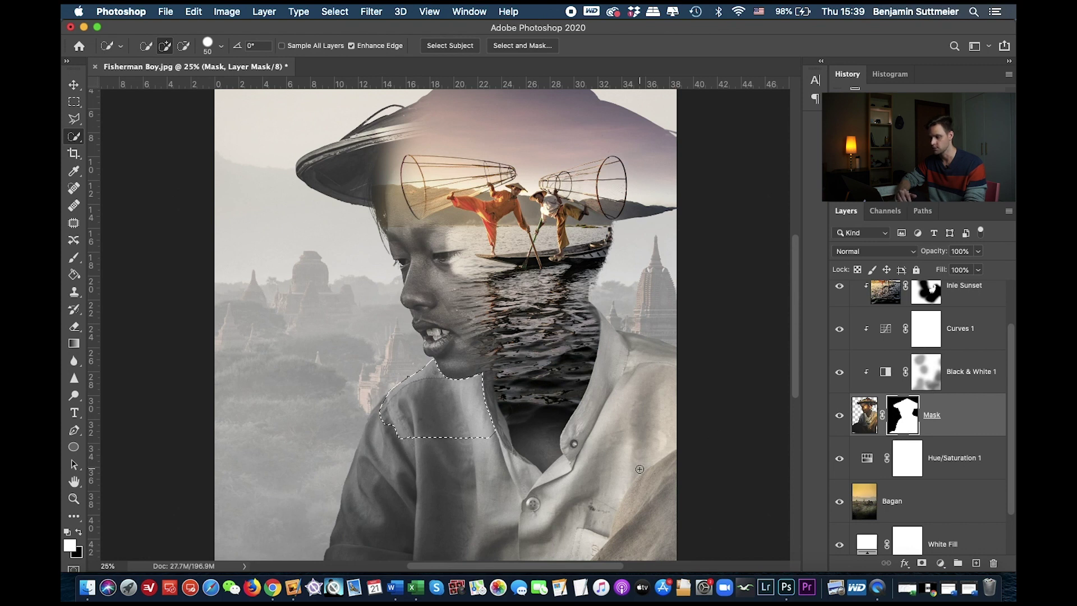
click(868, 418)
click(904, 421)
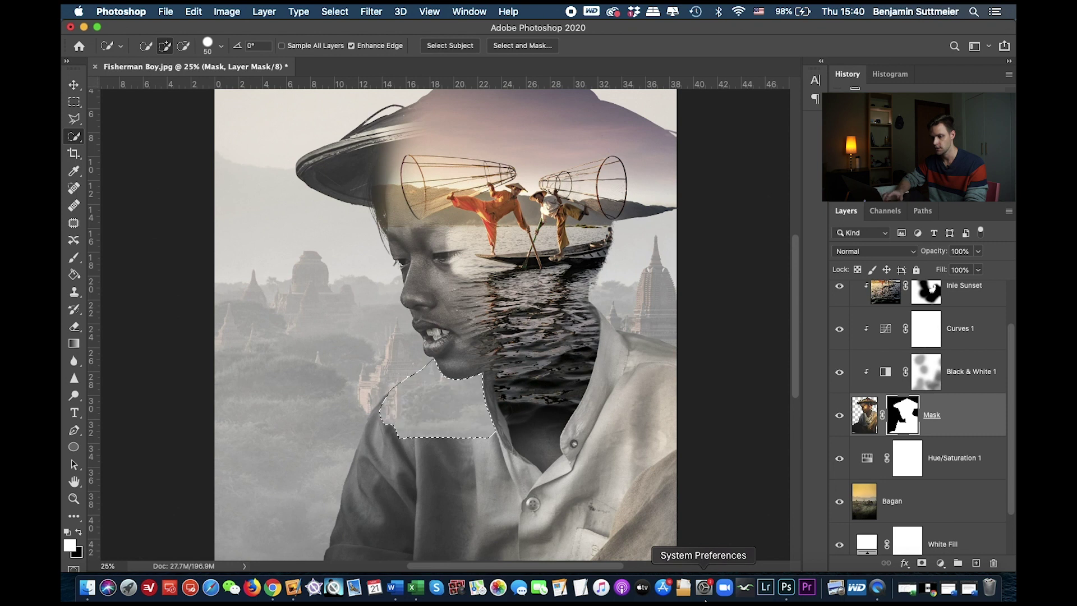
key(alt+BackSpace)
key(super+d)
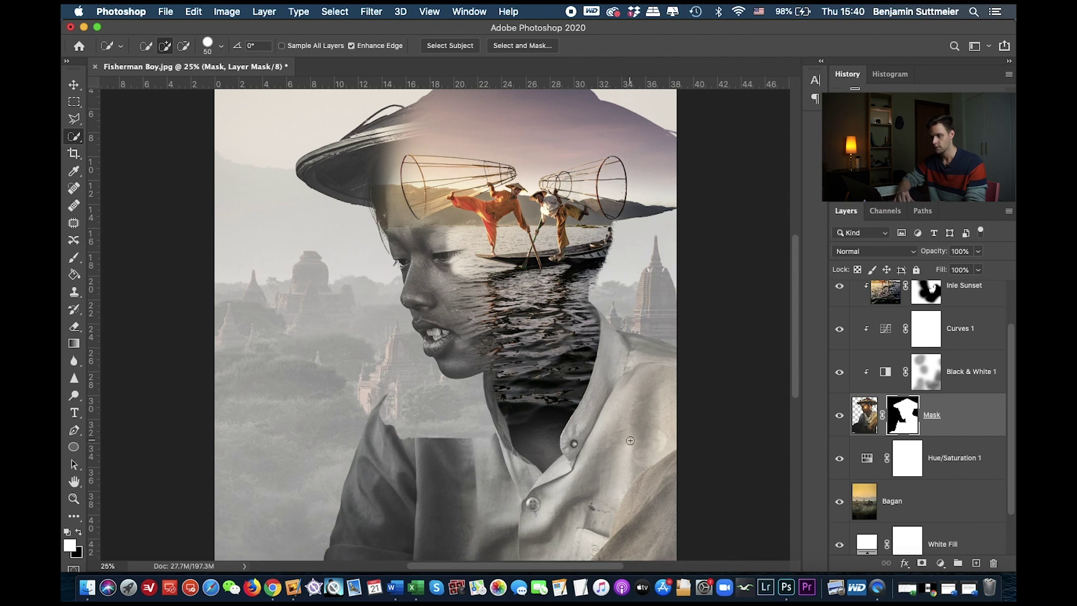
Soften the pointed shoulder edge on the layer mask with a soft black 1200 px brush at 34% opacity
key(super+minus)
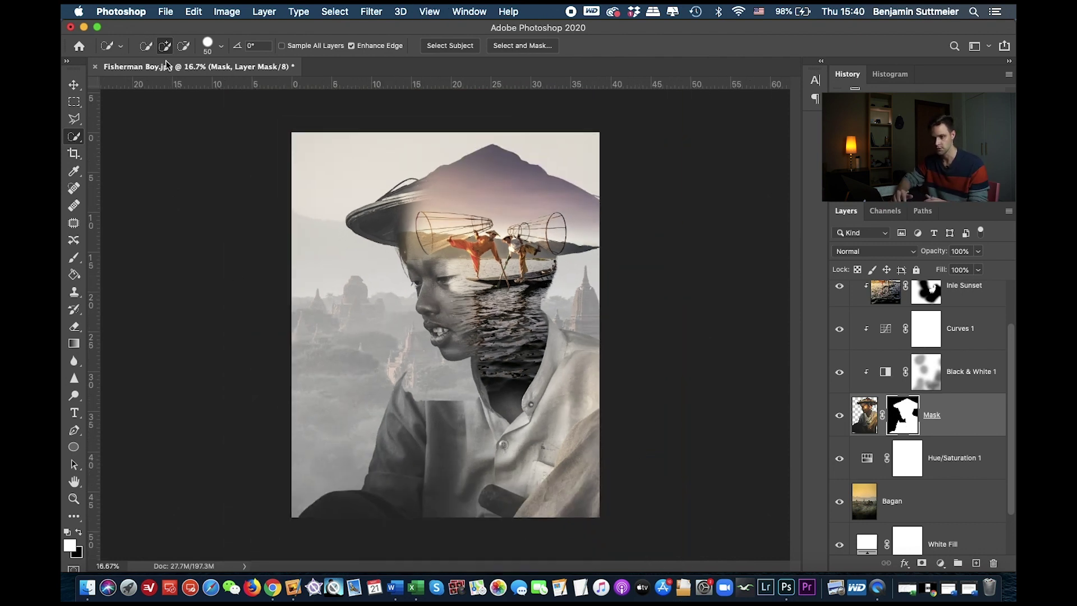
key(b)
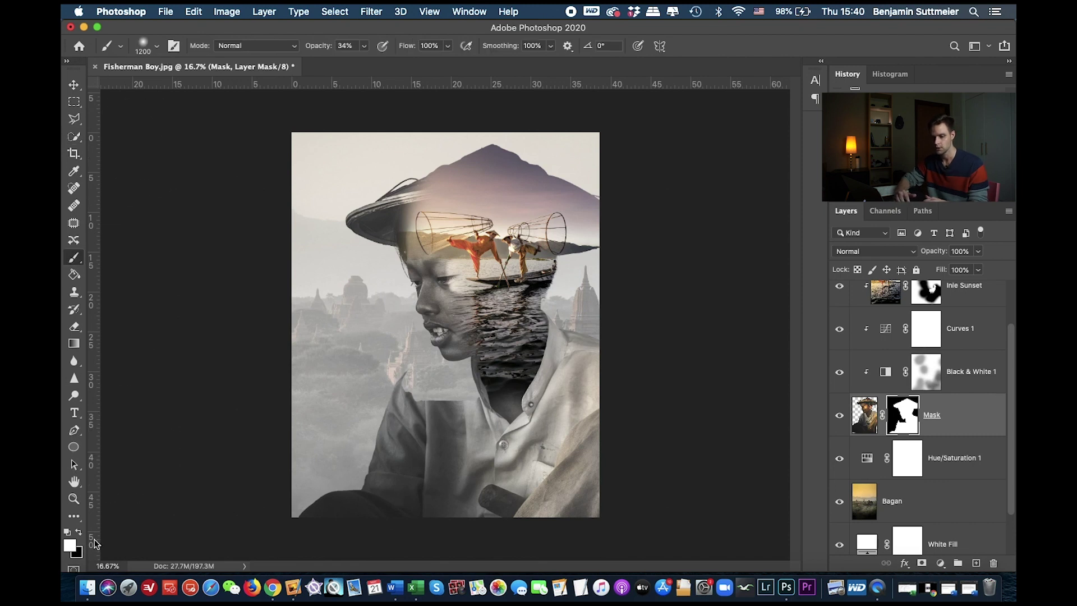
key(x)
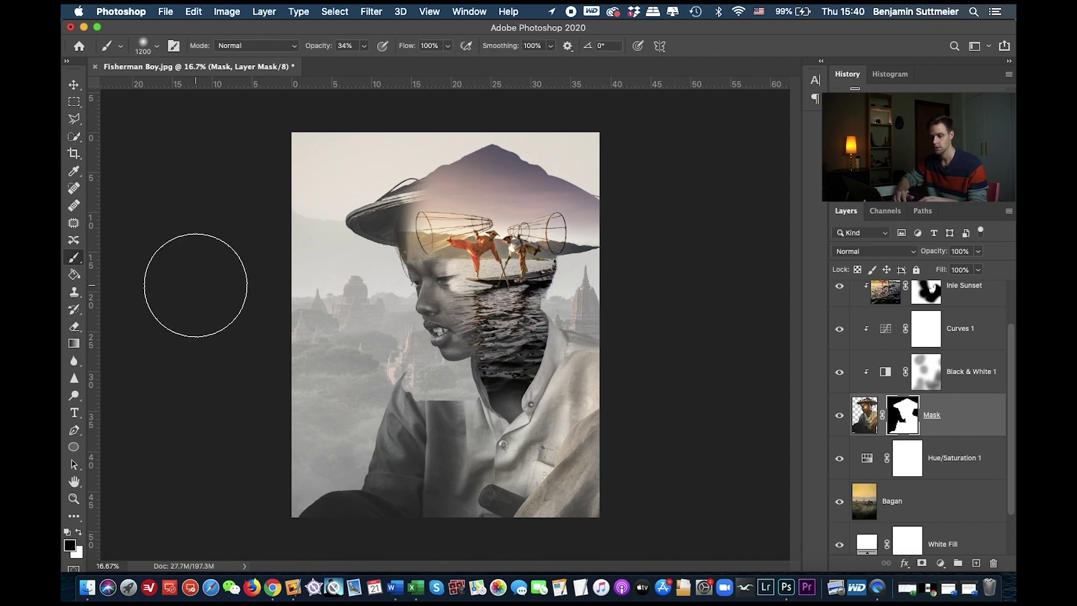
click(144, 53)
click(136, 117)
key(Return)
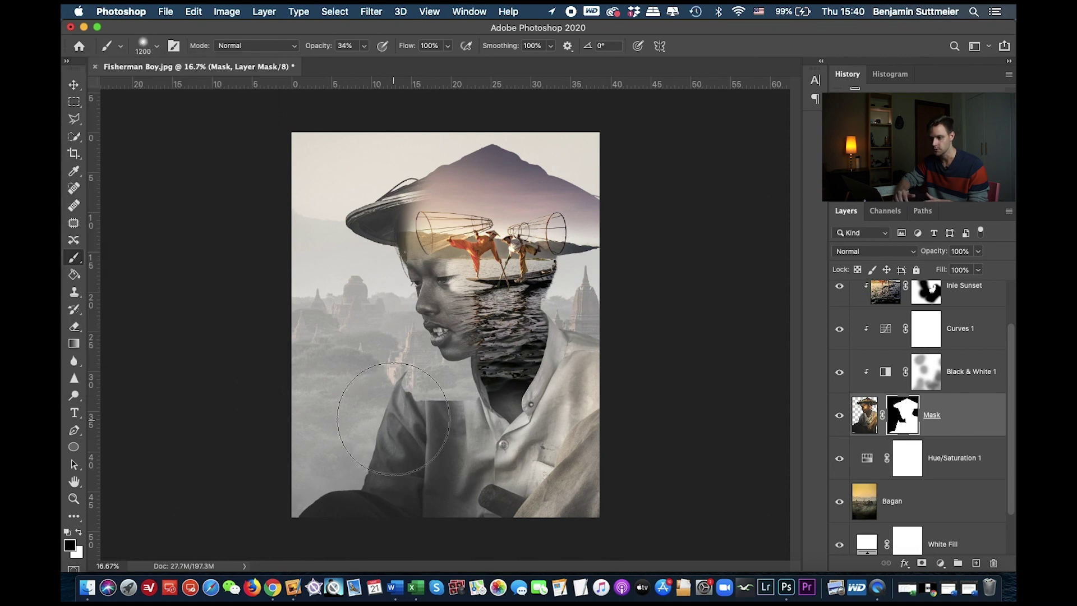
mouse_move(377, 405)
mouse_down()
mouse_move(373, 420)
mouse_move(387, 392)
mouse_move(370, 412)
mouse_up()
Fade the boy's front shoulder and upper sleeve on the mask with a black 700 px brush at 100% opacity
key(super+equal)
key(super+equal)
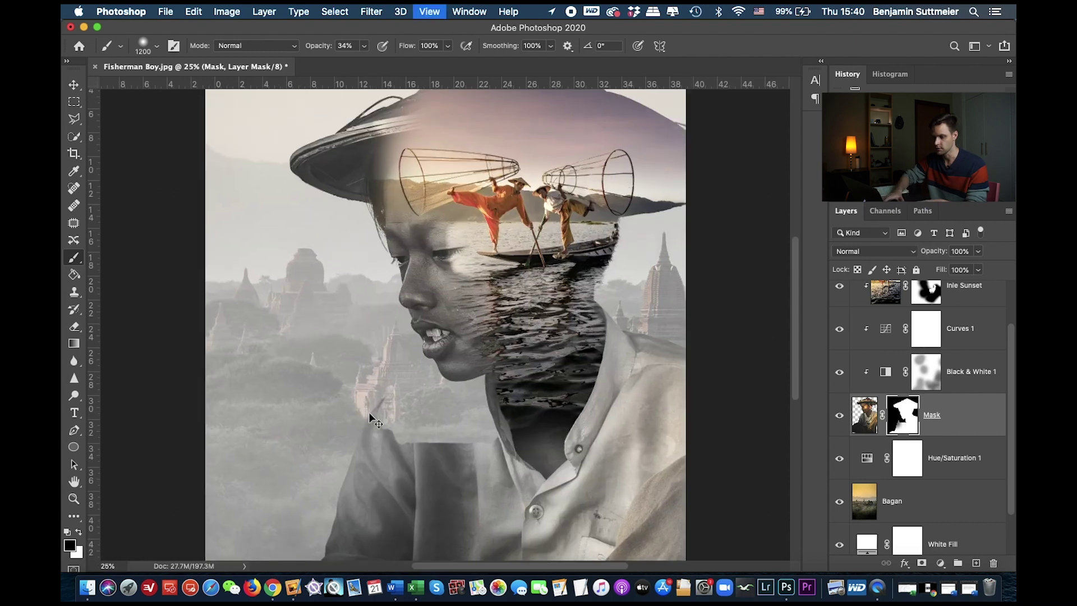
scroll(370, 426, down, 1)
key(bracketleft)
key(bracketleft)
key(bracketleft)
key(bracketleft)
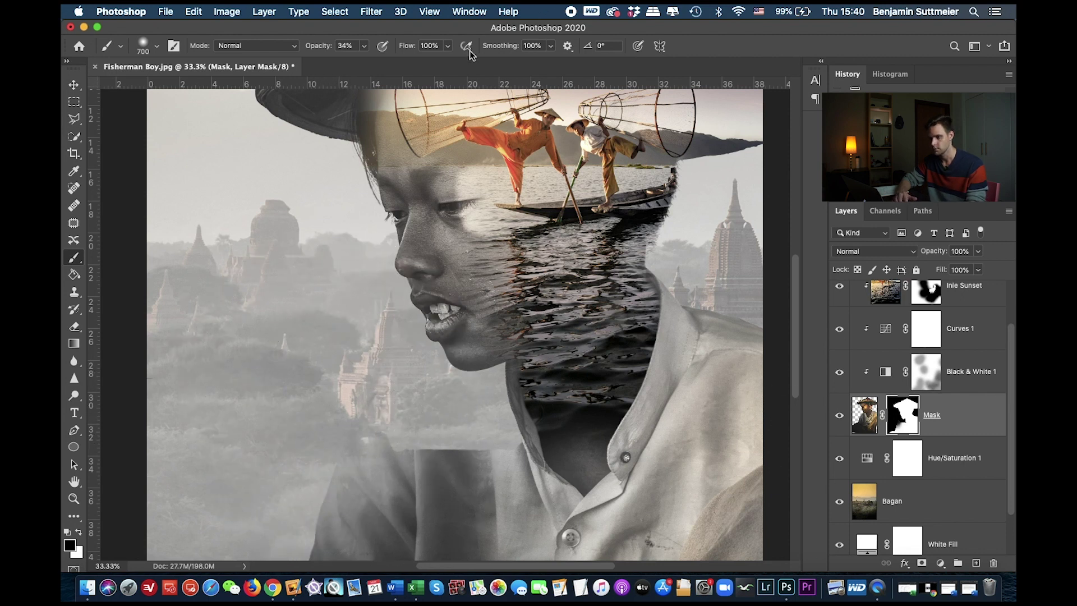
drag(318, 48, 411, 46)
mouse_move(331, 484)
mouse_down()
mouse_move(283, 473)
mouse_move(356, 477)
mouse_move(359, 505)
mouse_up()
scroll(363, 511, down, 5)
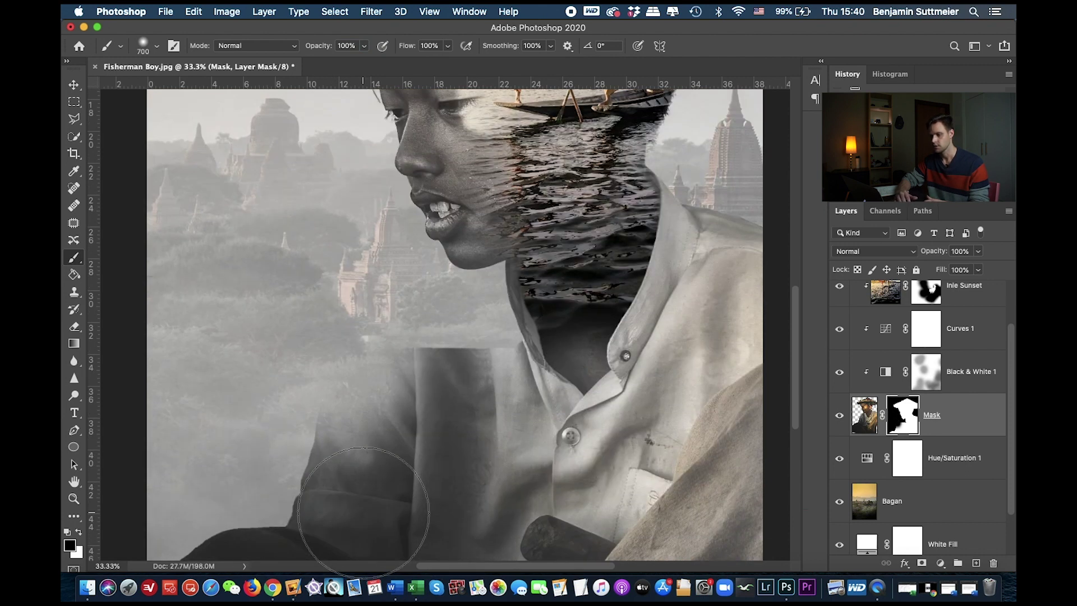
mouse_move(392, 437)
mouse_down()
mouse_move(445, 372)
mouse_move(432, 384)
mouse_move(443, 421)
mouse_up()
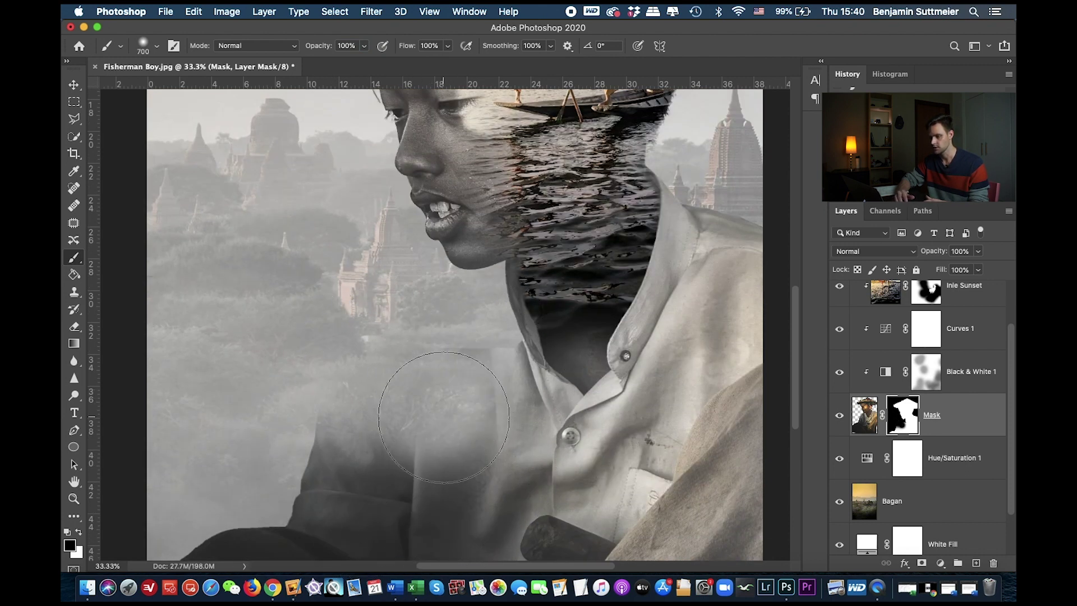
Blend the shirt edge beside the front collar into the background on the mask, using a black 300 px brush
key(super+equal)
key(bracketleft)
key(bracketleft)
key(bracketleft)
key(bracketleft)
mouse_move(508, 377)
mouse_down()
mouse_move(525, 380)
mouse_move(469, 384)
mouse_up()
scroll(469, 385, down, 5)
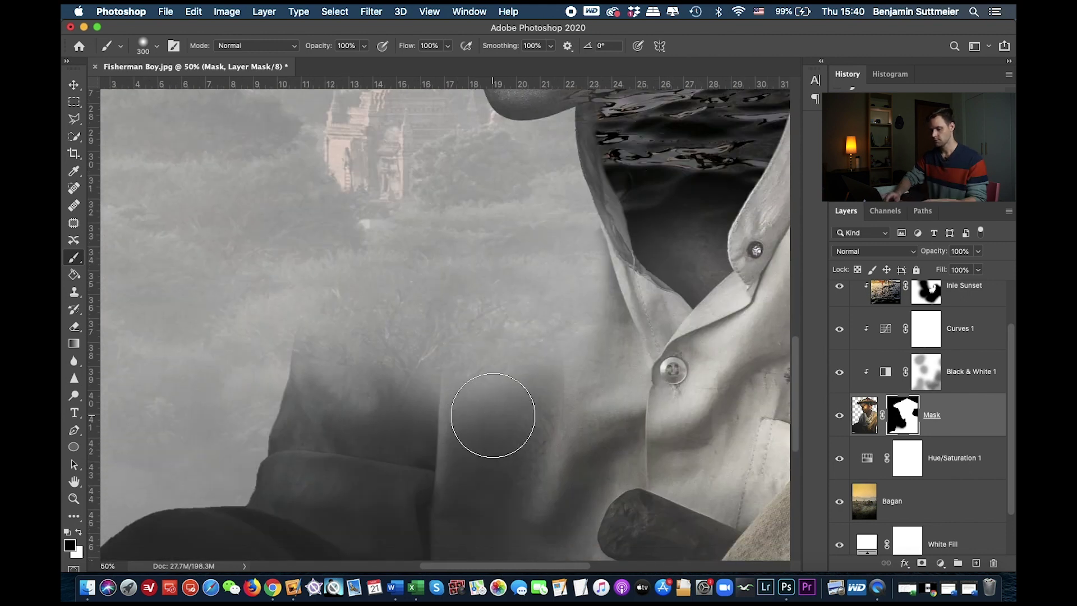
Mask out the remaining sleeves, knee and lower shirt around the collar with a black 700 px brush
key(super+minus)
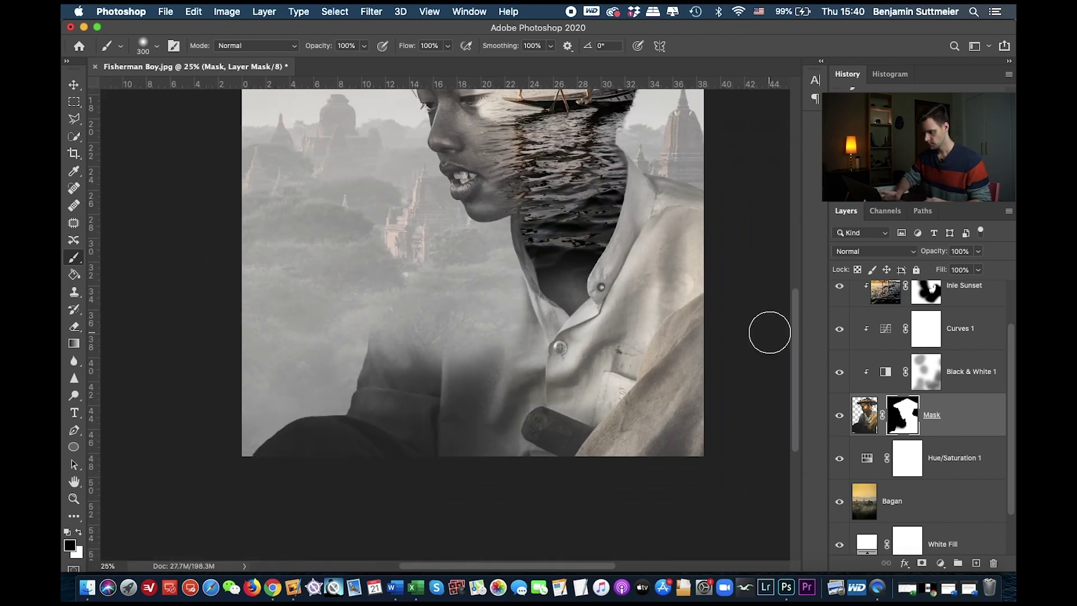
key(bracketright)
key(bracketright)
key(bracketright)
key(bracketright)
mouse_move(729, 247)
mouse_down()
mouse_move(730, 202)
mouse_move(721, 301)
mouse_move(657, 481)
mouse_move(525, 465)
mouse_move(602, 471)
mouse_move(269, 460)
mouse_move(196, 437)
mouse_move(243, 460)
mouse_move(420, 448)
mouse_move(406, 477)
mouse_move(365, 339)
mouse_move(411, 415)
mouse_move(434, 403)
mouse_move(495, 433)
mouse_move(492, 460)
mouse_move(533, 502)
mouse_move(575, 512)
mouse_move(717, 402)
mouse_move(674, 509)
mouse_move(740, 324)
mouse_move(724, 302)
mouse_move(731, 261)
mouse_move(737, 344)
mouse_move(709, 394)
mouse_move(703, 364)
mouse_move(645, 430)
mouse_up()
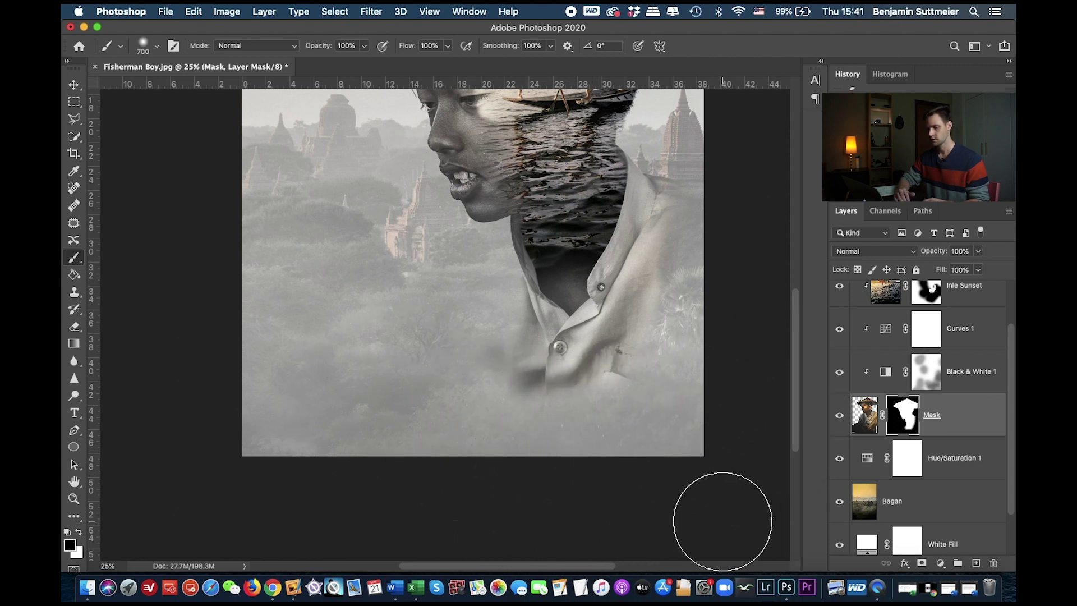
key(super+minus)
key(super+minus)
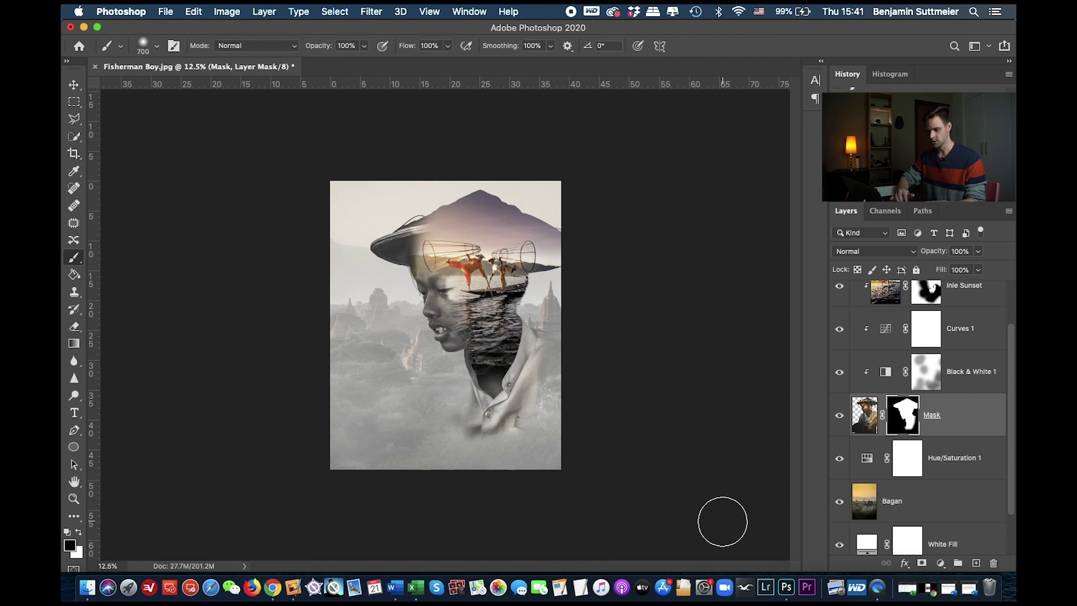
Stamp all visible layers into a new merged layer above Vibrance 1
key(super+plus)
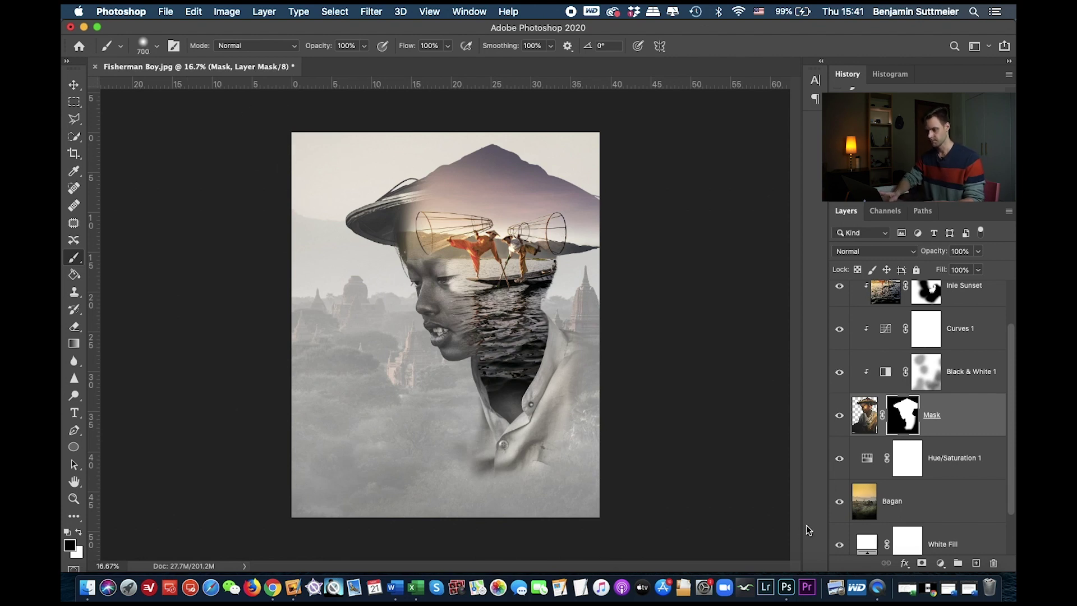
scroll(921, 430, up, 2)
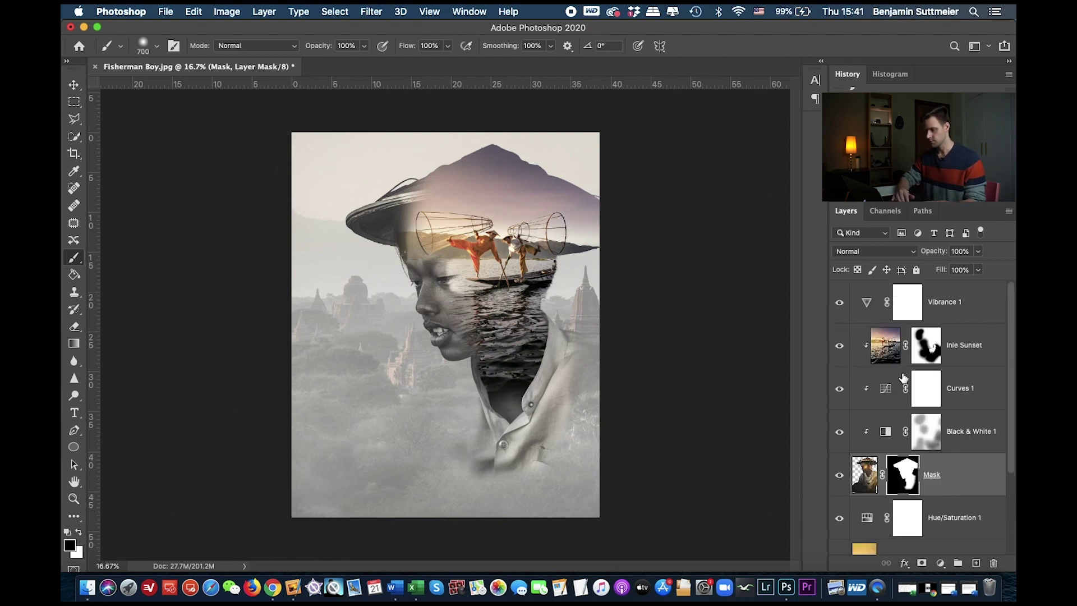
click(867, 311)
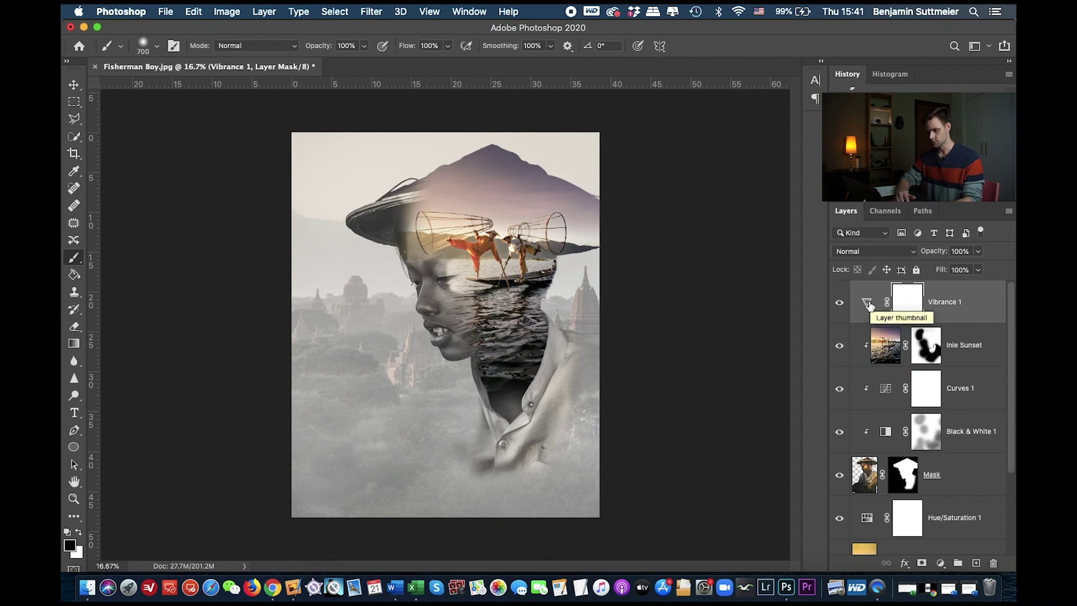
click(869, 303)
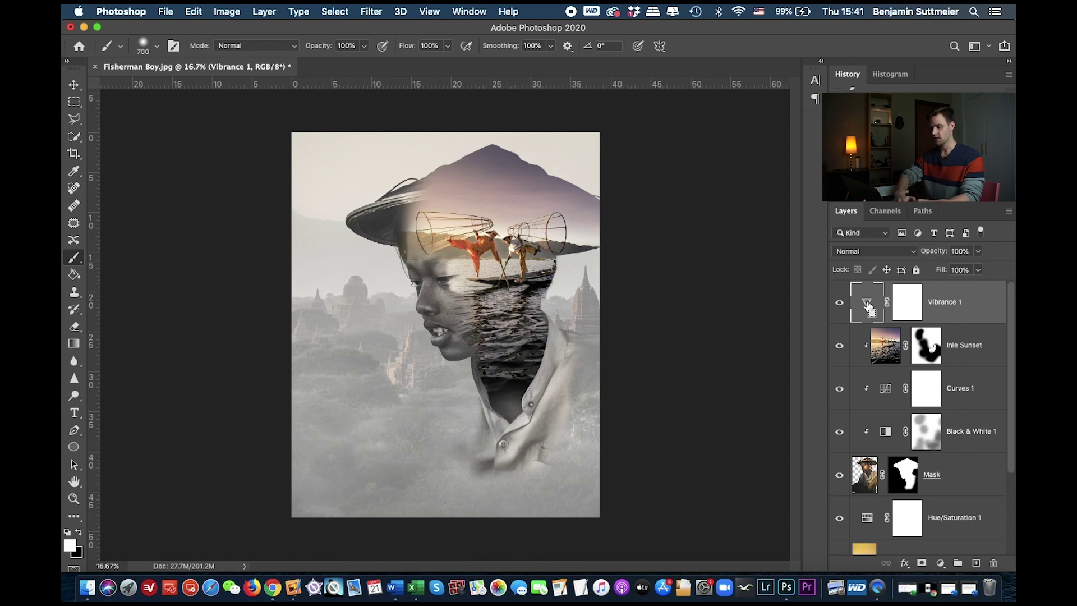
key(super+alt+shift+e)
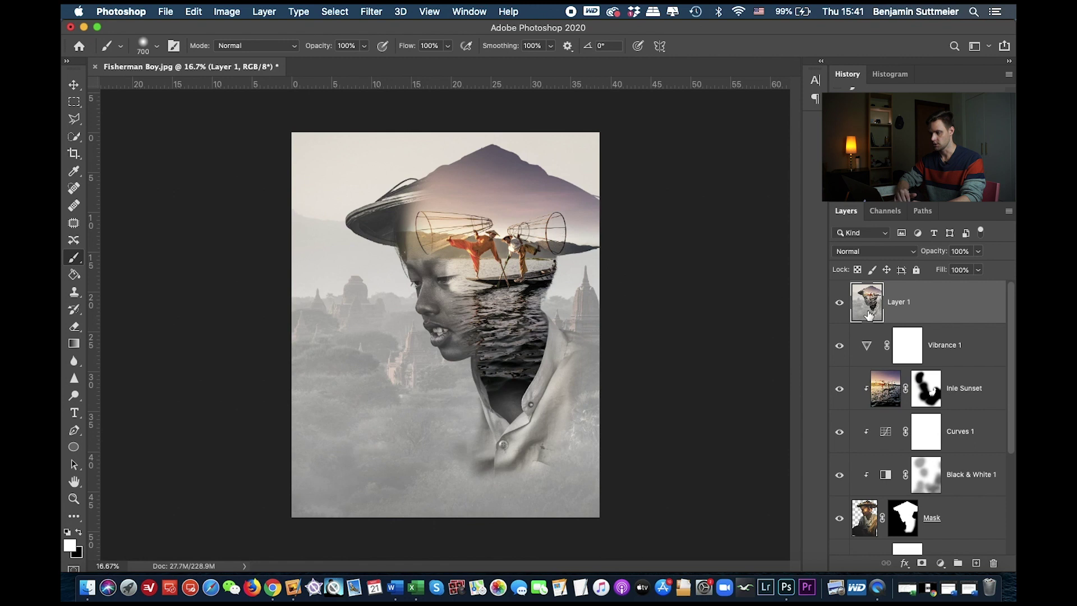
Open the merged layer in the Camera Raw Filter and set its Adjustment Brush to Exposure +1.00 and Contrast -100
click(371, 12)
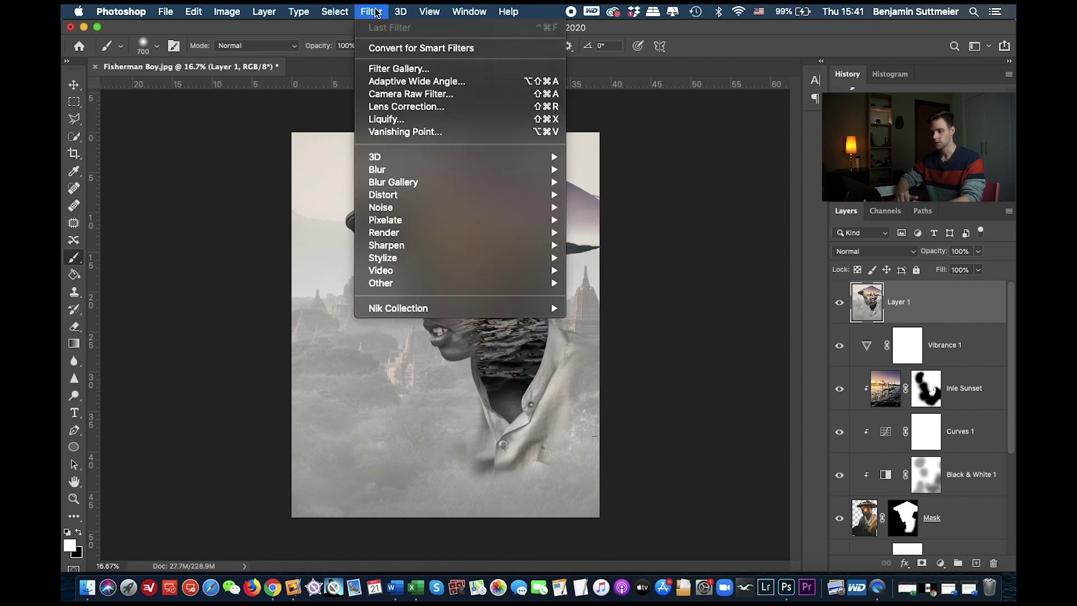
click(411, 96)
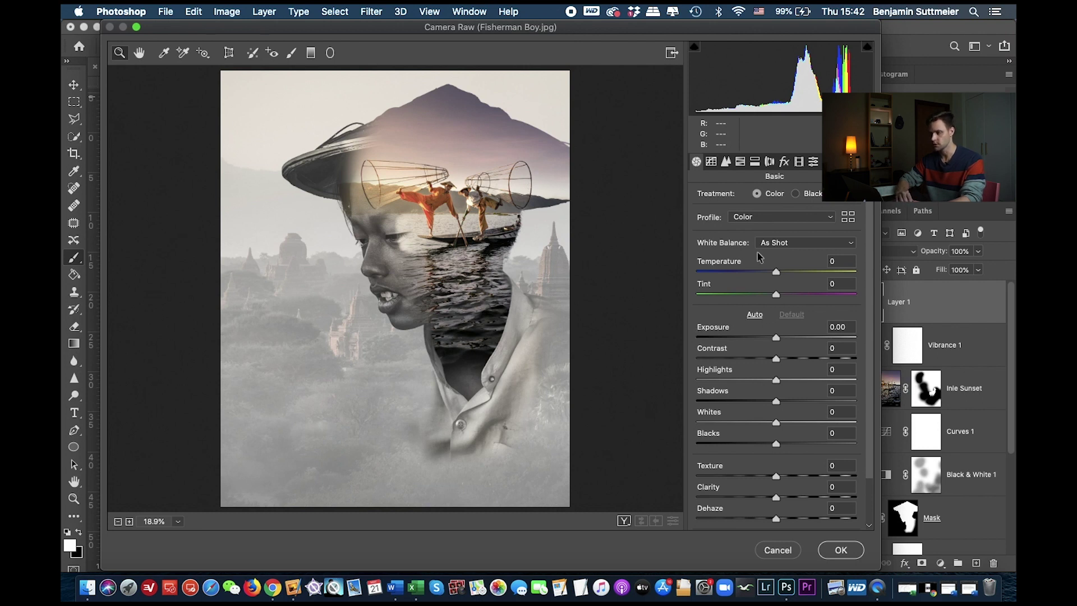
click(291, 54)
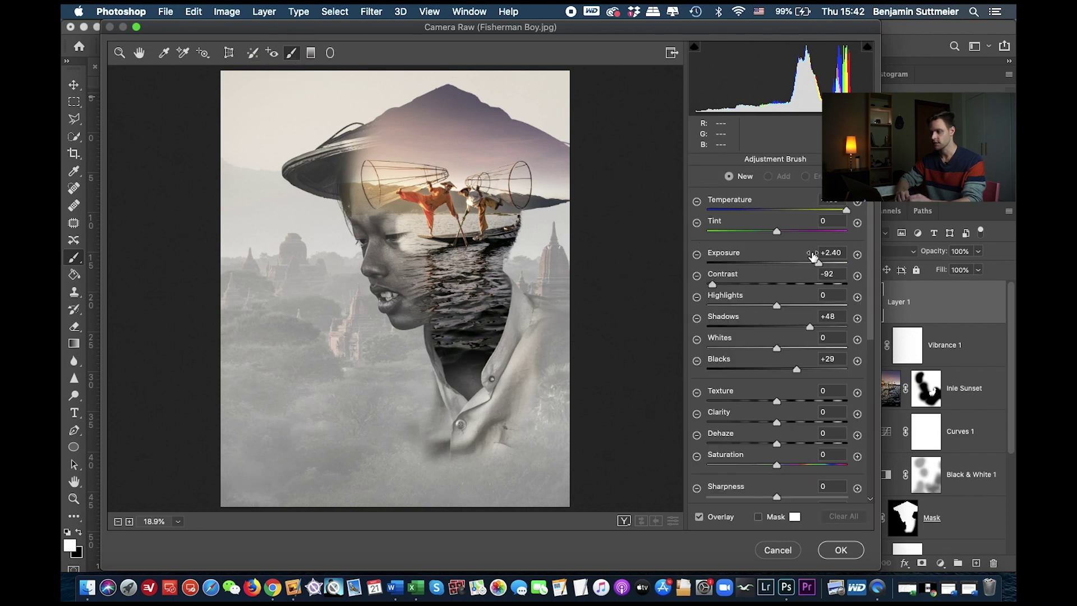
drag(819, 263, 794, 263)
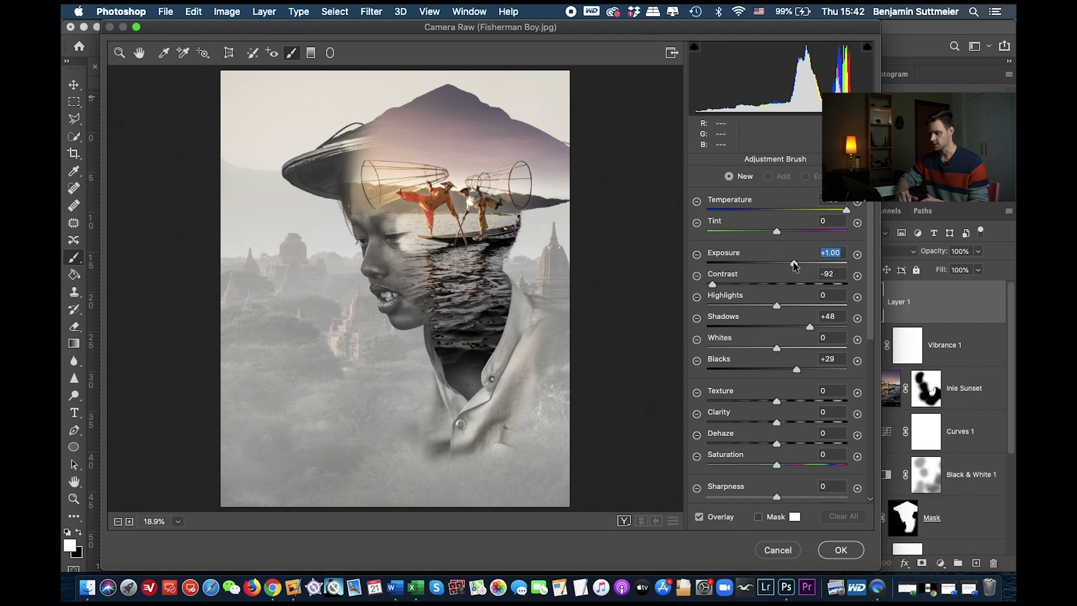
drag(713, 284, 668, 283)
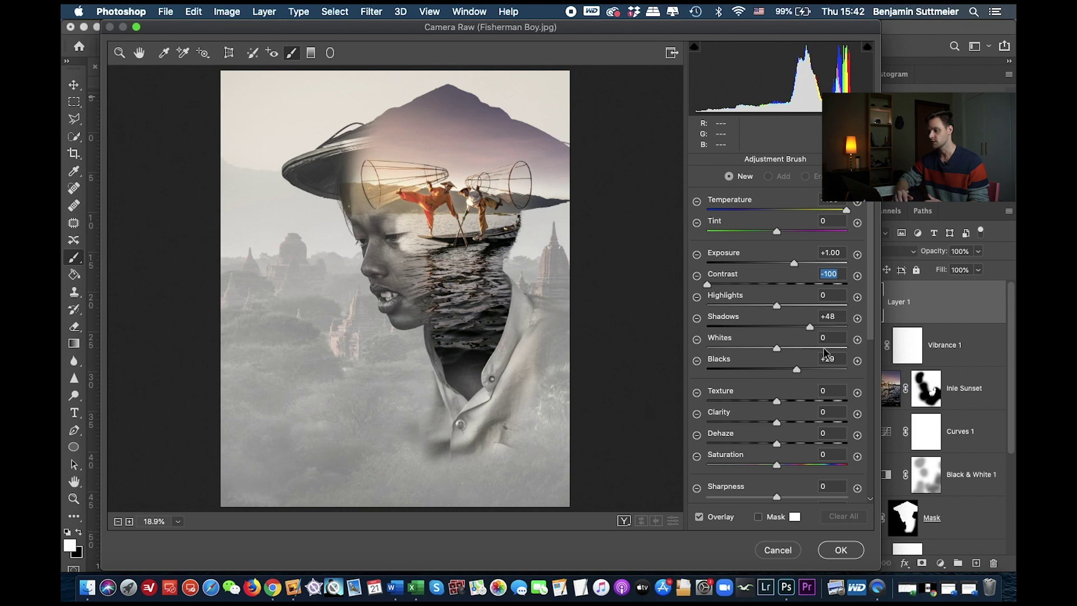
Enlarge the adjustment brush and paint warm light over the sky, the hat's front brim and the misty background before the face
key(bracketright)
key(bracketright)
key(bracketright)
key(bracketright)
key(bracketright)
key(bracketright)
key(bracketright)
key(bracketright)
key(bracketright)
key(bracketright)
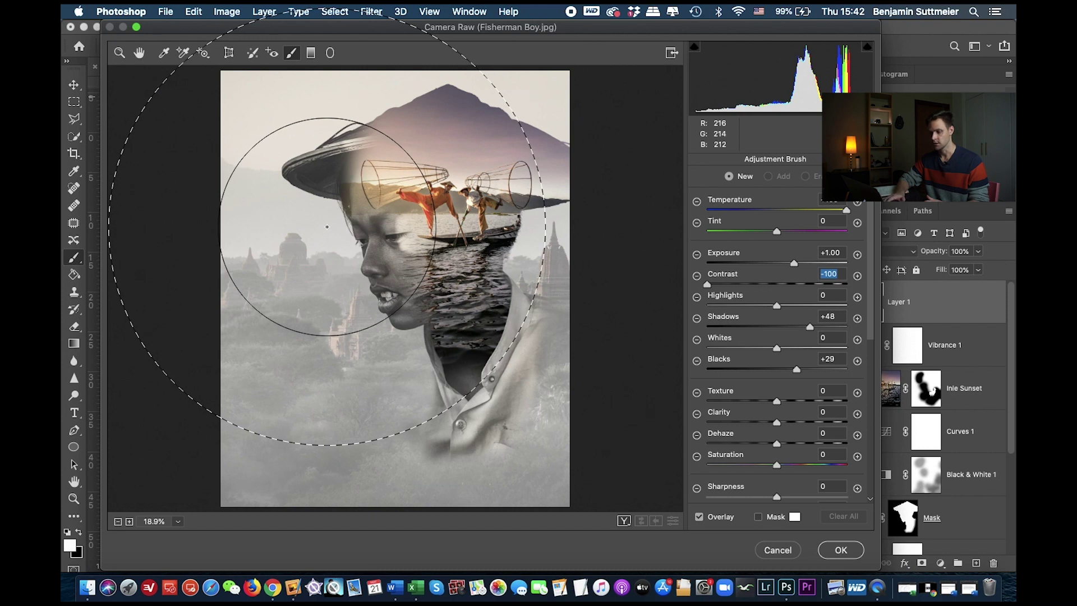
drag(289, 200, 282, 208)
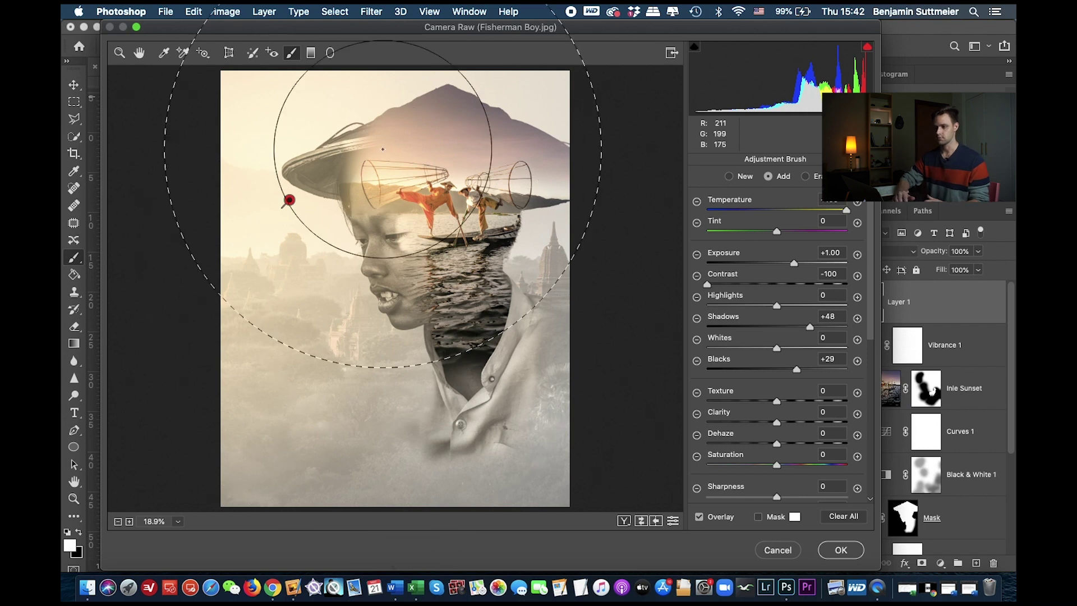
click(328, 81)
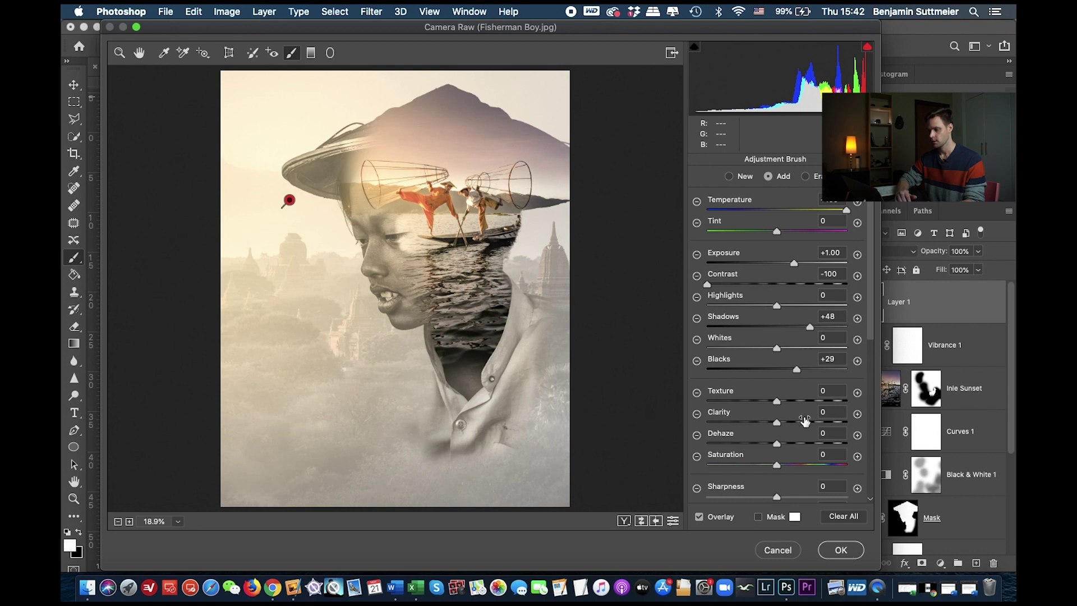
Add a subtle dark post-crop vignette with an Amount of about -15 in Highlight Priority style and apply the Camera Raw edits
click(139, 54)
scroll(778, 295, down, 1)
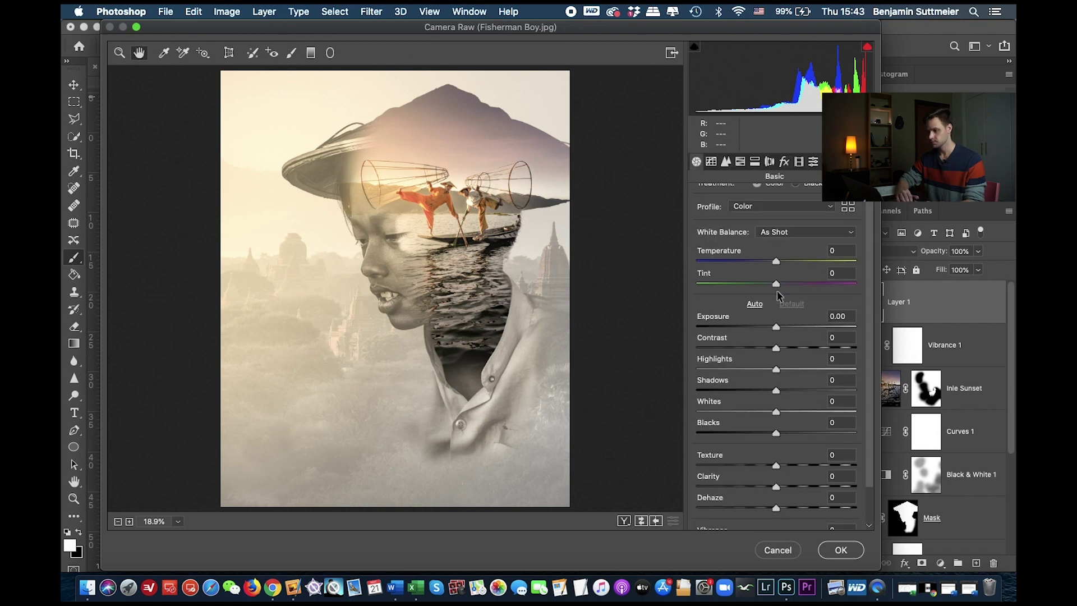
scroll(778, 296, down, 4)
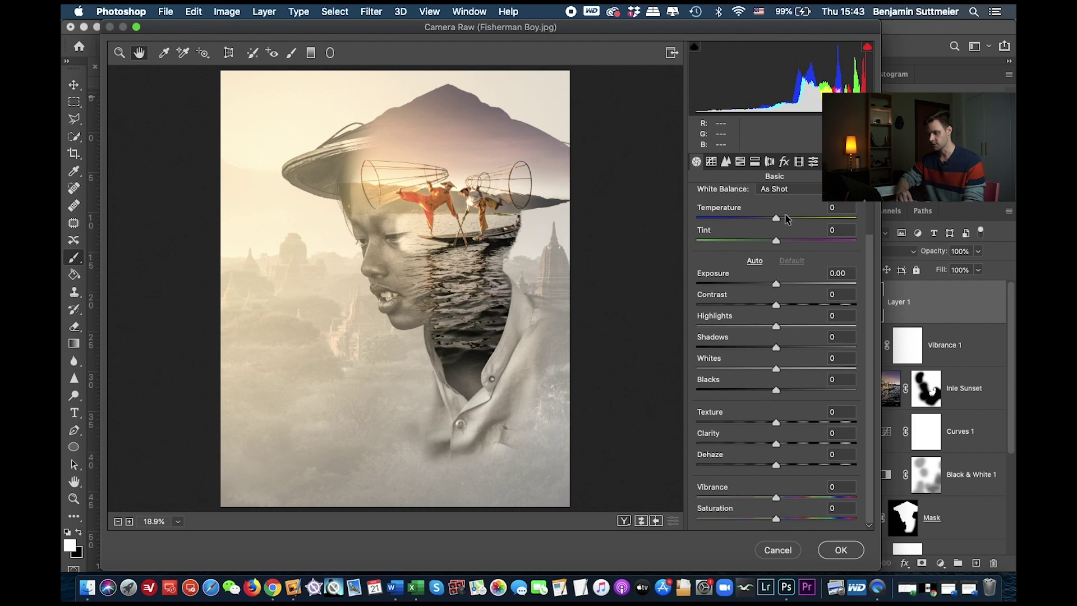
click(784, 164)
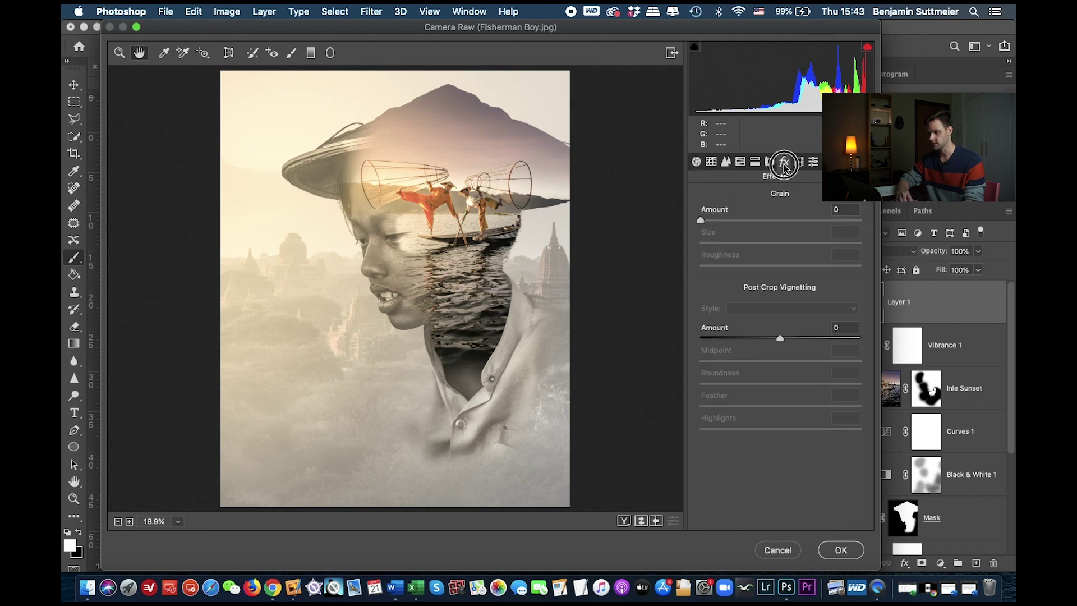
mouse_move(779, 339)
mouse_down()
mouse_move(739, 338)
mouse_move(768, 343)
mouse_up()
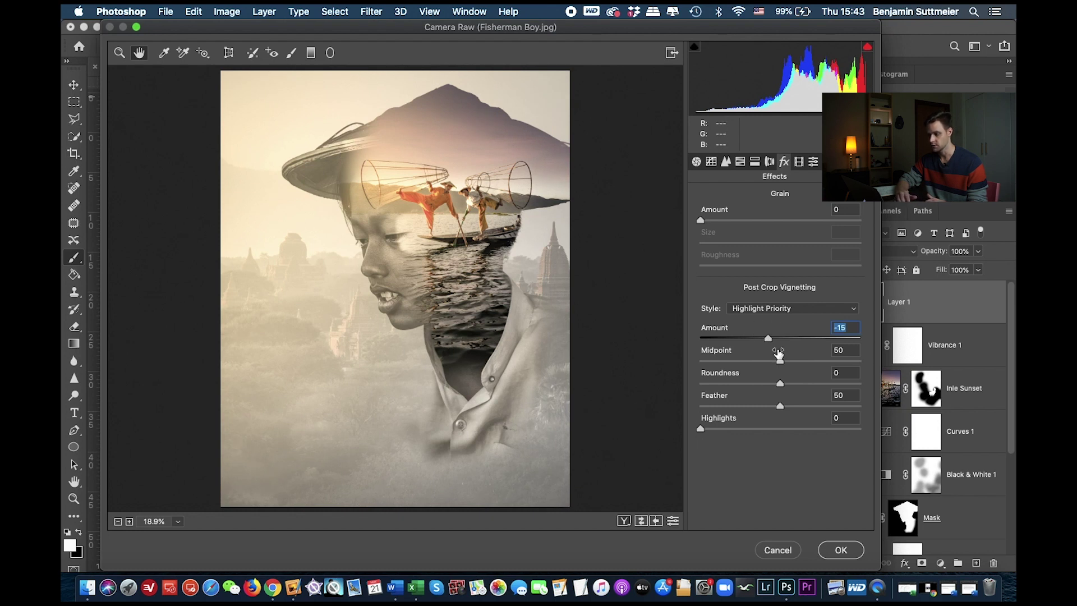
click(768, 337)
mouse_move(769, 339)
mouse_down()
mouse_move(841, 338)
mouse_move(770, 337)
mouse_up()
click(836, 550)
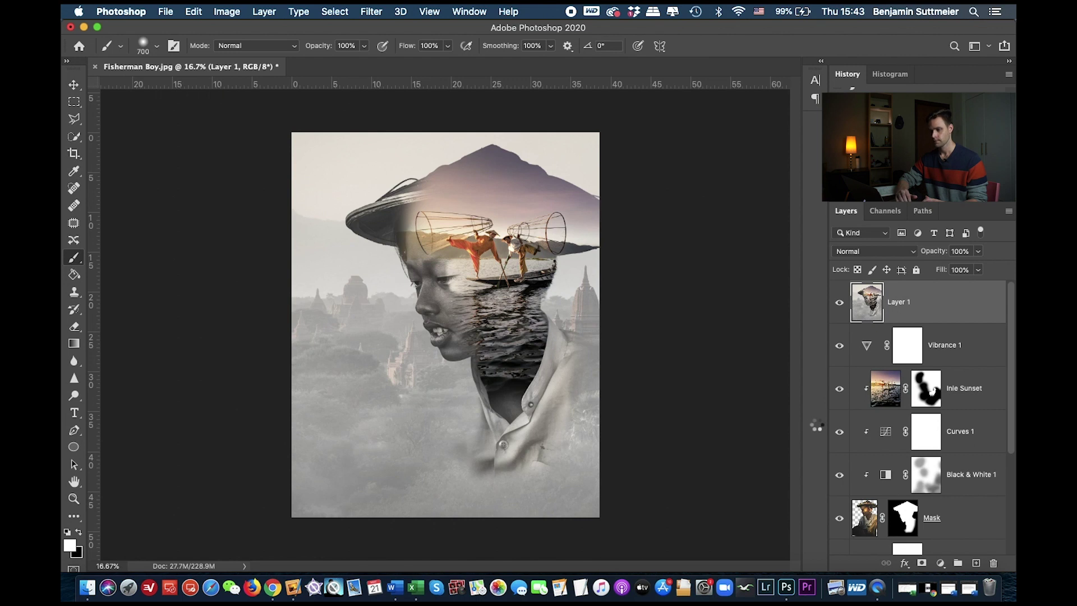
Rename the merged top layer as Camera RAW
double_click(898, 302)
text(Camera)
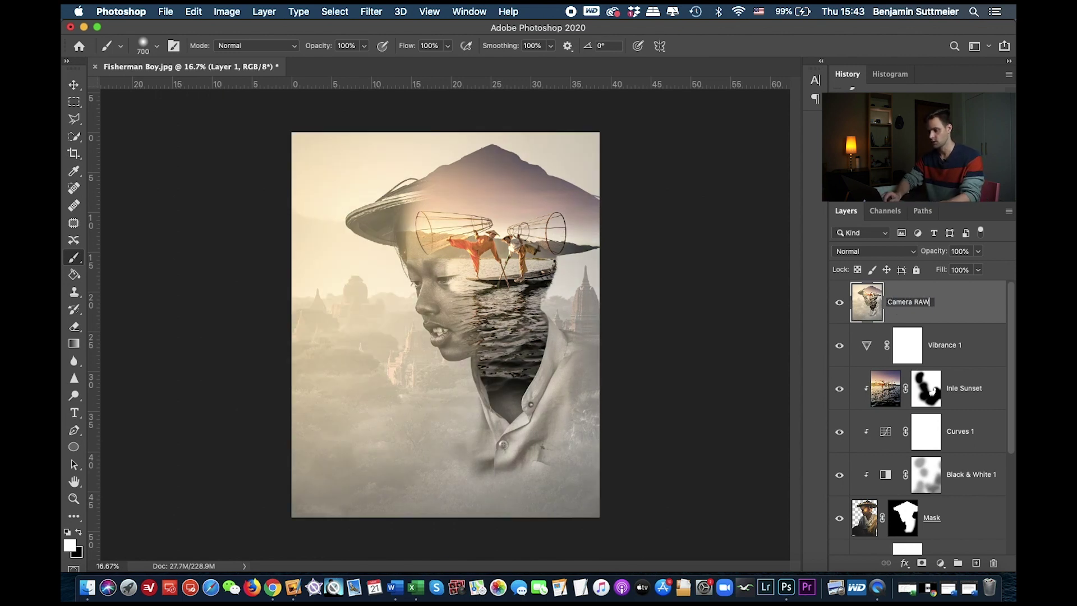
text( RAW)
key(Return)
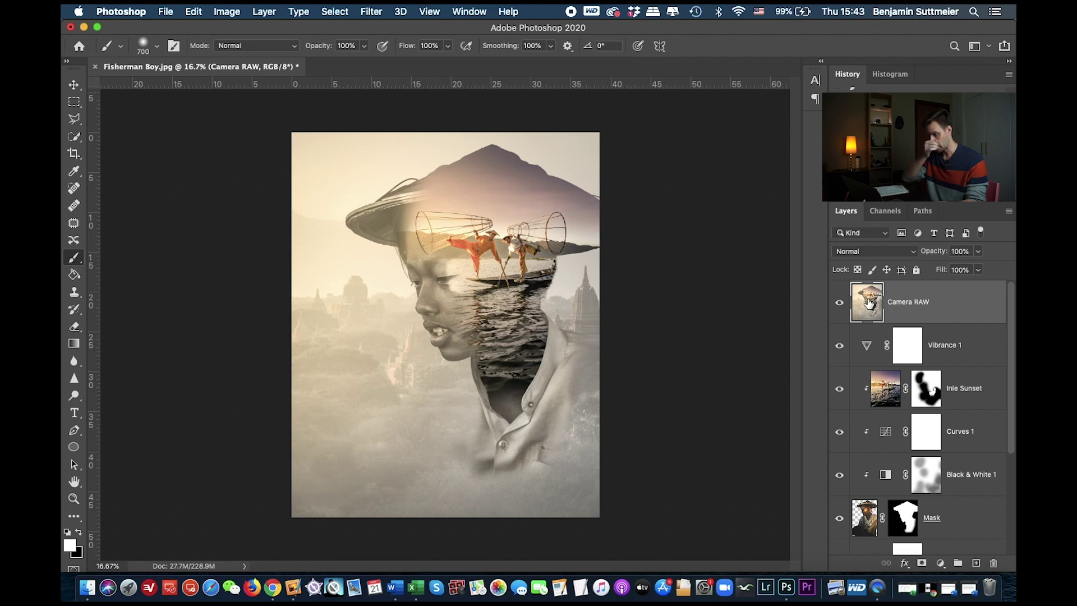
Duplicate the Camera RAW layer and rename the copy High Pass
key(super+j)
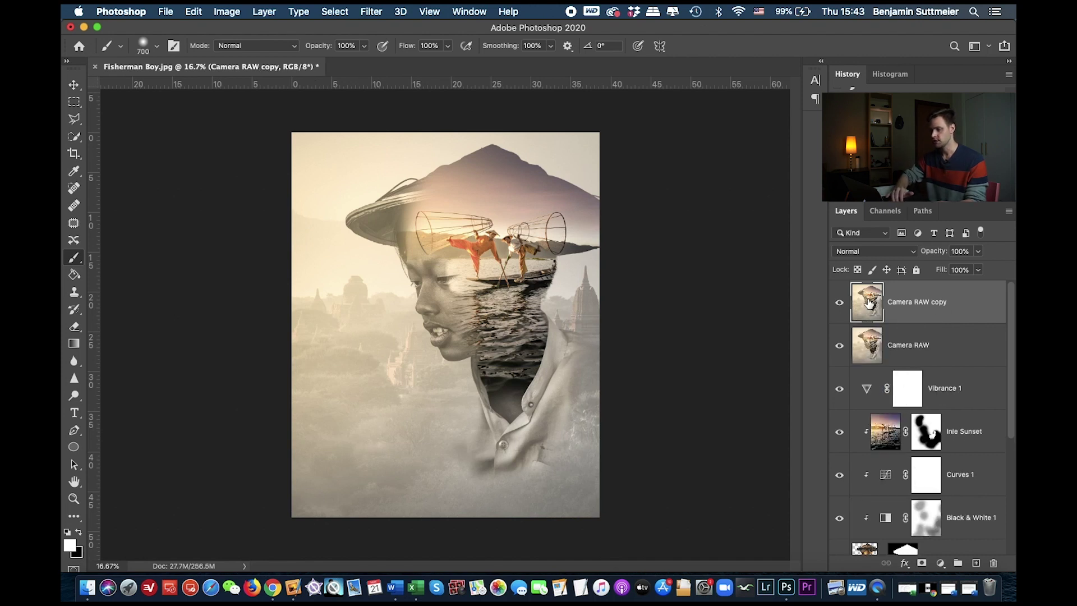
double_click(913, 302)
text(High Pass)
key(Return)
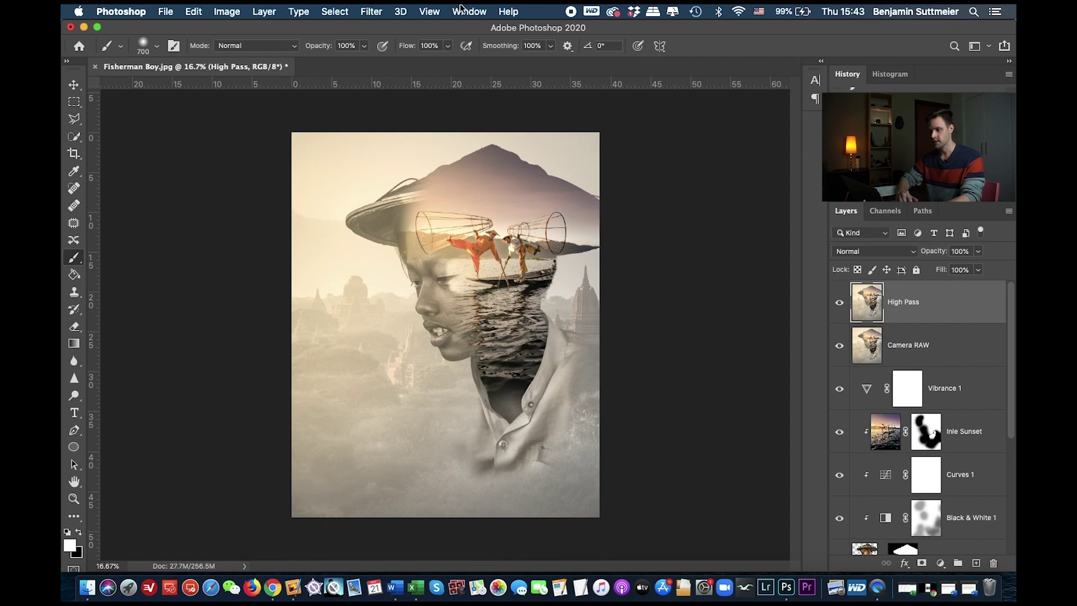
Apply a High Pass filter with a 5.0 pixel radius to the High Pass layer and set its blend mode to Overlay
click(370, 12)
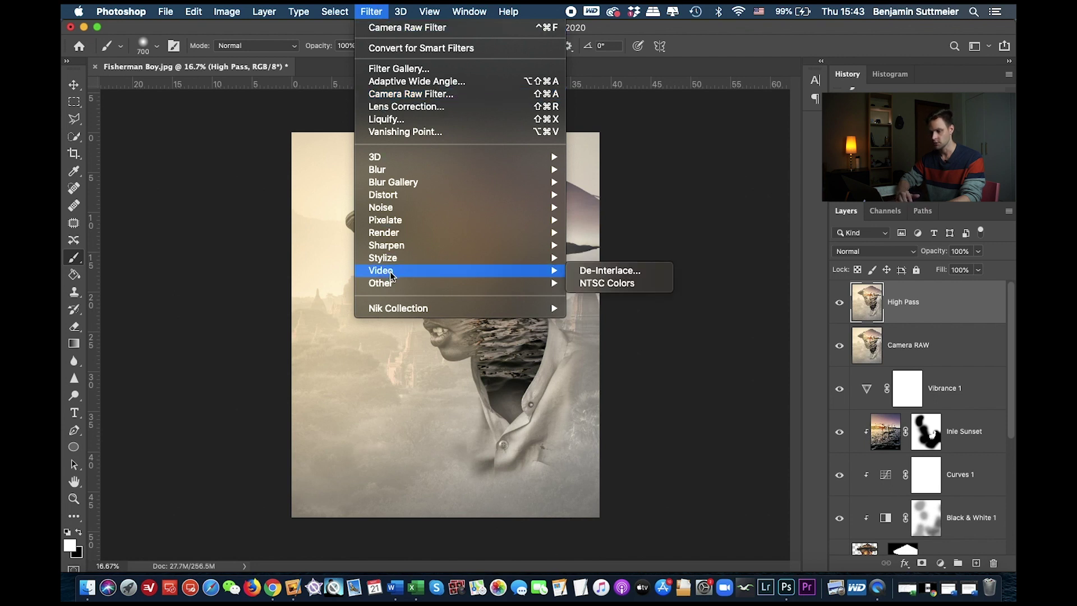
click(614, 292)
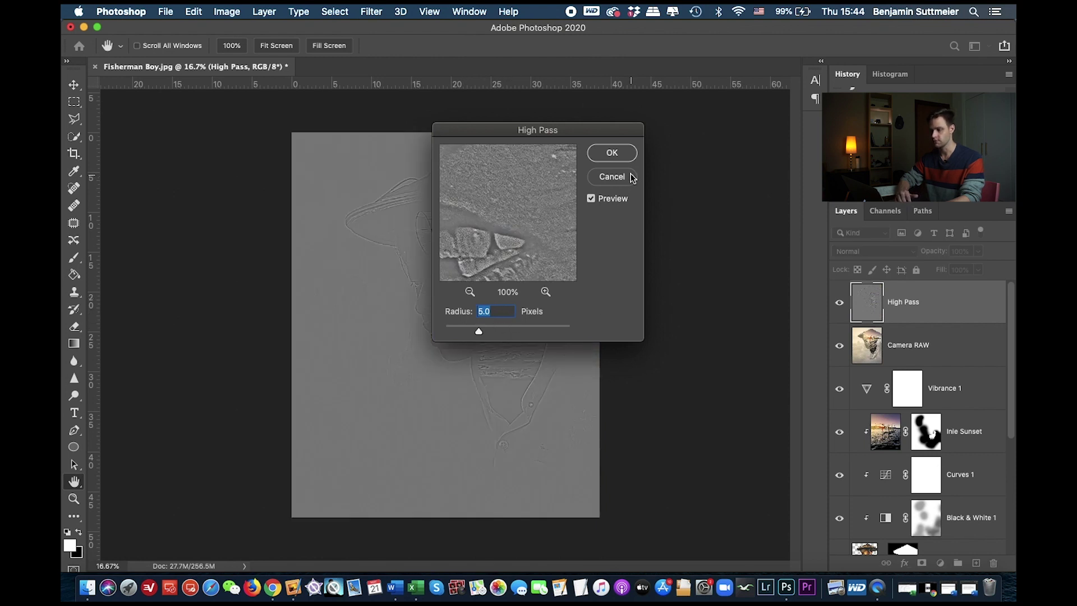
click(611, 153)
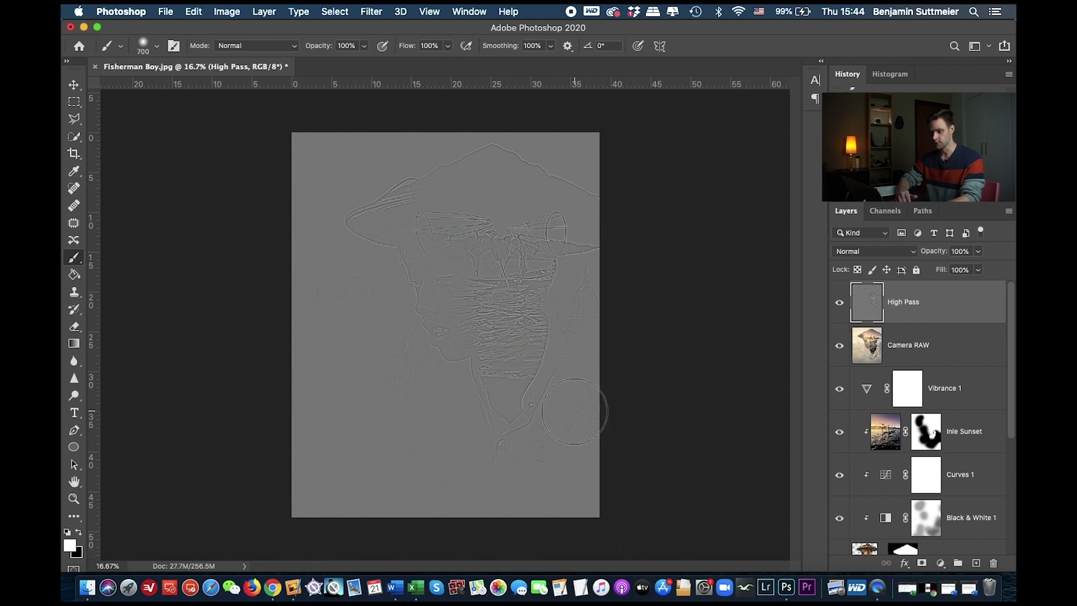
key(super+equal)
key(super+equal)
key(super+equal)
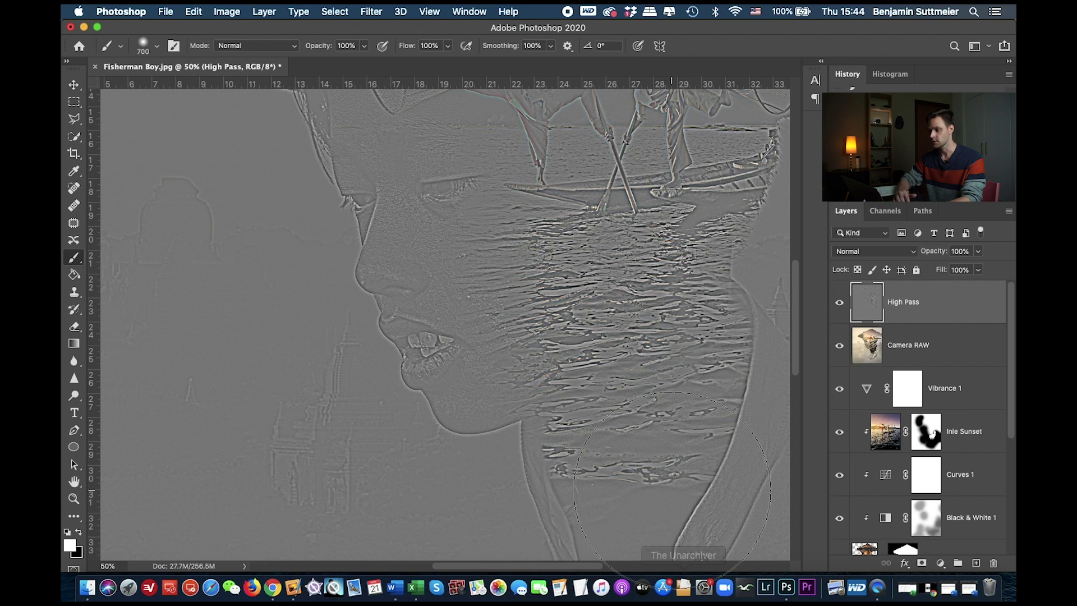
key(super+minus)
key(super+minus)
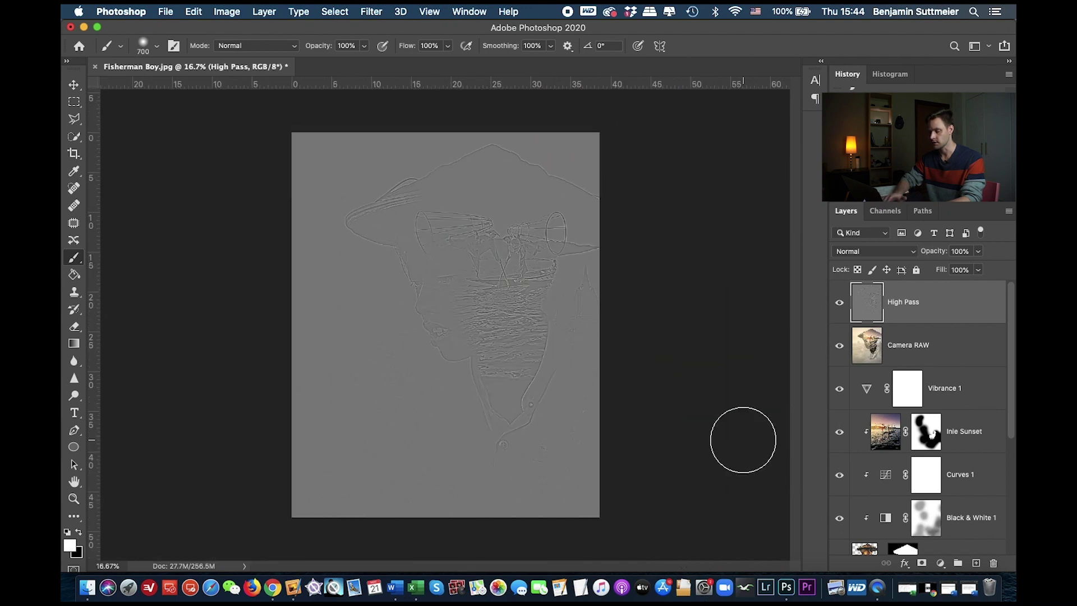
click(877, 261)
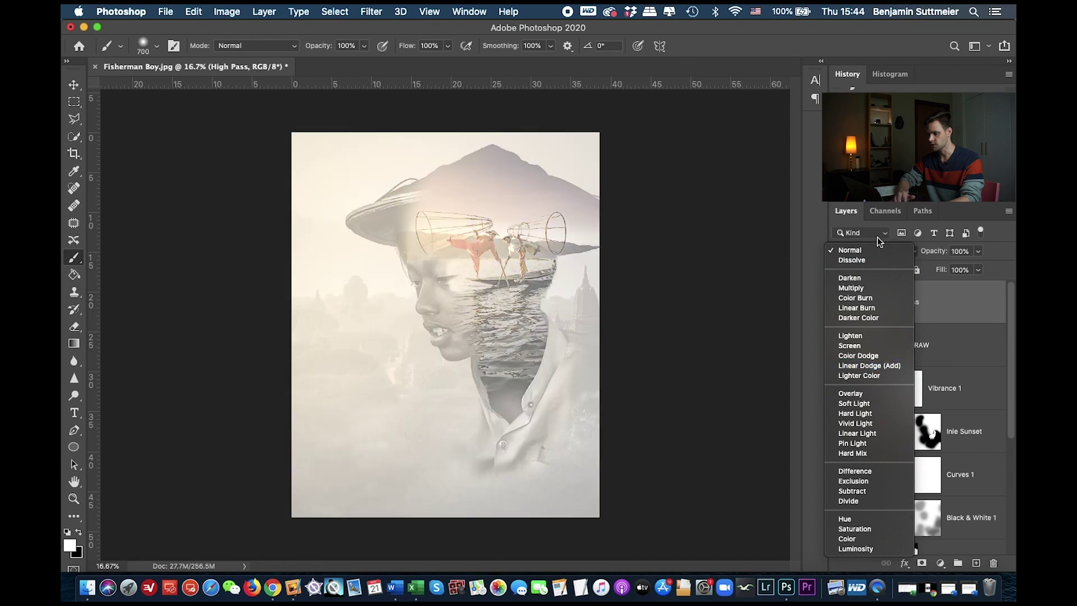
click(851, 393)
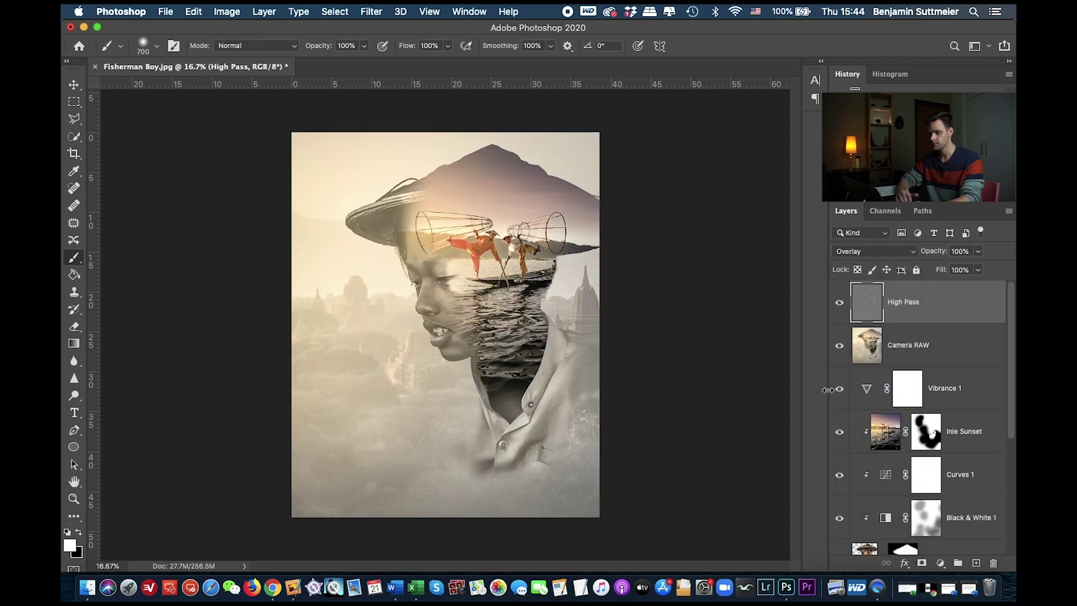
Examine the sharpening on the face and water at 66.7% by comparing the image with and without the High Pass layer
key(super+plus)
key(super+plus)
key(super+plus)
key(super+plus)
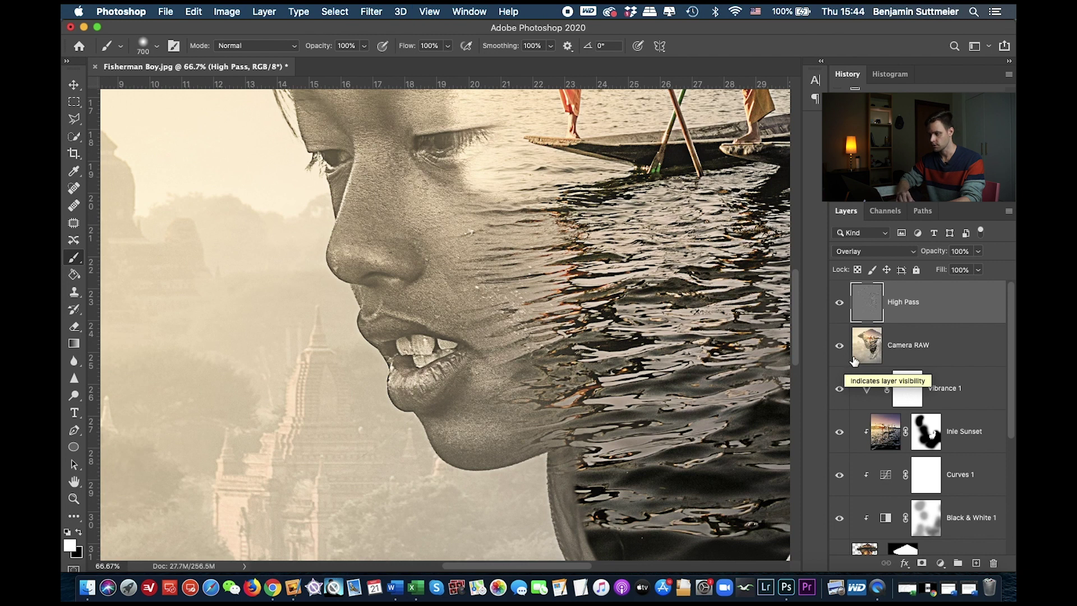
click(841, 304)
click(841, 304)
click(842, 304)
click(842, 305)
click(843, 305)
click(843, 304)
click(843, 304)
click(842, 305)
click(843, 304)
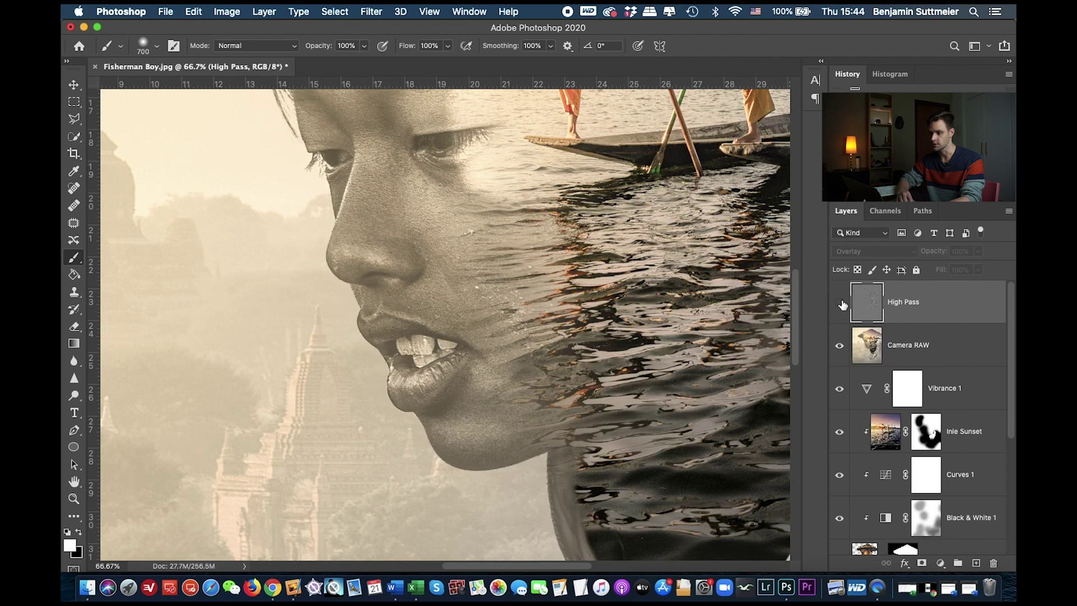
click(842, 305)
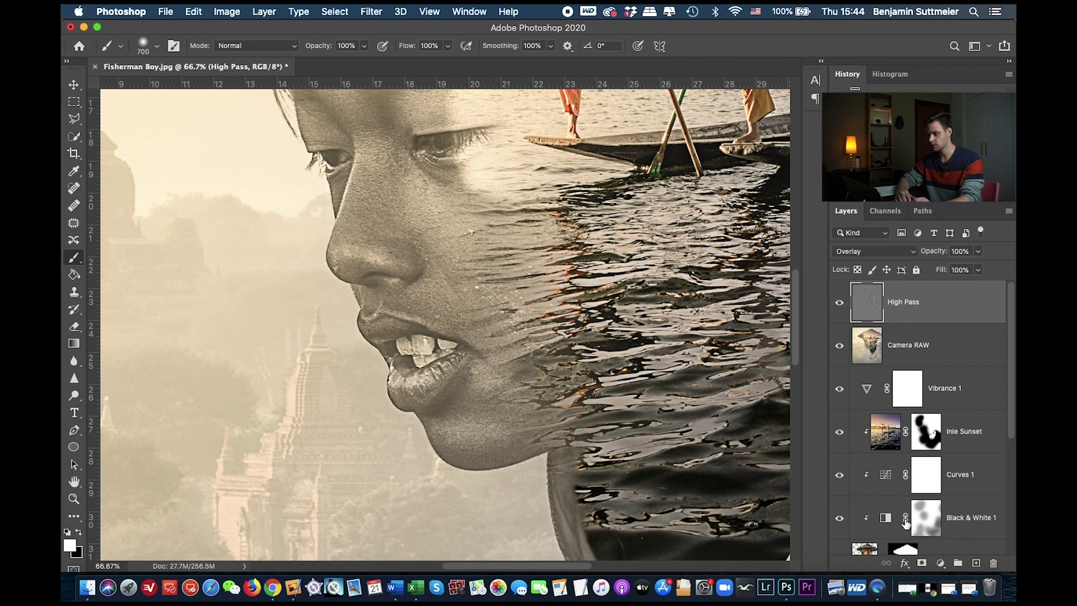
Add a black mask to the High Pass layer and reduce the brush to 125 px with white as the foreground colour
alt+click(923, 564)
key(x)
key(bracketleft)
key(bracketleft)
key(bracketleft)
key(bracketleft)
key(bracketleft)
key(bracketleft)
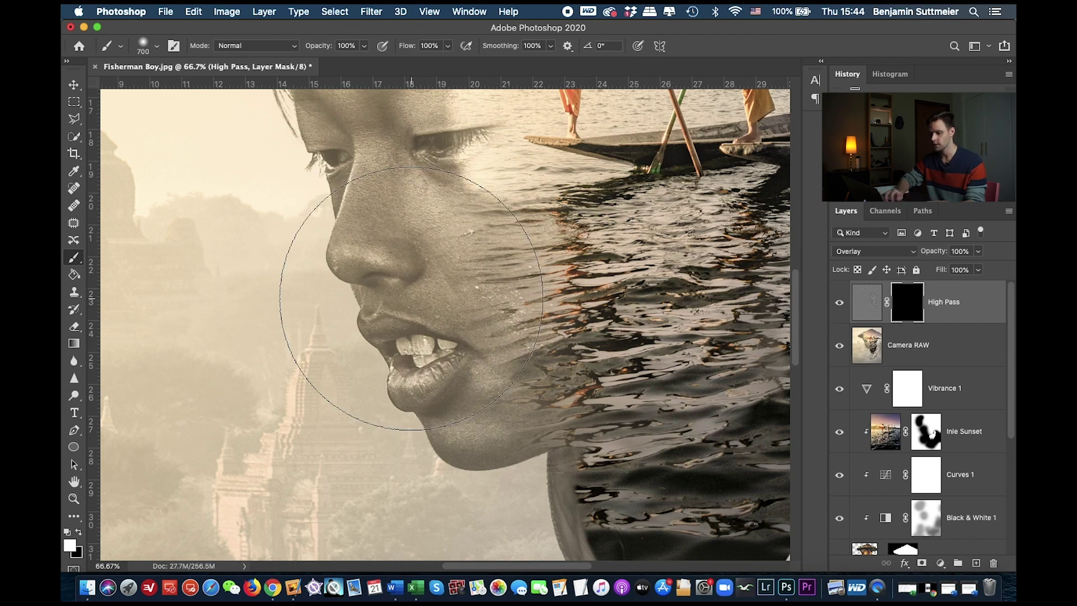
Paint white on the High Pass mask over the eyes, nose and lips, reducing the brush to 70 px for the mouth
scroll(412, 299, up, 3)
scroll(412, 298, right, 2)
scroll(412, 298, up, 2)
click(416, 200)
click(290, 226)
click(378, 317)
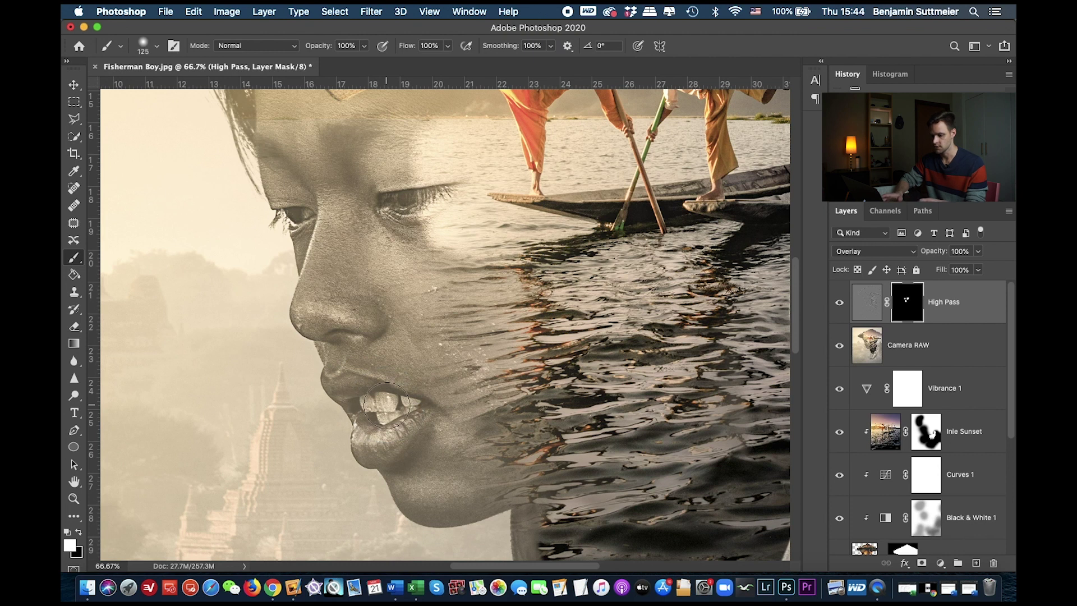
drag(335, 392, 356, 385)
mouse_move(406, 435)
mouse_down()
mouse_move(376, 450)
mouse_move(352, 428)
mouse_move(398, 471)
mouse_up()
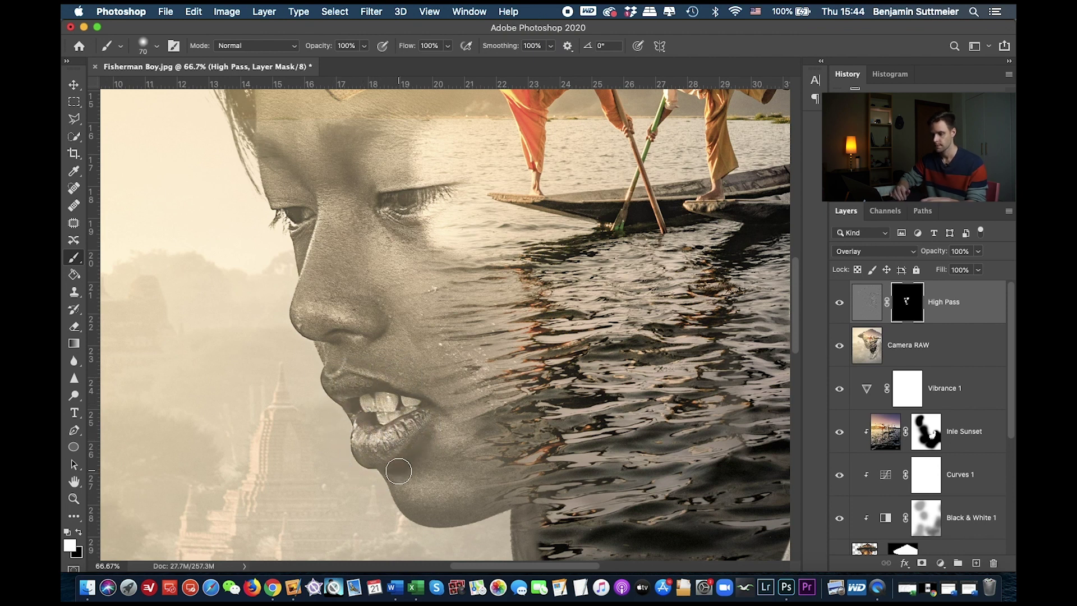
Enlarge the brush to 700 px and reveal the High Pass sharpening on the front brim of the hat
scroll(398, 471, up, 5)
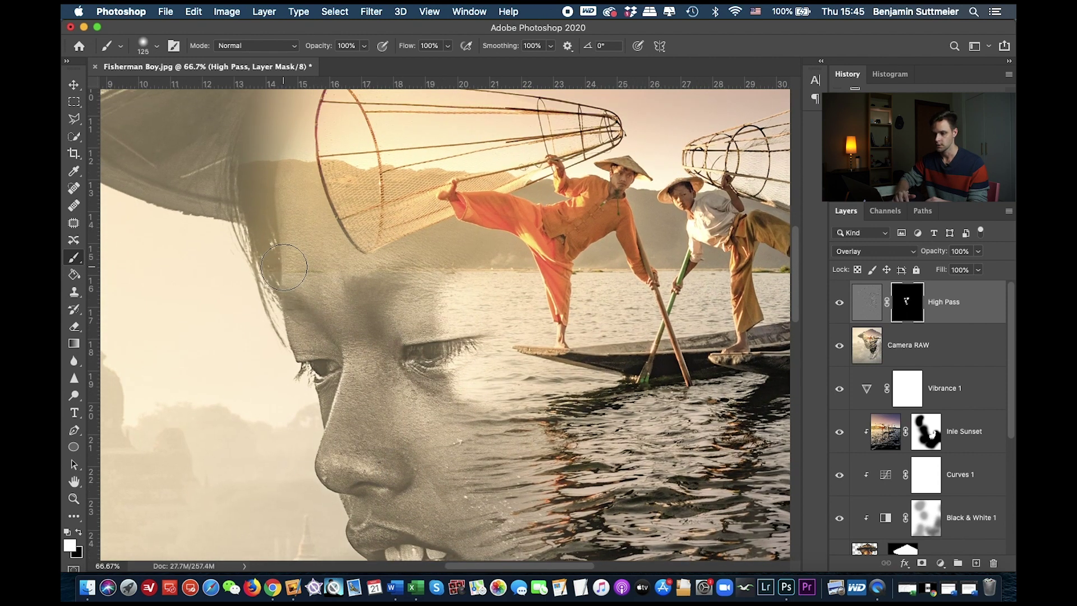
scroll(264, 315, up, 5)
scroll(264, 314, left, 6)
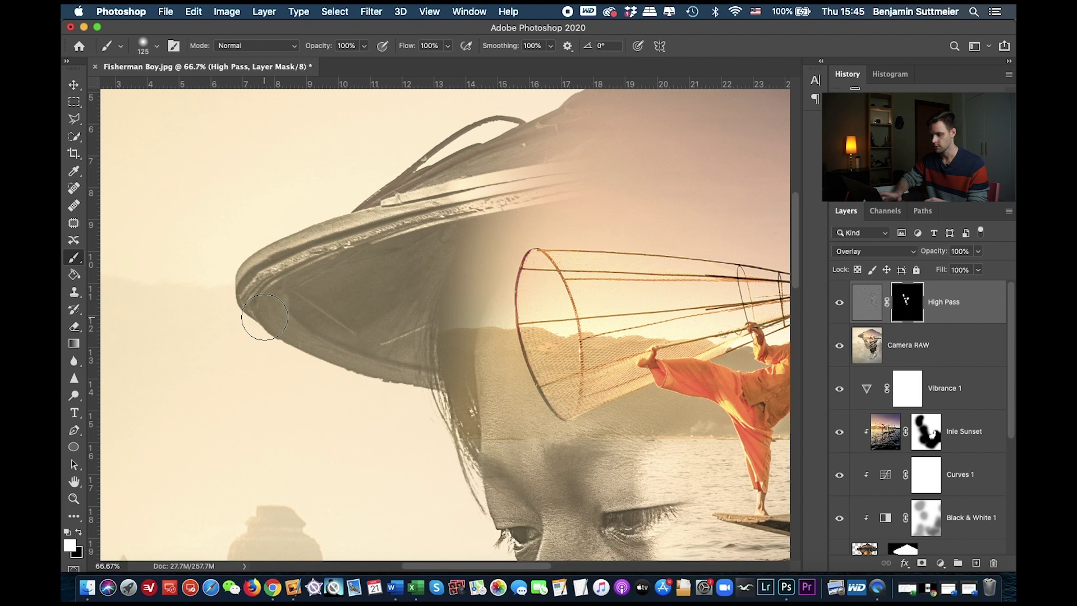
key(bracketright)
key(bracketright)
key(bracketright)
key(bracketright)
key(bracketright)
key(bracketright)
key(bracketright)
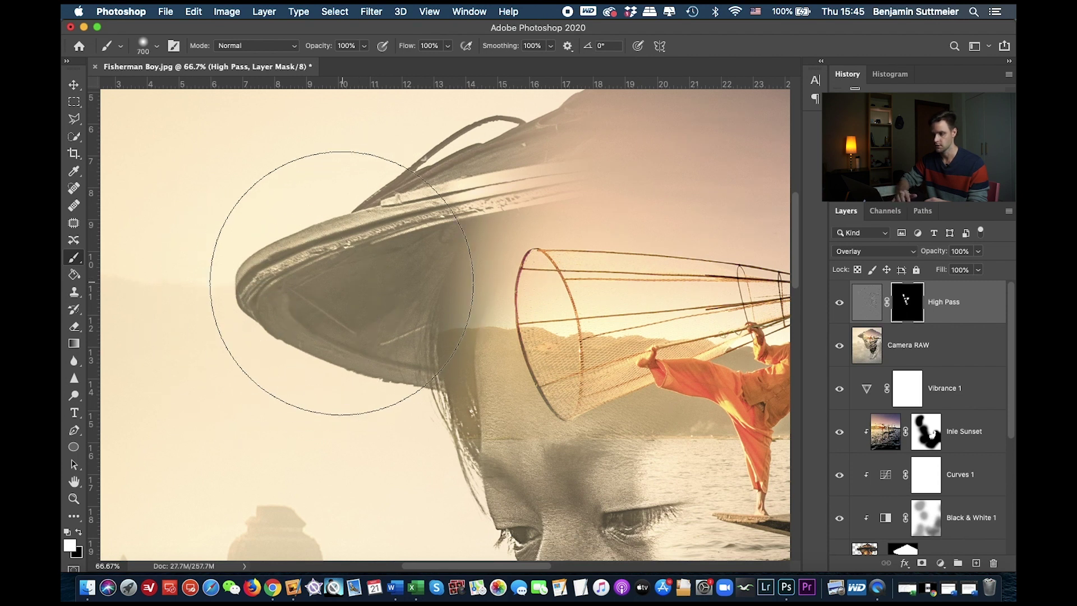
click(406, 275)
Compare the image with and without the masked High Pass layer and check the whole composite from a distance
key(super+minus)
key(super+minus)
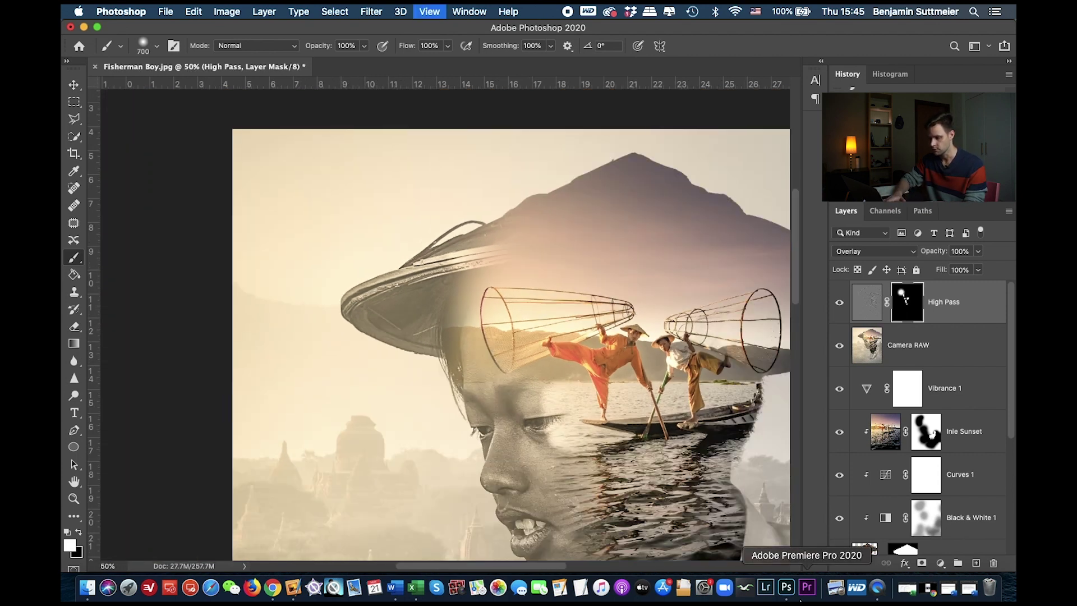
scroll(729, 449, down, 3)
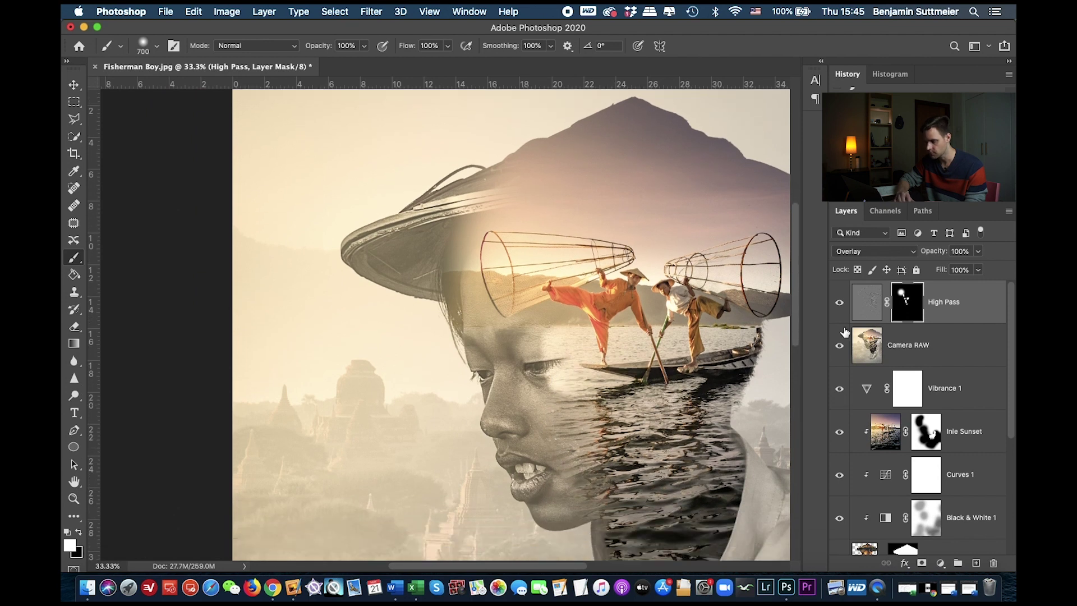
click(840, 304)
click(840, 304)
click(839, 303)
click(839, 303)
click(840, 304)
click(840, 303)
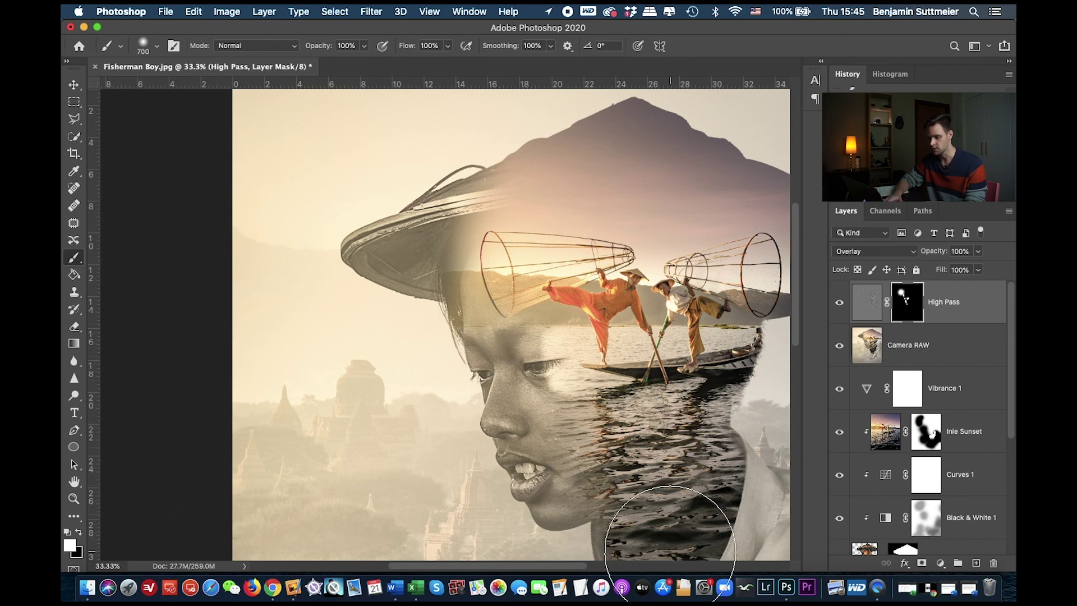
key(super+minus)
key(super+minus)
key(super+minus)
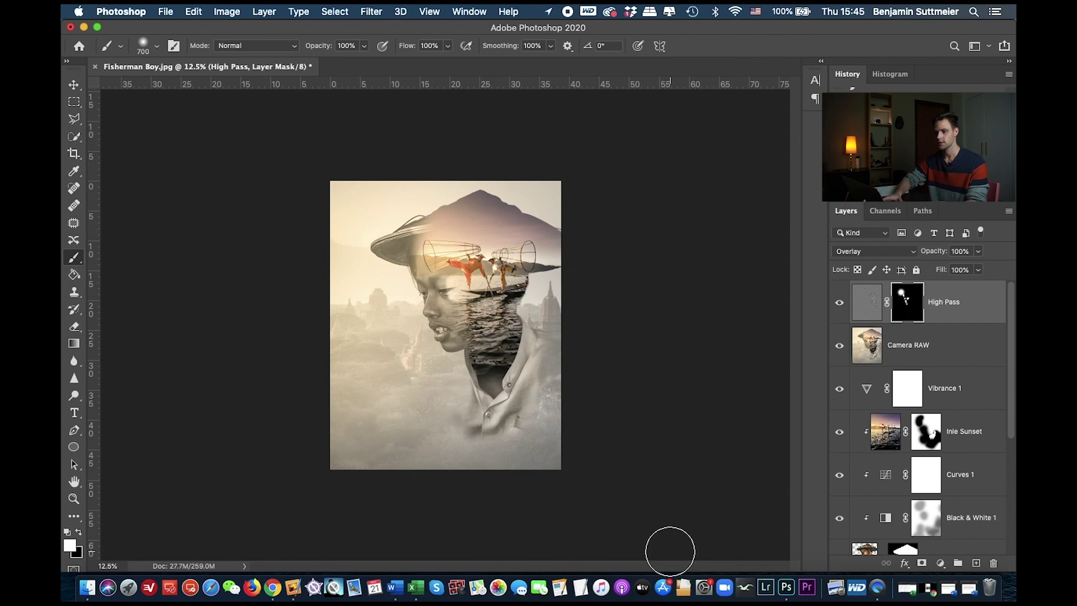
key(super+minus)
key(super+plus)
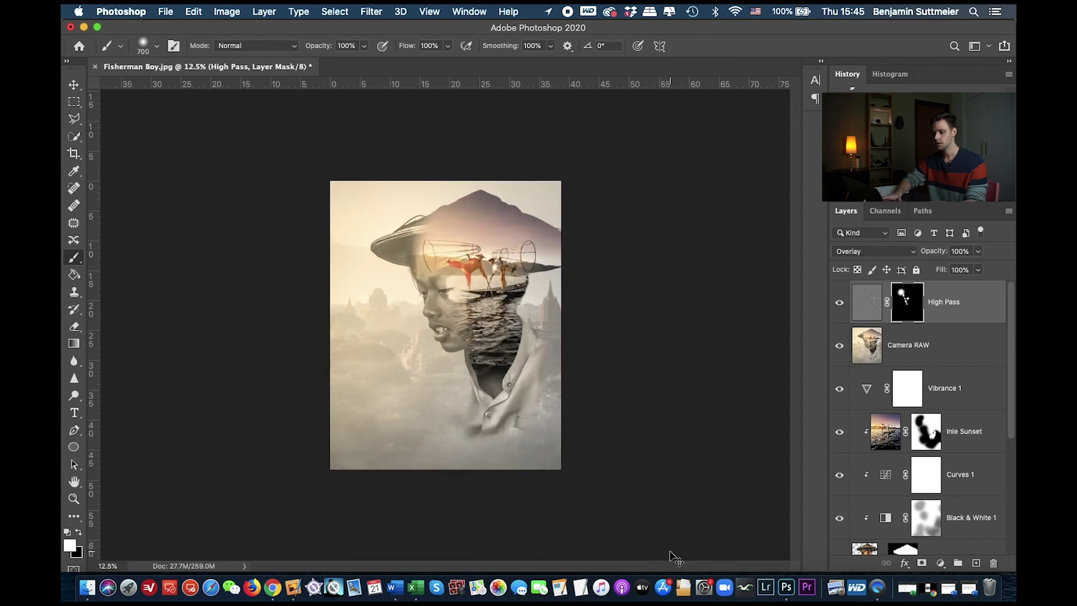
key(super+plus)
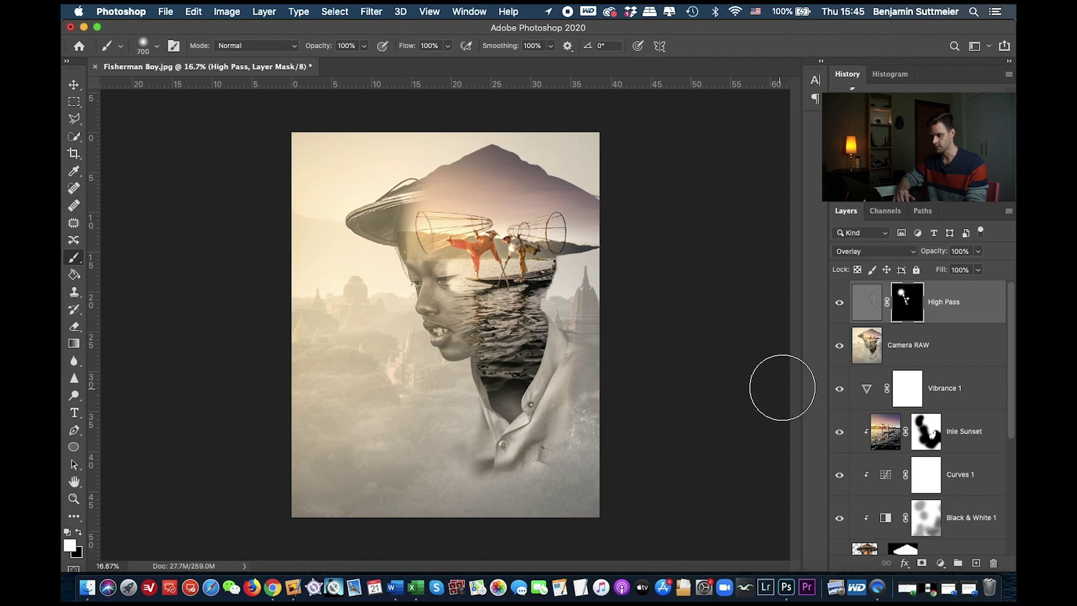
click(164, 11)
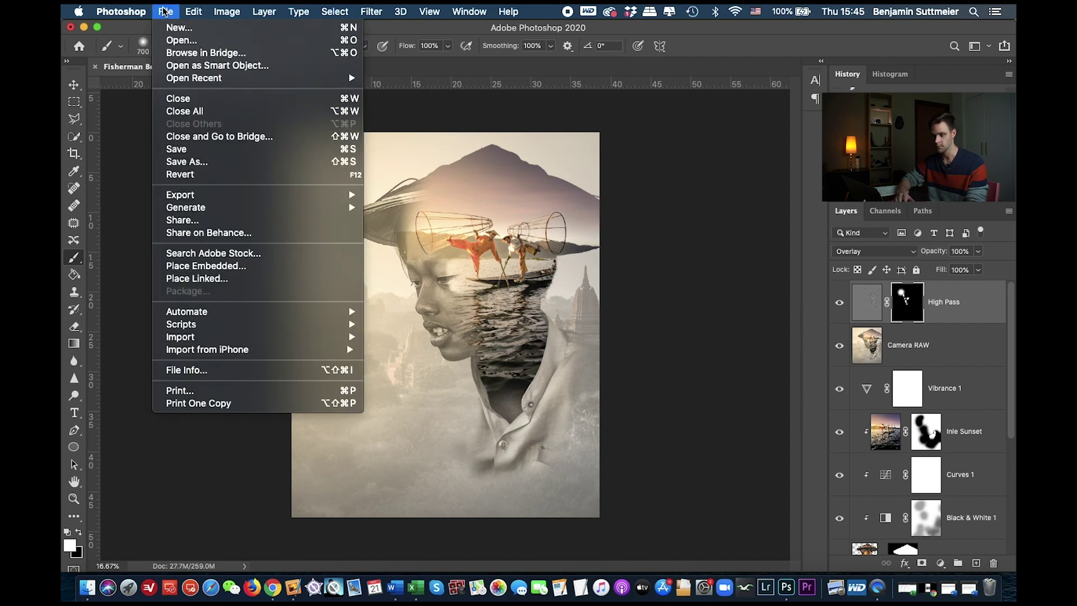
mouse_move(204, 202)
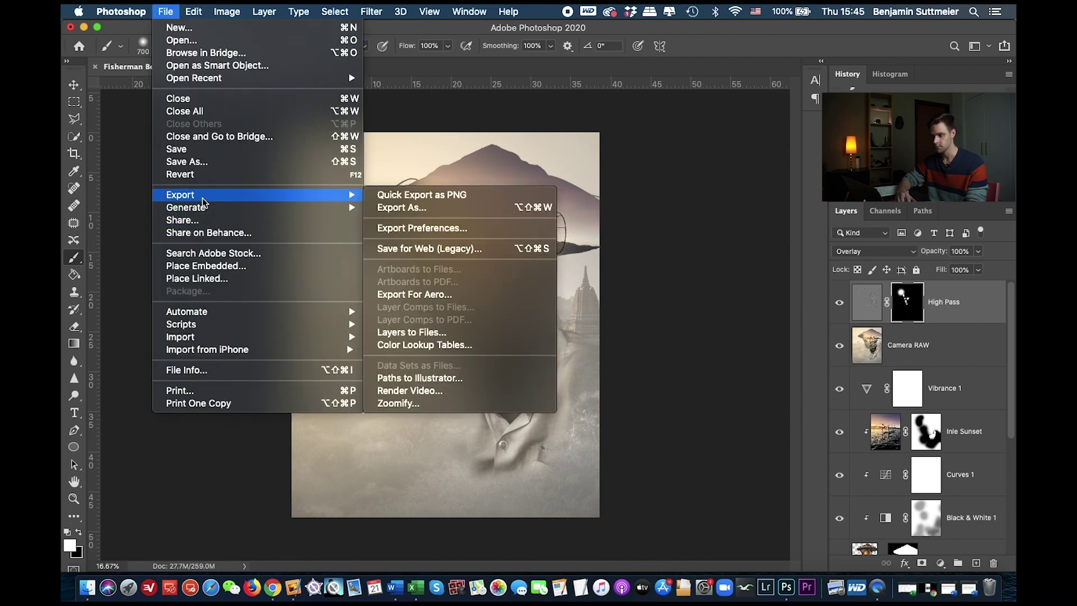
click(722, 37)
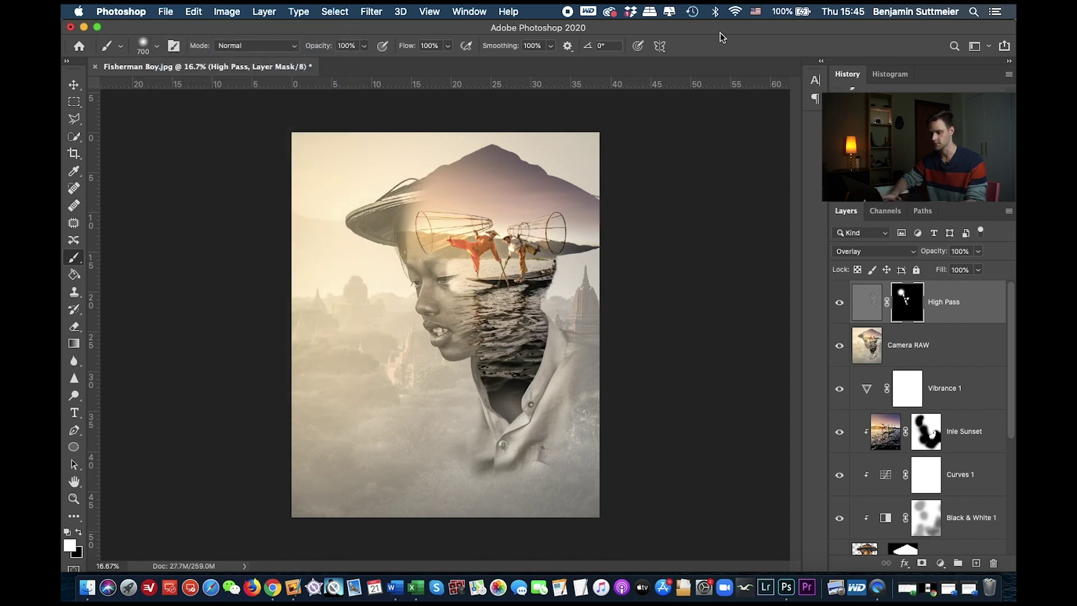